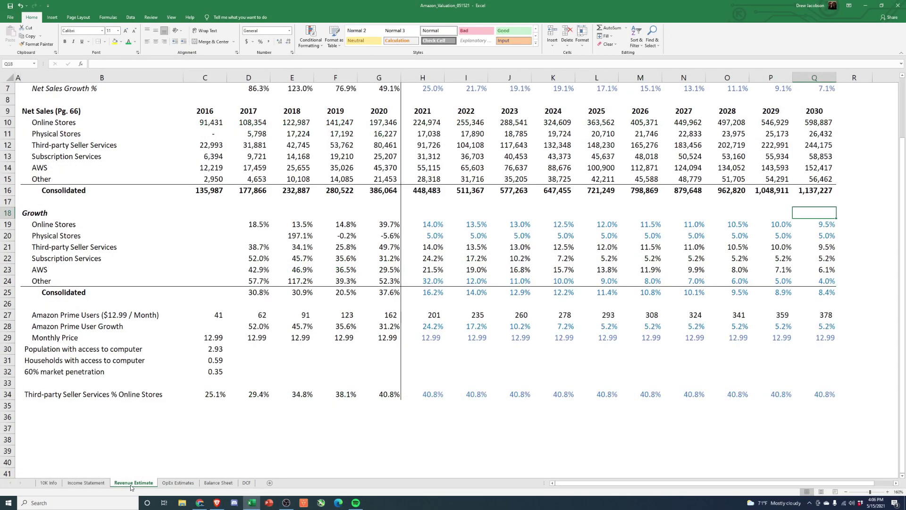
- On the Revenue Estimate sheet, review the 2020 and 2030 consolidated net sales totals
{"action": "scroll", "coordinate": [320, 327], "scroll_direction": "up", "scroll_amount": 2}
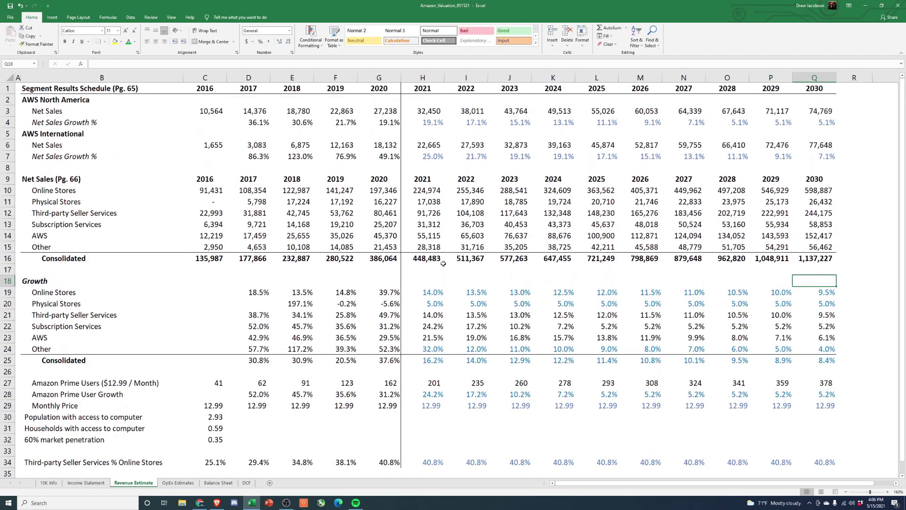
{"action": "left_click", "coordinate": [399, 258]}
{"action": "left_click", "coordinate": [817, 258], "text": "ctrl"}
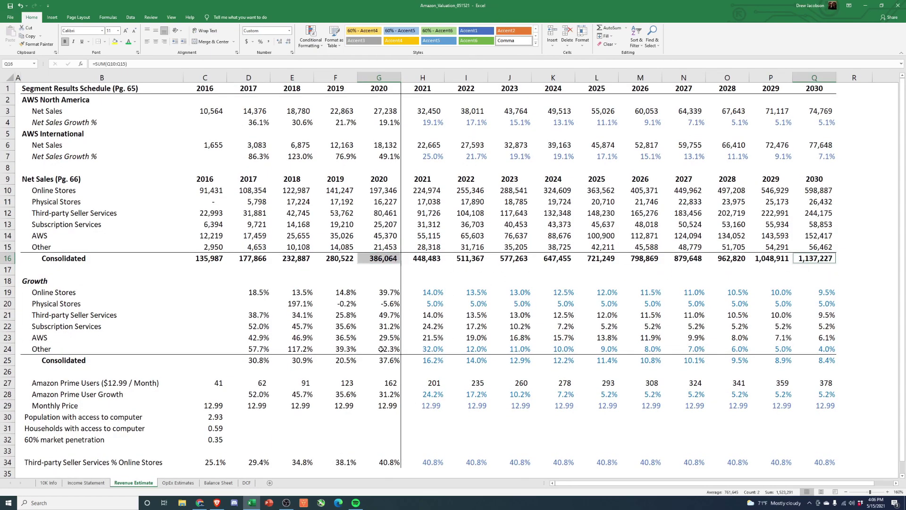
- On the OpEx Estimates sheet, inspect the AWS North America and following segment blocks down to All Other
{"action": "left_click", "coordinate": [178, 483]}
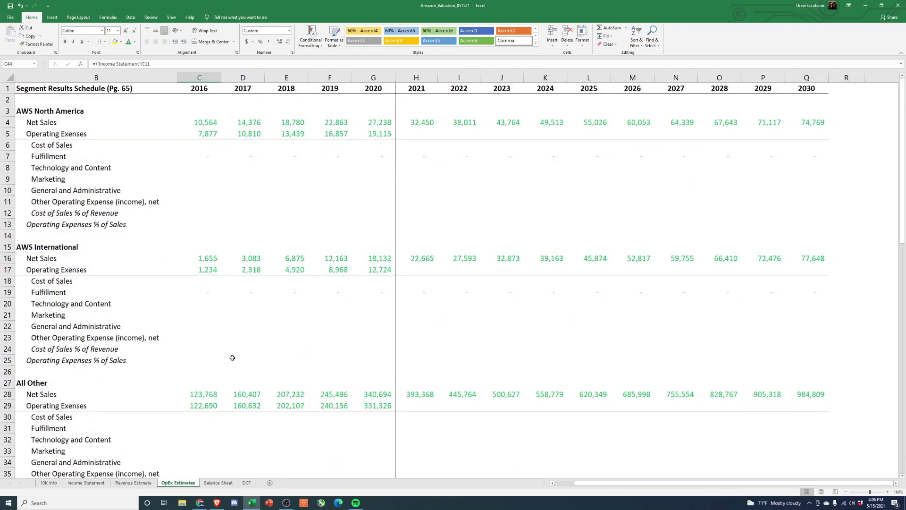
{"action": "left_click", "coordinate": [227, 357]}
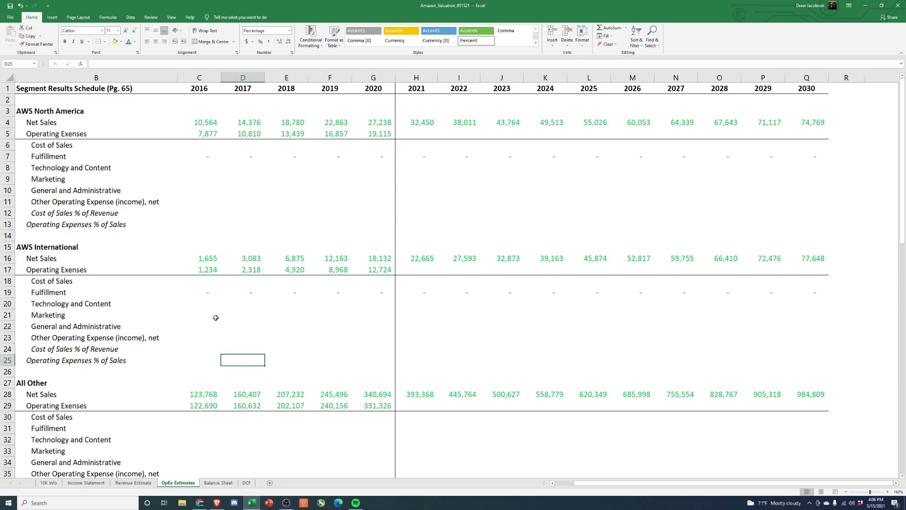
{"action": "left_click_drag", "start_coordinate": [29, 111], "coordinate": [614, 221]}
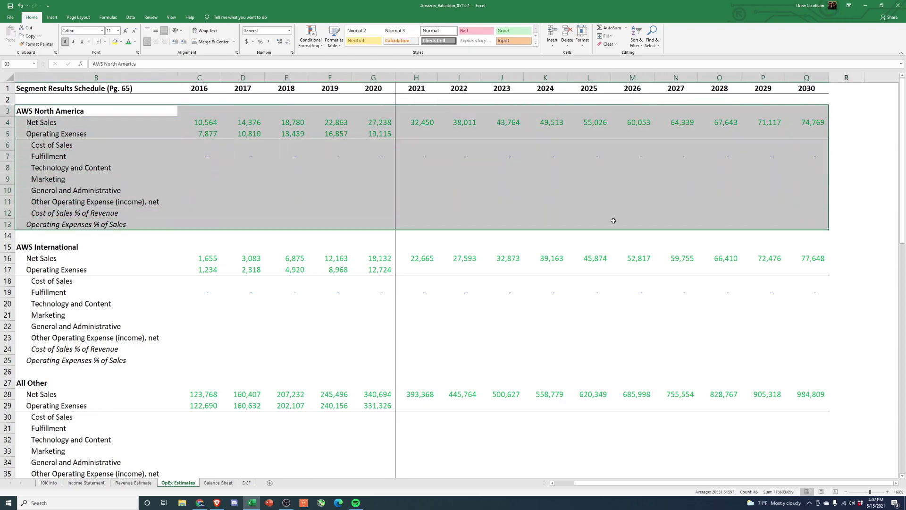
{"action": "left_click_drag", "start_coordinate": [61, 250], "coordinate": [636, 362]}
{"action": "left_click_drag", "start_coordinate": [625, 484], "coordinate": [585, 483]}
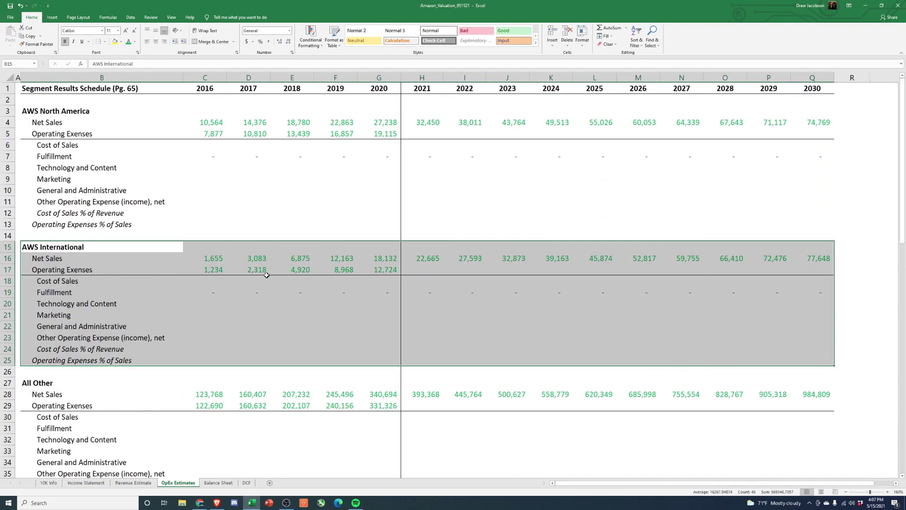
{"action": "scroll", "coordinate": [247, 291], "scroll_direction": "down", "scroll_amount": 2}
{"action": "scroll", "coordinate": [194, 271], "scroll_direction": "down", "scroll_amount": 1}
{"action": "left_click", "coordinate": [49, 278]}
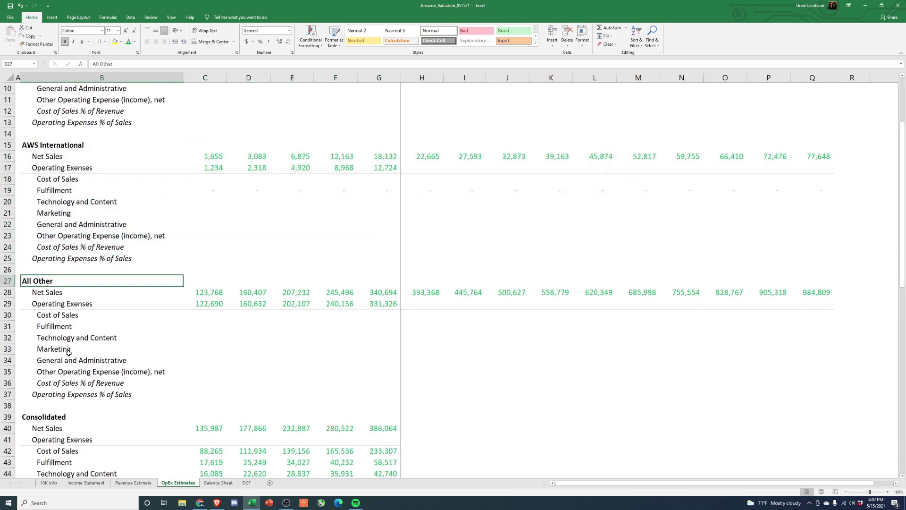
- Check the 2016 Online Stores, Physical Stores and Other net sales on Revenue Estimate, then return to OpEx Estimates
{"action": "left_click", "coordinate": [134, 483]}
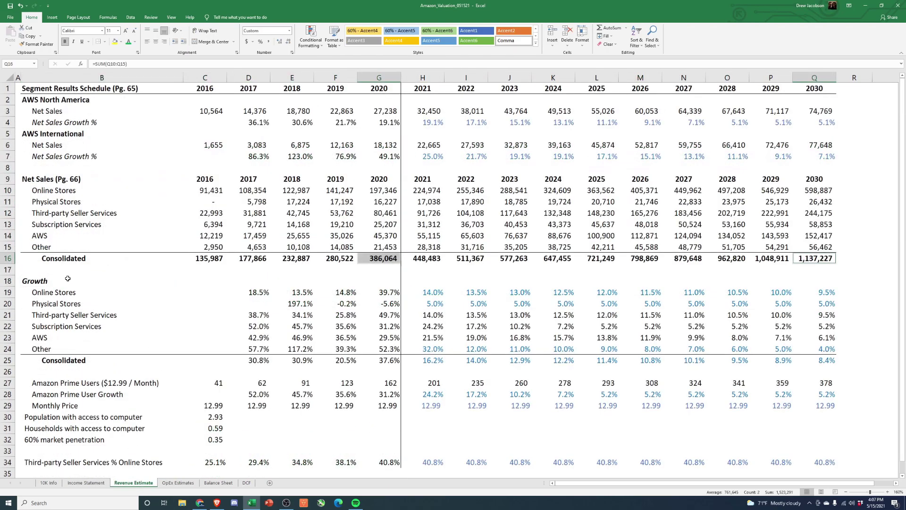
{"action": "left_click_drag", "start_coordinate": [208, 192], "coordinate": [209, 226]}
{"action": "left_click", "coordinate": [204, 246]}
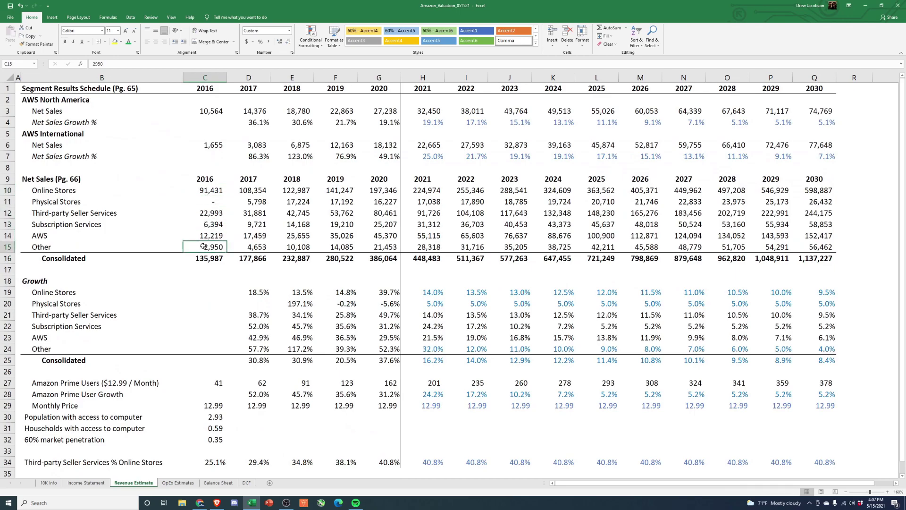
{"action": "left_click", "coordinate": [177, 483]}
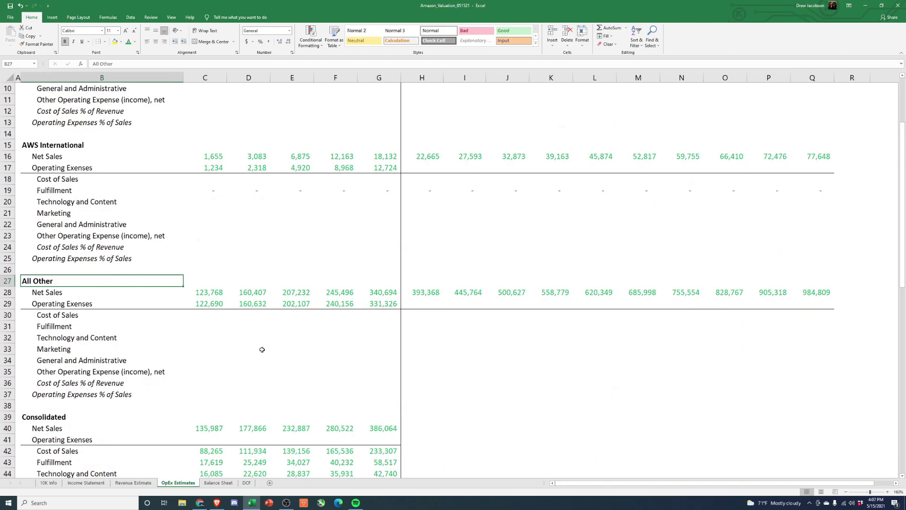
{"action": "scroll", "coordinate": [262, 349], "scroll_direction": "down", "scroll_amount": 2}
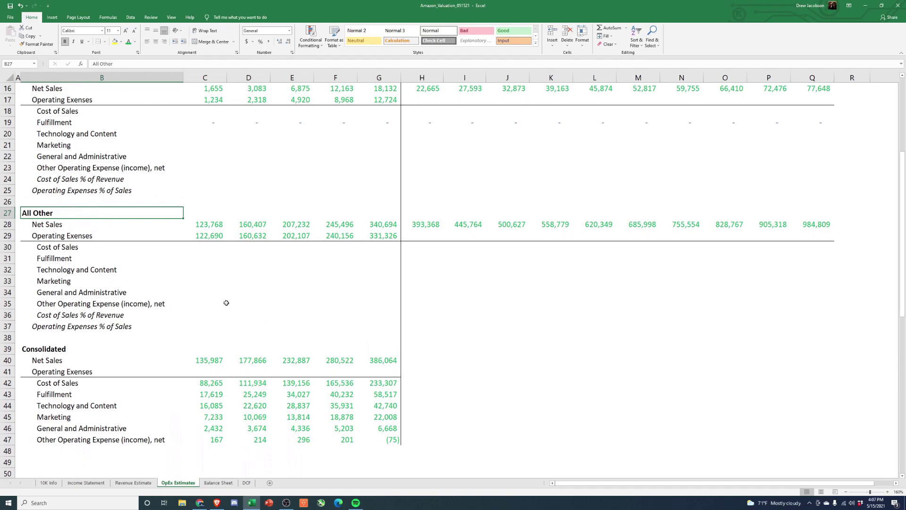
- Enter =SUM(C42:C47) in C41 as the 2016 consolidated operating expenses total
{"action": "left_click", "coordinate": [220, 291]}
{"action": "scroll", "coordinate": [219, 289], "scroll_direction": "down", "scroll_amount": 5}
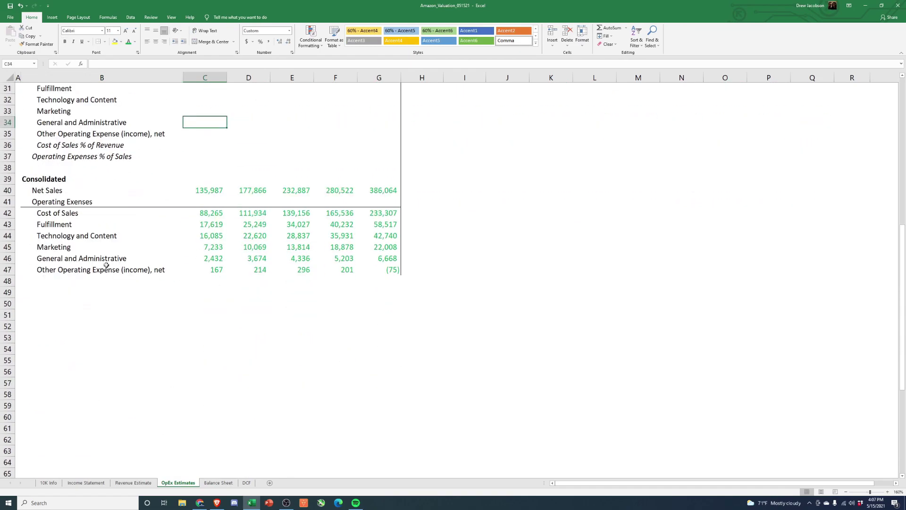
{"action": "left_click_drag", "start_coordinate": [29, 182], "coordinate": [387, 282]}
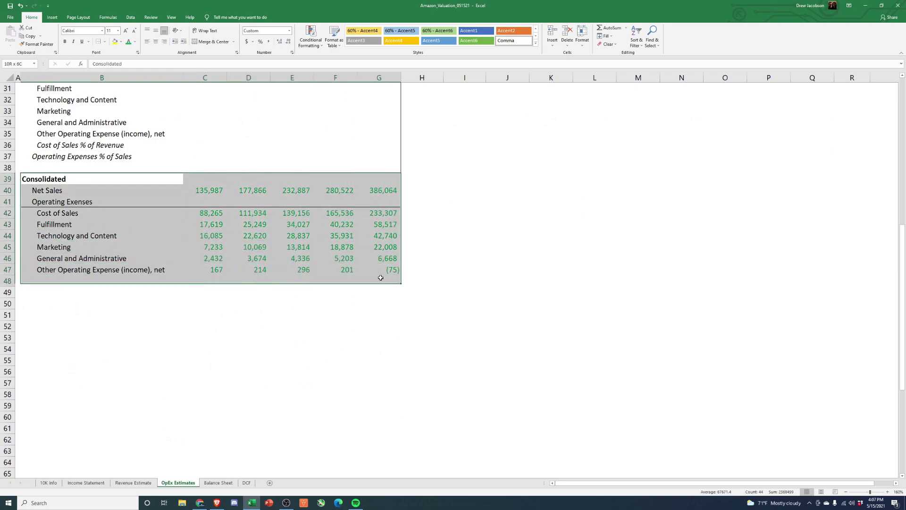
{"action": "left_click", "coordinate": [221, 200]}
{"action": "type", "text": "=sum"}
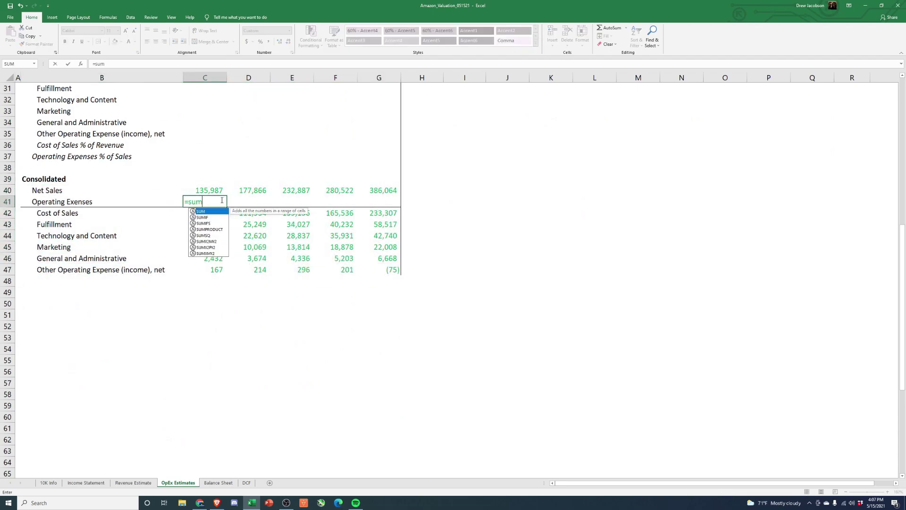
{"action": "type", "text": "("}
{"action": "key", "text": "Down"}
{"action": "key", "text": "ctrl+shift+Down"}
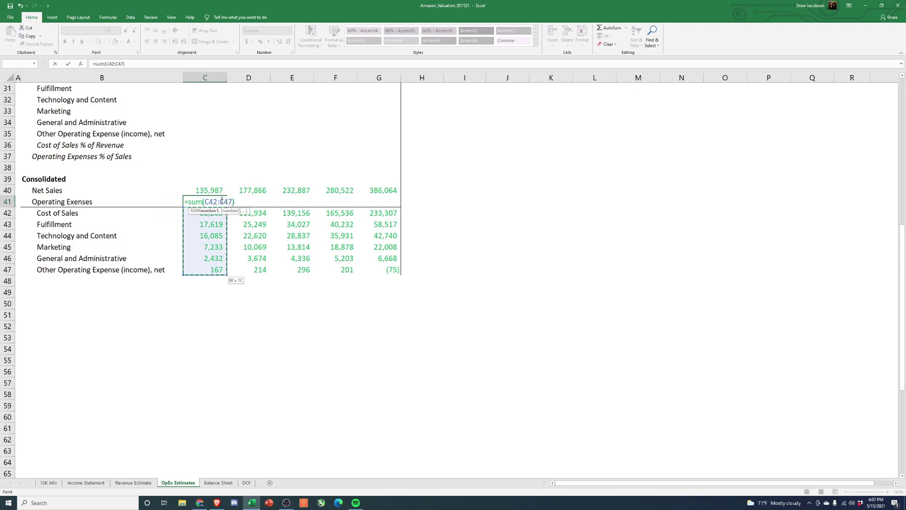
{"action": "key", "text": "Return"}
- Paste the C41 sum's formula and then its formatting into D41:G41 for 2017–2020
{"action": "left_click", "coordinate": [221, 200]}
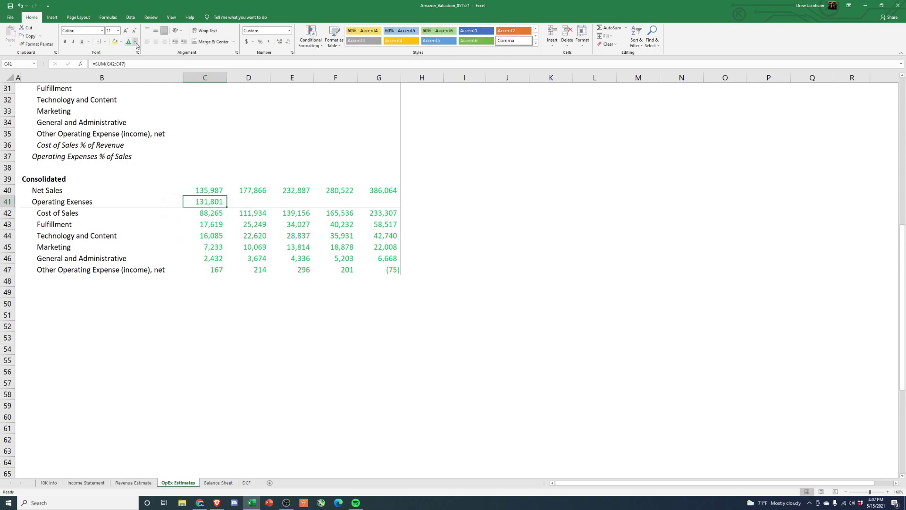
{"action": "left_click", "coordinate": [135, 42]}
{"action": "key", "text": "Escape"}
{"action": "key", "text": "ctrl+c"}
{"action": "key", "text": "Right"}
{"action": "key", "text": "shift+Right"}
{"action": "key", "text": "shift+Right"}
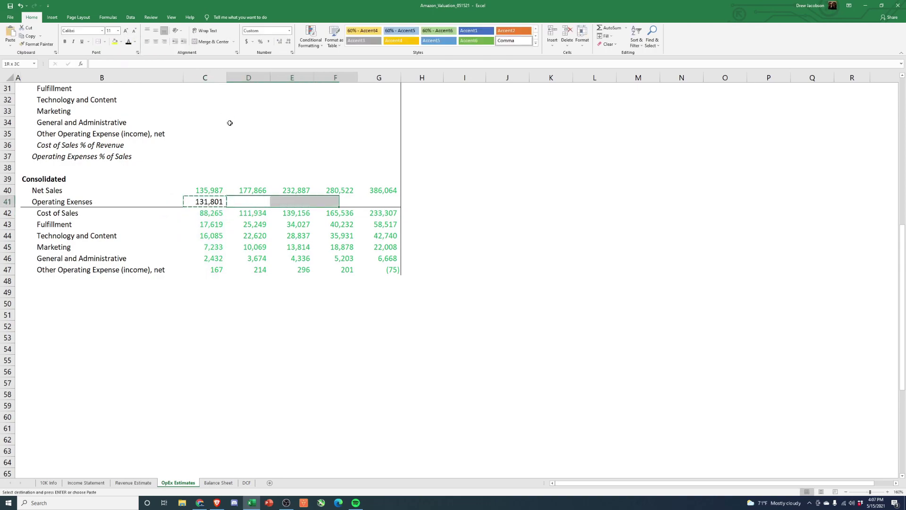
{"action": "key", "text": "shift+Right"}
{"action": "key", "text": "ctrl+alt+v"}
{"action": "key", "text": "f"}
{"action": "key", "text": "Return"}
{"action": "key", "text": "ctrl+alt+v"}
{"action": "key", "text": "t"}
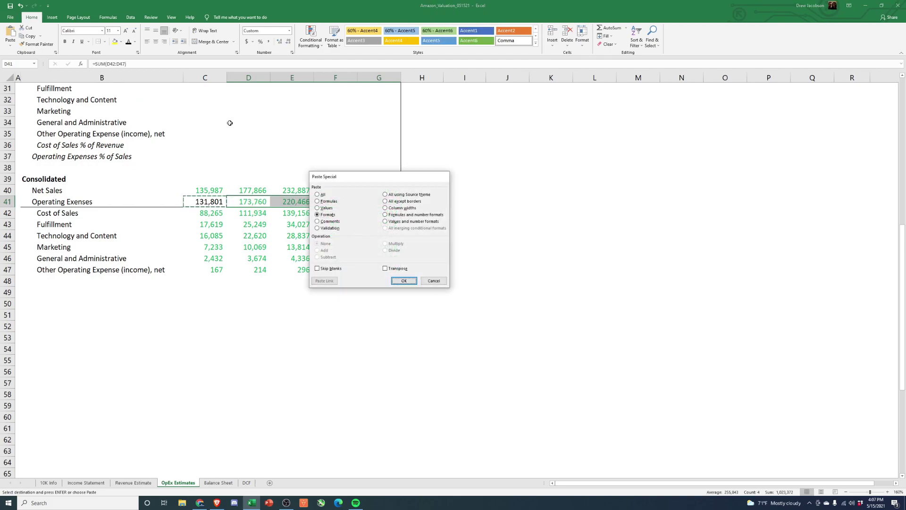
{"action": "key", "text": "Return"}
- Select the six consolidated expense lines, Cost of Sales through the last expense row, for review
{"action": "key", "text": "Right"}
{"action": "key", "text": "Right"}
{"action": "key", "text": "Right"}
{"action": "key", "text": "Escape"}
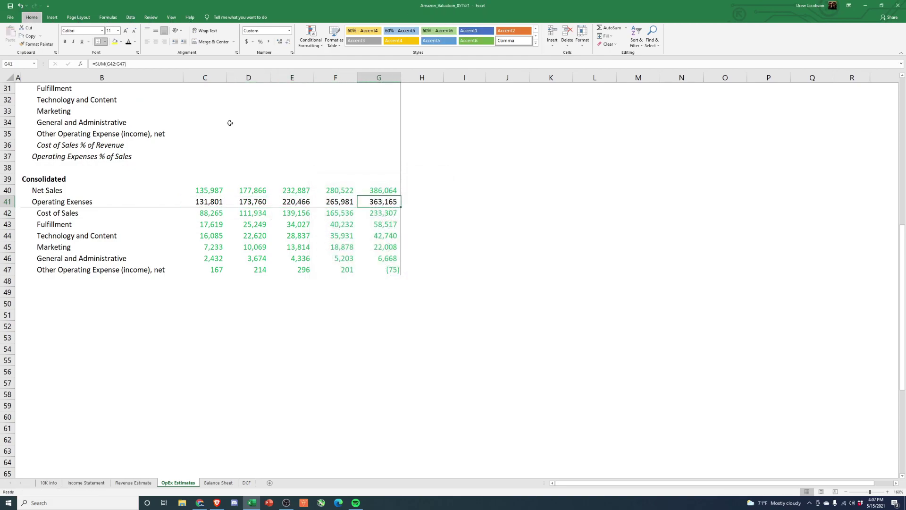
{"action": "key", "text": "Left"}
{"action": "key", "text": "Left"}
{"action": "key", "text": "Left"}
{"action": "key", "text": "Down"}
{"action": "key", "text": "Left"}
{"action": "key", "text": "ctrl+shift+Right"}
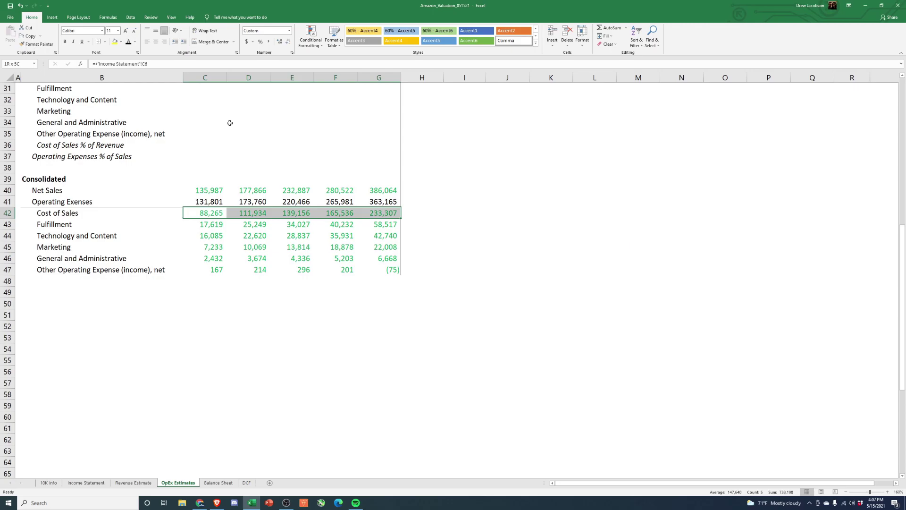
{"action": "key", "text": "ctrl+shift+Down"}
- Copy the six expense line labels into rows 49–54
{"action": "left_click", "coordinate": [90, 281]}
{"action": "left_click_drag", "start_coordinate": [55, 213], "coordinate": [57, 270]}
{"action": "key", "text": "ctrl+c"}
{"action": "left_click", "coordinate": [45, 293]}
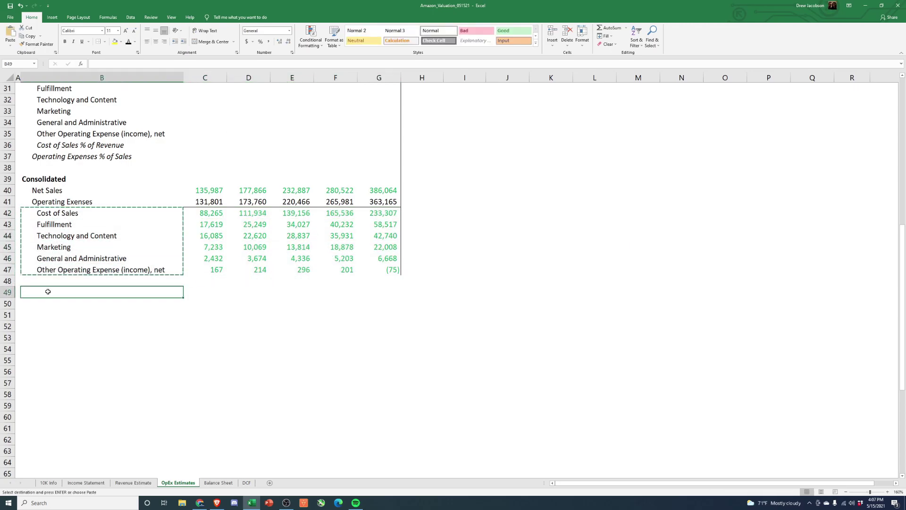
{"action": "key", "text": "ctrl+v"}
- Add a '% of Sales' heading in row 48 and set its indent to one level
{"action": "key", "text": "ctrl+Down"}
{"action": "key", "text": "ctrl+Up"}
{"action": "key", "text": "Up"}
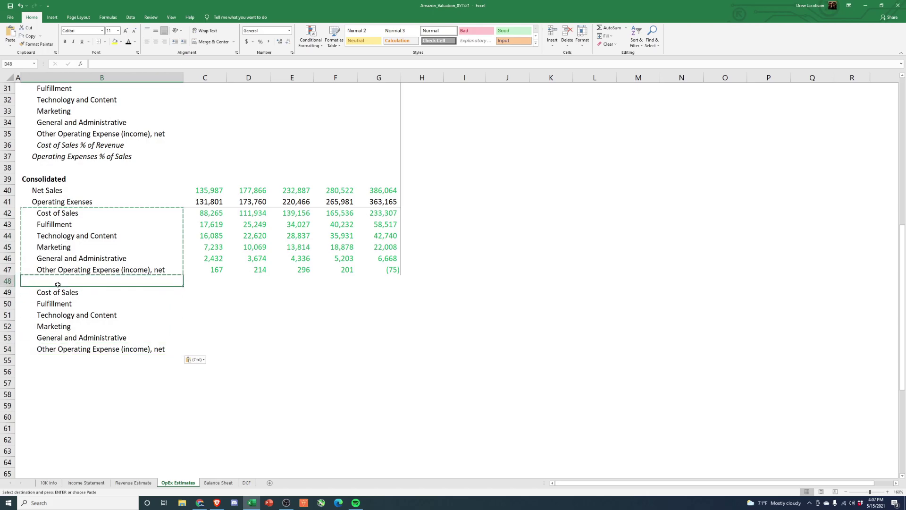
{"action": "type", "text": "% of"}
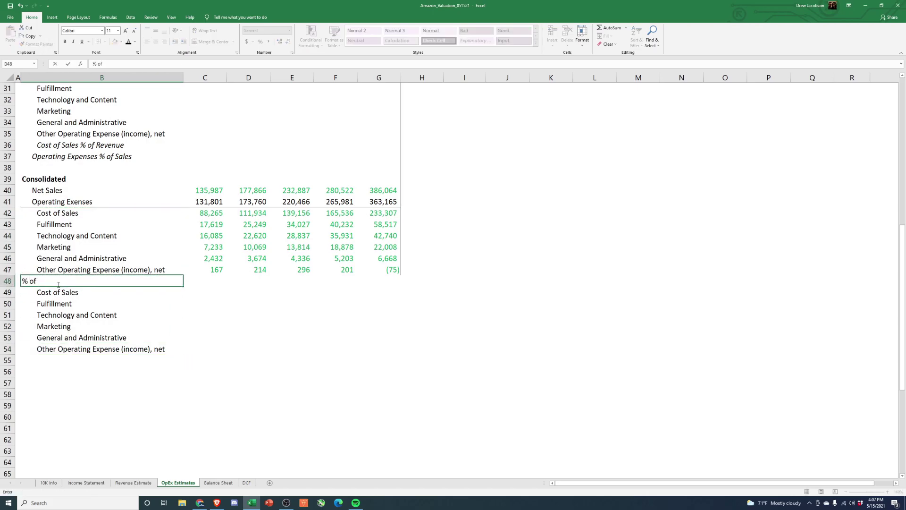
{"action": "type", "text": " Sales"}
{"action": "key", "text": "Return"}
{"action": "key", "text": "Up"}
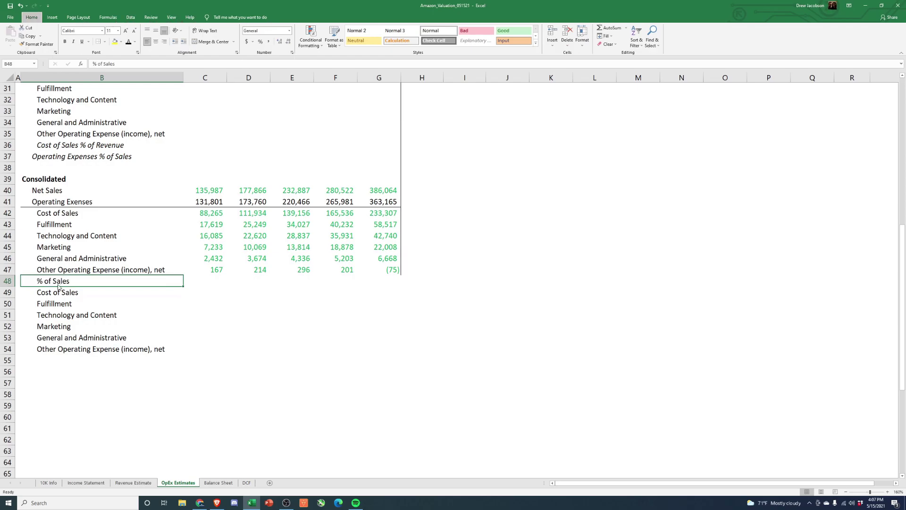
{"action": "key", "text": "ctrl+alt+shift+Tab"}
{"action": "key", "text": "alt"}
{"action": "key", "text": "h"}
{"action": "key", "text": "5"}
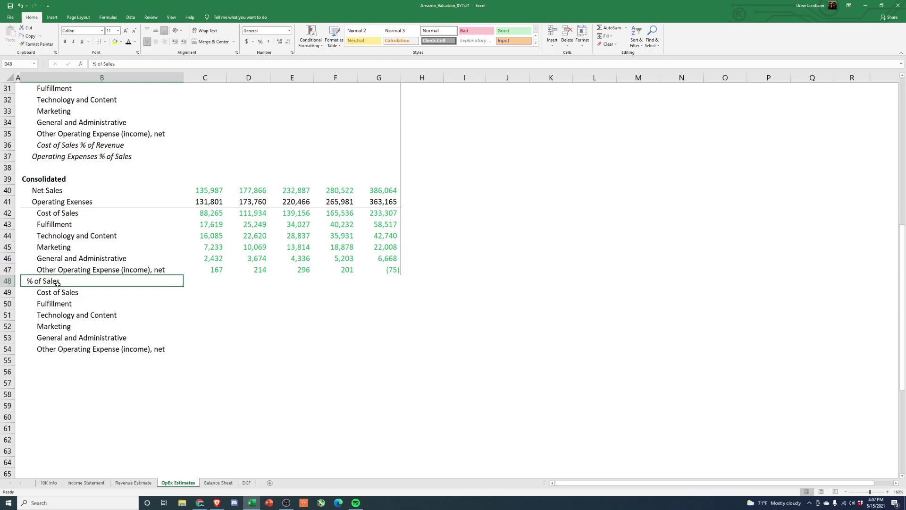
{"action": "key", "text": "alt"}
{"action": "key", "text": "h"}
{"action": "key", "text": "6"}
- Apply a border along row 48 across to column G
{"action": "key", "text": "shift+Right"}
{"action": "key", "text": "shift+Right"}
{"action": "key", "text": "shift+Right"}
{"action": "key", "text": "shift+Right"}
{"action": "key", "text": "shift+Right"}
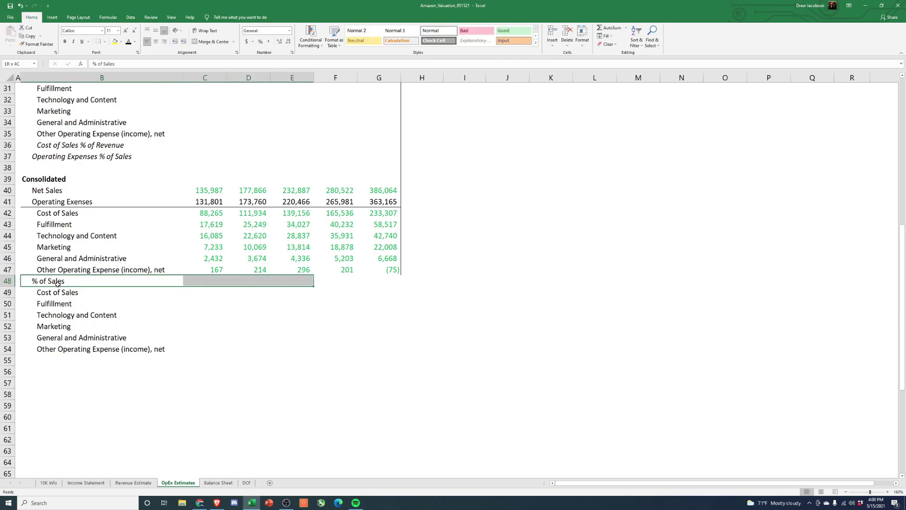
{"action": "key", "text": "alt"}
{"action": "key", "text": "h"}
{"action": "key", "text": "b"}
{"action": "key", "text": "o"}
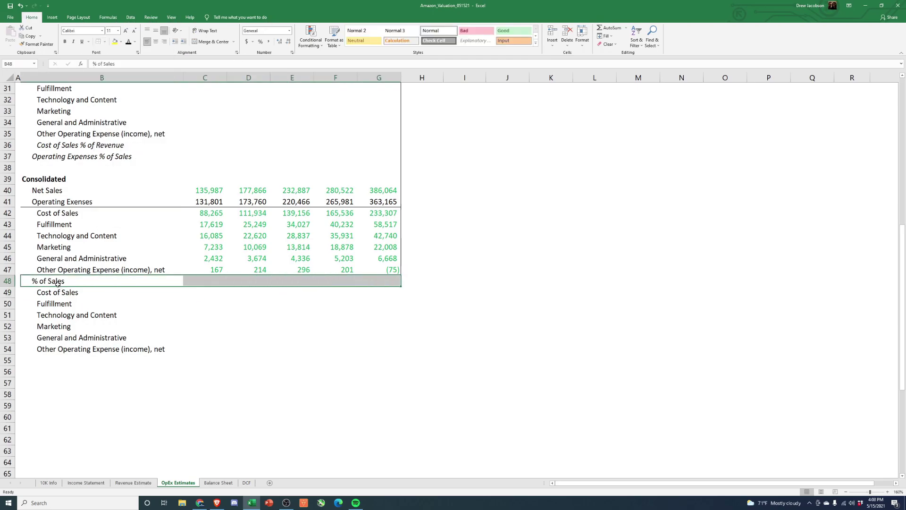
- Enter =+C42/C$40 in C49 for the 2016 Cost of Sales share
{"action": "key", "text": "Down"}
{"action": "key", "text": "Right"}
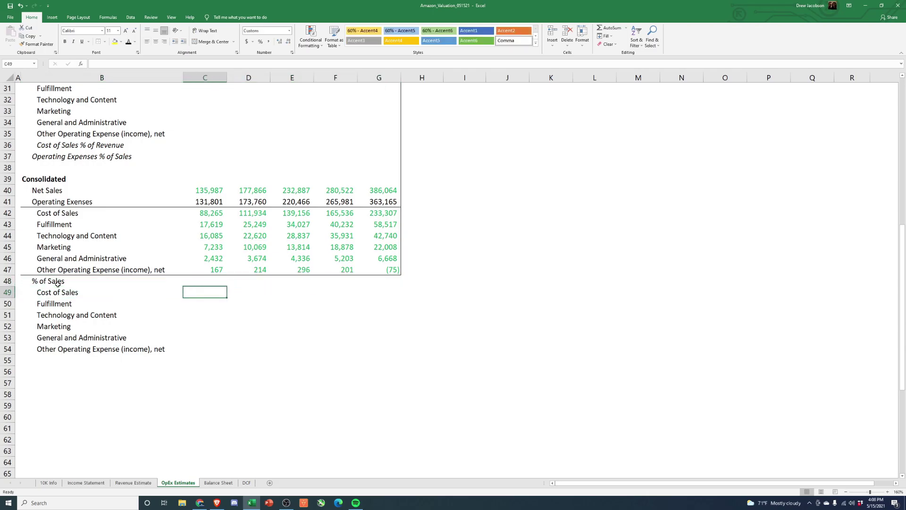
{"action": "type", "text": "+"}
{"action": "key", "text": "Up"}
{"action": "key", "text": "Up"}
{"action": "key", "text": "Up"}
{"action": "key", "text": "Up"}
{"action": "key", "text": "Up"}
{"action": "key", "text": "Up"}
{"action": "key", "text": "Up"}
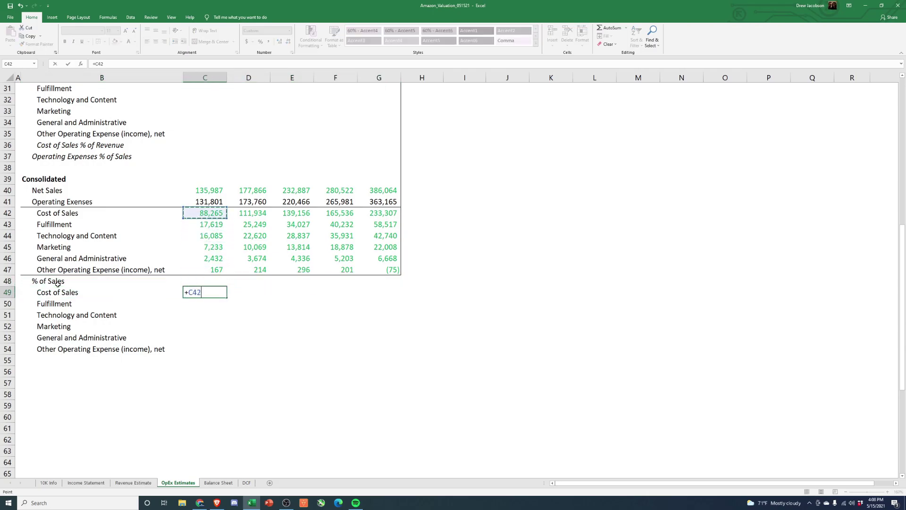
{"action": "type", "text": "/"}
{"action": "key", "text": "ctrl+Up"}
{"action": "key", "text": "ctrl+Up"}
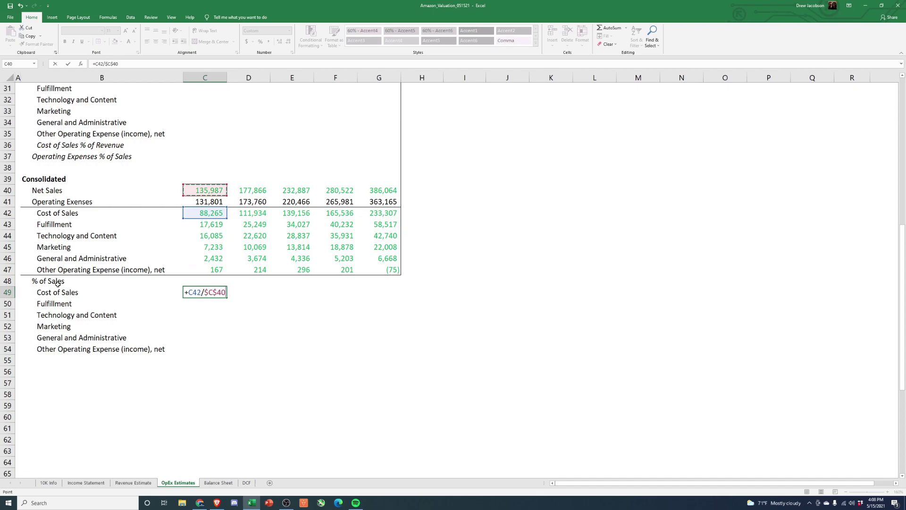
{"action": "key", "text": "Return"}
- Copy the C49 ratio formula across C49:G54
{"action": "key", "text": "Up"}
{"action": "key", "text": "ctrl+c"}
{"action": "key", "text": "shift+Right"}
{"action": "key", "text": "shift+Right"}
{"action": "key", "text": "shift+Right"}
{"action": "key", "text": "shift+Right"}
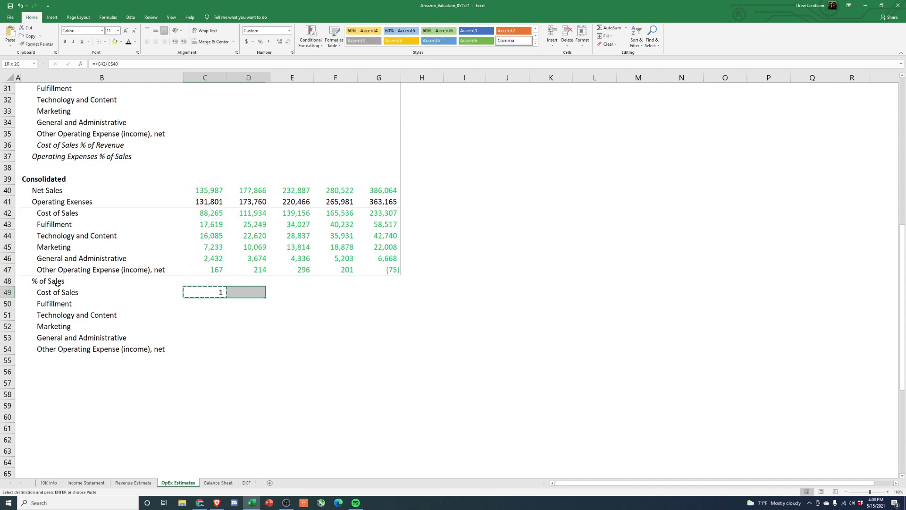
{"action": "key", "text": "shift+Down"}
{"action": "key", "text": "shift+Down"}
{"action": "key", "text": "shift+Down"}
{"action": "key", "text": "shift+Down"}
{"action": "key", "text": "shift+Down"}
{"action": "key", "text": "shift+Down"}
{"action": "key", "text": "shift+Up"}
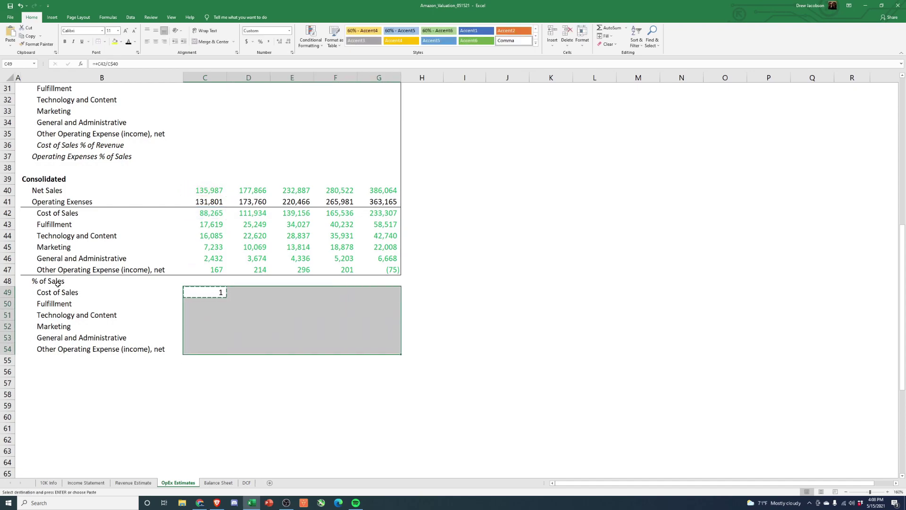
{"action": "key", "text": "ctrl+v"}
{"action": "key", "text": "Escape"}
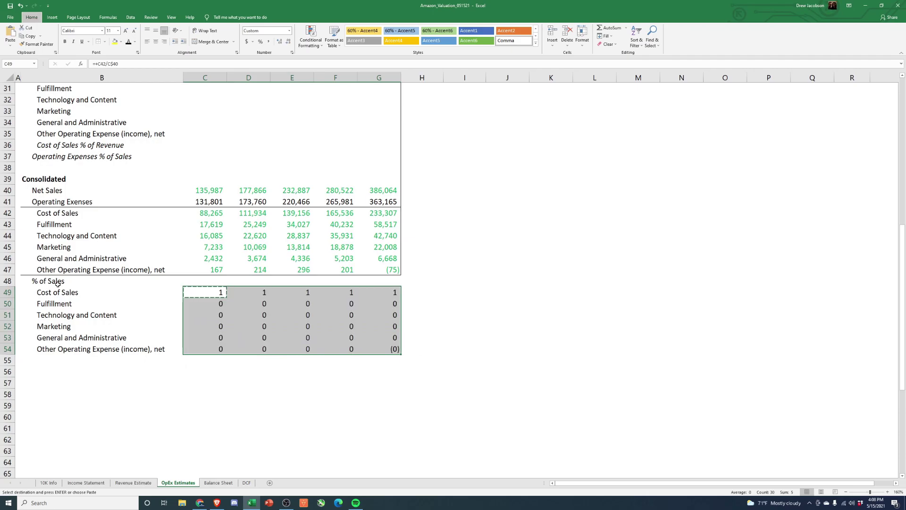
- Format the ratios as percentages with one decimal and spot-check the results
{"action": "key", "text": "ctrl+shift+5"}
{"action": "key", "text": "alt+h"}
{"action": "key", "text": "0"}
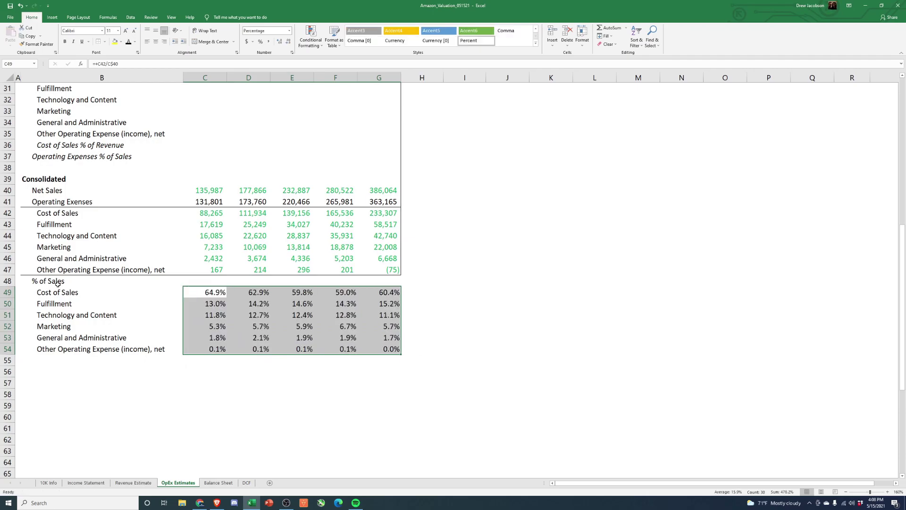
{"action": "key", "text": "Right"}
{"action": "key", "text": "Down"}
{"action": "key", "text": "Down"}
{"action": "key", "text": "Down"}
{"action": "key", "text": "Down"}
{"action": "key", "text": "Right"}
{"action": "key", "text": "Right"}
{"action": "key", "text": "Right"}
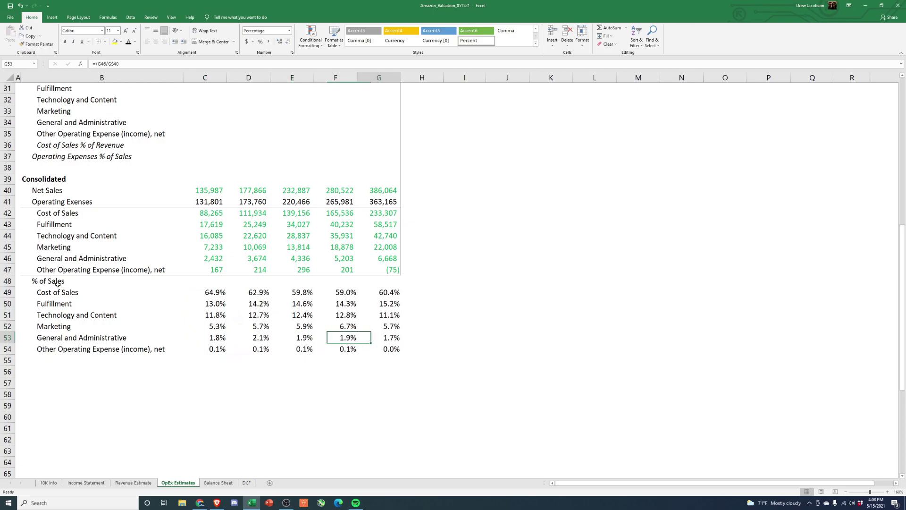
{"action": "key", "text": "Down"}
{"action": "key", "text": "ctrl+shift+Up"}
{"action": "key", "text": "shift+Up"}
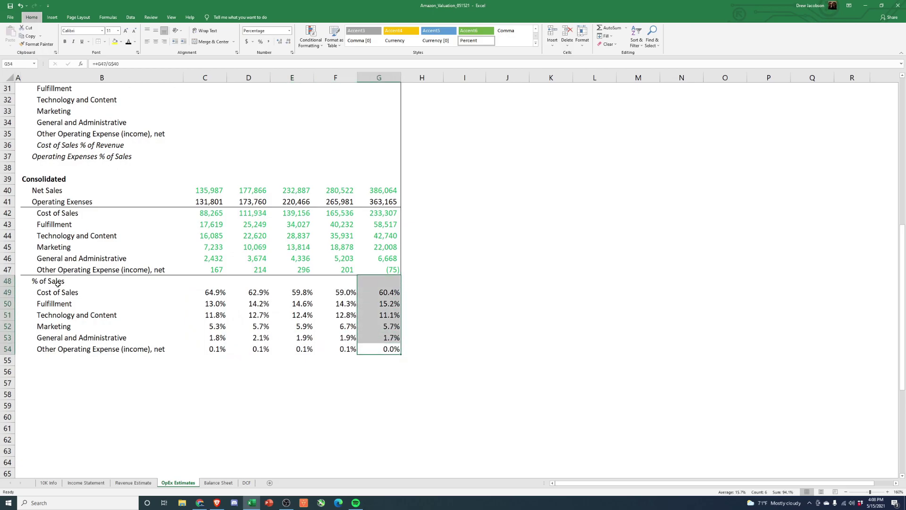
- Review the North America net sales and operating expense rows and other segment rows
{"action": "left_click", "coordinate": [137, 428]}
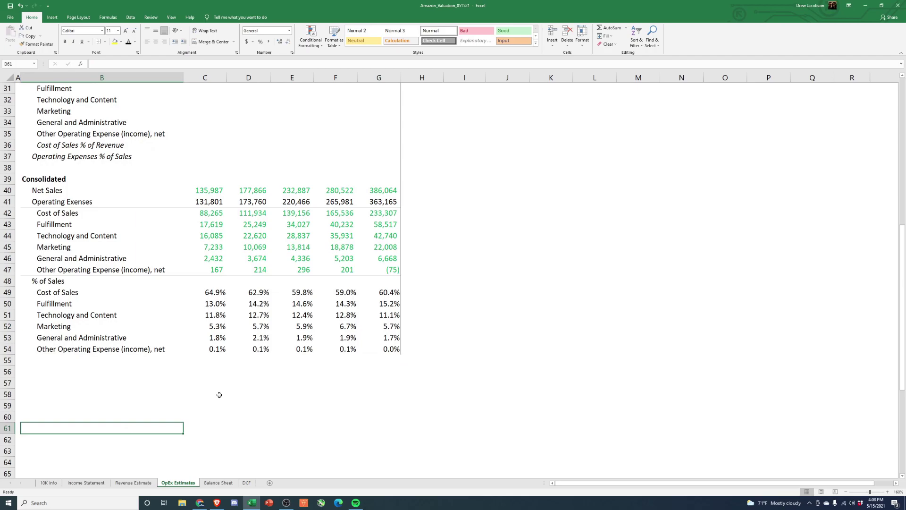
{"action": "scroll", "coordinate": [215, 382], "scroll_direction": "up", "scroll_amount": 10}
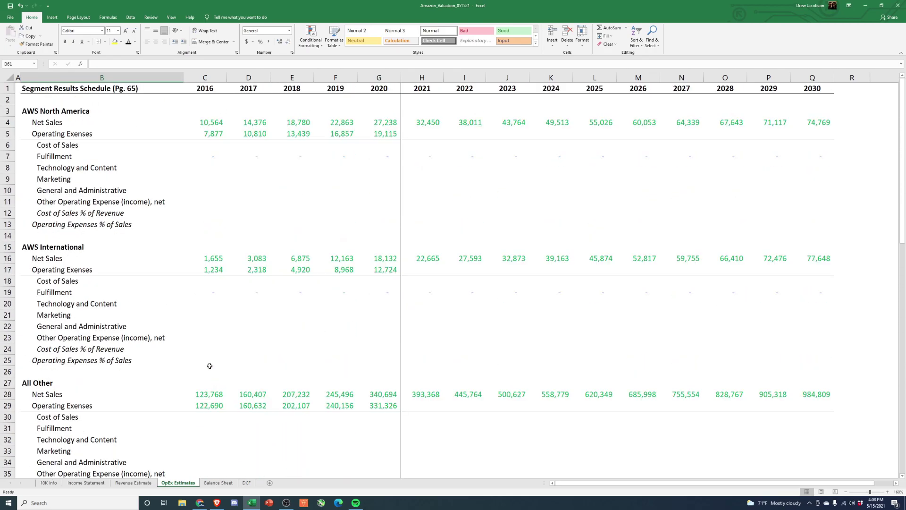
{"action": "left_click_drag", "start_coordinate": [210, 133], "coordinate": [380, 132]}
{"action": "left_click_drag", "start_coordinate": [215, 122], "coordinate": [381, 123]}
{"action": "left_click_drag", "start_coordinate": [212, 266], "coordinate": [383, 270]}
{"action": "scroll", "coordinate": [382, 270], "scroll_direction": "down", "scroll_amount": 2}
{"action": "left_click_drag", "start_coordinate": [213, 337], "coordinate": [381, 340]}
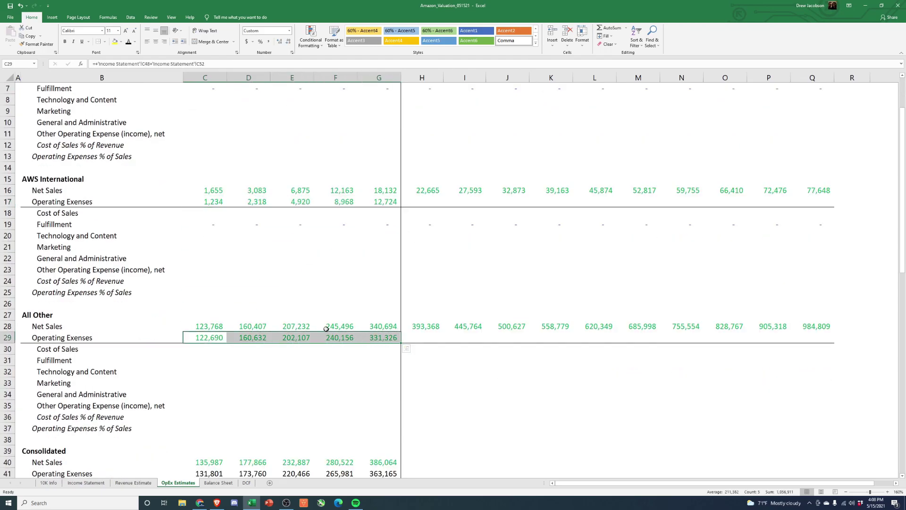
- Link All Other Fulfillment 2016 in C31 to consolidated Fulfillment with =+C43
{"action": "left_click", "coordinate": [200, 361]}
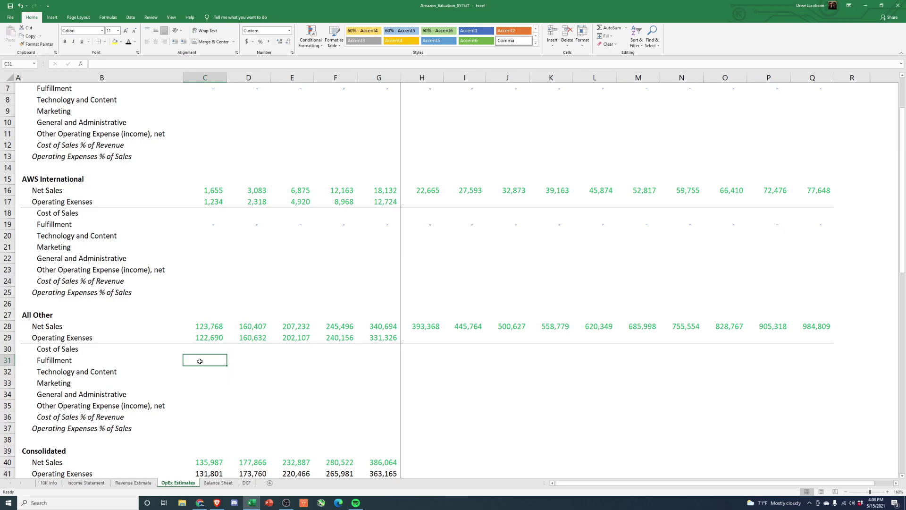
{"action": "scroll", "coordinate": [191, 352], "scroll_direction": "down", "scroll_amount": 4}
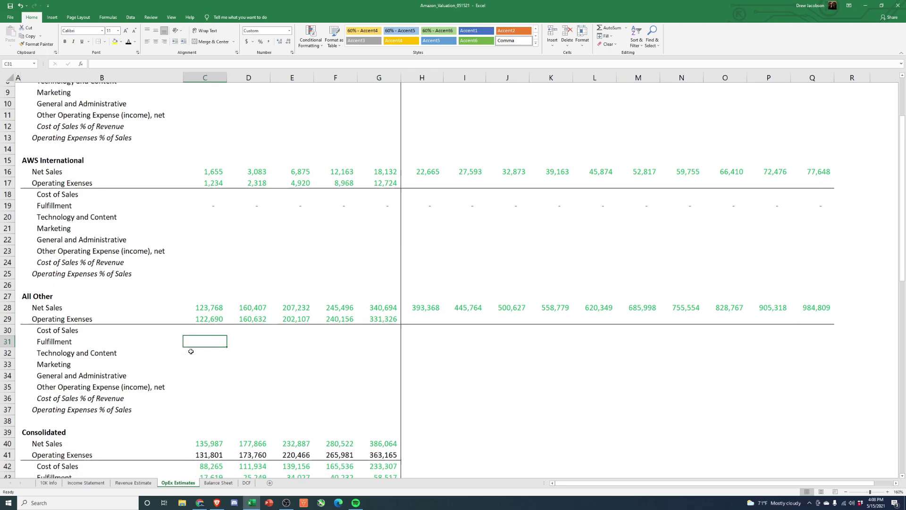
{"action": "scroll", "coordinate": [153, 429], "scroll_direction": "up", "scroll_amount": 2}
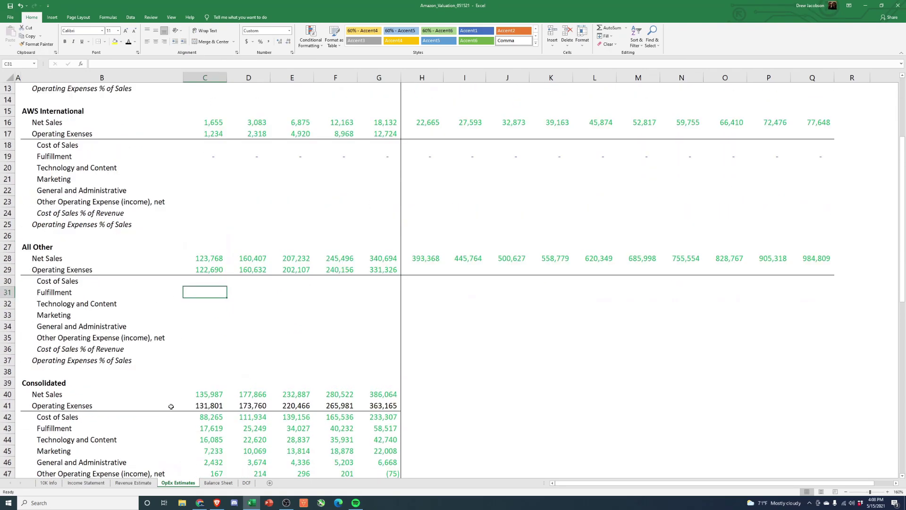
{"action": "left_click_drag", "start_coordinate": [46, 260], "coordinate": [378, 261]}
{"action": "left_click", "coordinate": [199, 296]}
{"action": "scroll", "coordinate": [199, 296], "scroll_direction": "down", "scroll_amount": 2}
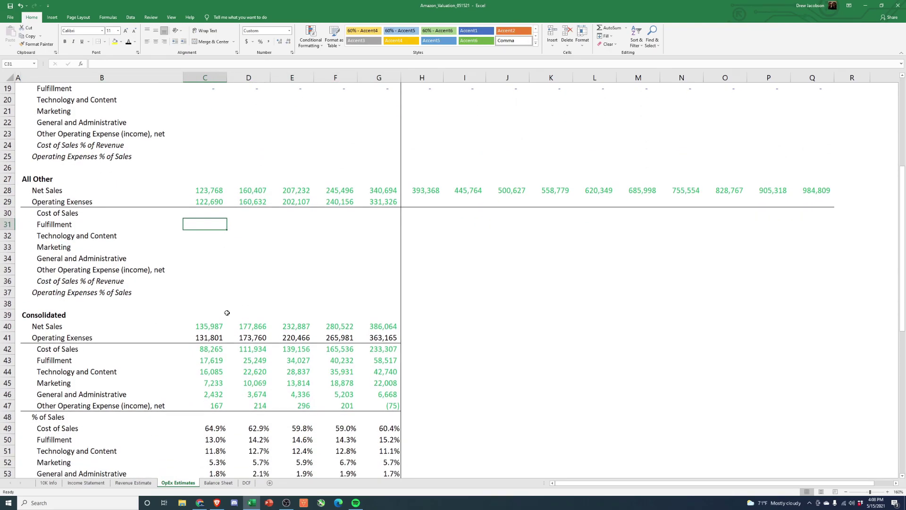
{"action": "type", "text": "+"}
{"action": "scroll", "coordinate": [225, 312], "scroll_direction": "down", "scroll_amount": 2}
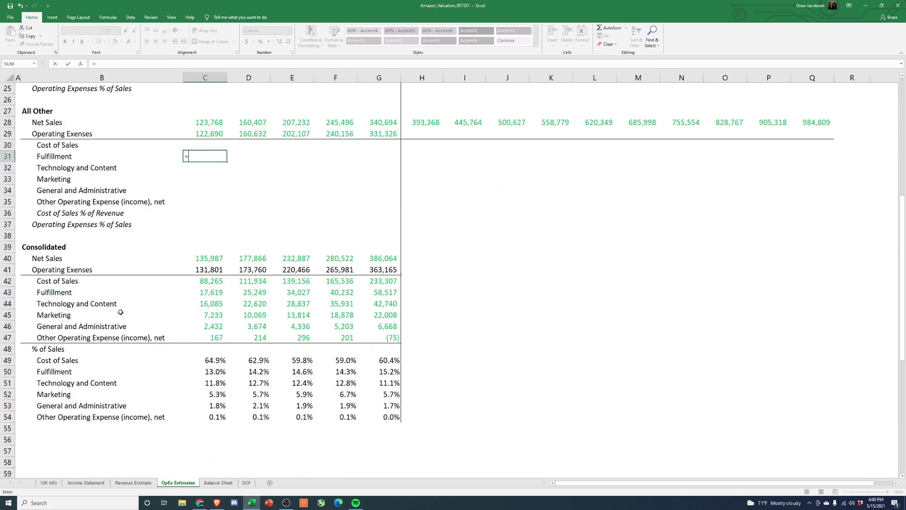
{"action": "left_click", "coordinate": [209, 293]}
{"action": "key", "text": "ctrl+Return"}
- Copy the C31 fulfillment link into D31:G31 for 2017–2020
{"action": "key", "text": "ctrl+c"}
{"action": "key", "text": "Right"}
{"action": "key", "text": "shift+Right"}
{"action": "key", "text": "shift+Right"}
{"action": "key", "text": "shift+Right"}
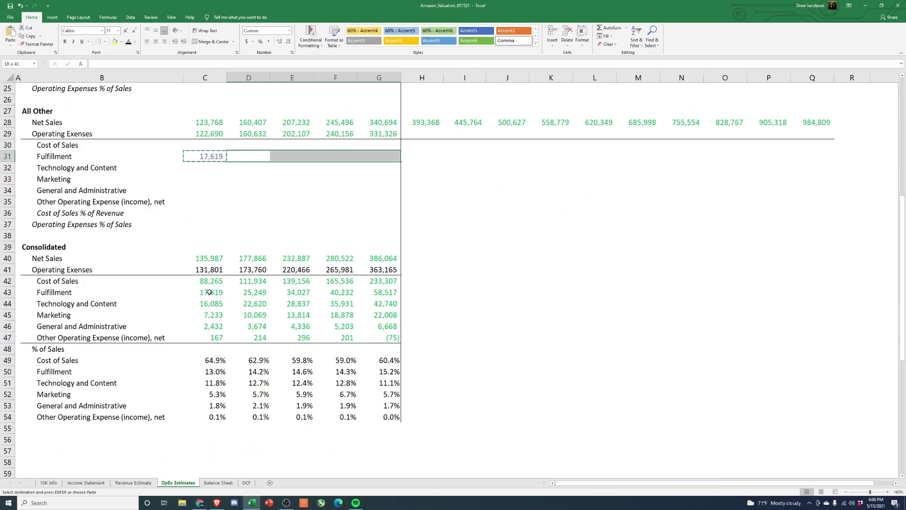
{"action": "key", "text": "shift+F10"}
{"action": "key", "text": "p"}
{"action": "key", "text": "Escape"}
{"action": "key", "text": "Left"}
{"action": "key", "text": "shift+Right"}
{"action": "key", "text": "shift+Right"}
{"action": "key", "text": "shift+Right"}
{"action": "key", "text": "shift+Right"}
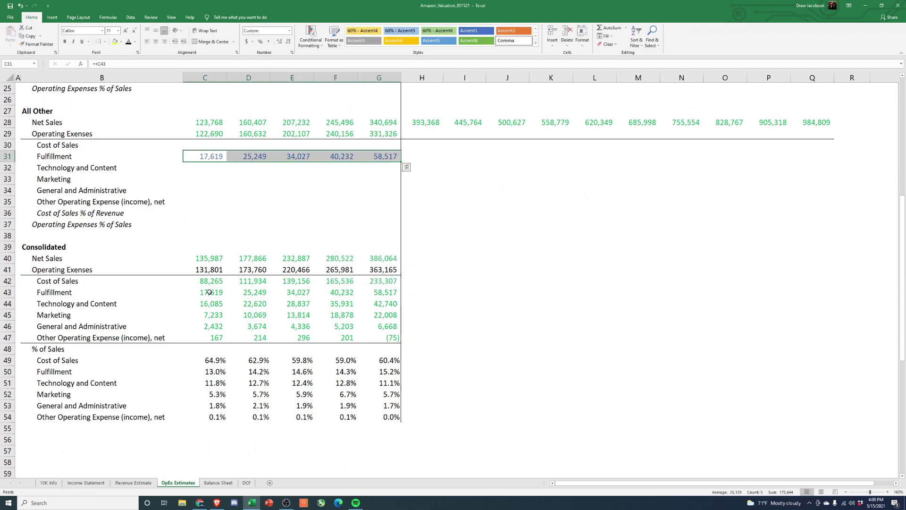
{"action": "left_click", "coordinate": [230, 191]}
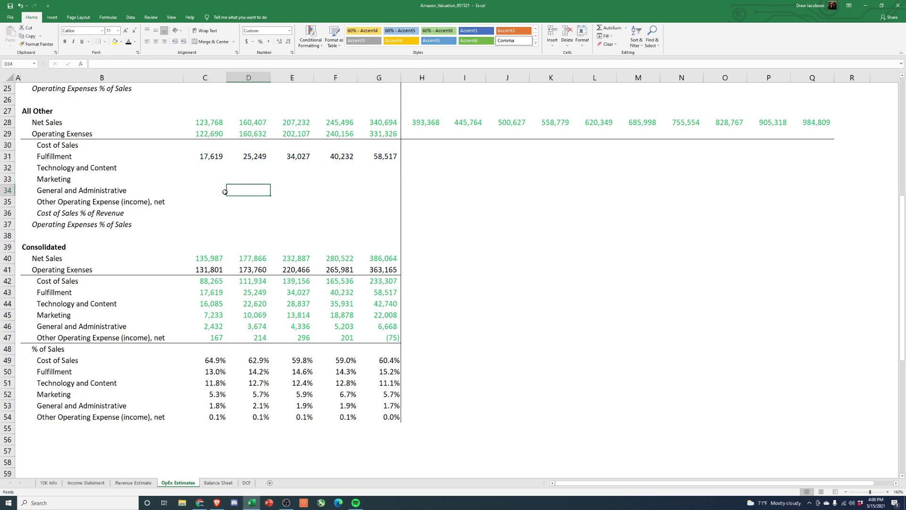
{"action": "key", "text": "Left"}
{"action": "key", "text": "Up"}
{"action": "key", "text": "Up"}
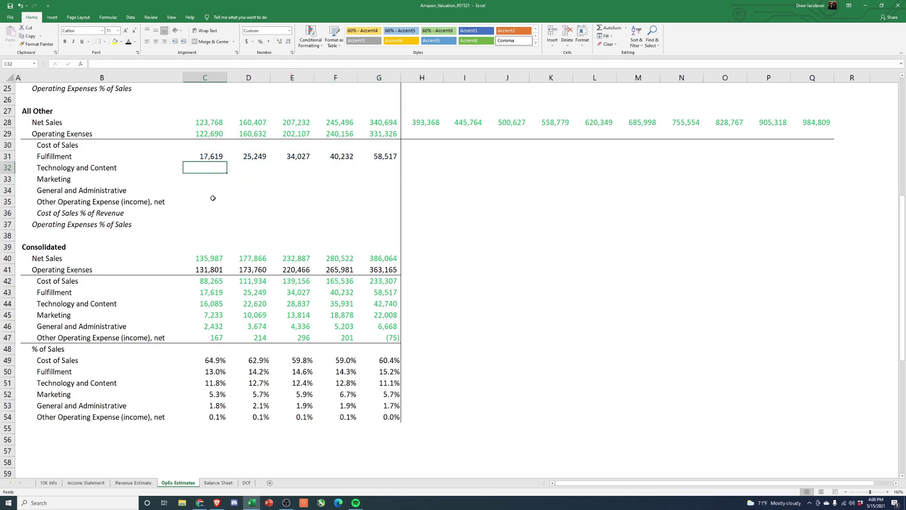
{"action": "left_click_drag", "start_coordinate": [65, 167], "coordinate": [67, 200]}
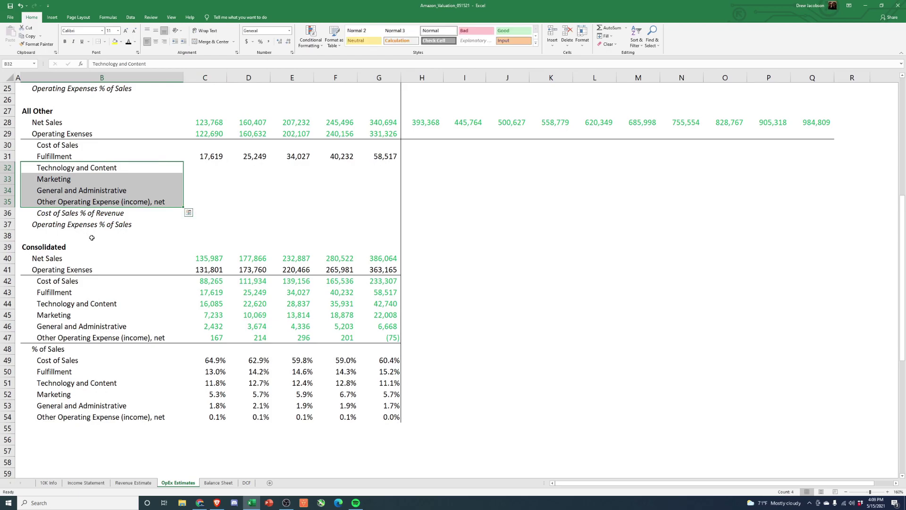
{"action": "key", "text": "Down"}
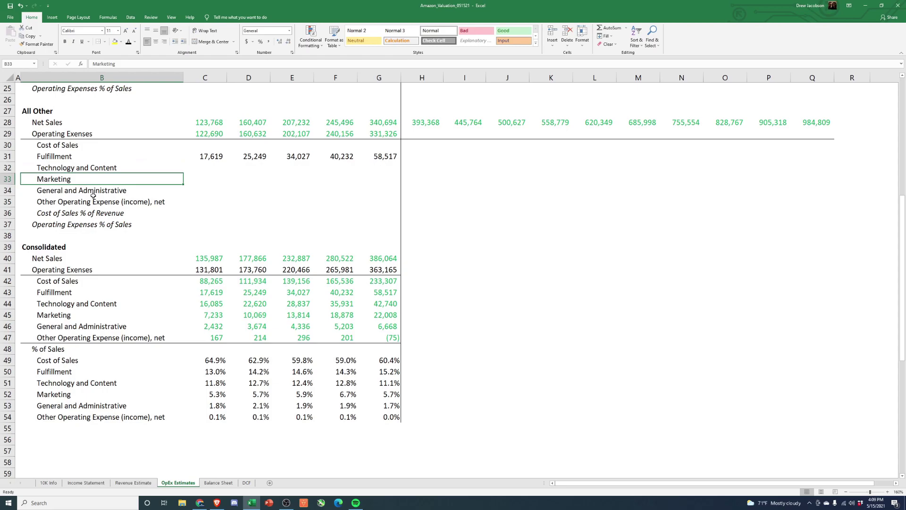
{"action": "left_click", "coordinate": [91, 398]}
{"action": "left_click", "coordinate": [215, 395]}
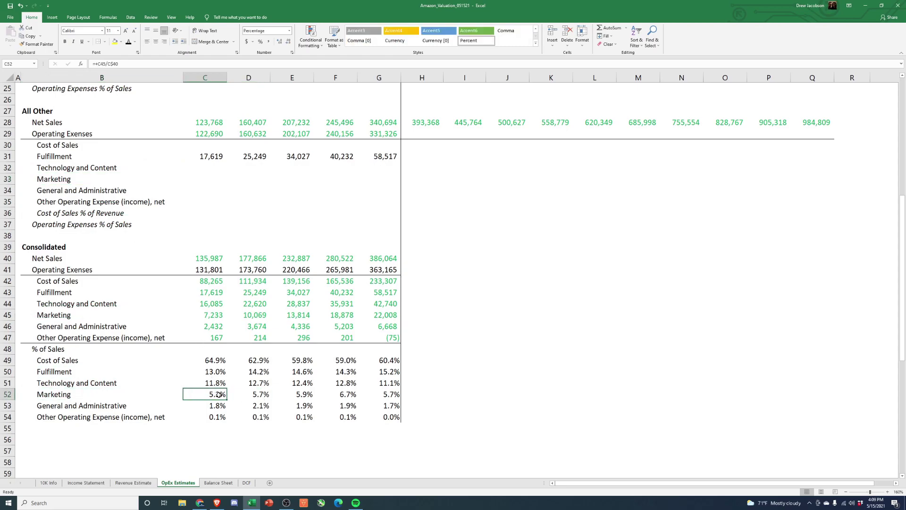
{"action": "scroll", "coordinate": [183, 370], "scroll_direction": "up", "scroll_amount": 6}
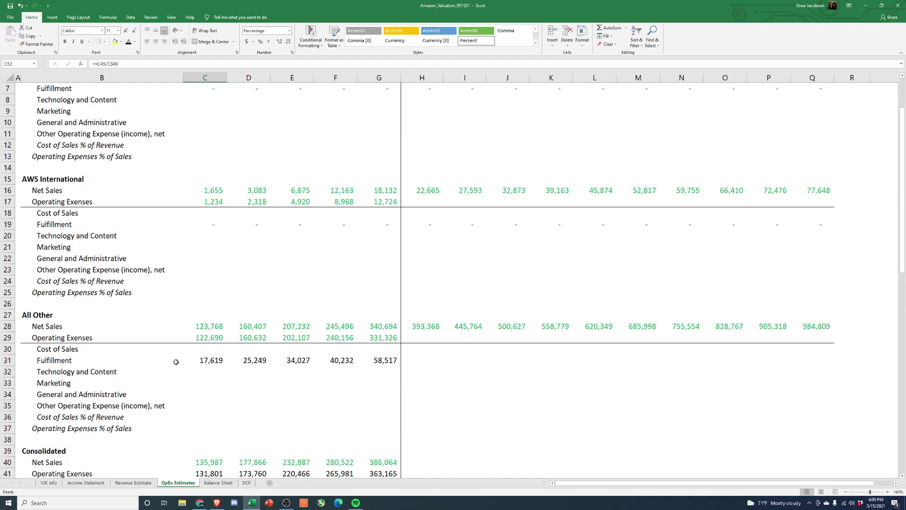
{"action": "scroll", "coordinate": [176, 362], "scroll_direction": "down", "scroll_amount": 4}
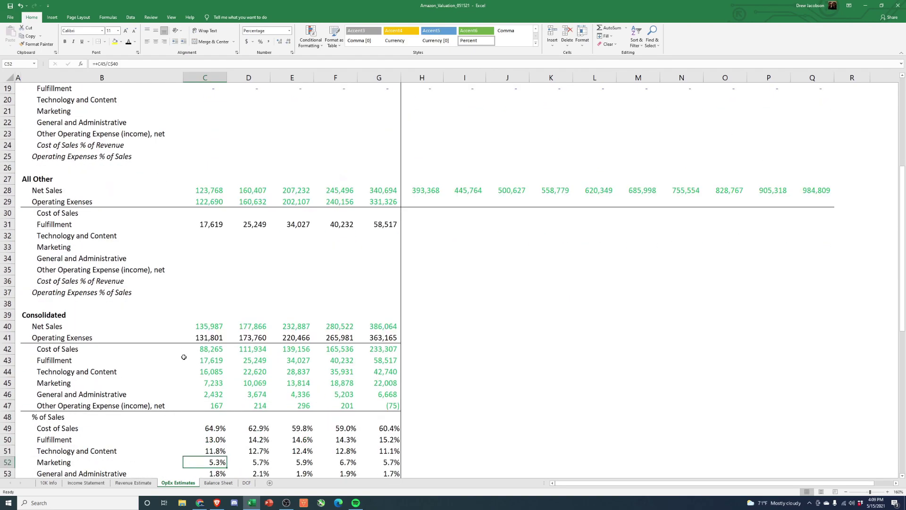
{"action": "scroll", "coordinate": [184, 357], "scroll_direction": "down", "scroll_amount": 1}
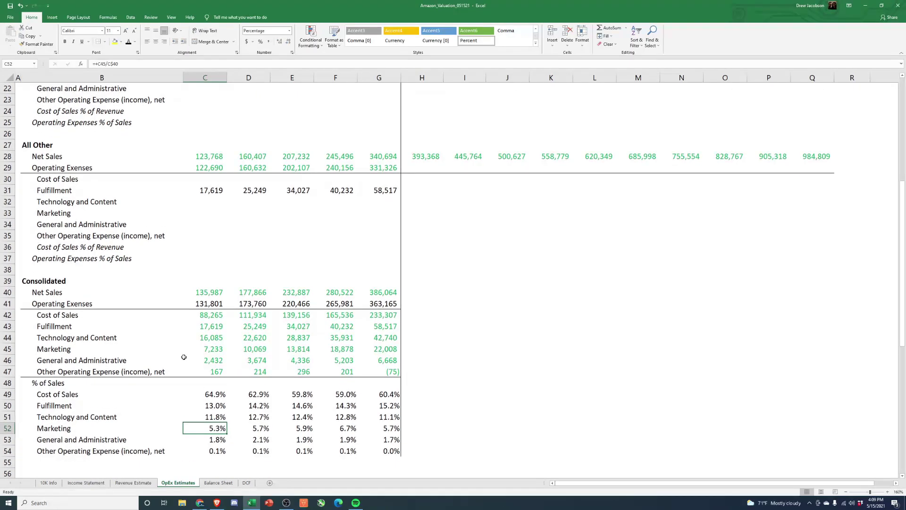
{"action": "scroll", "coordinate": [181, 341], "scroll_direction": "up", "scroll_amount": 7}
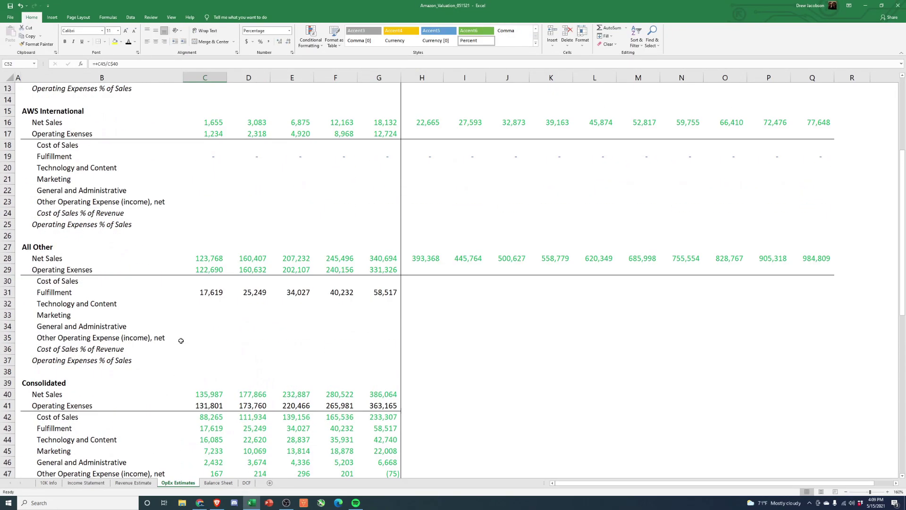
- Enter =+C51*C$4 in C8 for AWS North America Technology and Content 2016
{"action": "left_click", "coordinate": [215, 181]}
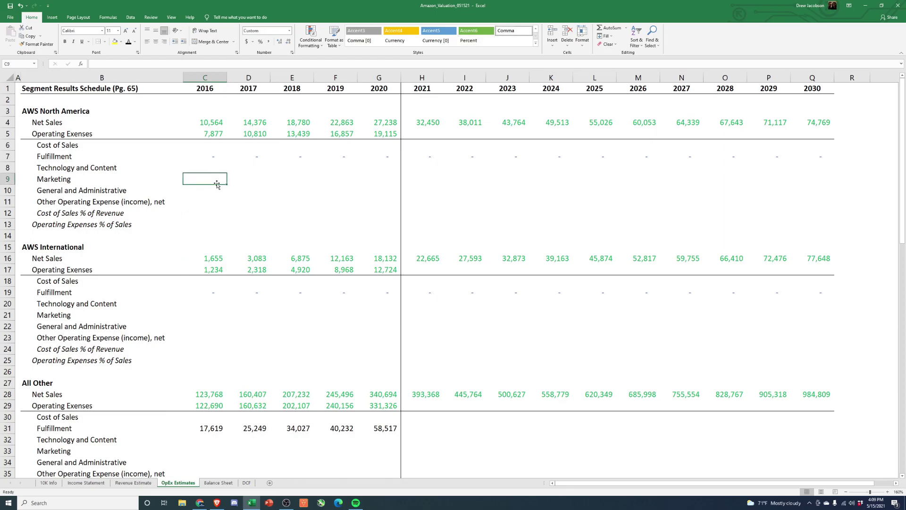
{"action": "key", "text": "Up"}
{"action": "key", "text": "shift+Down"}
{"action": "key", "text": "shift+Down"}
{"action": "key", "text": "shift+Down"}
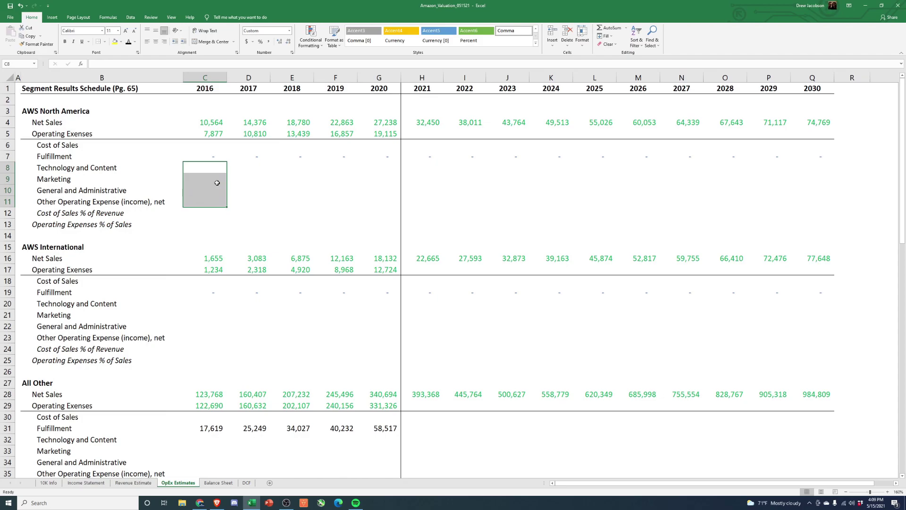
{"action": "key", "text": "Up"}
{"action": "key", "text": "Up"}
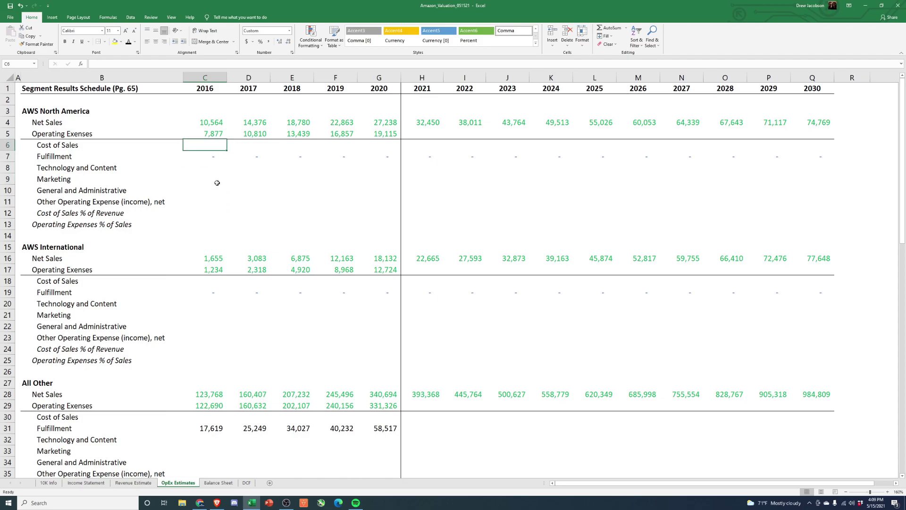
{"action": "key", "text": "Down"}
{"action": "key", "text": "Down"}
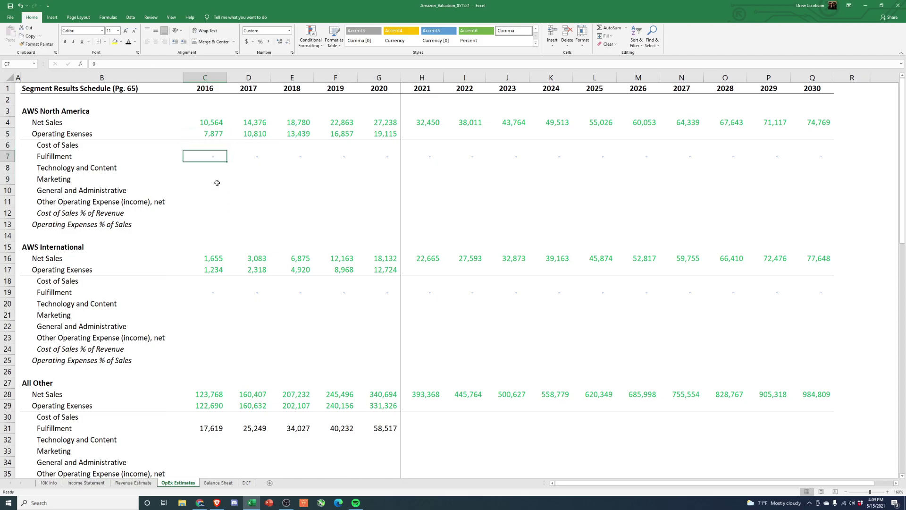
{"action": "type", "text": "+"}
{"action": "scroll", "coordinate": [217, 183], "scroll_direction": "down", "scroll_amount": 7}
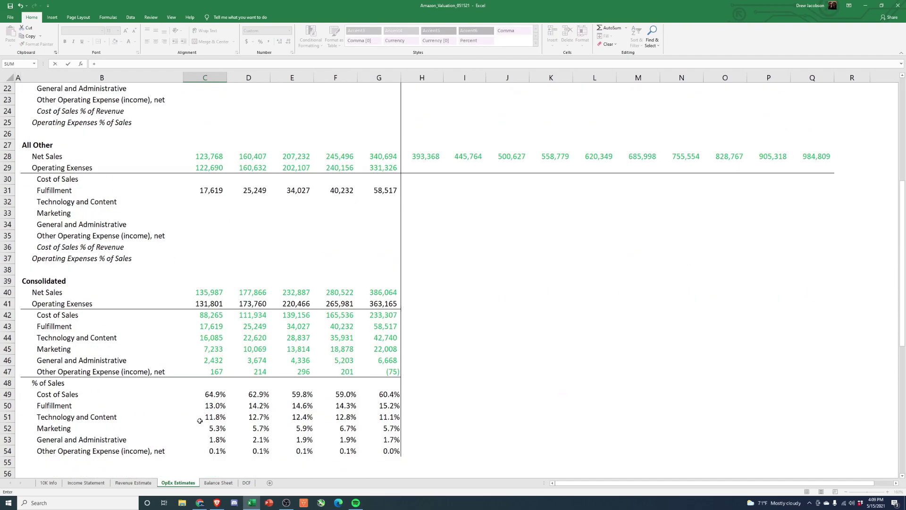
{"action": "left_click", "coordinate": [217, 416]}
{"action": "scroll", "coordinate": [222, 413], "scroll_direction": "up", "scroll_amount": 7}
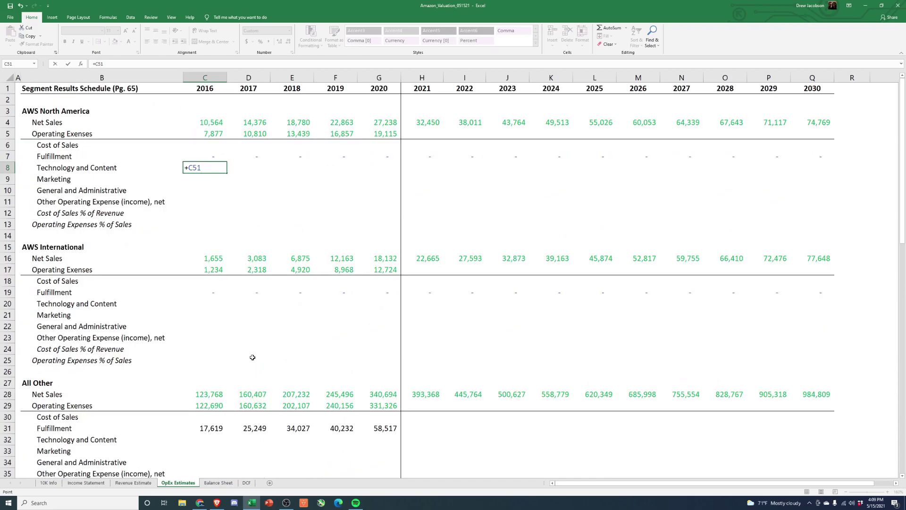
{"action": "left_click", "coordinate": [203, 123]}
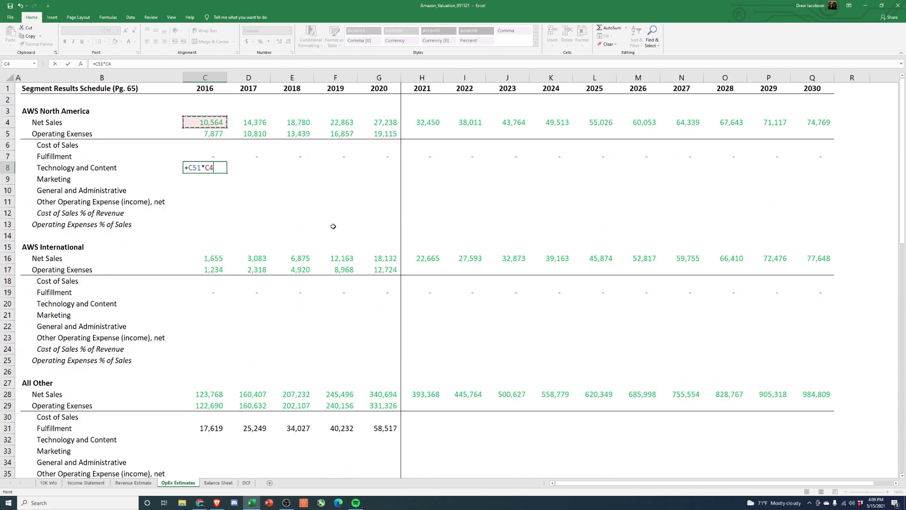
{"action": "key", "text": "F4"}
{"action": "key", "text": "F4"}
{"action": "key", "text": "ctrl+Return"}
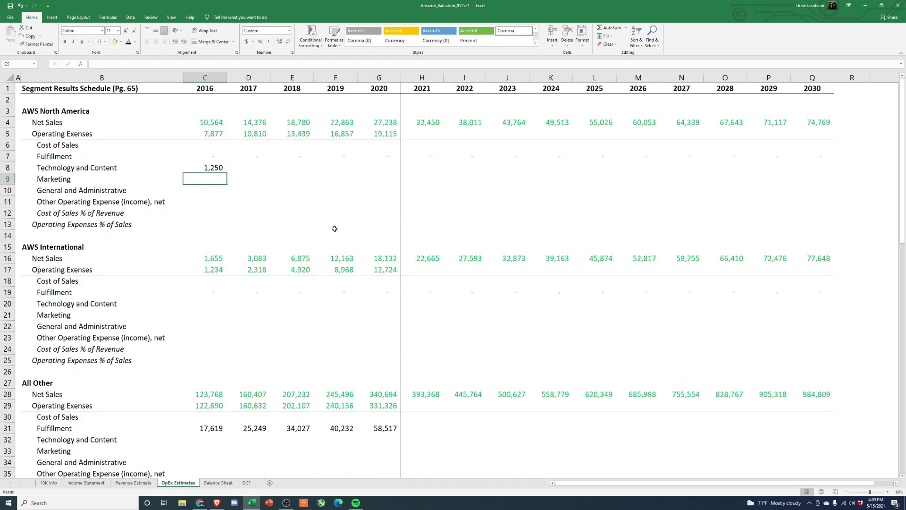
- Paste the C8 formula as formulas only into C8:G11 and check C9's formula
{"action": "key", "text": "ctrl+c"}
{"action": "key", "text": "shift+Right"}
{"action": "key", "text": "shift+Right"}
{"action": "key", "text": "shift+Right"}
{"action": "key", "text": "shift+Right"}
{"action": "key", "text": "shift+Down"}
{"action": "key", "text": "shift+Down"}
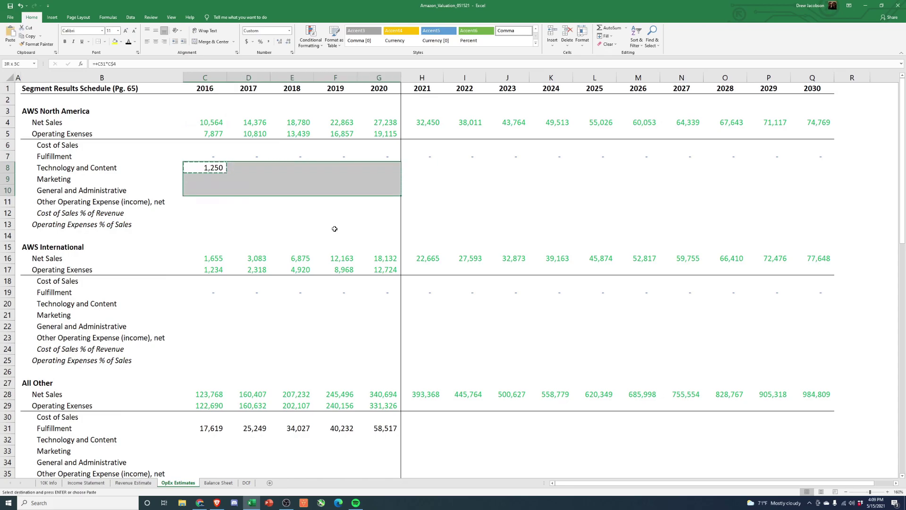
{"action": "key", "text": "shift+Down"}
{"action": "key", "text": "alt+e"}
{"action": "key", "text": "s"}
{"action": "key", "text": "f"}
{"action": "key", "text": "Return"}
{"action": "key", "text": "Down"}
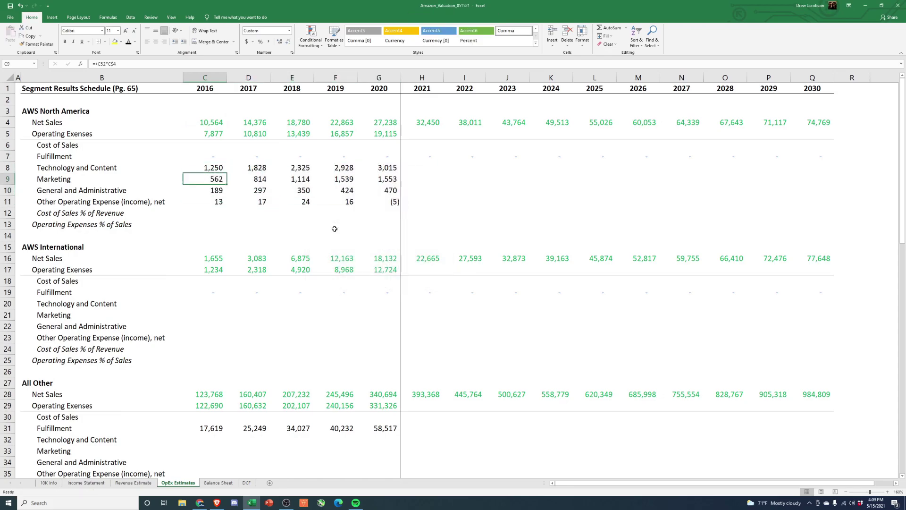
{"action": "key", "text": "F2"}
{"action": "scroll", "coordinate": [333, 255], "scroll_direction": "down", "scroll_amount": 7}
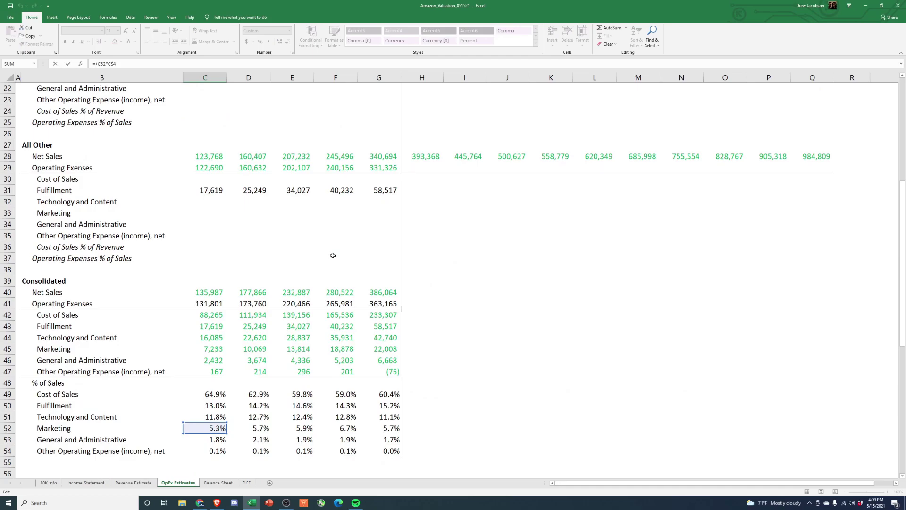
- Check the existing formulas, then copy the AWS North America expense block C8:G11
{"action": "scroll", "coordinate": [333, 255], "scroll_direction": "up", "scroll_amount": 4}
{"action": "key", "text": "Down"}
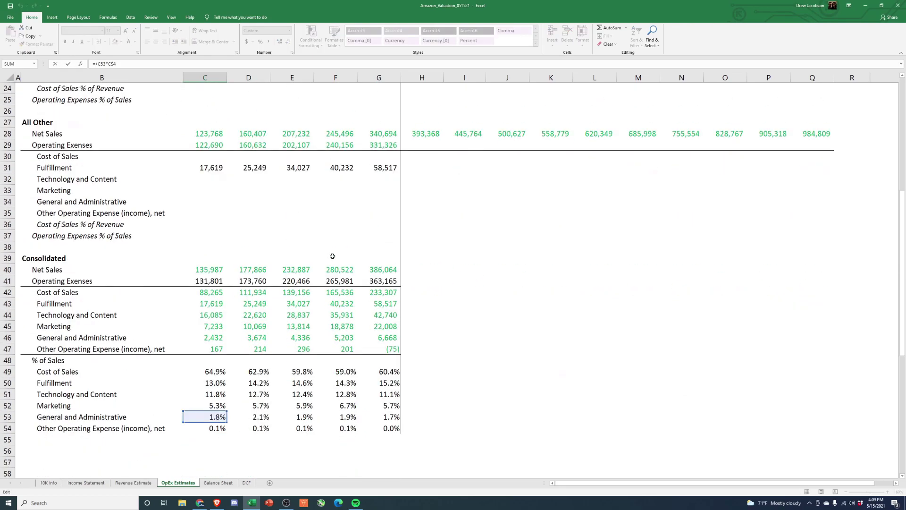
{"action": "key", "text": "ctrl+Return"}
{"action": "scroll", "coordinate": [332, 256], "scroll_direction": "down", "scroll_amount": 4}
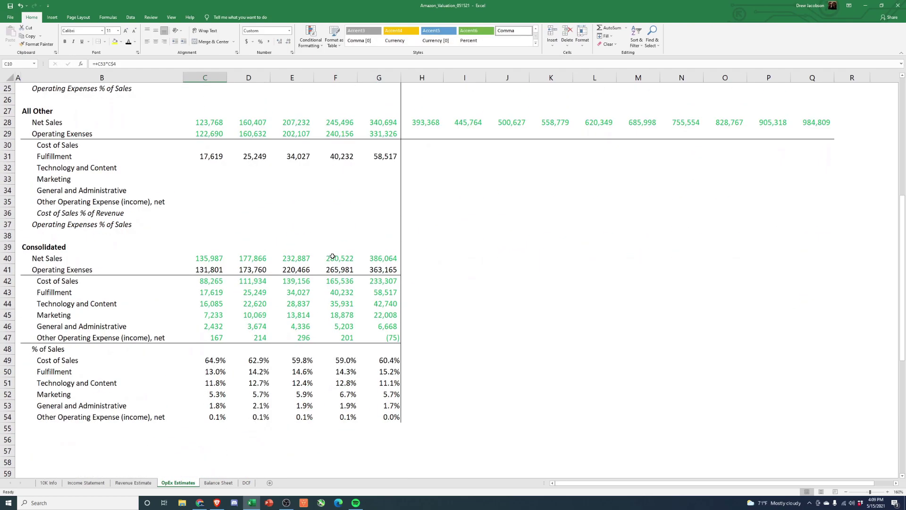
{"action": "scroll", "coordinate": [332, 255], "scroll_direction": "up", "scroll_amount": 7}
{"action": "key", "text": "Up"}
{"action": "key", "text": "Up"}
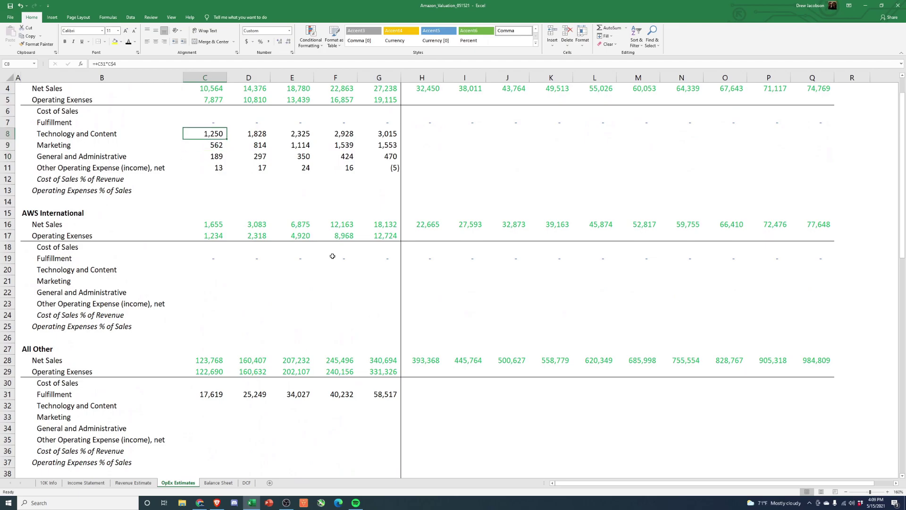
{"action": "key", "text": "ctrl+shift+Down"}
{"action": "key", "text": "ctrl+shift+Right"}
{"action": "key", "text": "ctrl+c"}
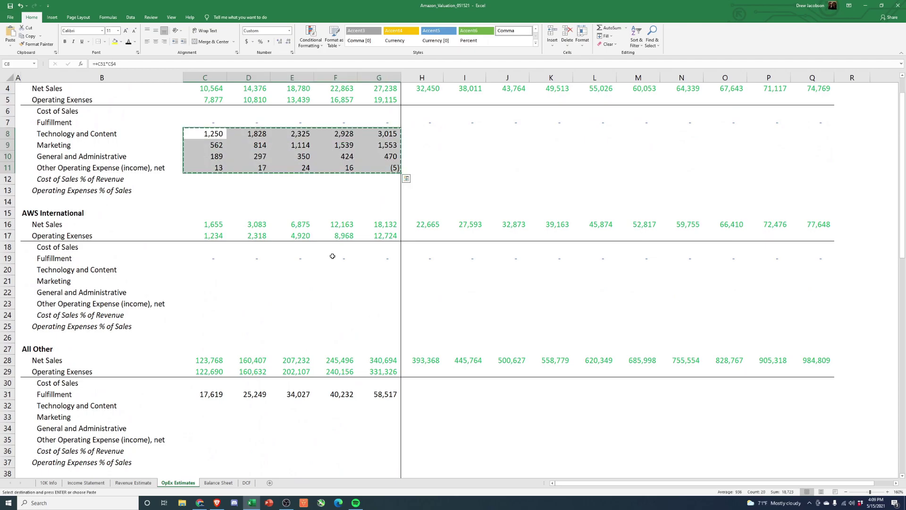
- Paste the block into the AWS International rows at C20 and the All Other rows at C32
{"action": "left_click", "coordinate": [210, 270]}
{"action": "key", "text": "ctrl+v"}
{"action": "scroll", "coordinate": [234, 303], "scroll_direction": "down", "scroll_amount": 2}
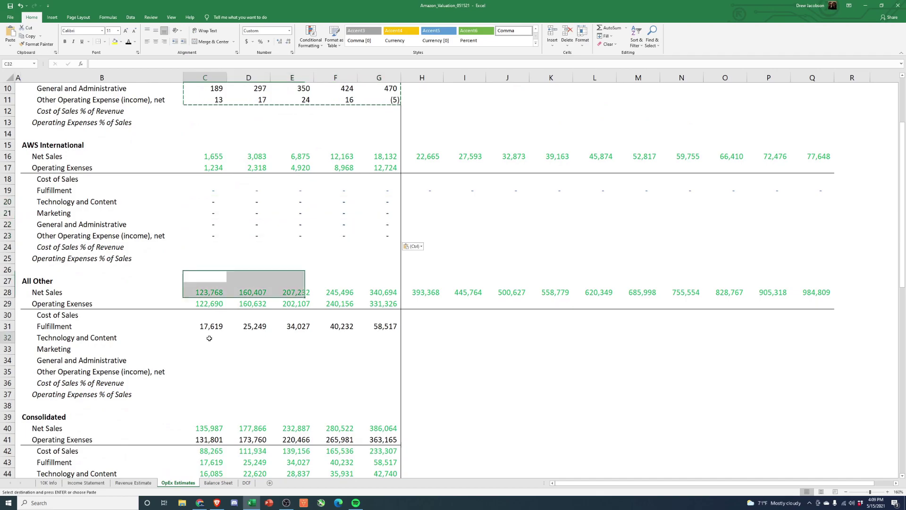
{"action": "left_click", "coordinate": [212, 338]}
{"action": "key", "text": "ctrl+v"}
{"action": "left_click", "coordinate": [249, 393]}
{"action": "key", "text": "Escape"}
{"action": "scroll", "coordinate": [219, 314], "scroll_direction": "up", "scroll_amount": 3}
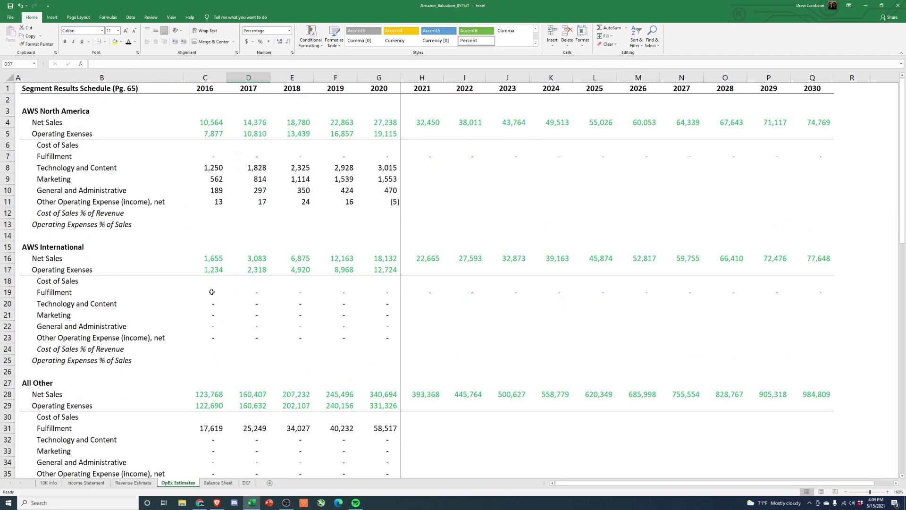
- Enter =+C51*C$16 in C20 for AWS International Technology and Content
{"action": "left_click", "coordinate": [210, 304]}
{"action": "type", "text": "=+C63*C$4"}
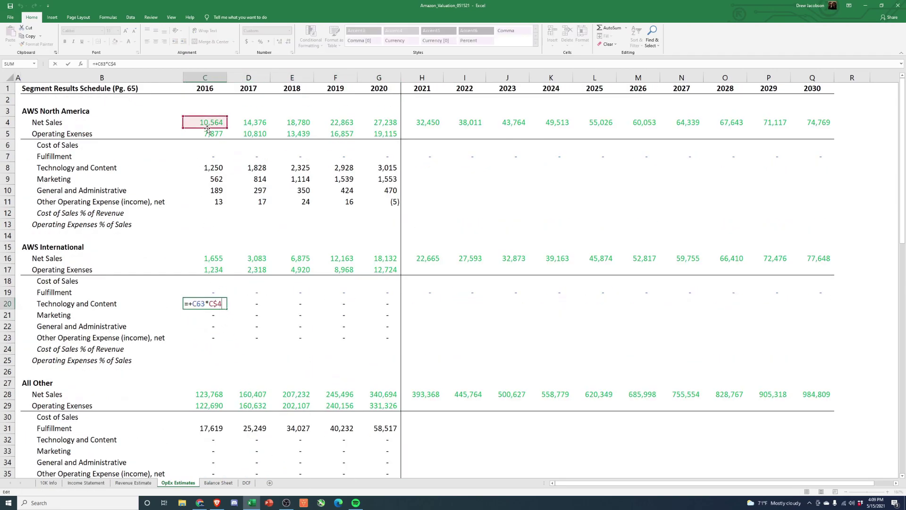
{"action": "left_click_drag", "start_coordinate": [207, 129], "coordinate": [207, 264]}
{"action": "scroll", "coordinate": [224, 433], "scroll_direction": "down", "scroll_amount": 10}
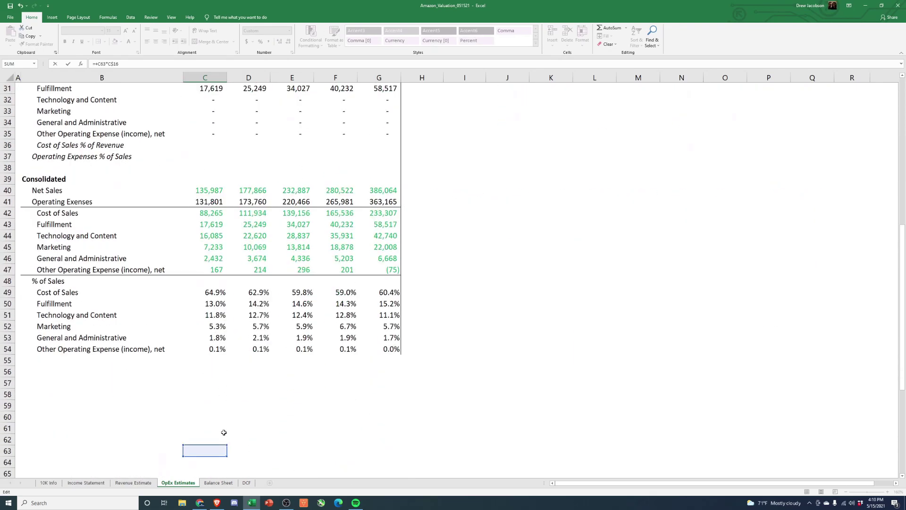
{"action": "left_click_drag", "start_coordinate": [214, 447], "coordinate": [215, 315]}
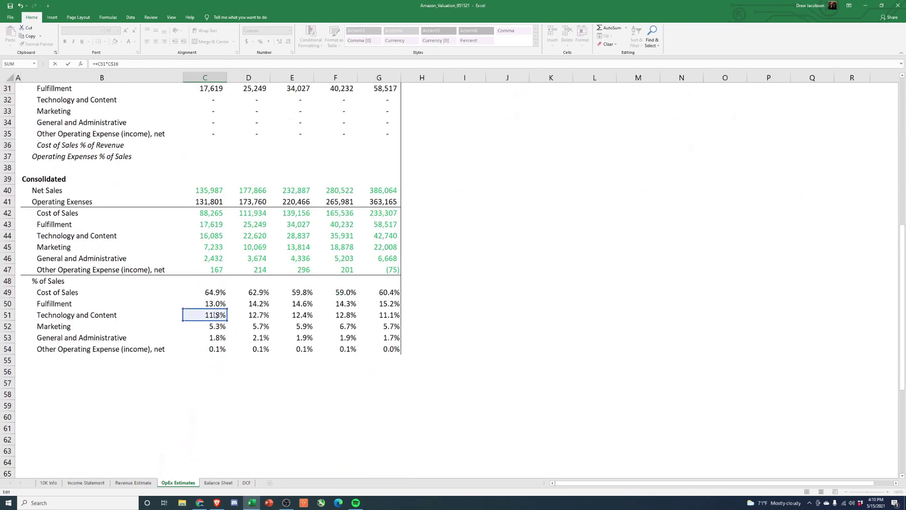
{"action": "key", "text": "Return"}
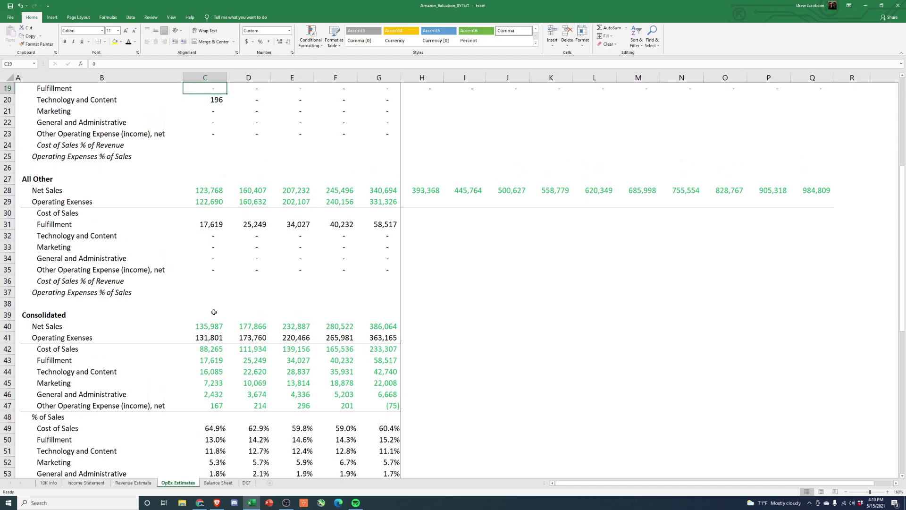
- Paste the C20 formula as formulas only across C20:G23
{"action": "key", "text": "Up"}
{"action": "key", "text": "ctrl+c"}
{"action": "key", "text": "ctrl+shift+Right"}
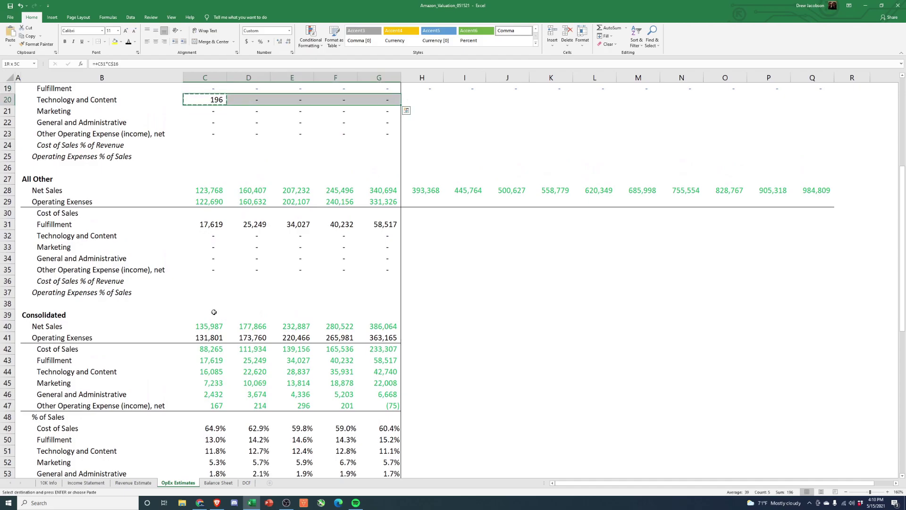
{"action": "key", "text": "ctrl+shift+Down"}
{"action": "key", "text": "alt+e"}
{"action": "key", "text": "s"}
{"action": "key", "text": "f"}
{"action": "key", "text": "Return"}
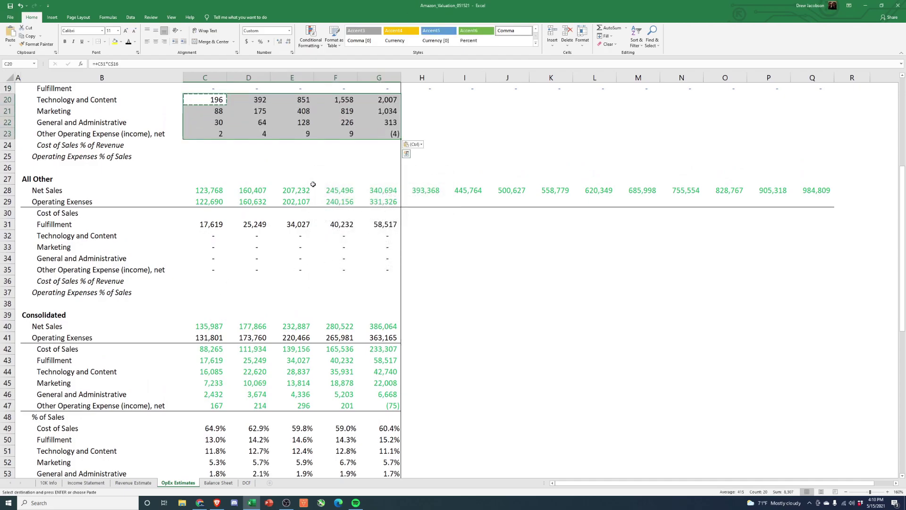
- Enter =+C51*C$28 in C32 for All Other Technology and Content
{"action": "left_click", "coordinate": [313, 184]}
{"action": "left_click", "coordinate": [212, 236]}
{"action": "type", "text": "=+C75*C$4"}
{"action": "scroll", "coordinate": [223, 296], "scroll_direction": "down", "scroll_amount": 5}
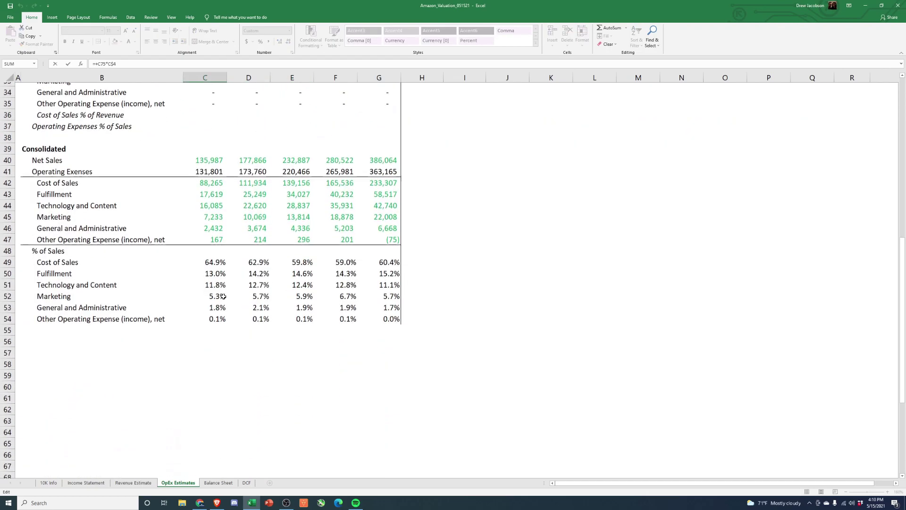
{"action": "scroll", "coordinate": [223, 296], "scroll_direction": "down", "scroll_amount": 5}
{"action": "left_click_drag", "start_coordinate": [212, 380], "coordinate": [212, 129]}
{"action": "scroll", "coordinate": [216, 112], "scroll_direction": "up", "scroll_amount": 16}
{"action": "left_click_drag", "start_coordinate": [213, 260], "coordinate": [211, 394]}
{"action": "scroll", "coordinate": [209, 396], "scroll_direction": "down", "scroll_amount": 4}
{"action": "key", "text": "Return"}
{"action": "key", "text": "Up"}
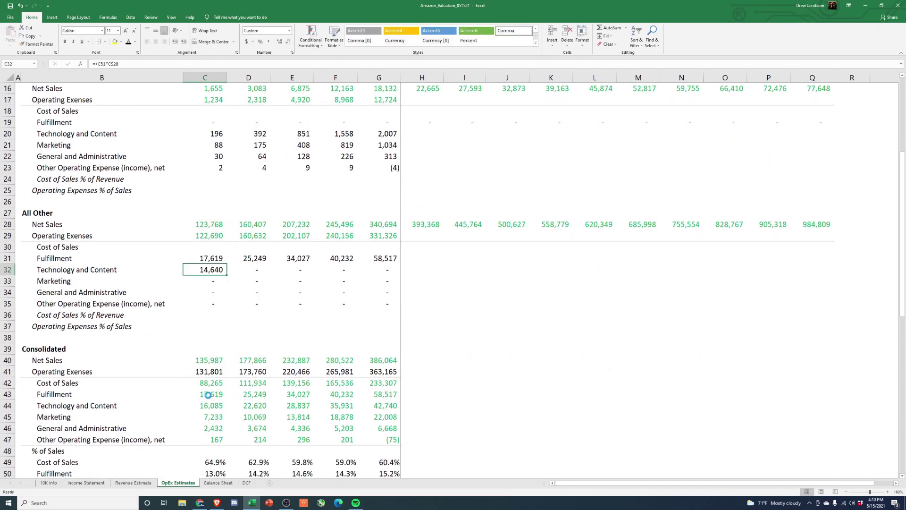
- Paste the C32 formula as formulas only across C32:G35
{"action": "key", "text": "shift+Down"}
{"action": "key", "text": "shift+Down"}
{"action": "key", "text": "shift+Down"}
{"action": "key", "text": "ctrl+shift+Right"}
{"action": "key", "text": "ctrl+c"}
{"action": "key", "text": "alt+e"}
{"action": "key", "text": "s"}
{"action": "key", "text": "f"}
{"action": "key", "text": "Return"}
{"action": "key", "text": "Down"}
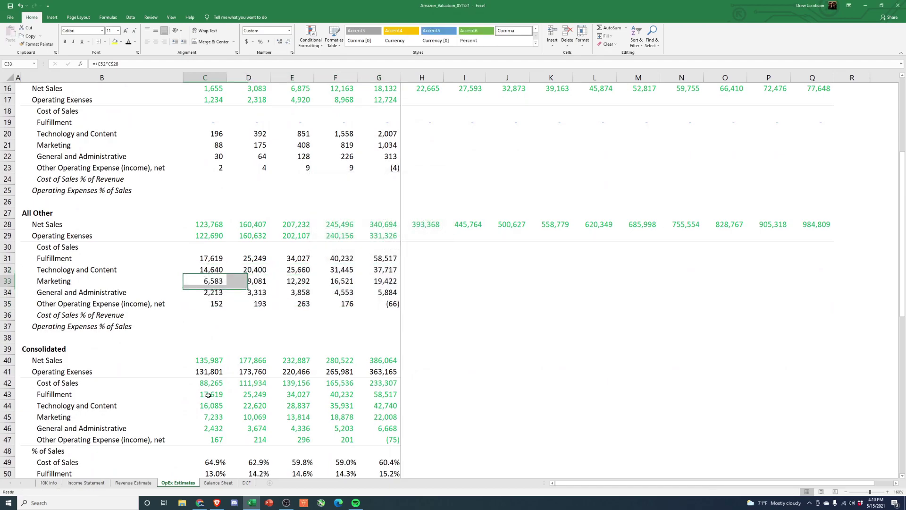
{"action": "key", "text": "Escape"}
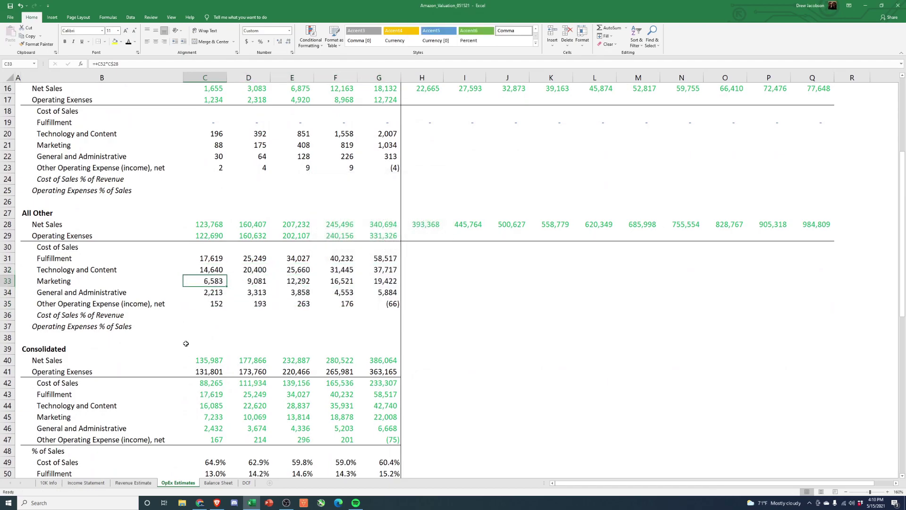
{"action": "left_click", "coordinate": [211, 246]}
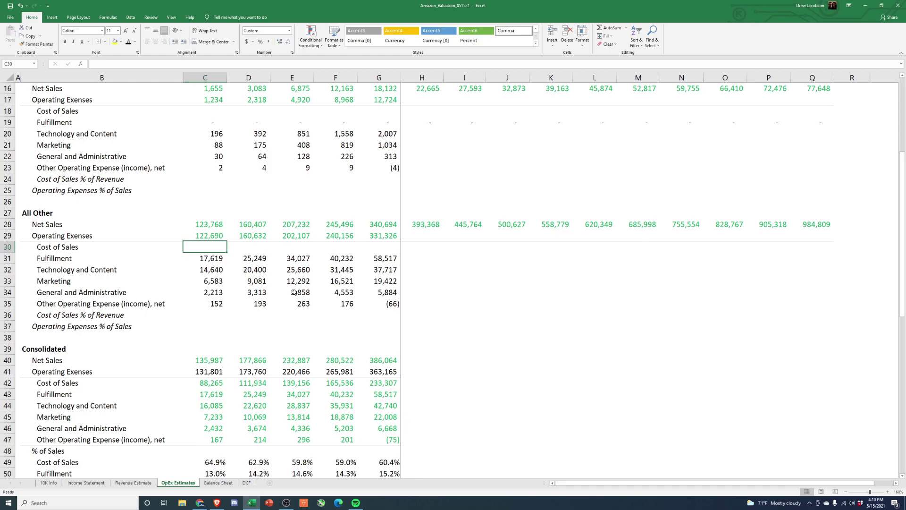
{"action": "scroll", "coordinate": [294, 292], "scroll_direction": "up", "scroll_amount": 5}
- Set C6 Cost of Sales to 2016 operating expenses minus the sum of C7:C11
{"action": "left_click", "coordinate": [217, 149]}
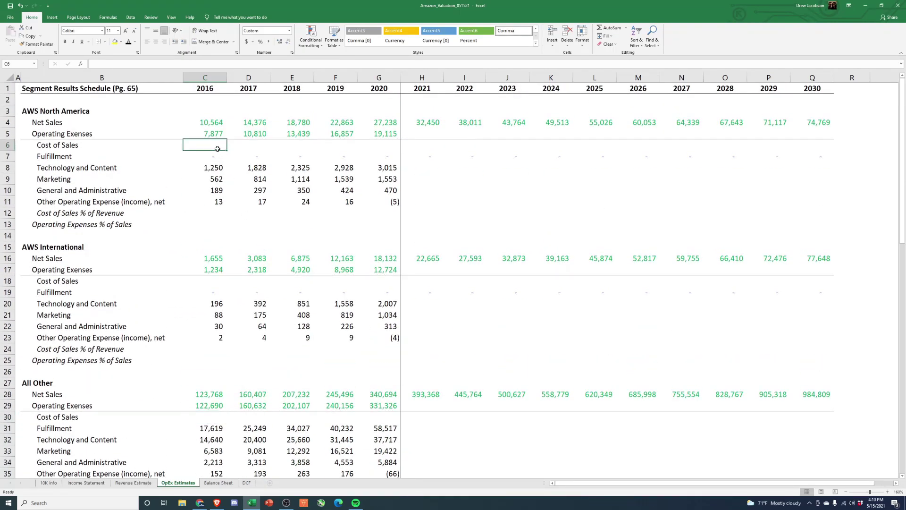
{"action": "type", "text": "="}
{"action": "key", "text": "Up"}
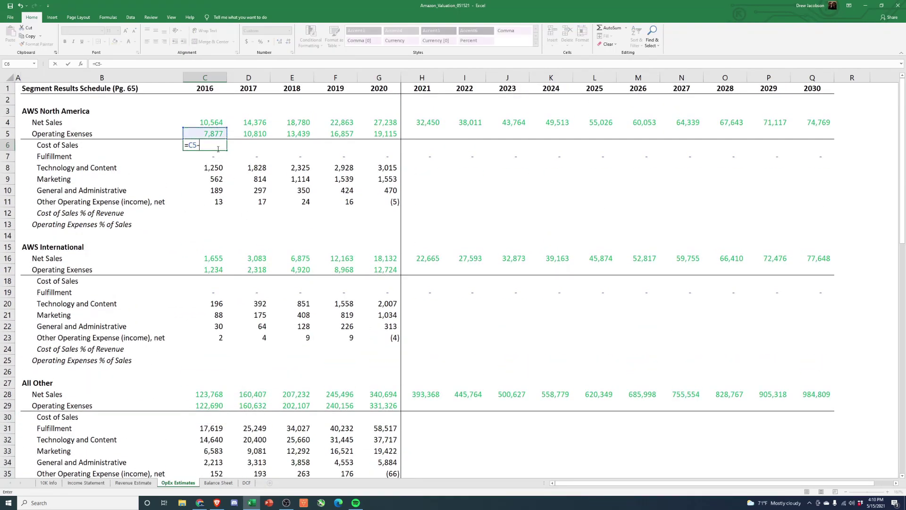
{"action": "type", "text": "-sum("}
{"action": "key", "text": "Down"}
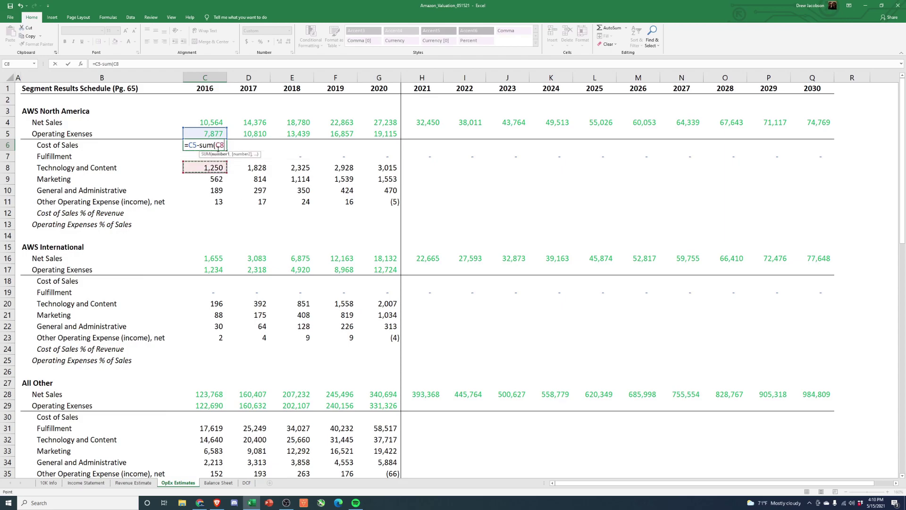
{"action": "key", "text": "shift+Down"}
{"action": "key", "text": "shift+Down"}
{"action": "key", "text": "shift+Down"}
{"action": "key", "text": "shift+Down"}
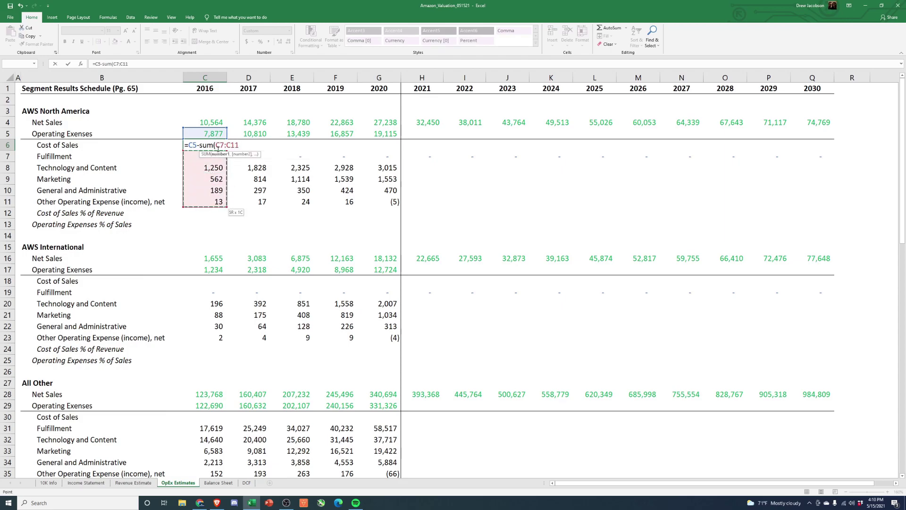
{"action": "key", "text": "ctrl+Return"}
- Paste the C6 Cost of Sales formula as formulas only into D6:G6
{"action": "key", "text": "ctrl+c"}
{"action": "key", "text": "Right"}
{"action": "key", "text": "shift+Right"}
{"action": "key", "text": "shift+Right"}
{"action": "key", "text": "shift+Right"}
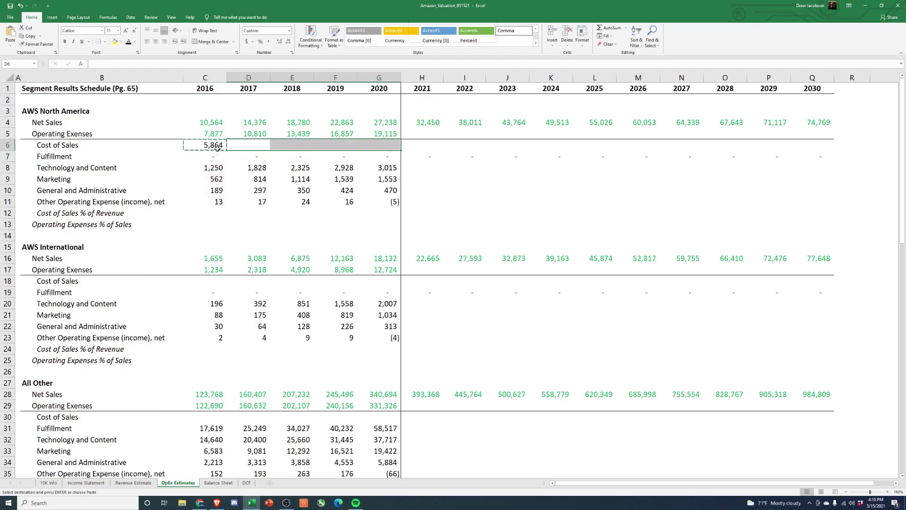
{"action": "key", "text": "ctrl+alt+v"}
{"action": "key", "text": "f"}
{"action": "key", "text": "Return"}
{"action": "key", "text": "Escape"}
{"action": "key", "text": "Down"}
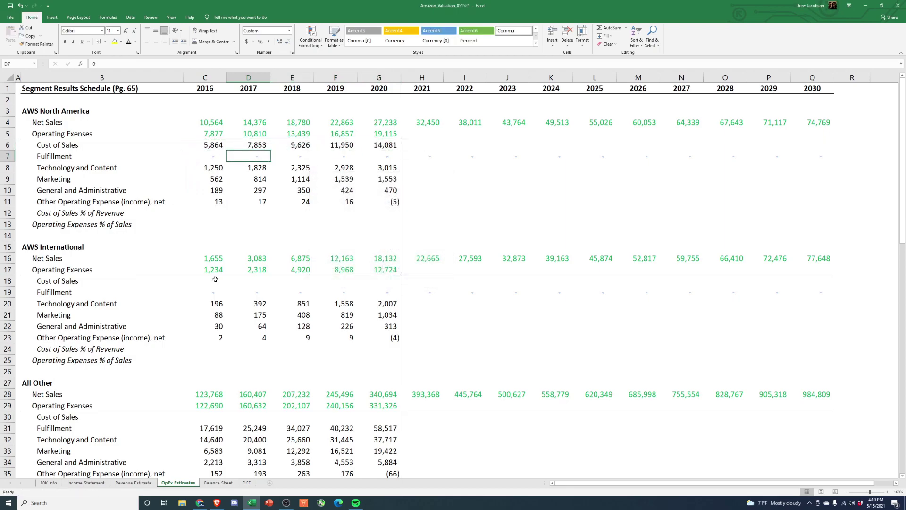
- Paste the 2016 Cost of Sales formula as formulas only into C18
{"action": "left_click", "coordinate": [212, 283]}
{"action": "key", "text": "Up"}
{"action": "key", "text": "Up"}
{"action": "key", "text": "Up"}
{"action": "key", "text": "Up"}
{"action": "key", "text": "Up"}
{"action": "key", "text": "Up"}
{"action": "key", "text": "Up"}
{"action": "key", "text": "Up"}
{"action": "key", "text": "Up"}
{"action": "key", "text": "Up"}
{"action": "key", "text": "Up"}
{"action": "key", "text": "Up"}
{"action": "key", "text": "Up"}
{"action": "key", "text": "Up"}
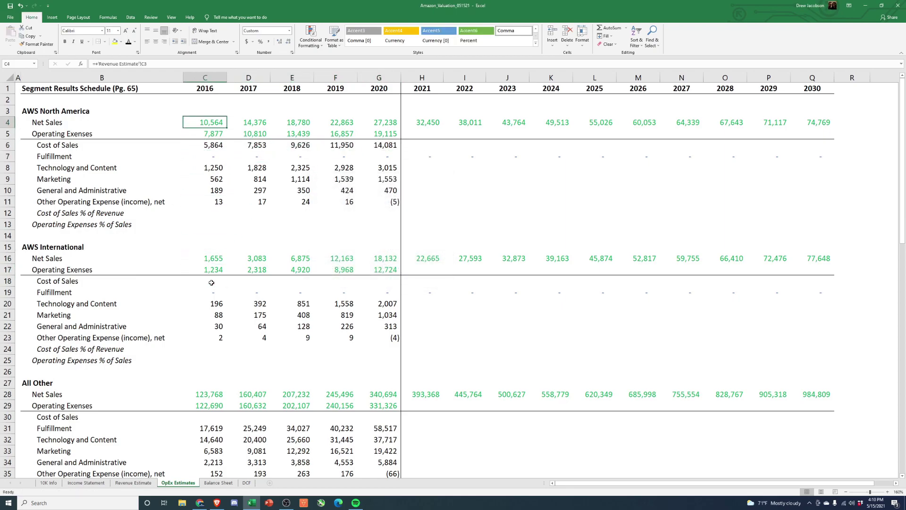
{"action": "key", "text": "Down"}
{"action": "key", "text": "Down"}
{"action": "key", "text": "ctrl+c"}
{"action": "key", "text": "Down"}
{"action": "key", "text": "Down"}
{"action": "key", "text": "Down"}
{"action": "key", "text": "Down"}
{"action": "key", "text": "Down"}
{"action": "key", "text": "Down"}
{"action": "key", "text": "Down"}
{"action": "key", "text": "Down"}
{"action": "key", "text": "Down"}
{"action": "key", "text": "Down"}
{"action": "key", "text": "Down"}
{"action": "key", "text": "Down"}
{"action": "key", "text": "ctrl+alt+v"}
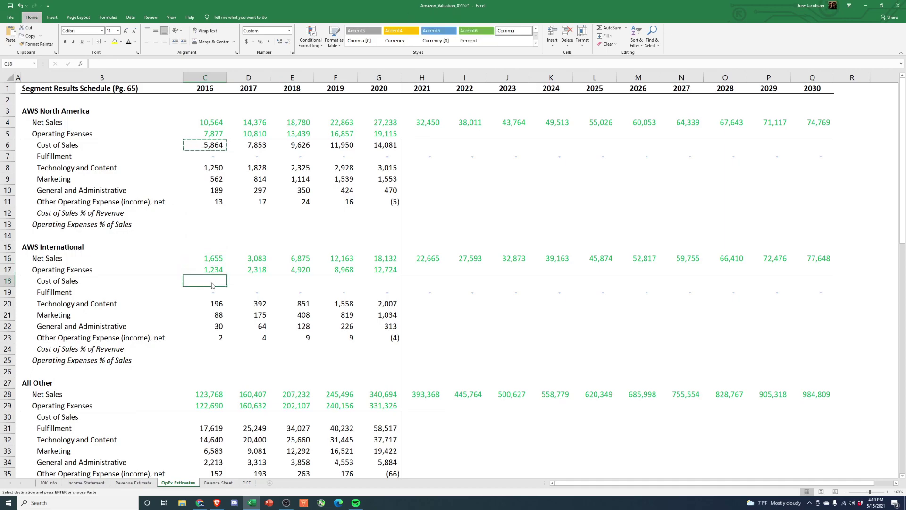
{"action": "key", "text": "f"}
{"action": "key", "text": "Return"}
- Fill D18:G18 with the C18 formula and check 2019 totals against operating expenses
{"action": "key", "text": "ctrl+c"}
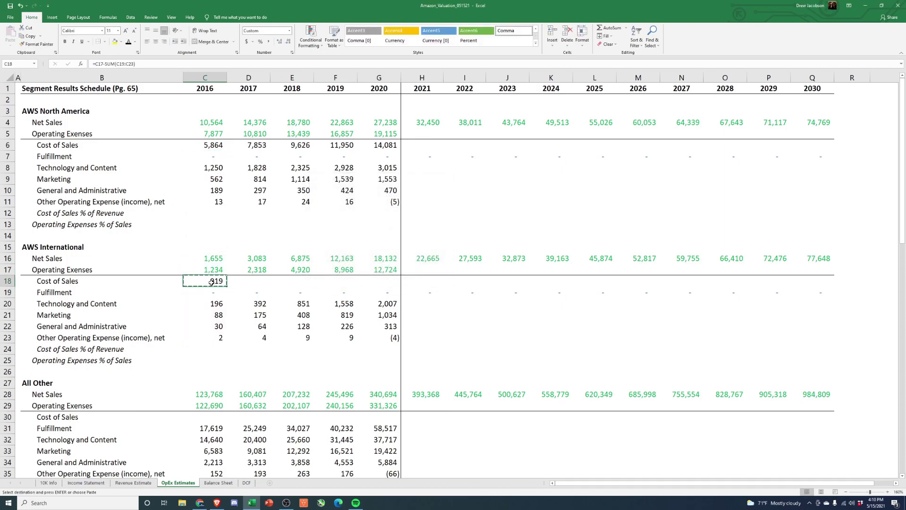
{"action": "key", "text": "Right"}
{"action": "key", "text": "shift+Right"}
{"action": "key", "text": "shift+Right"}
{"action": "key", "text": "shift+Right"}
{"action": "key", "text": "ctrl+alt+v"}
{"action": "key", "text": "f"}
{"action": "key", "text": "Return"}
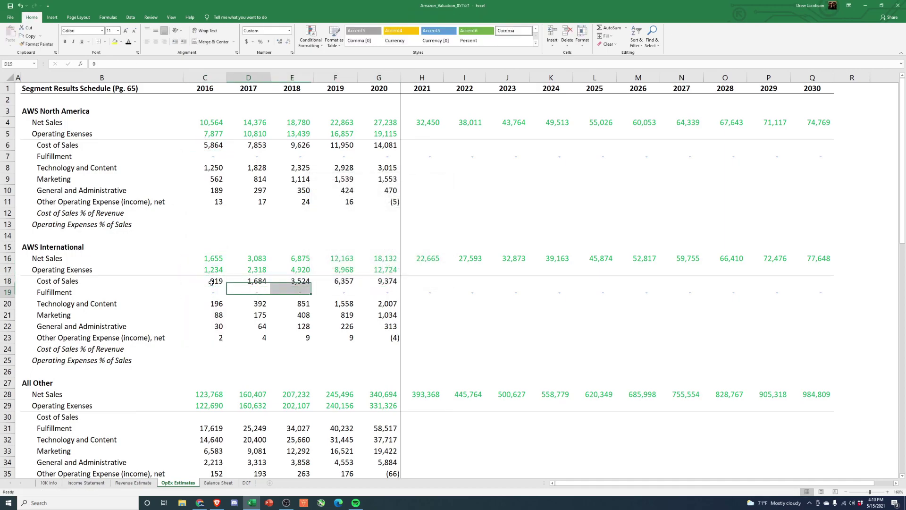
{"action": "key", "text": "Right"}
{"action": "key", "text": "Right"}
{"action": "key", "text": "shift+Down"}
{"action": "key", "text": "shift+Down"}
{"action": "key", "text": "shift+Down"}
{"action": "key", "text": "shift+Down"}
{"action": "key", "text": "shift+Down"}
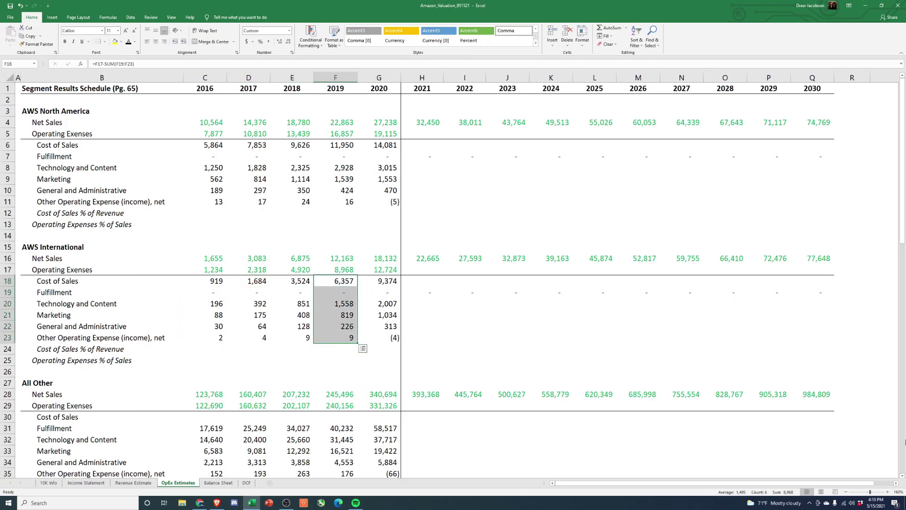
{"action": "key", "text": "Up"}
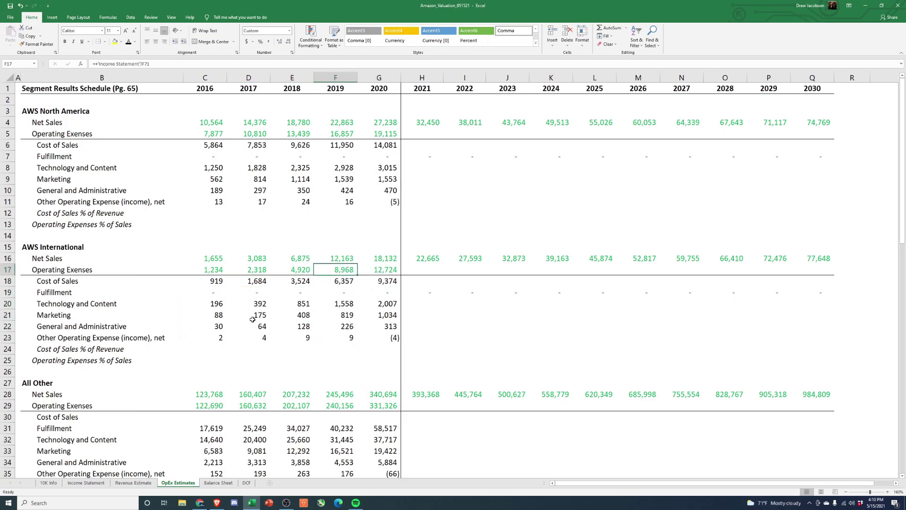
{"action": "scroll", "coordinate": [188, 388], "scroll_direction": "down", "scroll_amount": 1}
- Paste the C18 Cost of Sales formula as formulas only into C30
{"action": "left_click", "coordinate": [203, 391]}
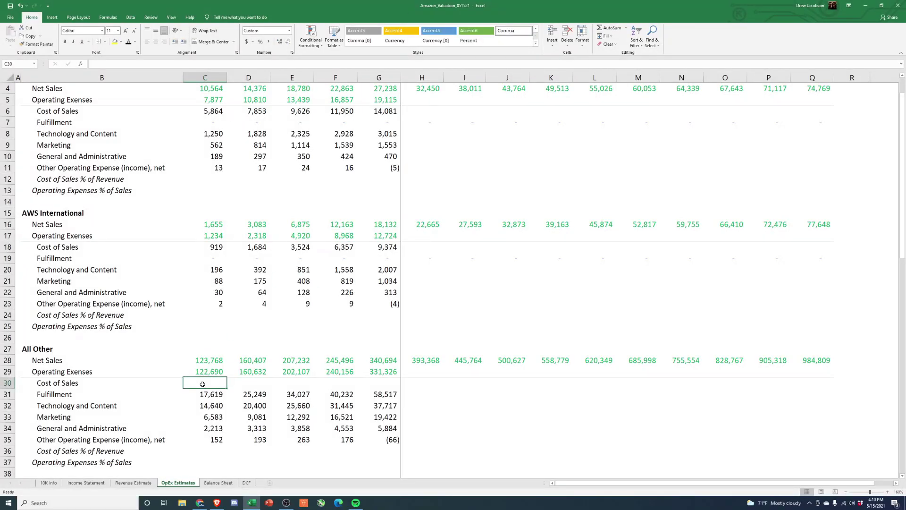
{"action": "key", "text": "Up"}
{"action": "key", "text": "Up"}
{"action": "key", "text": "Up"}
{"action": "key", "text": "Up"}
{"action": "key", "text": "Up"}
{"action": "key", "text": "Up"}
{"action": "key", "text": "Up"}
{"action": "key", "text": "Up"}
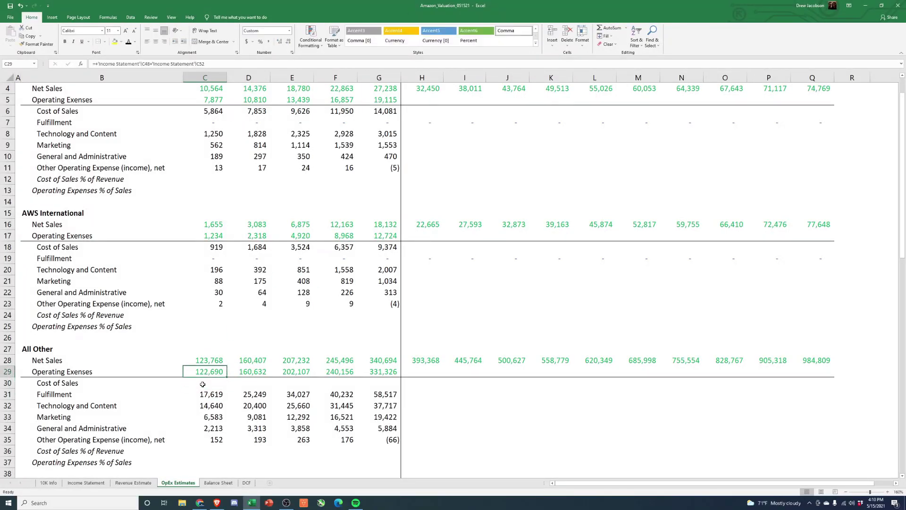
{"action": "key", "text": "Up"}
{"action": "key", "text": "Up"}
{"action": "key", "text": "Up"}
{"action": "key", "text": "Up"}
{"action": "key", "text": "Up"}
{"action": "key", "text": "ctrl+c"}
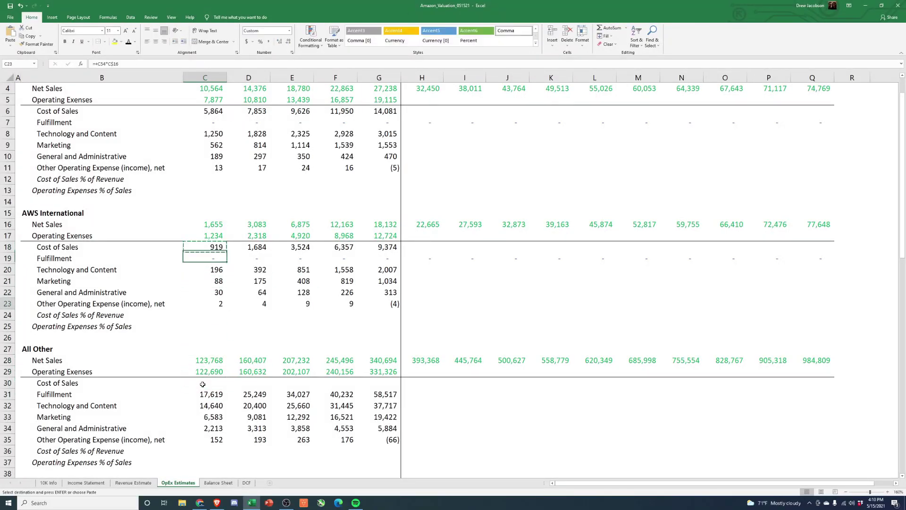
{"action": "key", "text": "Down"}
{"action": "key", "text": "Down"}
{"action": "key", "text": "Down"}
{"action": "key", "text": "Down"}
{"action": "key", "text": "Down"}
{"action": "key", "text": "Down"}
{"action": "key", "text": "Down"}
{"action": "key", "text": "Down"}
{"action": "key", "text": "Down"}
{"action": "key", "text": "Down"}
{"action": "key", "text": "Down"}
{"action": "key", "text": "Down"}
{"action": "key", "text": "ctrl+alt+v"}
{"action": "key", "text": "f"}
{"action": "key", "text": "Return"}
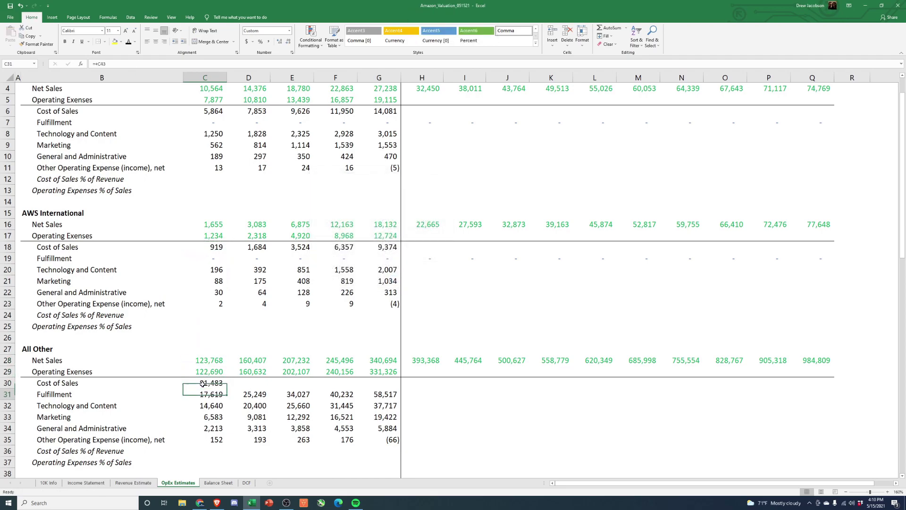
- Fill D30:G30 with the C30 Cost of Sales formula as formulas only
{"action": "key", "text": "ctrl+c"}
{"action": "key", "text": "Right"}
{"action": "key", "text": "shift+Right"}
{"action": "key", "text": "shift+Right"}
{"action": "key", "text": "shift+Right"}
{"action": "key", "text": "ctrl+alt+v"}
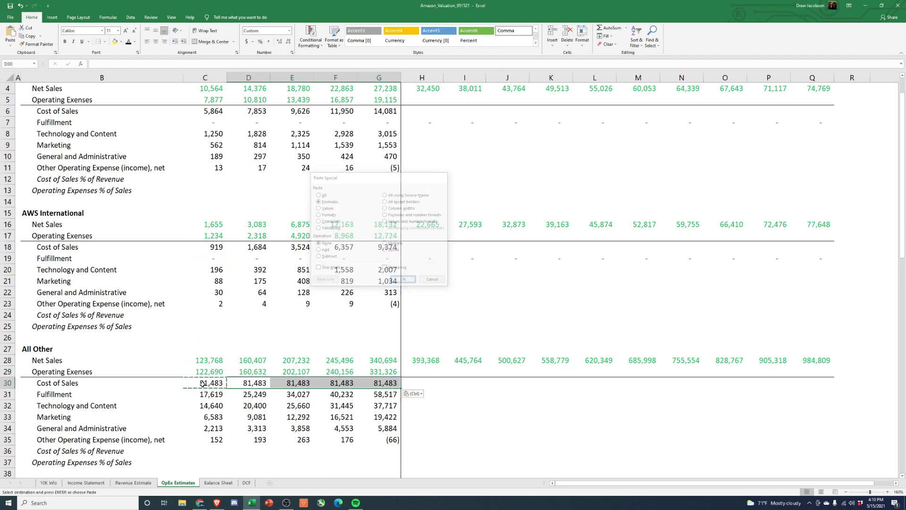
{"action": "key", "text": "f"}
{"action": "key", "text": "Return"}
{"action": "key", "text": "Up"}
{"action": "key", "text": "Up"}
- Inspect the 2020 All Other Cost of Sales and Net Sales formulas
{"action": "left_click", "coordinate": [240, 326]}
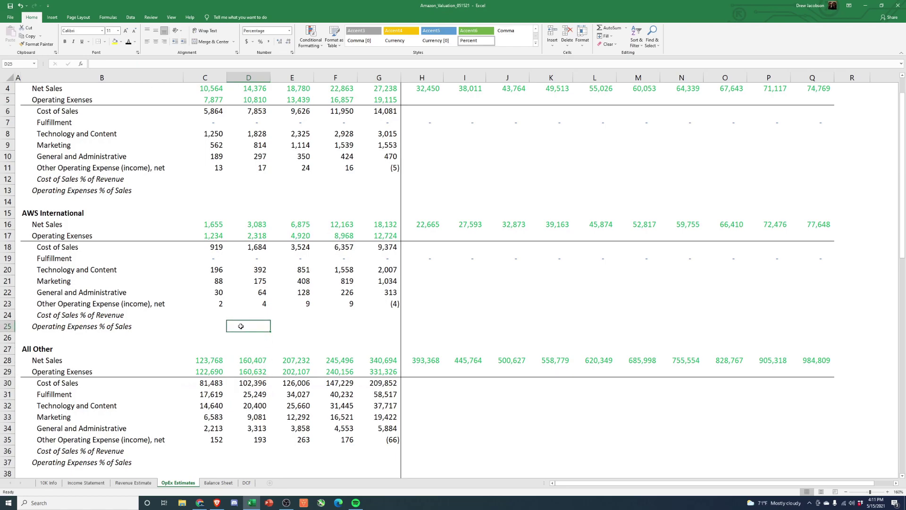
{"action": "scroll", "coordinate": [308, 334], "scroll_direction": "down", "scroll_amount": 1}
{"action": "left_click", "coordinate": [387, 351]}
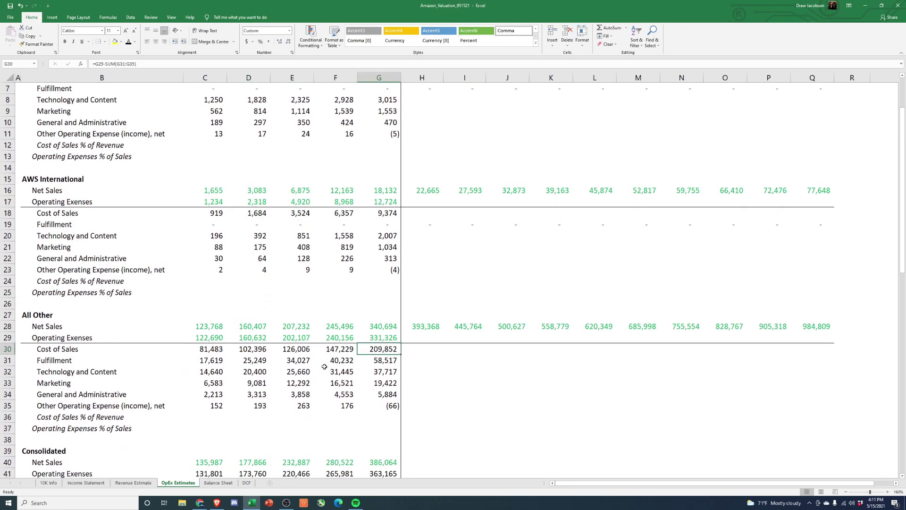
{"action": "left_click", "coordinate": [376, 327]}
{"action": "left_click", "coordinate": [379, 349]}
{"action": "left_click", "coordinate": [377, 329]}
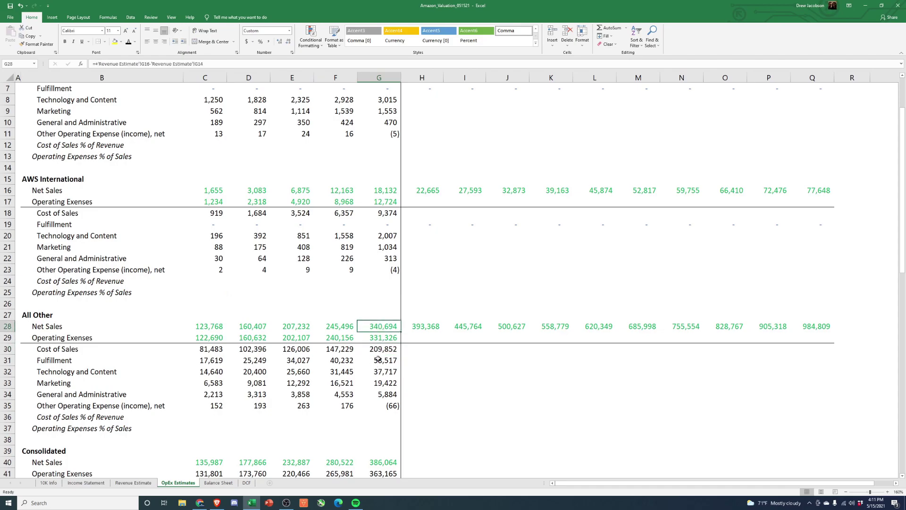
{"action": "scroll", "coordinate": [348, 369], "scroll_direction": "down", "scroll_amount": 1}
{"action": "left_click_drag", "start_coordinate": [380, 315], "coordinate": [382, 324]}
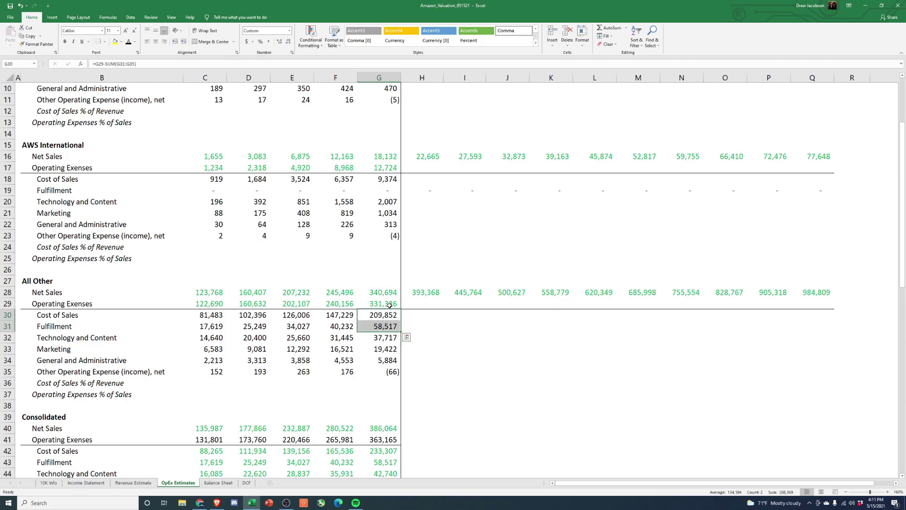
- Enter +270/340 in G37, then view the Amazon and Walmart filings in the browser
{"action": "left_click", "coordinate": [384, 383]}
{"action": "left_click", "coordinate": [387, 401]}
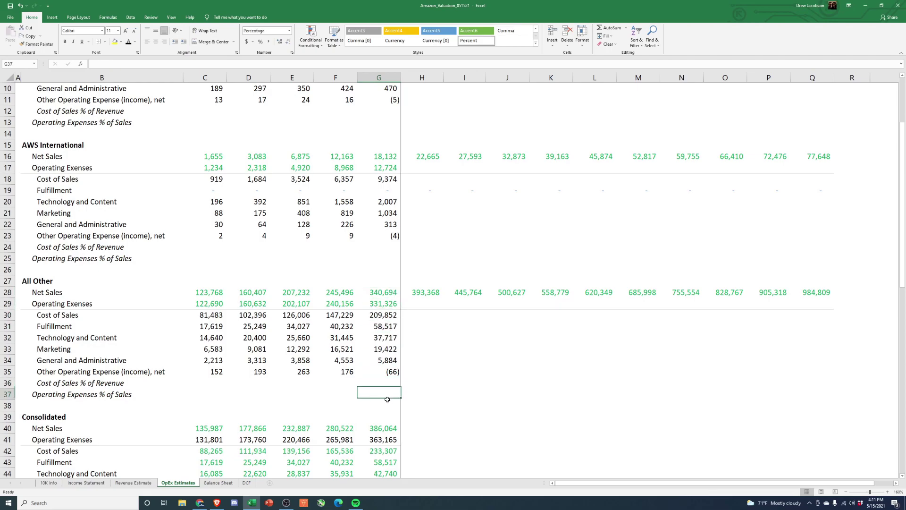
{"action": "type", "text": "+"}
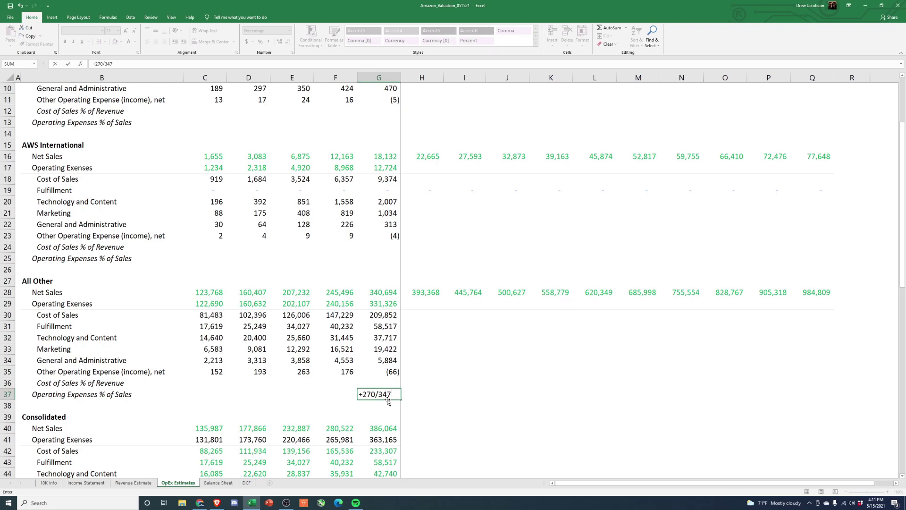
{"action": "type", "text": "270/340"}
{"action": "key", "text": "ctrl+Return"}
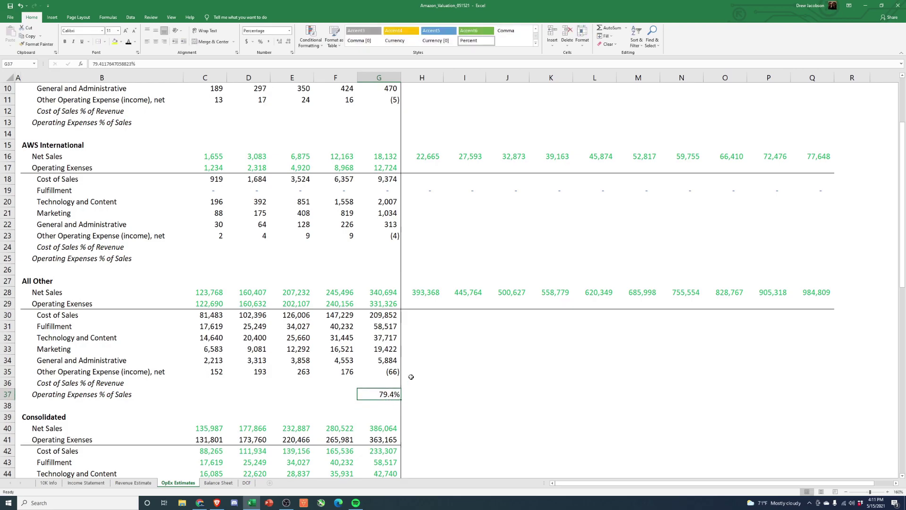
{"action": "left_click", "coordinate": [217, 503]}
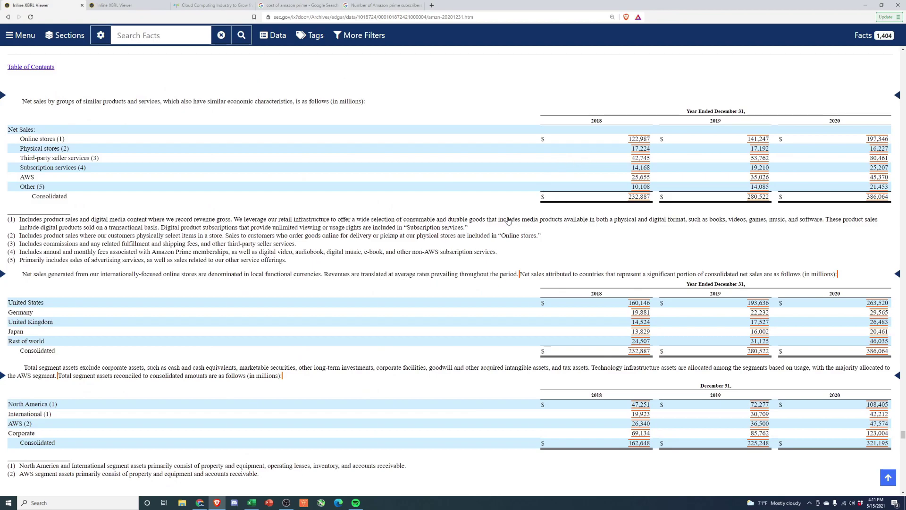
{"action": "key", "text": "ctrl+Tab"}
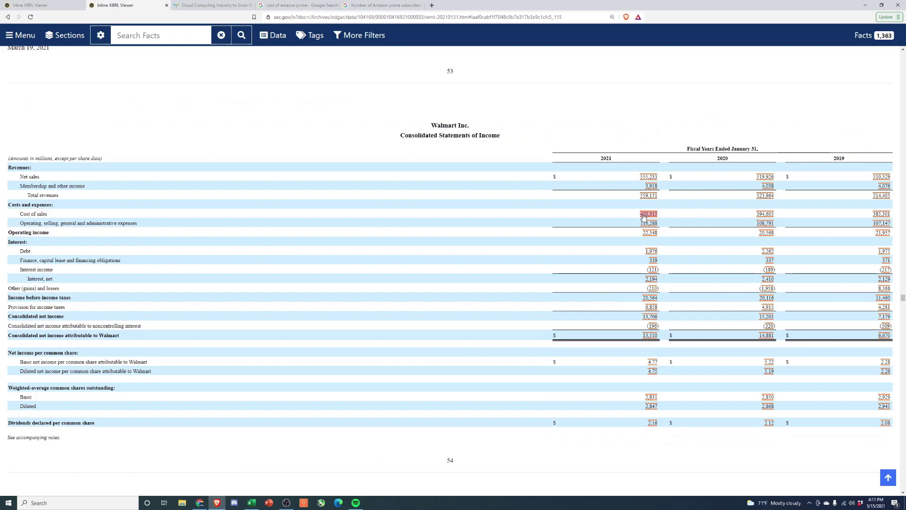
- Enter a trial 2019 ratio of +420/555 (75.7%) in F37, fixing a stray percent sign
{"action": "key", "text": "alt+Tab"}
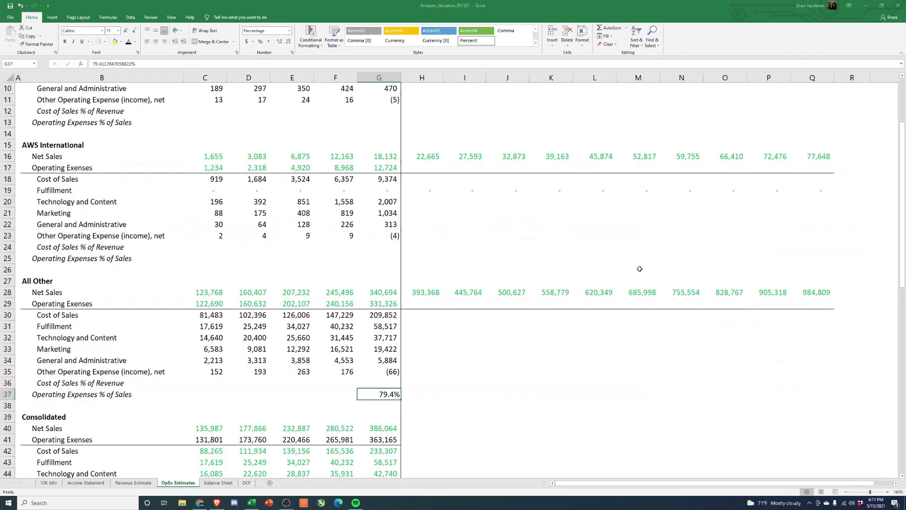
{"action": "key", "text": "Left"}
{"action": "type", "text": "+420"}
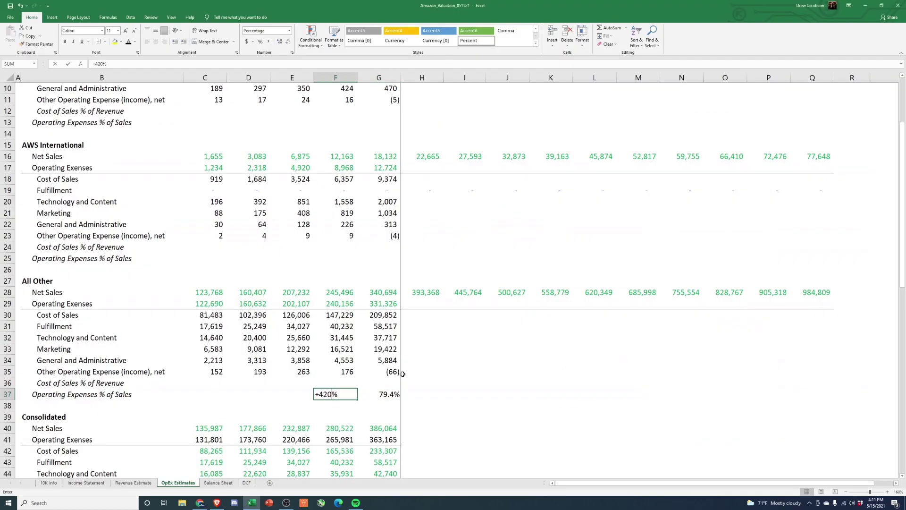
{"action": "type", "text": "/555"}
{"action": "key", "text": "Return"}
{"action": "key", "text": "Up"}
{"action": "key", "text": "F2"}
{"action": "key", "text": "BackSpace"}
{"action": "key", "text": "Return"}
{"action": "key", "text": "Up"}
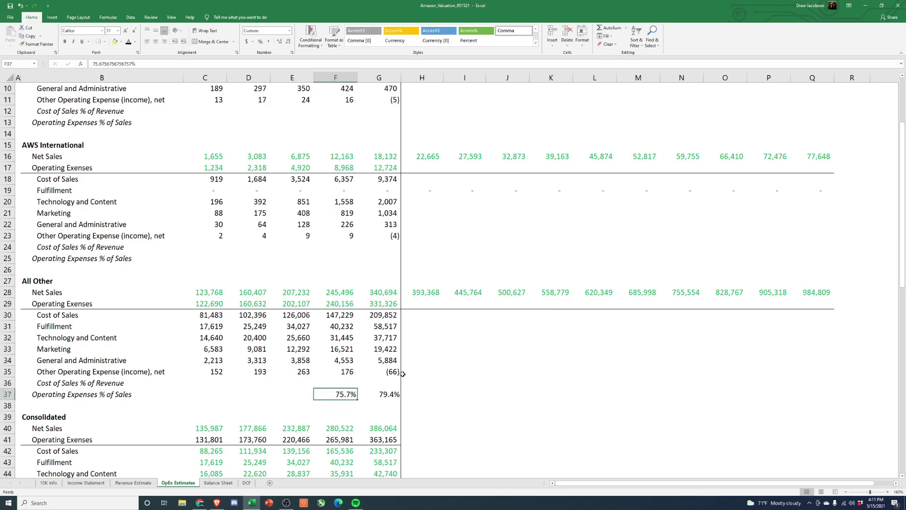
{"action": "type", "text": "+420/555%"}
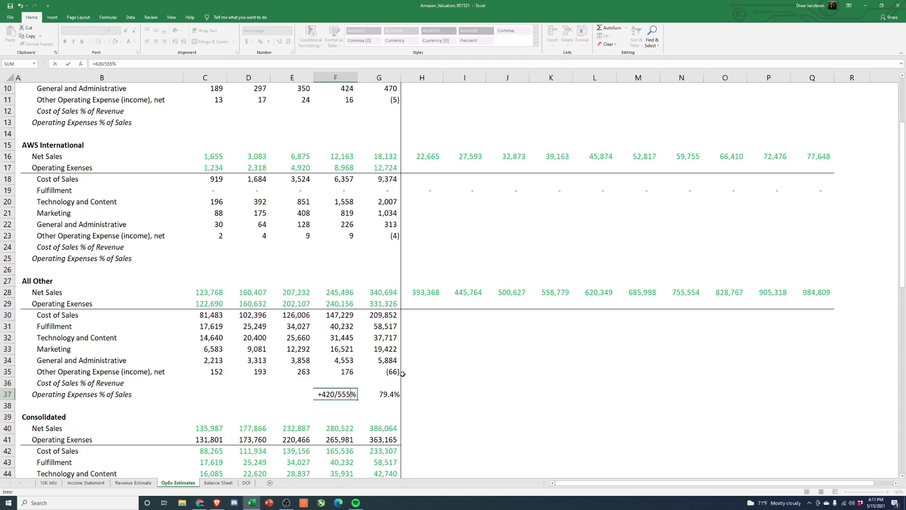
{"action": "type", "text": "5"}
{"action": "key", "text": "Return"}
{"action": "key", "text": "Up"}
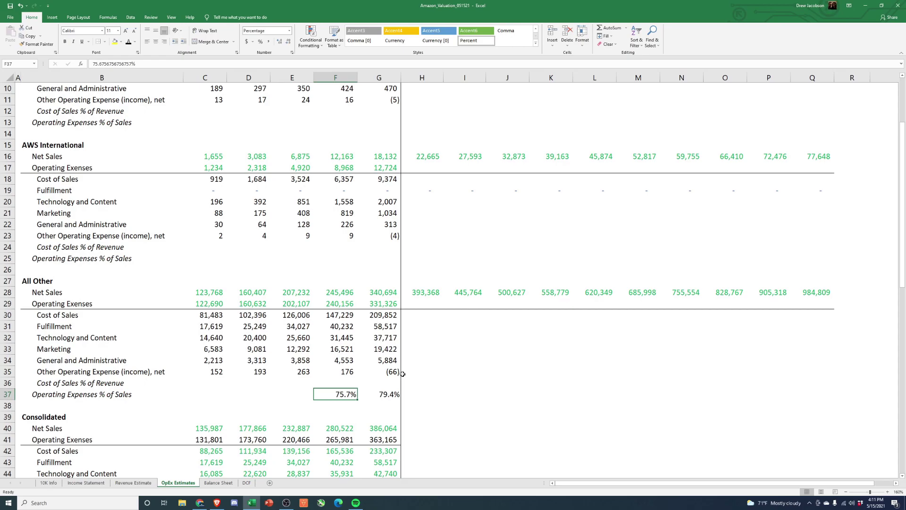
- Delete the trial 2019 and 2020 ratios in F37:G37
{"action": "key", "text": "Right"}
{"action": "key", "text": "Left"}
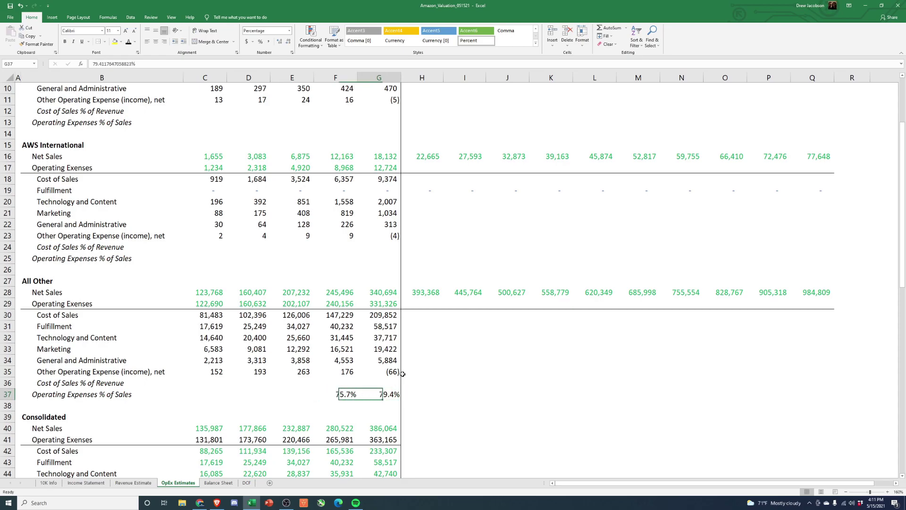
{"action": "key", "text": "Right"}
{"action": "key", "text": "shift+Left"}
{"action": "key", "text": "Delete"}
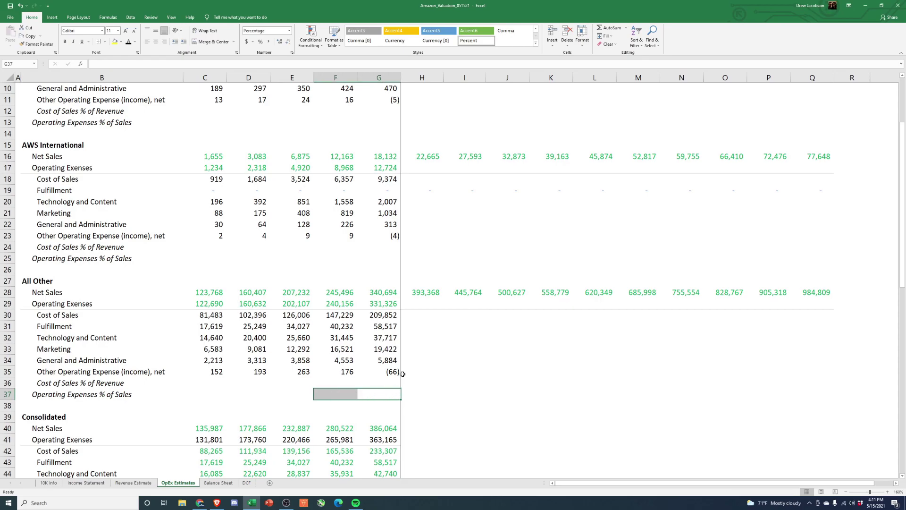
{"action": "key", "text": "shift+Right"}
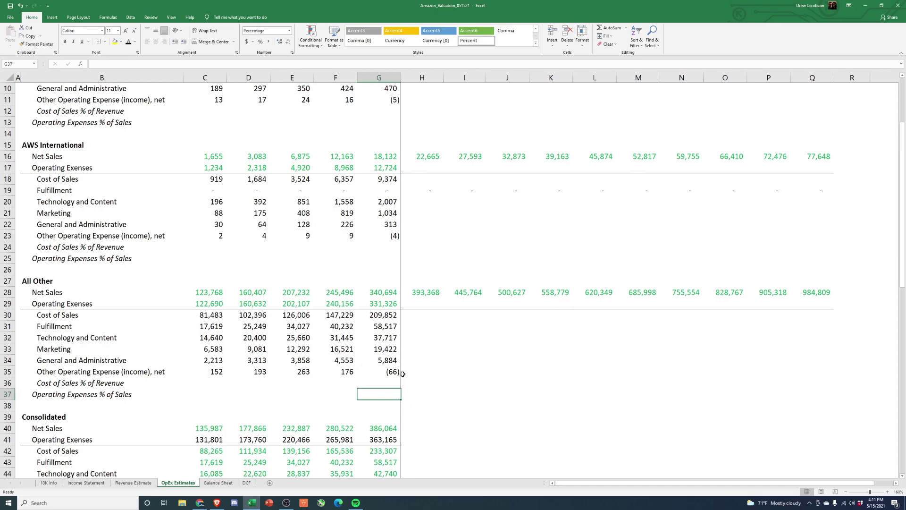
- Enter the 2016 North America Cost of Sales % of Revenue as Cost of Sales divided by Net Sales
{"action": "scroll", "coordinate": [404, 374], "scroll_direction": "up", "scroll_amount": 3}
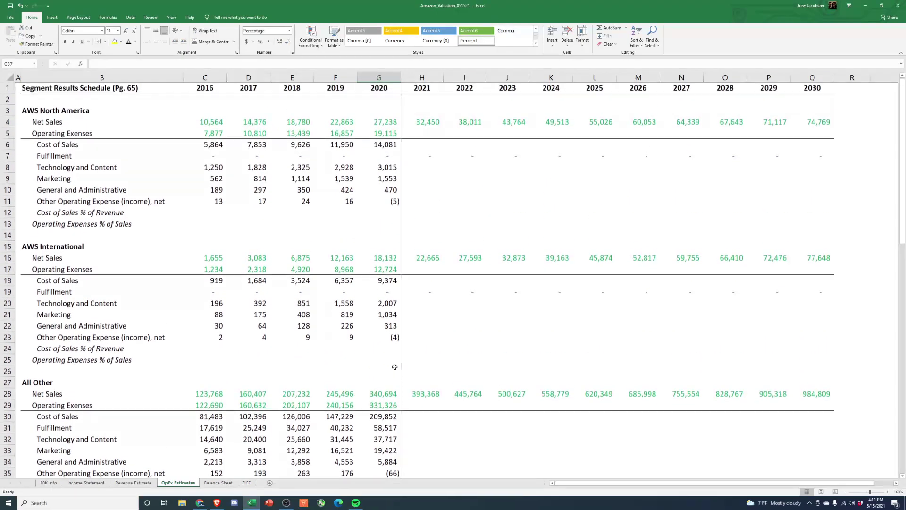
{"action": "left_click", "coordinate": [223, 212]}
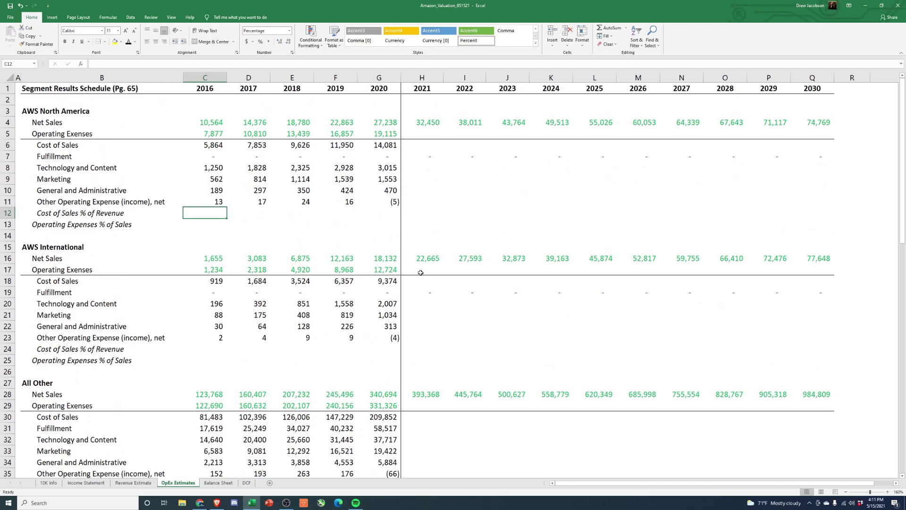
{"action": "type", "text": "+"}
{"action": "key", "text": "Up"}
{"action": "key", "text": "Up"}
{"action": "key", "text": "Up"}
{"action": "key", "text": "Up"}
{"action": "key", "text": "Up"}
{"action": "key", "text": "Up"}
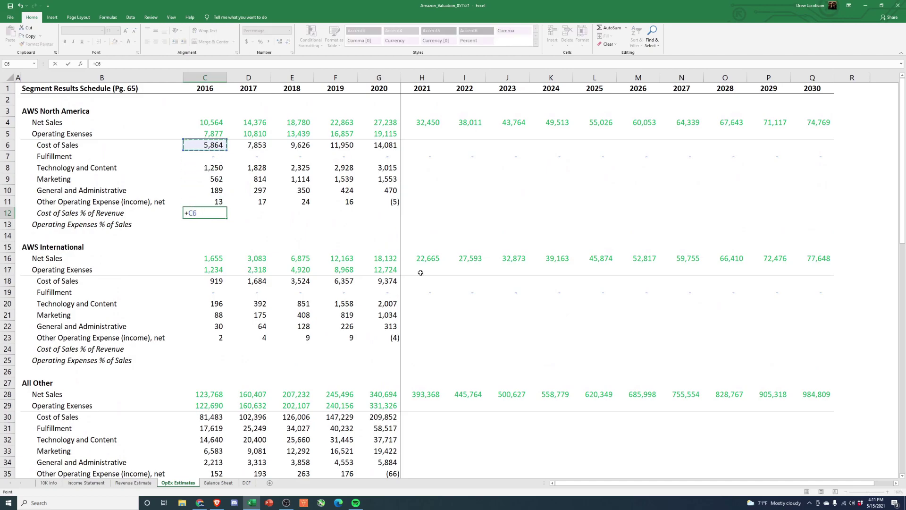
{"action": "type", "text": "/"}
{"action": "key", "text": "Up"}
{"action": "key", "text": "Up"}
{"action": "key", "text": "Up"}
{"action": "key", "text": "Up"}
{"action": "key", "text": "Up"}
{"action": "key", "text": "Up"}
{"action": "key", "text": "Up"}
{"action": "key", "text": "Up"}
{"action": "key", "text": "Up"}
{"action": "key", "text": "Up"}
{"action": "key", "text": "Down"}
{"action": "key", "text": "Down"}
{"action": "key", "text": "Return"}
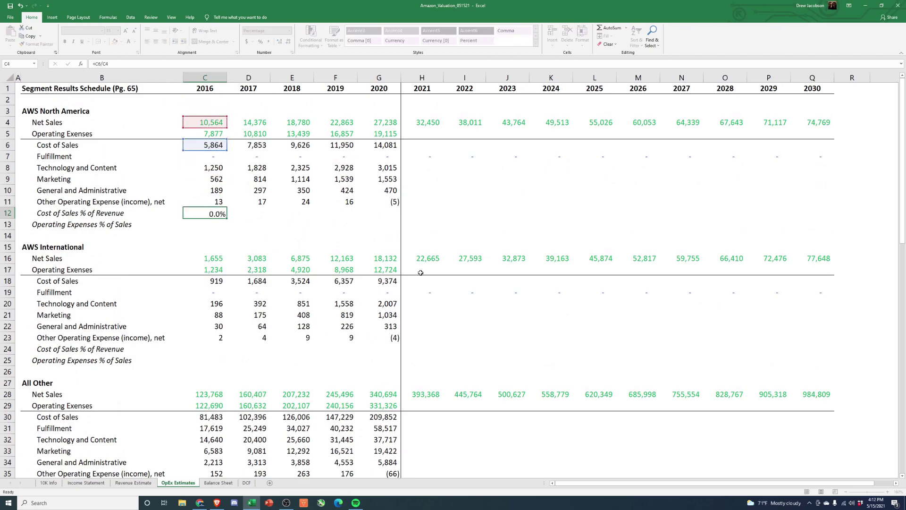
- Copy the cost of sales ratio formula across 2017–2020 for North America
{"action": "key", "text": "Up"}
{"action": "key", "text": "ctrl+c"}
{"action": "key", "text": "Right"}
{"action": "key", "text": "ctrl+v"}
{"action": "key", "text": "Right"}
{"action": "key", "text": "ctrl+v"}
{"action": "key", "text": "Right"}
{"action": "key", "text": "ctrl+v"}
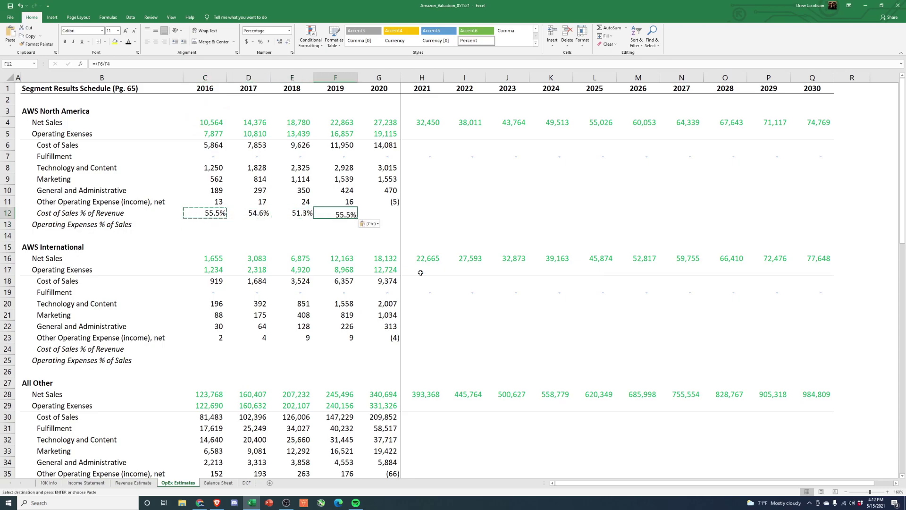
{"action": "key", "text": "Right"}
{"action": "key", "text": "ctrl+v"}
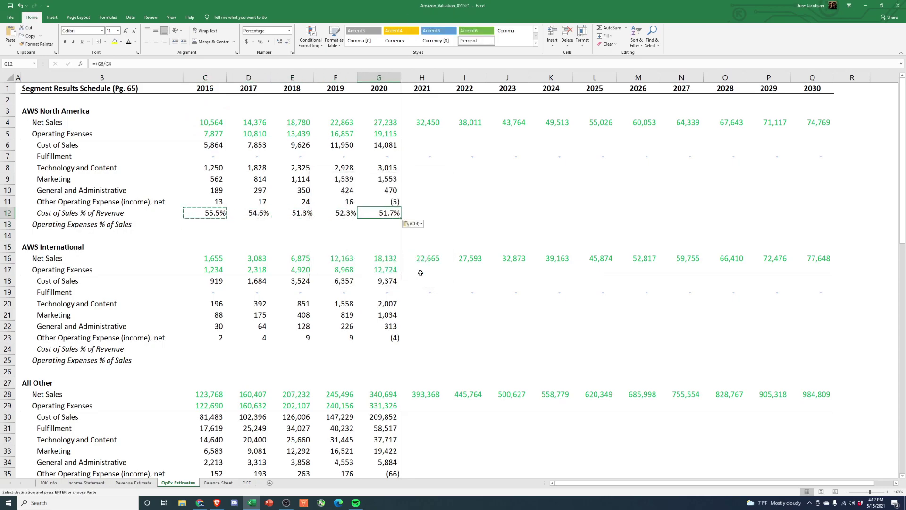
{"action": "key", "text": "Escape"}
- Enter the 2016 North America Operating Expenses % of Sales as Operating Expenses over Net Sales
{"action": "key", "text": "Left"}
{"action": "key", "text": "Left"}
{"action": "key", "text": "Left"}
{"action": "key", "text": "Left"}
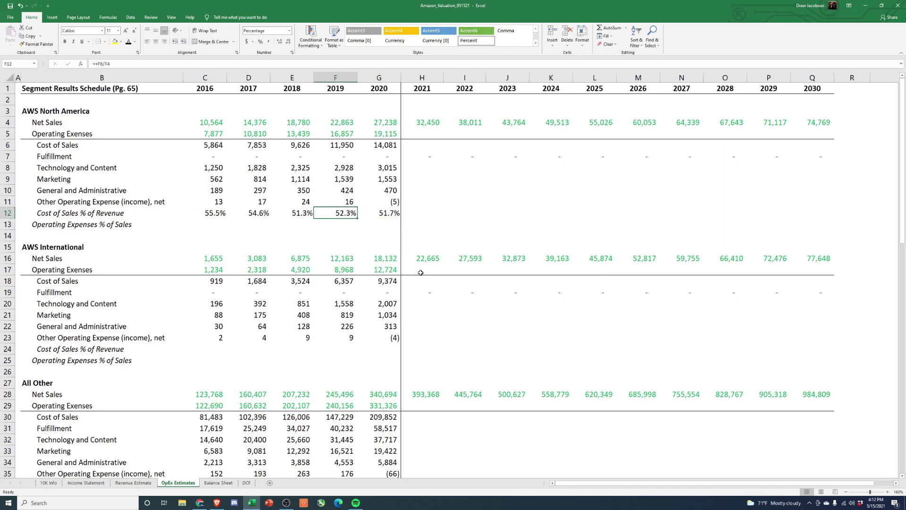
{"action": "key", "text": "Down"}
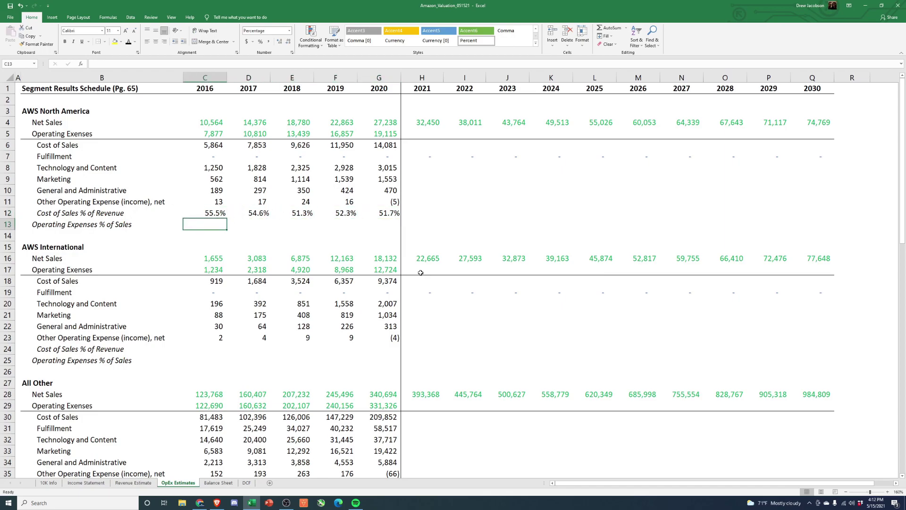
{"action": "type", "text": "+"}
{"action": "key", "text": "Up"}
{"action": "key", "text": "Up"}
{"action": "key", "text": "Up"}
{"action": "key", "text": "Up"}
{"action": "key", "text": "Up"}
{"action": "key", "text": "Up"}
{"action": "key", "text": "Up"}
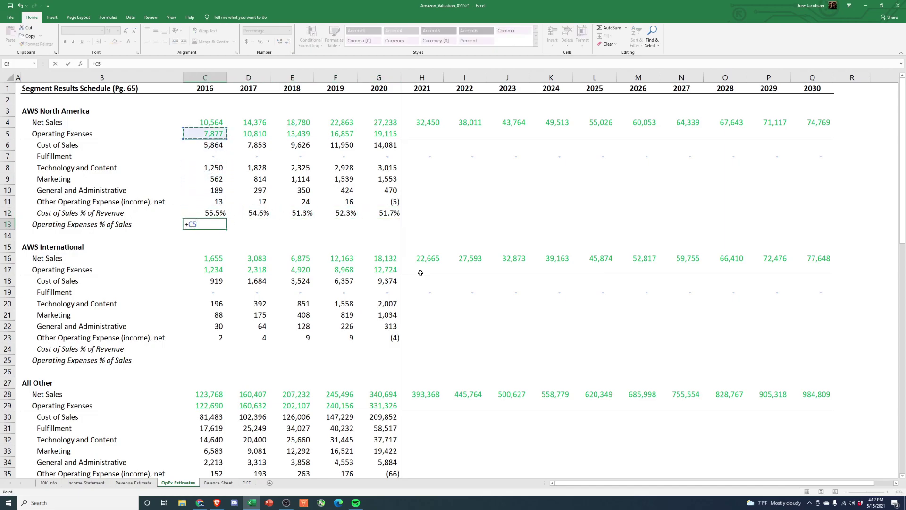
{"action": "key", "text": "Up"}
{"action": "key", "text": "Up"}
{"action": "key", "text": "Up"}
{"action": "key", "text": "Up"}
{"action": "key", "text": "Up"}
{"action": "key", "text": "Up"}
{"action": "key", "text": "Up"}
{"action": "key", "text": "Up"}
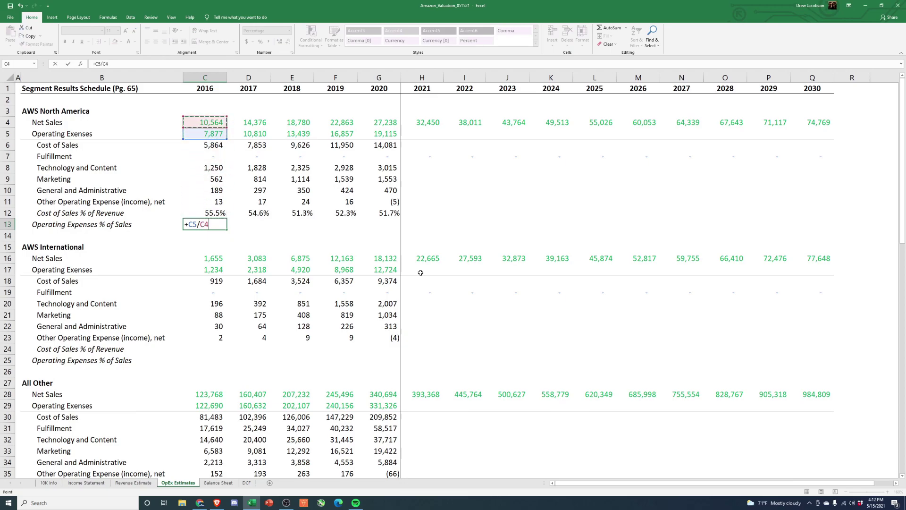
{"action": "key", "text": "Return"}
- Paste Special the operating expense ratio formula into 2017–2020
{"action": "key", "text": "Up"}
{"action": "key", "text": "ctrl+c"}
{"action": "key", "text": "Right"}
{"action": "key", "text": "shift+Right"}
{"action": "key", "text": "shift+Right"}
{"action": "key", "text": "shift+Right"}
{"action": "key", "text": "alt+e"}
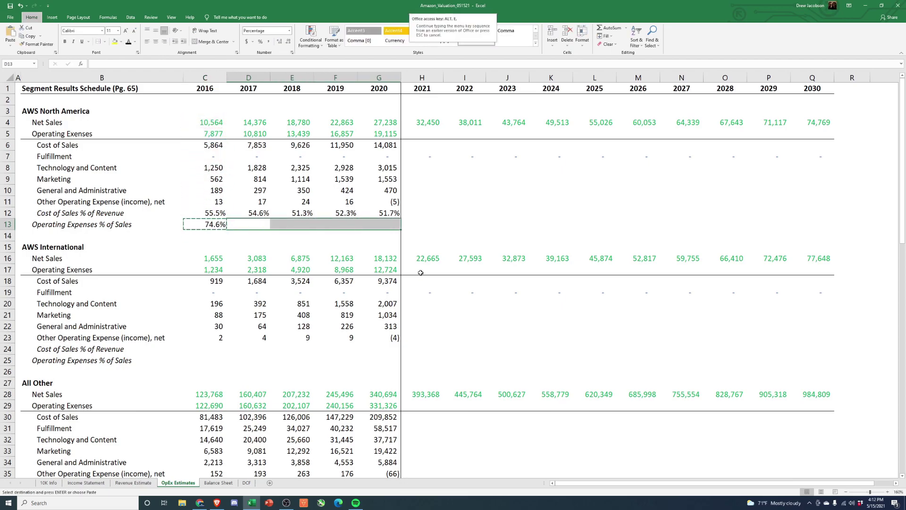
{"action": "key", "text": "s"}
{"action": "key", "text": "Return"}
{"action": "key", "text": "Down"}
{"action": "key", "text": "Up"}
- Copy both North America ratio rows and paste them into International's ratio rows
{"action": "key", "text": "Left"}
{"action": "key", "text": "Up"}
{"action": "key", "text": "shift+Right"}
{"action": "key", "text": "shift+Right"}
{"action": "key", "text": "shift+Right"}
{"action": "key", "text": "shift+Right"}
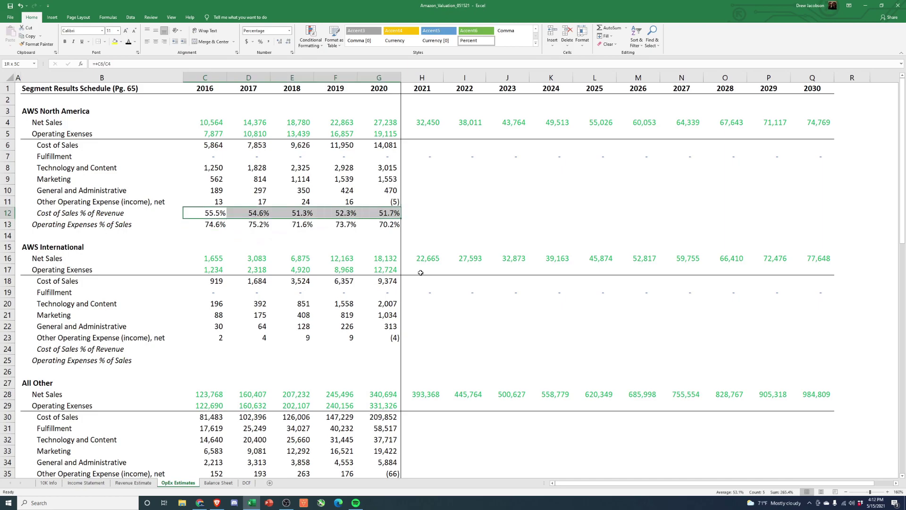
{"action": "key", "text": "shift+Down"}
{"action": "key", "text": "ctrl+c"}
{"action": "key", "text": "Down"}
{"action": "key", "text": "Down"}
{"action": "key", "text": "Down"}
{"action": "key", "text": "Down"}
{"action": "key", "text": "Down"}
{"action": "key", "text": "Down"}
{"action": "key", "text": "Down"}
{"action": "key", "text": "Down"}
{"action": "key", "text": "Down"}
{"action": "key", "text": "Down"}
{"action": "key", "text": "Down"}
{"action": "key", "text": "Down"}
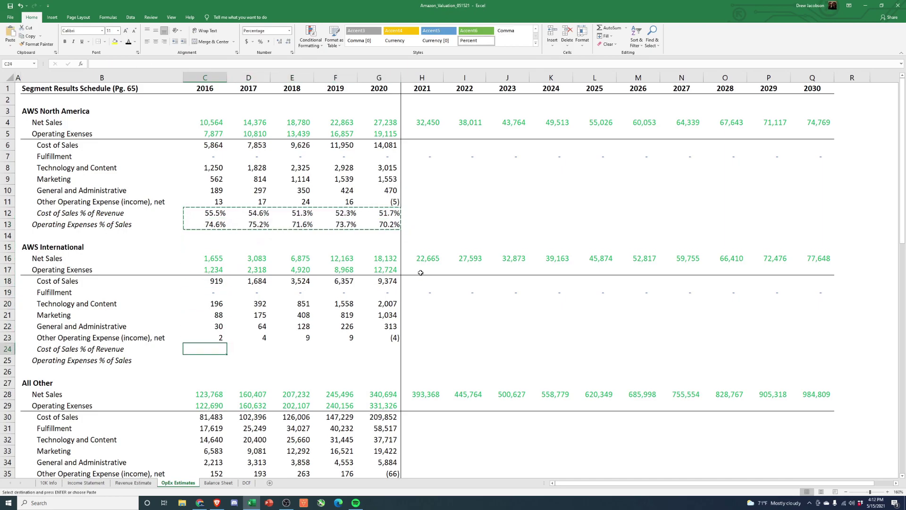
{"action": "key", "text": "alt+e"}
{"action": "key", "text": "s"}
{"action": "key", "text": "Return"}
- Verify the pasted International cost and operating expense ratio formulas
{"action": "key", "text": "F2"}
{"action": "key", "text": "Tab"}
{"action": "key", "text": "F2"}
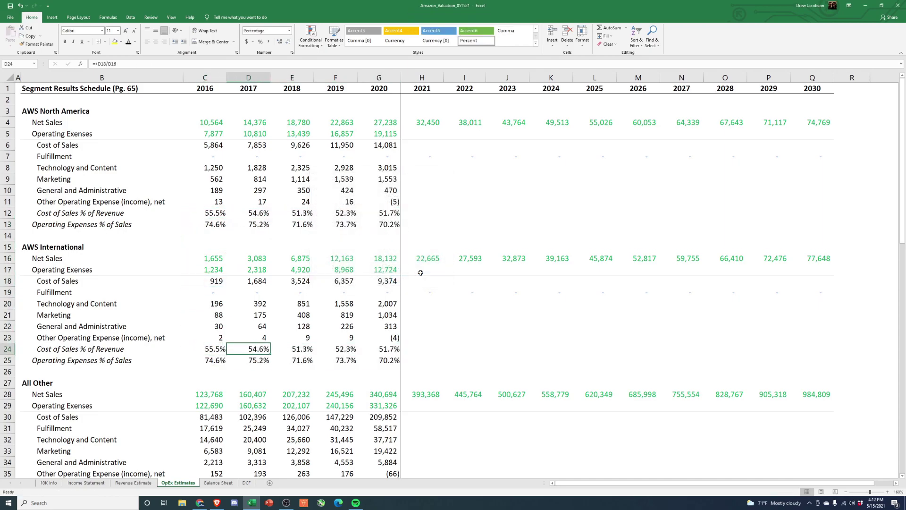
{"action": "key", "text": "Tab"}
{"action": "key", "text": "F2"}
{"action": "key", "text": "Tab"}
{"action": "key", "text": "F2"}
{"action": "key", "text": "Escape"}
{"action": "key", "text": "Down"}
{"action": "key", "text": "Left"}
{"action": "key", "text": "Left"}
{"action": "key", "text": "F2"}
{"action": "key", "text": "Escape"}
{"action": "key", "text": "Left"}
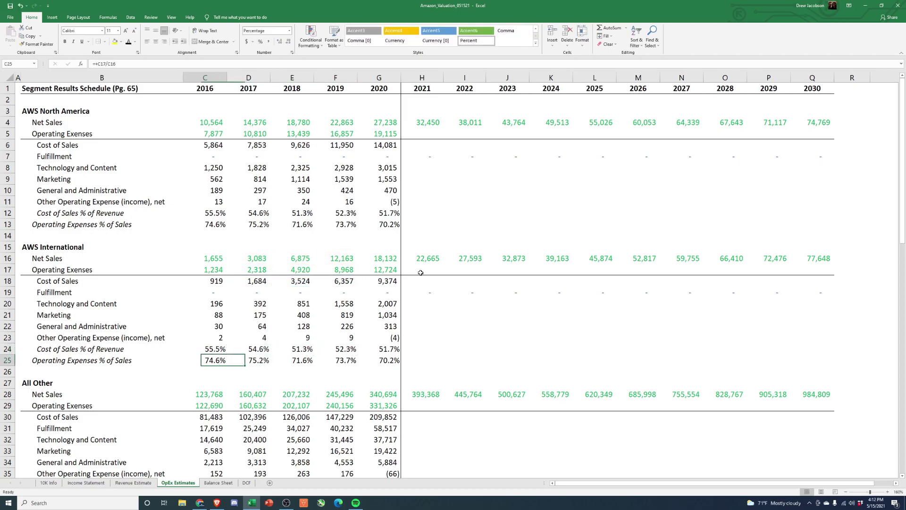
{"action": "key", "text": "F2"}
{"action": "key", "text": "Escape"}
{"action": "key", "text": "Down"}
- Copy the International ratio rows and paste formulas only into All Other's ratio rows
{"action": "key", "text": "Up"}
{"action": "key", "text": "Up"}
{"action": "key", "text": "shift+Right"}
{"action": "key", "text": "shift+Right"}
{"action": "key", "text": "shift+Right"}
{"action": "key", "text": "shift+Right"}
{"action": "key", "text": "shift+Down"}
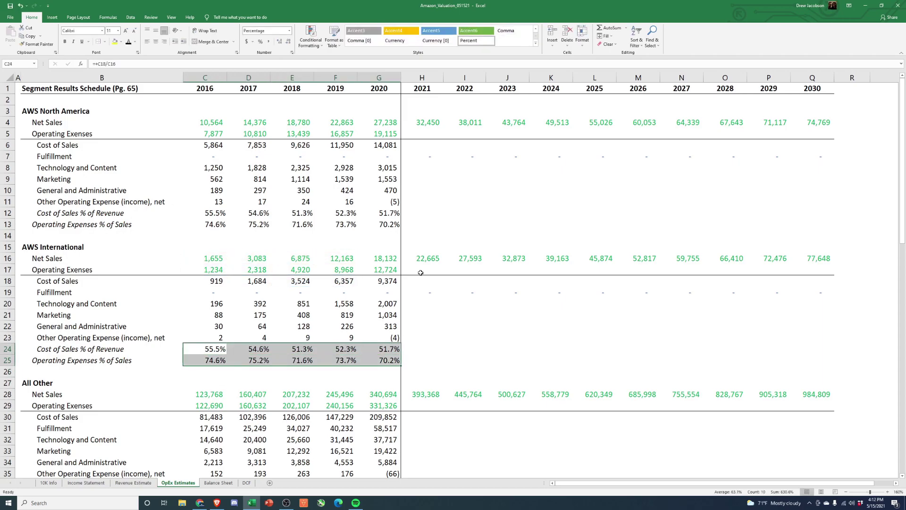
{"action": "key", "text": "ctrl+c"}
{"action": "scroll", "coordinate": [396, 287], "scroll_direction": "down", "scroll_amount": 4}
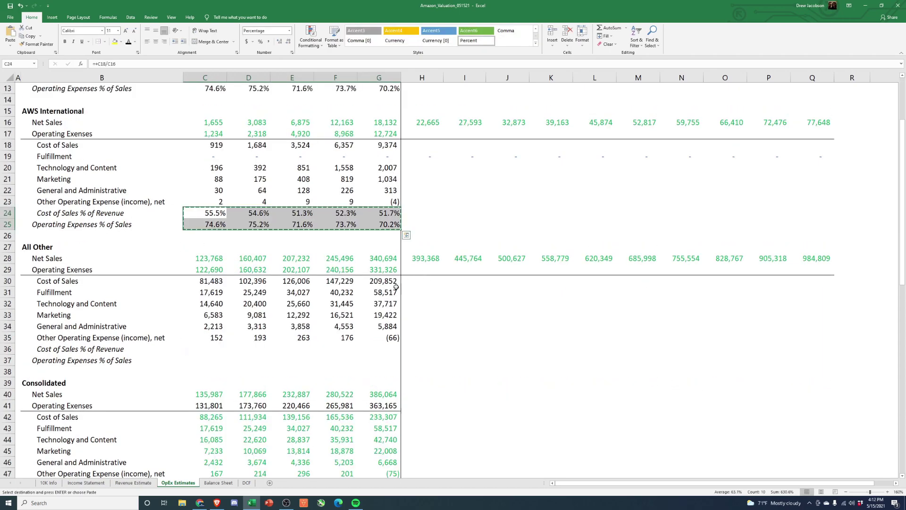
{"action": "left_click", "coordinate": [209, 349]}
{"action": "key", "text": "alt+e"}
{"action": "key", "text": "s"}
{"action": "key", "text": "v"}
{"action": "key", "text": "f"}
{"action": "key", "text": "Return"}
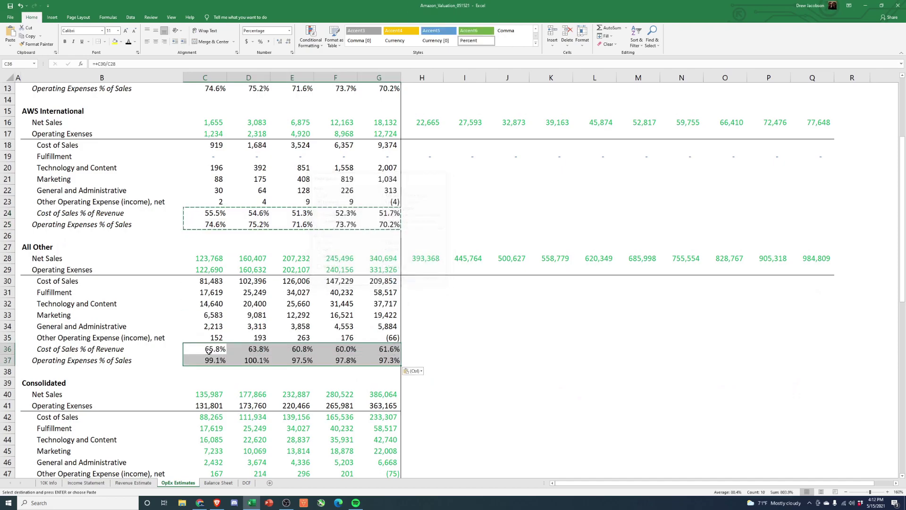
- Check the All Other cost ratio formulas for 2016–2020 and the 2016 expense ratio
{"action": "left_click", "coordinate": [209, 354]}
{"action": "key", "text": "F2"}
{"action": "key", "text": "Tab"}
{"action": "key", "text": "F2"}
{"action": "key", "text": "Tab"}
{"action": "key", "text": "F2"}
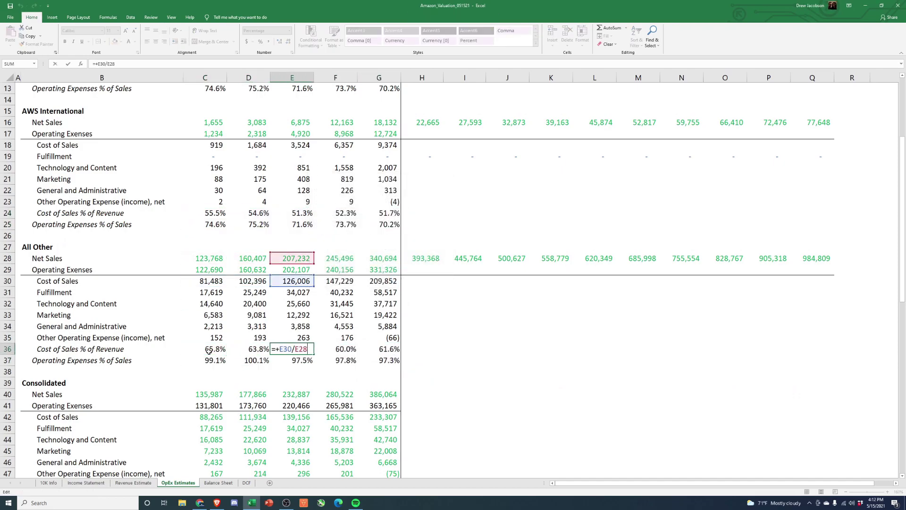
{"action": "key", "text": "Tab"}
{"action": "key", "text": "F2"}
{"action": "key", "text": "Tab"}
{"action": "key", "text": "F2"}
{"action": "key", "text": "Escape"}
{"action": "key", "text": "Escape"}
{"action": "key", "text": "Left"}
{"action": "key", "text": "Left"}
{"action": "key", "text": "Left"}
{"action": "key", "text": "Left"}
{"action": "key", "text": "Down"}
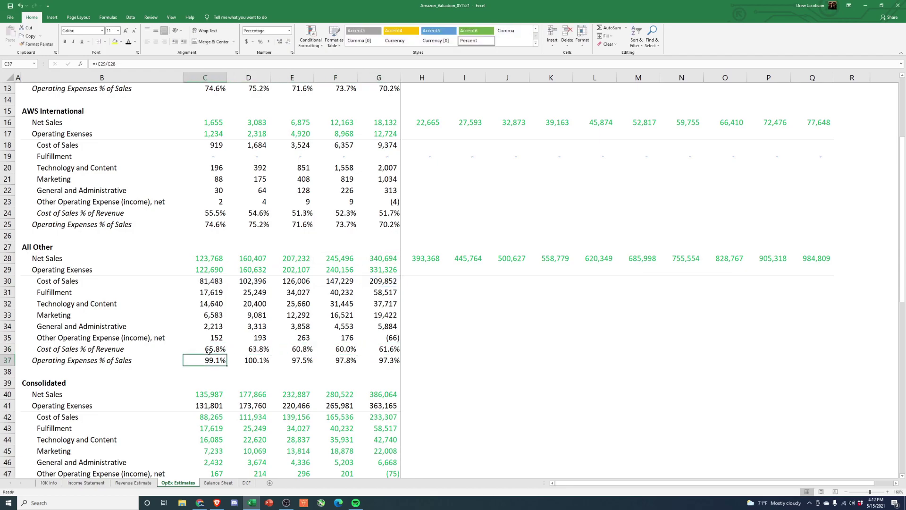
{"action": "key", "text": "F2"}
{"action": "key", "text": "Escape"}
{"action": "key", "text": "Down"}
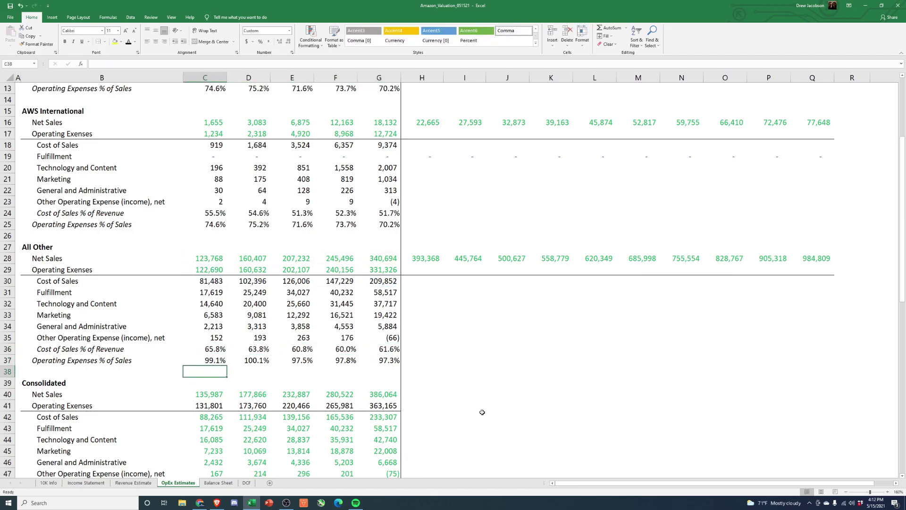
- Inspect the All Other operating expense ratios and the 2020 cost ratio formula
{"action": "left_click", "coordinate": [246, 360]}
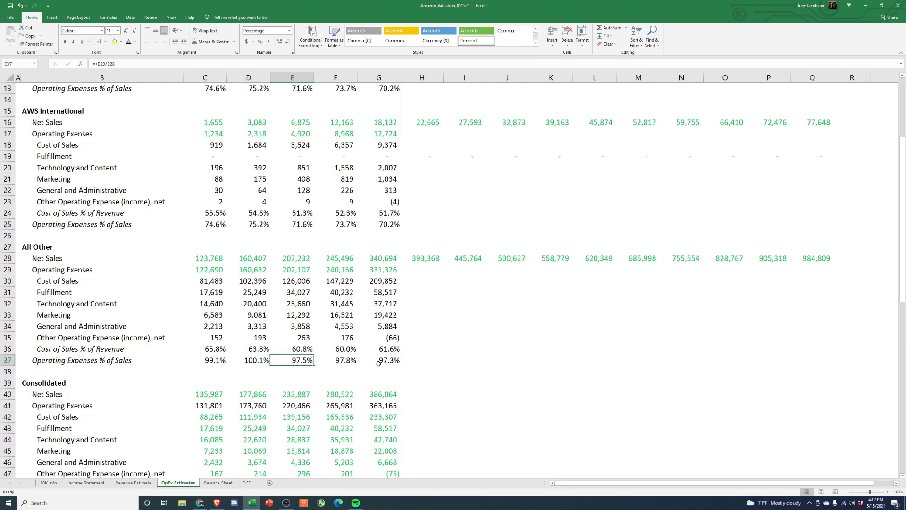
{"action": "left_click_drag", "start_coordinate": [205, 360], "coordinate": [354, 360]}
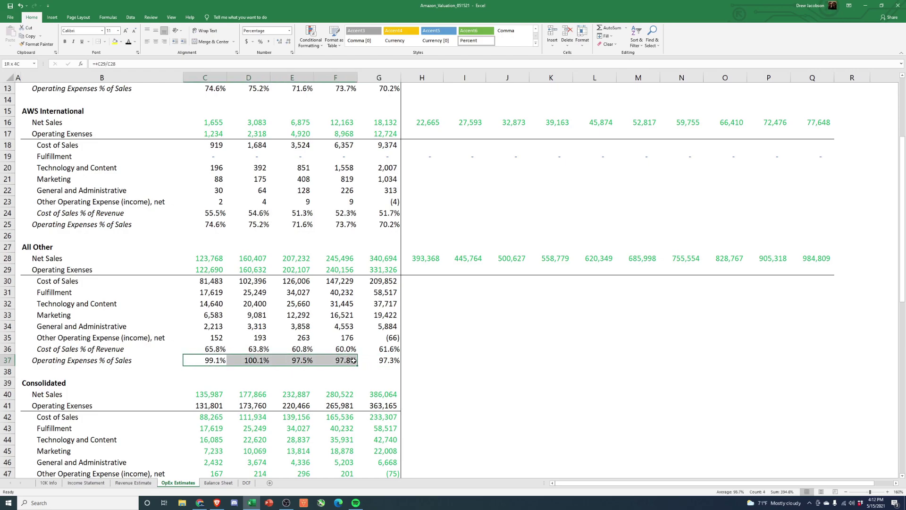
{"action": "left_click", "coordinate": [377, 360]}
{"action": "left_click", "coordinate": [222, 350]}
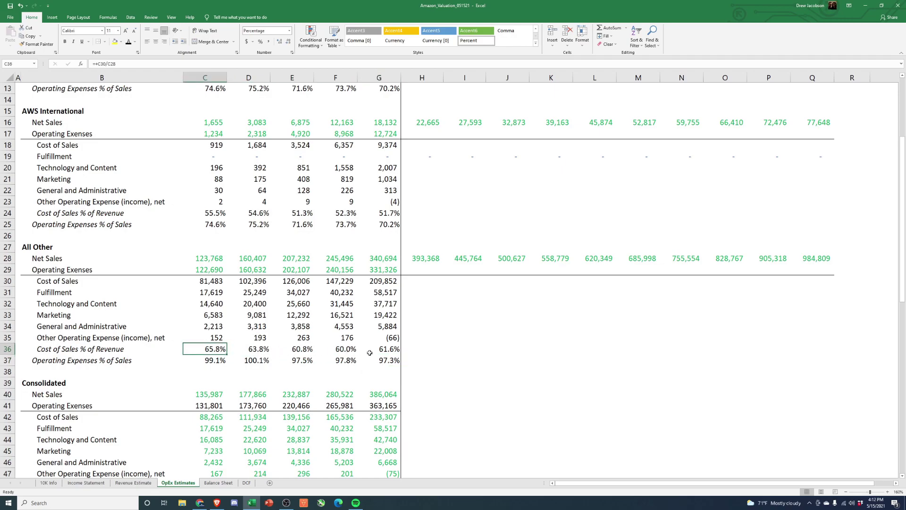
{"action": "double_click", "coordinate": [387, 350]}
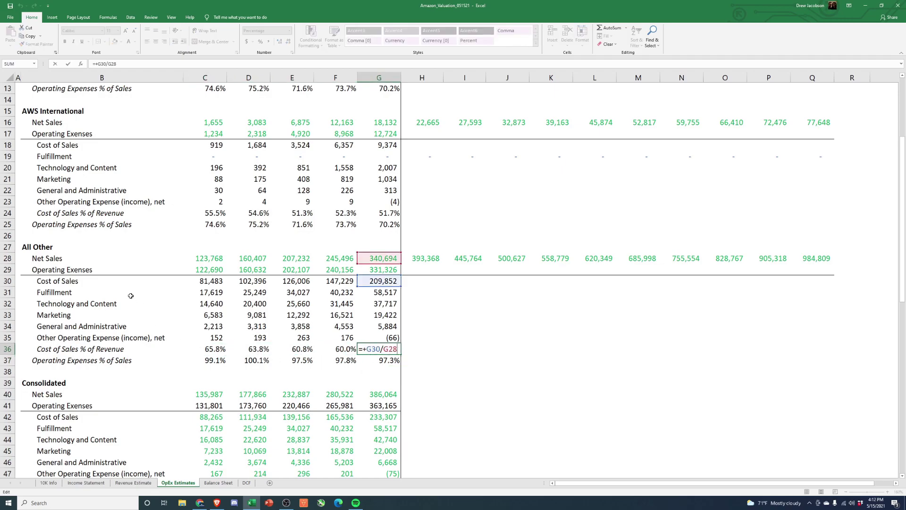
- Insert a new row 37 labelled 'Fulfillment % of Revenue' above Operating Expenses % of Sales
{"action": "key", "text": "Return"}
{"action": "left_click", "coordinate": [173, 358]}
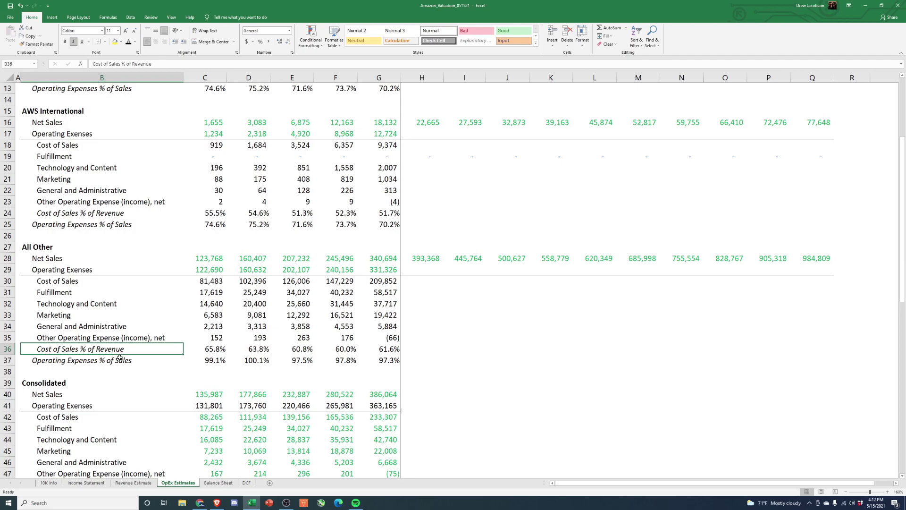
{"action": "key", "text": "shift+space"}
{"action": "key", "text": "ctrl+shift+plus"}
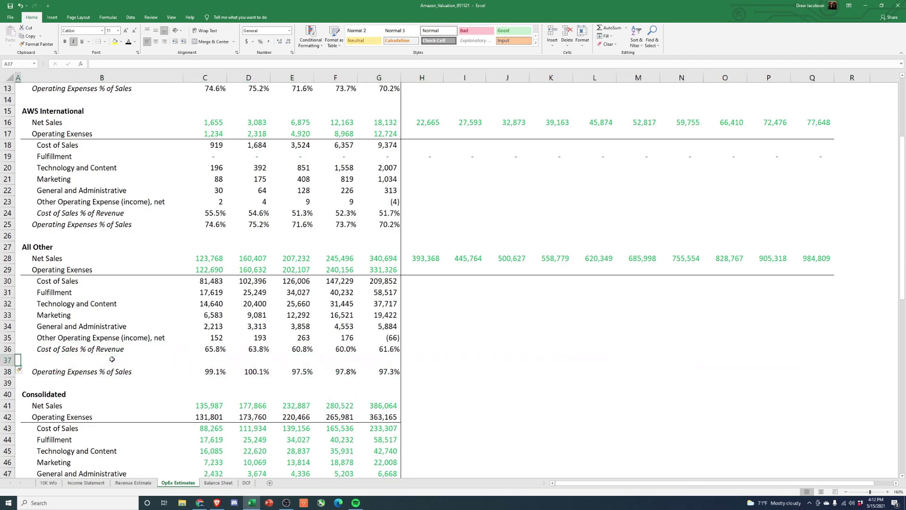
{"action": "type", "text": "Fulfillment % of"}
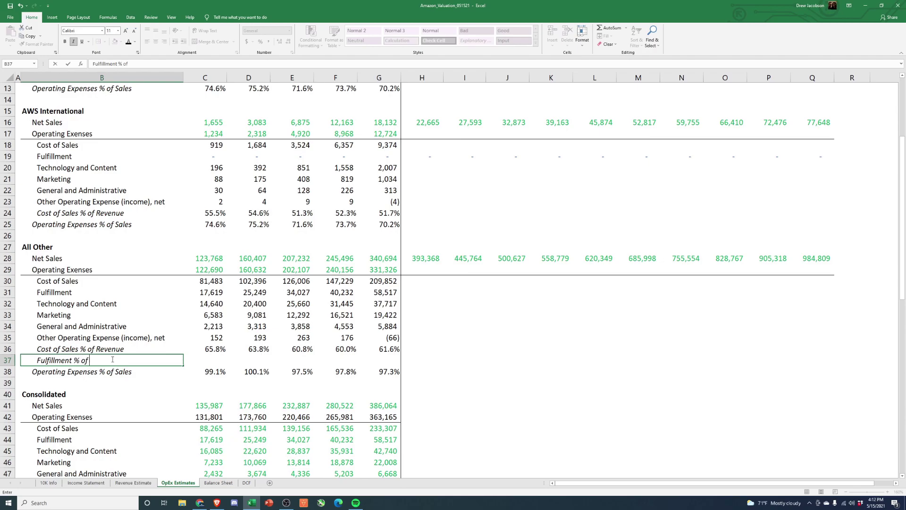
{"action": "type", "text": " Revenue"}
{"action": "key", "text": "Tab"}
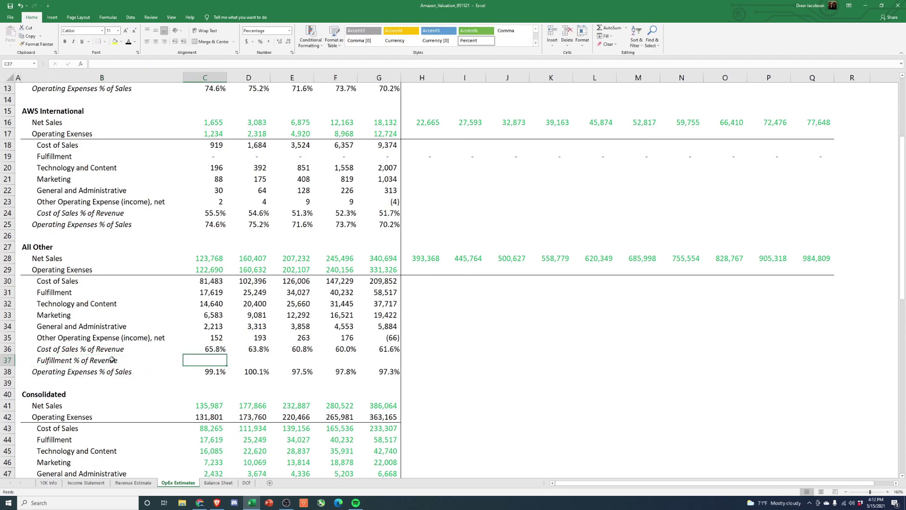
- Enter the 2016 All Other fulfillment ratio as Fulfillment divided by Net Sales (14.2%)
{"action": "type", "text": "+"}
{"action": "key", "text": "Up"}
{"action": "key", "text": "Up"}
{"action": "key", "text": "Up"}
{"action": "key", "text": "Up"}
{"action": "key", "text": "Up"}
{"action": "key", "text": "Up"}
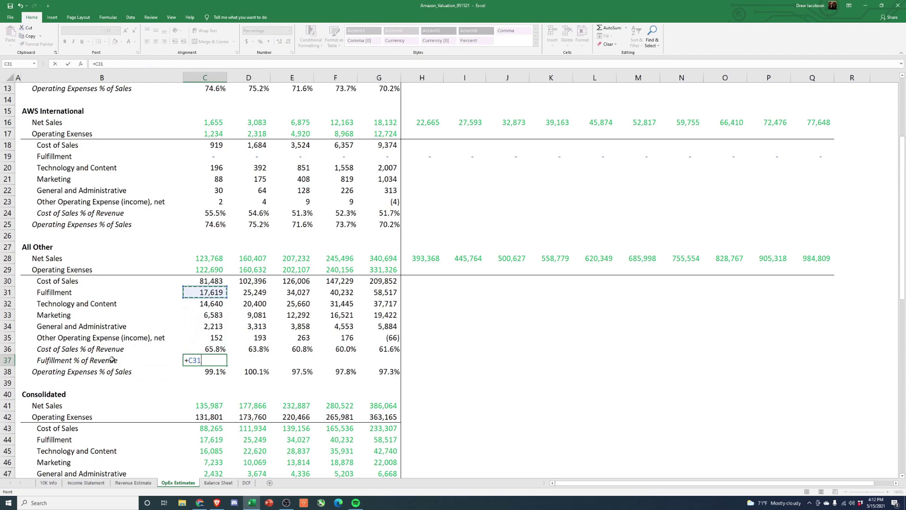
{"action": "type", "text": "/"}
{"action": "key", "text": "Up"}
{"action": "key", "text": "Up"}
{"action": "key", "text": "Up"}
{"action": "key", "text": "Up"}
{"action": "key", "text": "Up"}
{"action": "key", "text": "Up"}
{"action": "key", "text": "Up"}
{"action": "key", "text": "Up"}
{"action": "key", "text": "Up"}
{"action": "key", "text": "Up"}
{"action": "key", "text": "Up"}
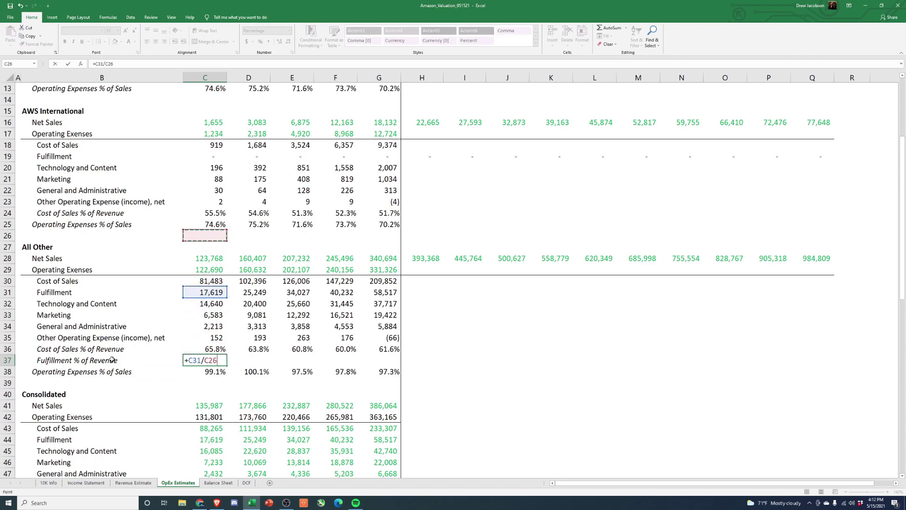
{"action": "key", "text": "Down"}
{"action": "key", "text": "Down"}
{"action": "key", "text": "Return"}
- Paste the formula into 2017–2020, giving 15.7%, 16.4%, 16.4% and 17.2%, then check it
{"action": "key", "text": "Up"}
{"action": "key", "text": "ctrl+c"}
{"action": "key", "text": "Right"}
{"action": "key", "text": "shift+Right"}
{"action": "key", "text": "shift+Right"}
{"action": "key", "text": "shift+Right"}
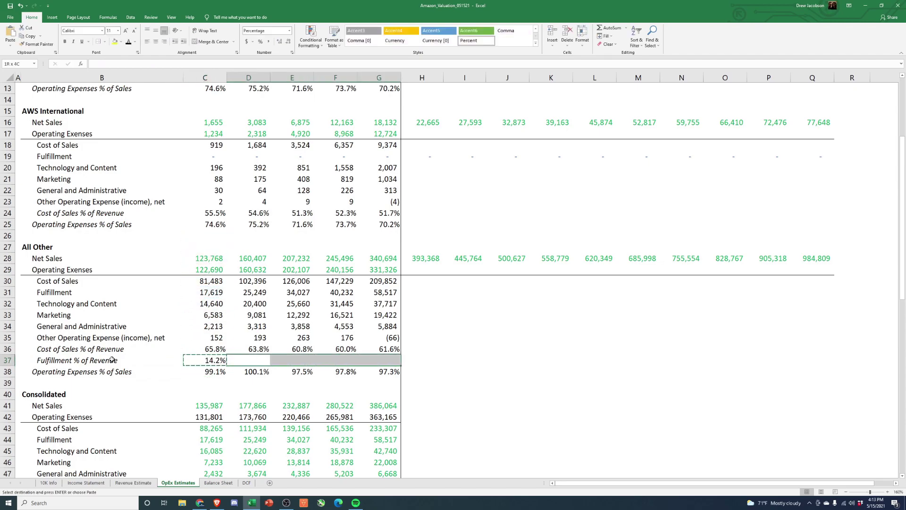
{"action": "key", "text": "ctrl+alt+v"}
{"action": "key", "text": "f"}
{"action": "key", "text": "Return"}
{"action": "key", "text": "Right"}
{"action": "key", "text": "Right"}
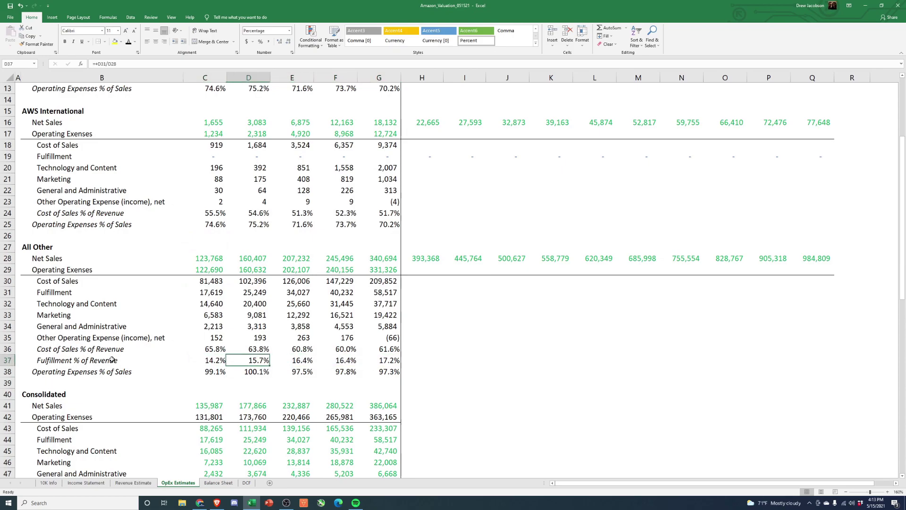
{"action": "key", "text": "Right"}
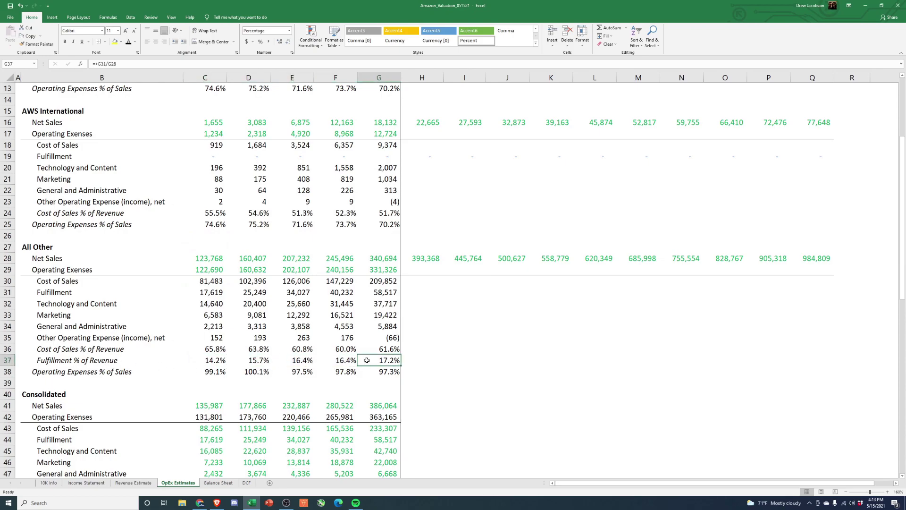
{"action": "scroll", "coordinate": [367, 360], "scroll_direction": "down", "scroll_amount": 5}
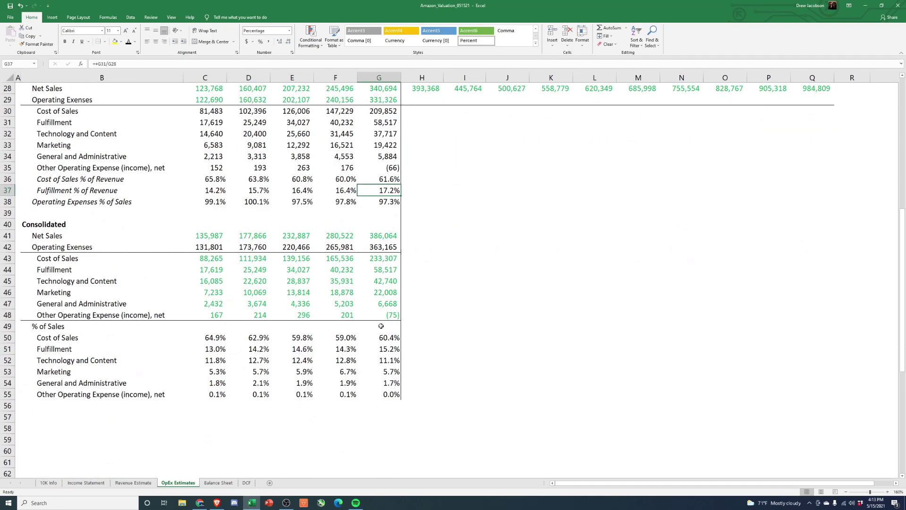
{"action": "scroll", "coordinate": [392, 365], "scroll_direction": "up", "scroll_amount": 5}
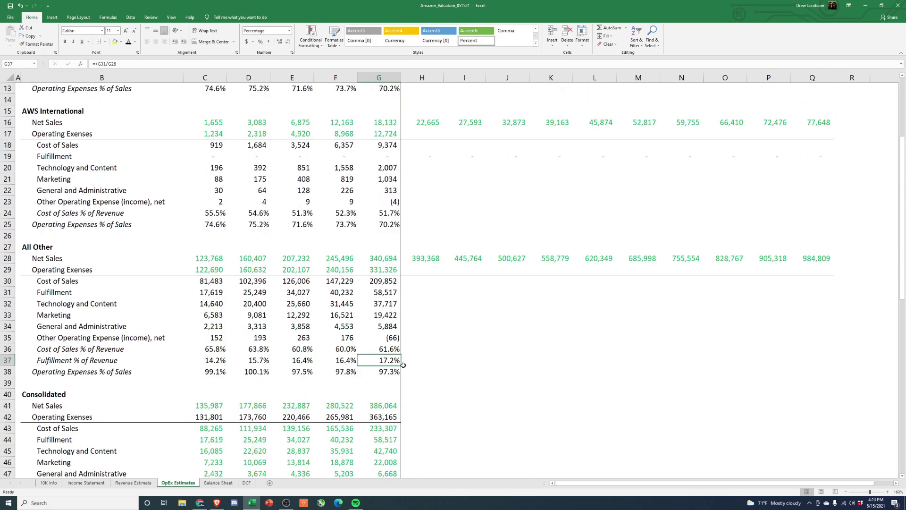
{"action": "scroll", "coordinate": [403, 365], "scroll_direction": "up", "scroll_amount": 4}
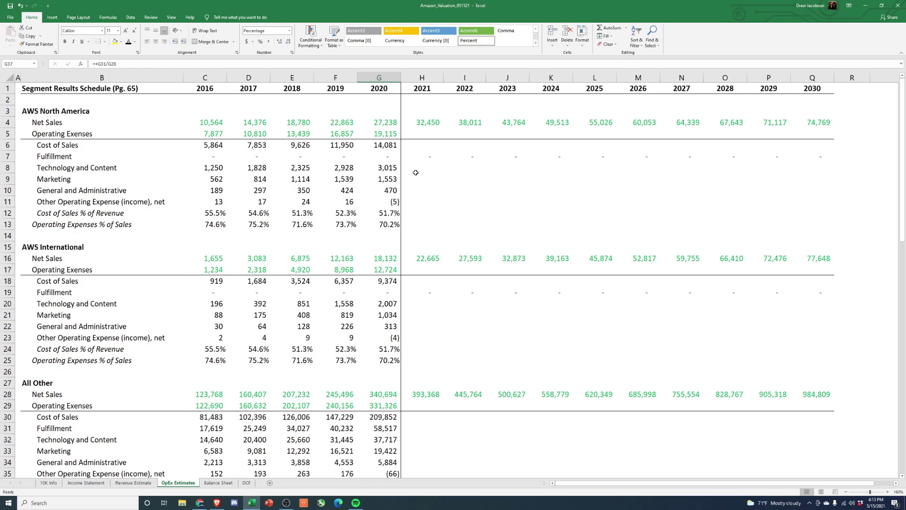
{"action": "scroll", "coordinate": [416, 172], "scroll_direction": "down", "scroll_amount": 1}
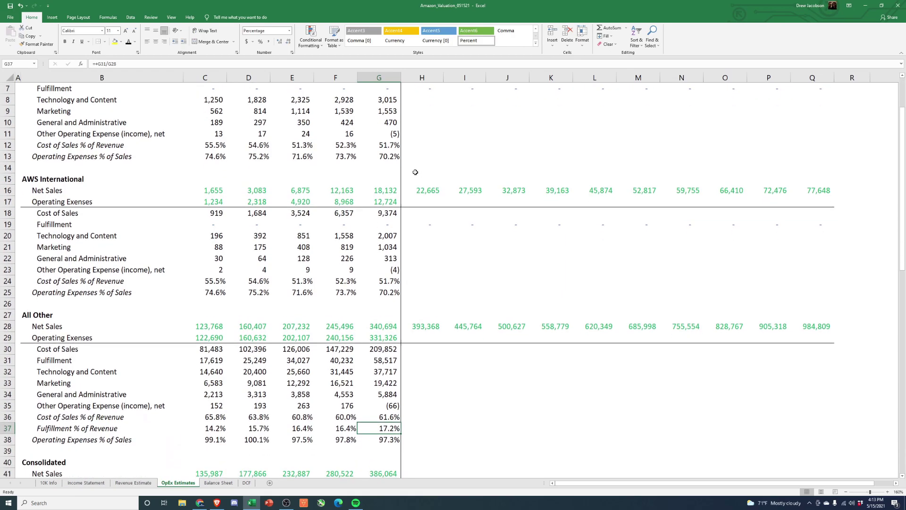
- Colour the 2021–2030 cost of sales forecast cells H12:Q12 blue
{"action": "left_click", "coordinate": [425, 146]}
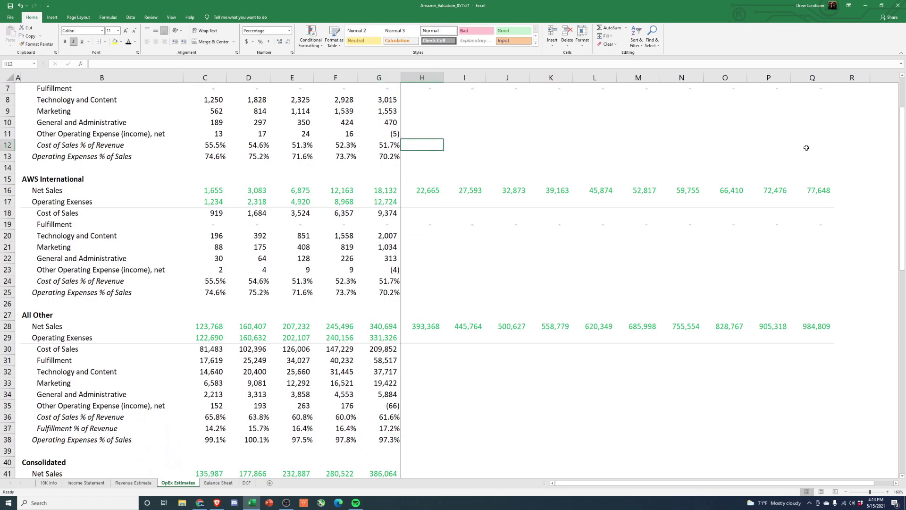
{"action": "left_click_drag", "start_coordinate": [806, 148], "coordinate": [814, 148]}
{"action": "scroll", "coordinate": [812, 151], "scroll_direction": "up", "scroll_amount": 2}
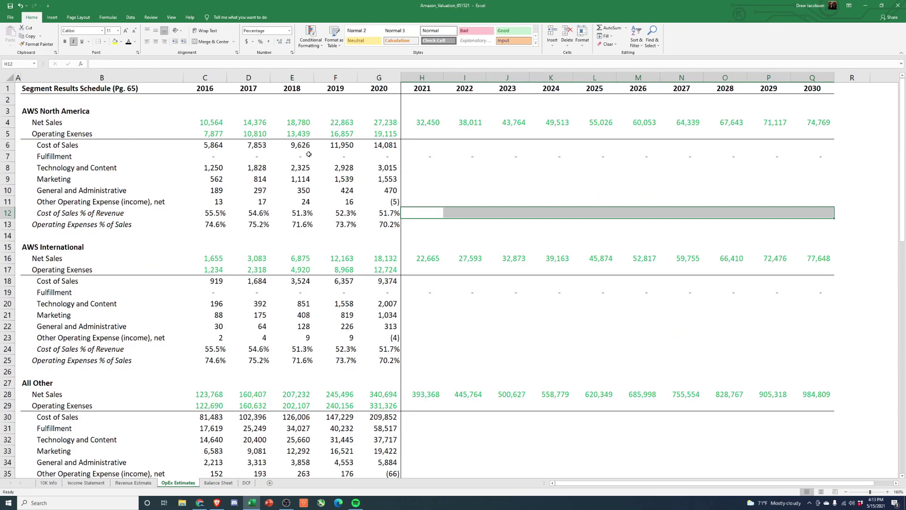
{"action": "left_click", "coordinate": [135, 42]}
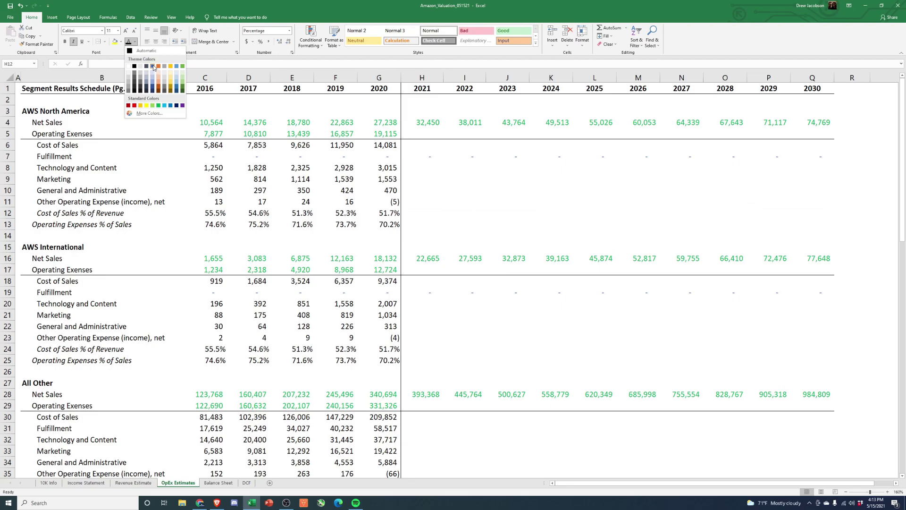
{"action": "left_click", "coordinate": [154, 68]}
- Review the 2016–2020 historical cost of sales percentages and their average
{"action": "left_click", "coordinate": [425, 213]}
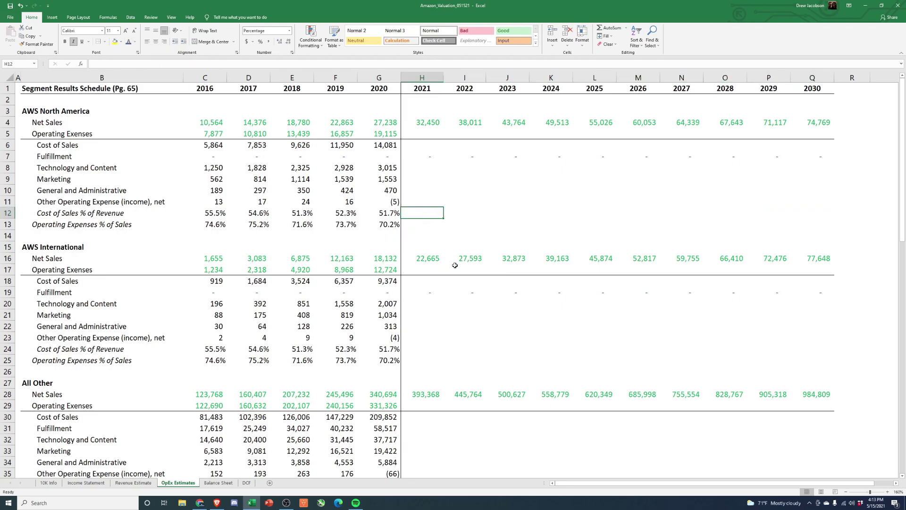
{"action": "key", "text": "Left"}
{"action": "key", "text": "Left"}
{"action": "key", "text": "Left"}
{"action": "key", "text": "Left"}
{"action": "key", "text": "Left"}
{"action": "key", "text": "Right"}
{"action": "key", "text": "Right"}
{"action": "key", "text": "Right"}
{"action": "key", "text": "Right"}
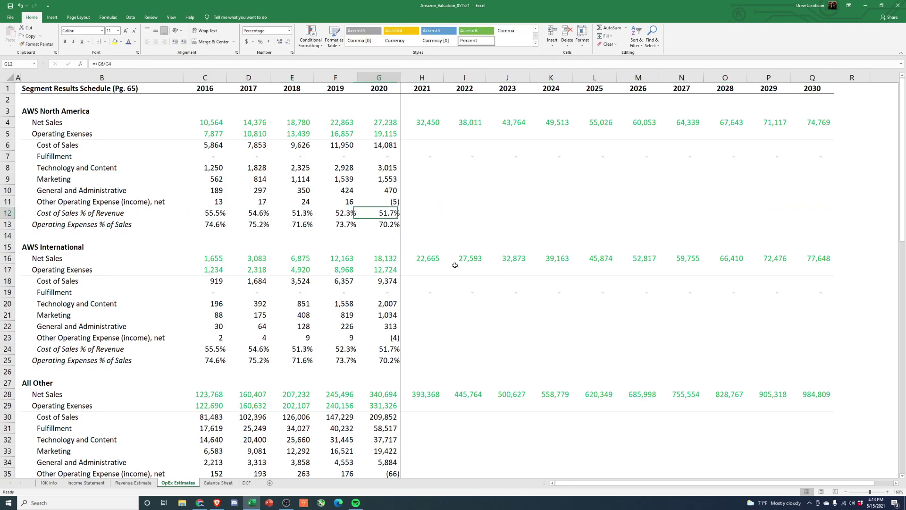
{"action": "key", "text": "Left"}
{"action": "key", "text": "Left"}
{"action": "key", "text": "Left"}
{"action": "key", "text": "Left"}
{"action": "key", "text": "shift+Right"}
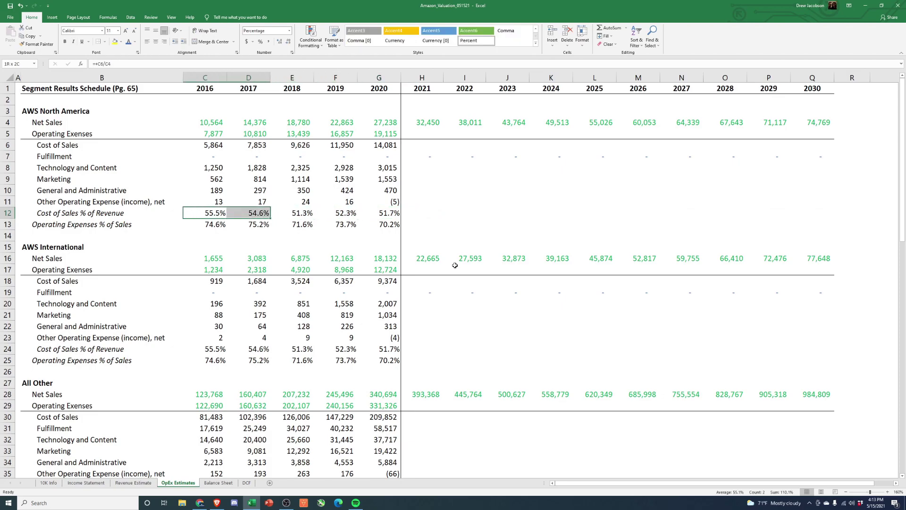
{"action": "key", "text": "shift+Right"}
{"action": "key", "text": "shift+Right"}
{"action": "key", "text": "shift+Right"}
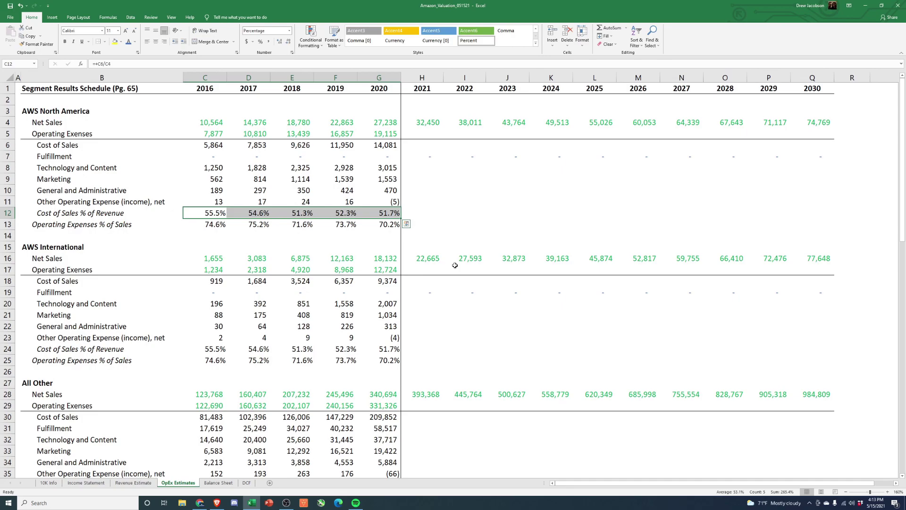
- Enter the 2021 forecast in H12 as G12 minus 0.75 points
{"action": "key", "text": "Right"}
{"action": "key", "text": "Right"}
{"action": "key", "text": "Right"}
{"action": "key", "text": "Right"}
{"action": "key", "text": "Right"}
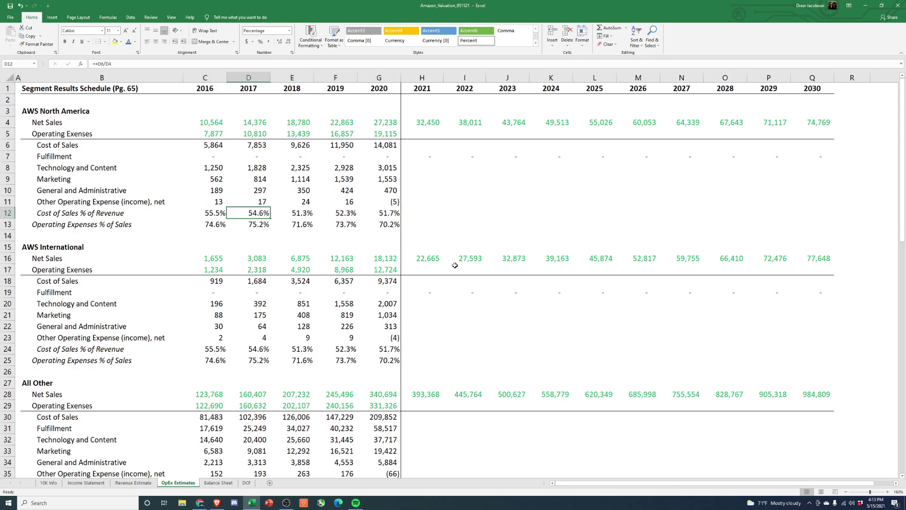
{"action": "type", "text": "+"}
{"action": "key", "text": "Left"}
{"action": "type", "text": "-"}
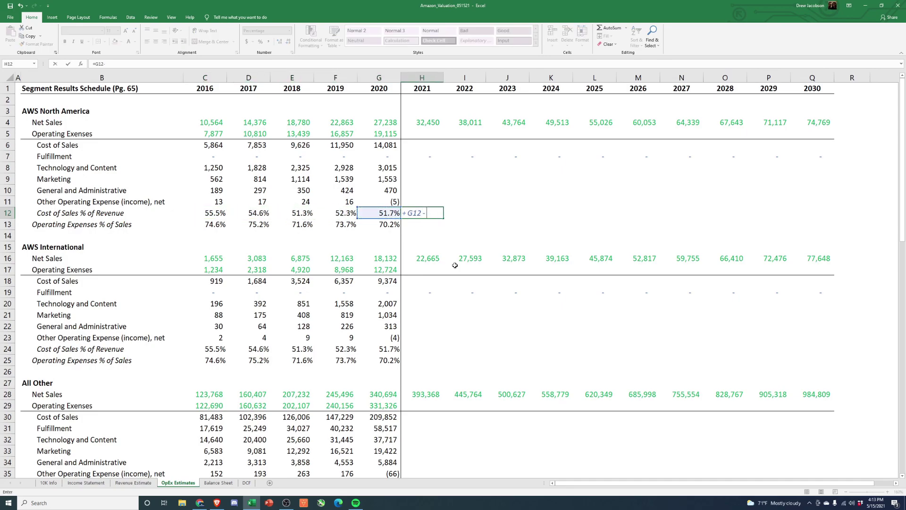
{"action": "type", "text": ".008"}
{"action": "key", "text": "ctrl+Return"}
- Paste the H12 formula as formulas only across I12:Q12
{"action": "key", "text": "ctrl+c"}
{"action": "key", "text": "Right"}
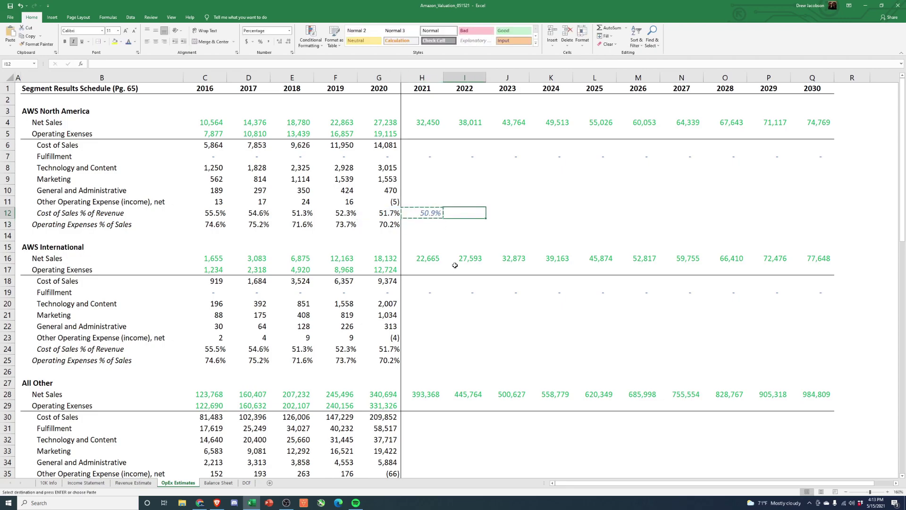
{"action": "key", "text": "shift+Right"}
{"action": "key", "text": "shift+Right"}
{"action": "key", "text": "shift+Right"}
{"action": "key", "text": "shift+Right"}
{"action": "key", "text": "shift+Right"}
{"action": "key", "text": "shift+Right"}
{"action": "key", "text": "shift+Right"}
{"action": "key", "text": "shift+Right"}
{"action": "key", "text": "alt+e"}
{"action": "key", "text": "s"}
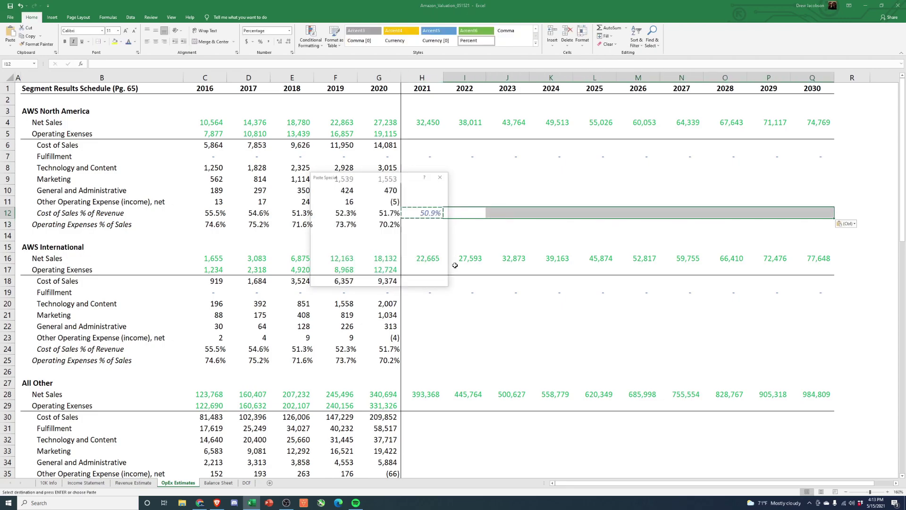
{"action": "key", "text": "f"}
{"action": "key", "text": "Return"}
- Verify the forecast formulas along row 12 from 2021 to 2030
{"action": "key", "text": "Up"}
{"action": "key", "text": "Left"}
{"action": "key", "text": "Left"}
{"action": "key", "text": "Right"}
{"action": "key", "text": "Right"}
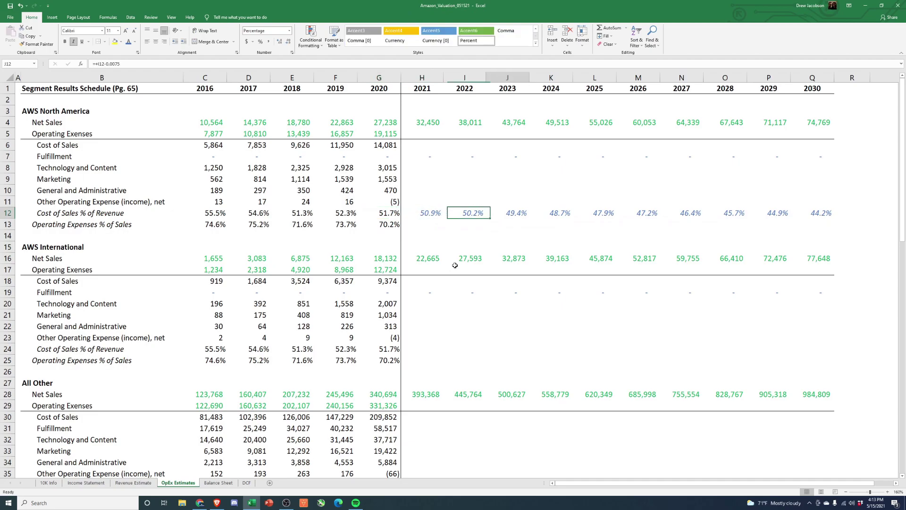
{"action": "key", "text": "Right"}
{"action": "key", "text": "Right"}
{"action": "key", "text": "Right"}
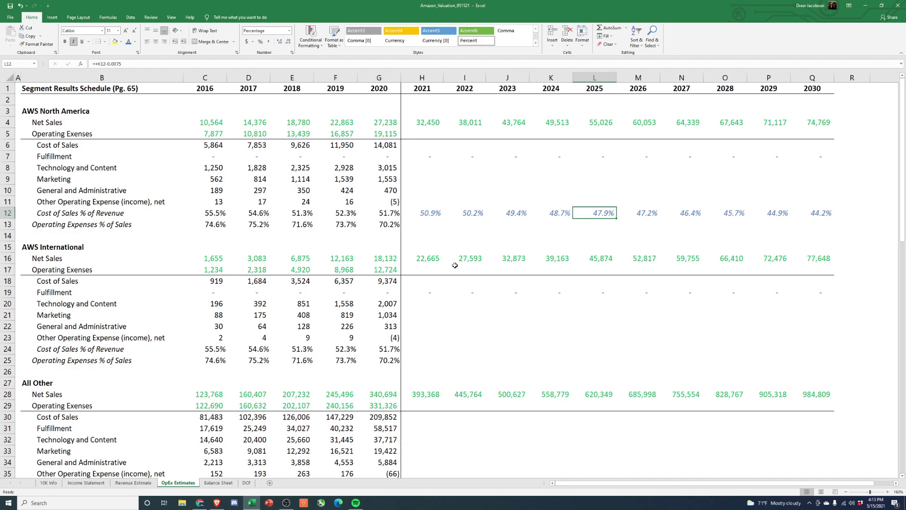
{"action": "key", "text": "Left"}
{"action": "key", "text": "Left"}
{"action": "key", "text": "Left"}
{"action": "key", "text": "Left"}
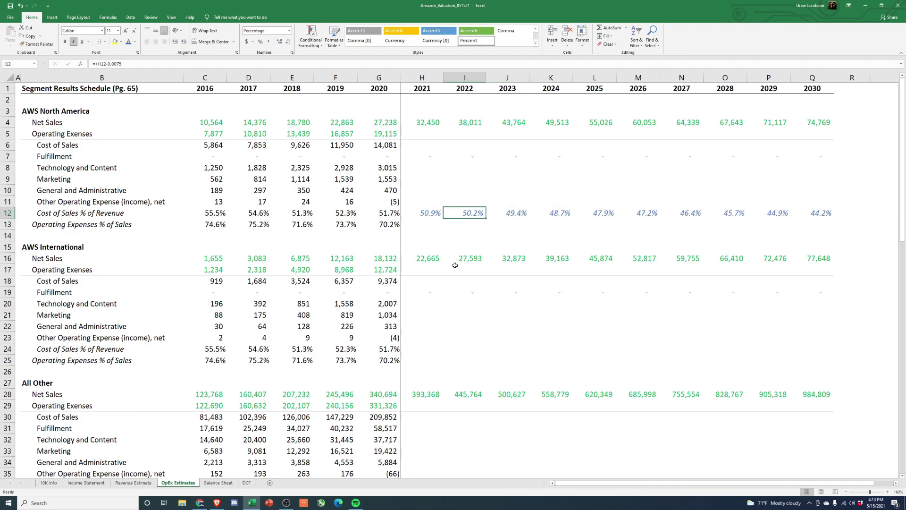
{"action": "key", "text": "F2"}
{"action": "key", "text": "Tab"}
{"action": "key", "text": "Right"}
{"action": "key", "text": "Right"}
{"action": "key", "text": "Right"}
{"action": "key", "text": "Right"}
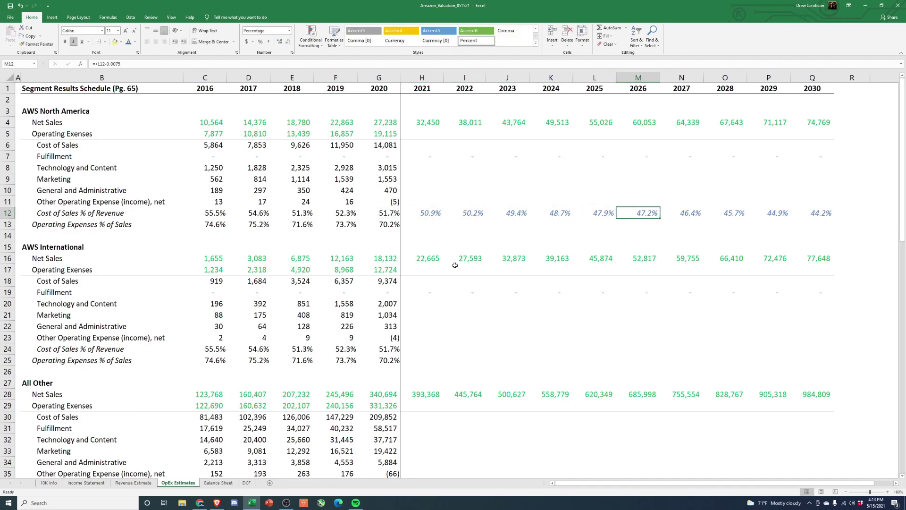
{"action": "key", "text": "Left"}
{"action": "key", "text": "Left"}
{"action": "key", "text": "Left"}
{"action": "key", "text": "Left"}
{"action": "key", "text": "Left"}
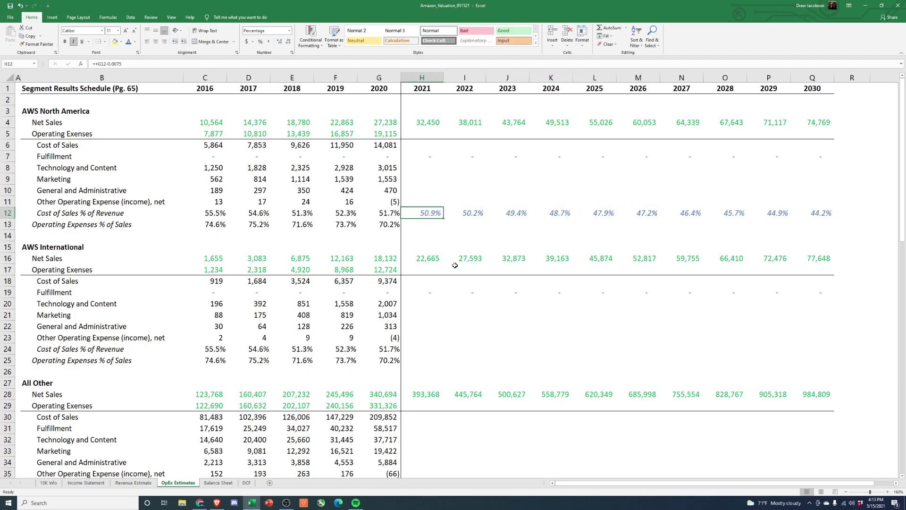
- Copy the H12:Q12 forecast percentages into AWS International's cost of sales row at H24
{"action": "key", "text": "ctrl+shift+Right"}
{"action": "key", "text": "ctrl+c"}
{"action": "key", "text": "Down"}
{"action": "key", "text": "Down"}
{"action": "key", "text": "Down"}
{"action": "key", "text": "Down"}
{"action": "key", "text": "Down"}
{"action": "key", "text": "Down"}
{"action": "key", "text": "Down"}
{"action": "key", "text": "Down"}
{"action": "key", "text": "Down"}
{"action": "key", "text": "Down"}
{"action": "key", "text": "Down"}
{"action": "key", "text": "Down"}
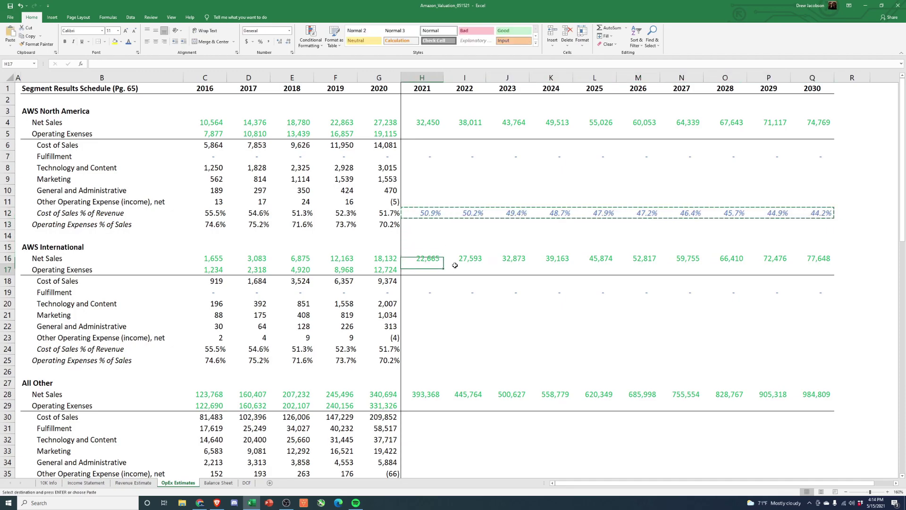
{"action": "key", "text": "ctrl+v"}
{"action": "key", "text": "Escape"}
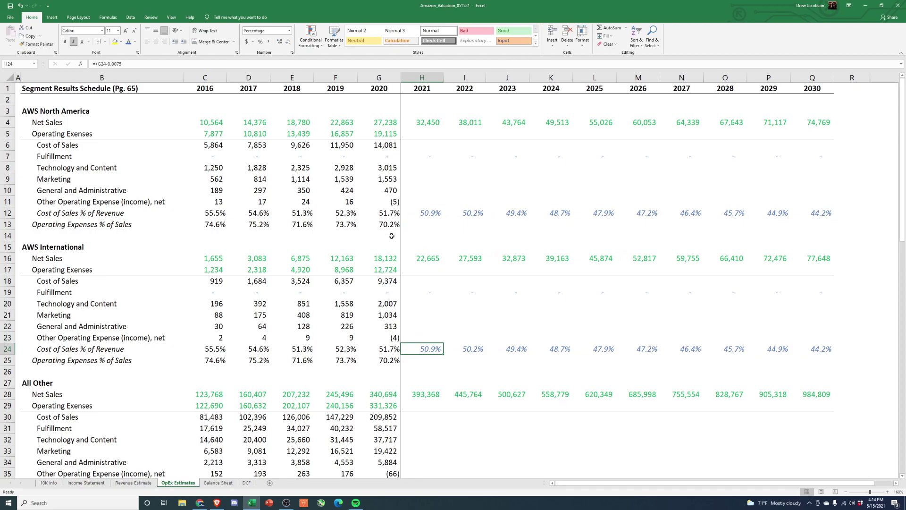
{"action": "key", "text": "Up"}
{"action": "key", "text": "Up"}
{"action": "key", "text": "Up"}
{"action": "key", "text": "Up"}
{"action": "key", "text": "Up"}
{"action": "key", "text": "Up"}
{"action": "key", "text": "Up"}
{"action": "key", "text": "Up"}
{"action": "key", "text": "Up"}
{"action": "key", "text": "Up"}
{"action": "key", "text": "Up"}
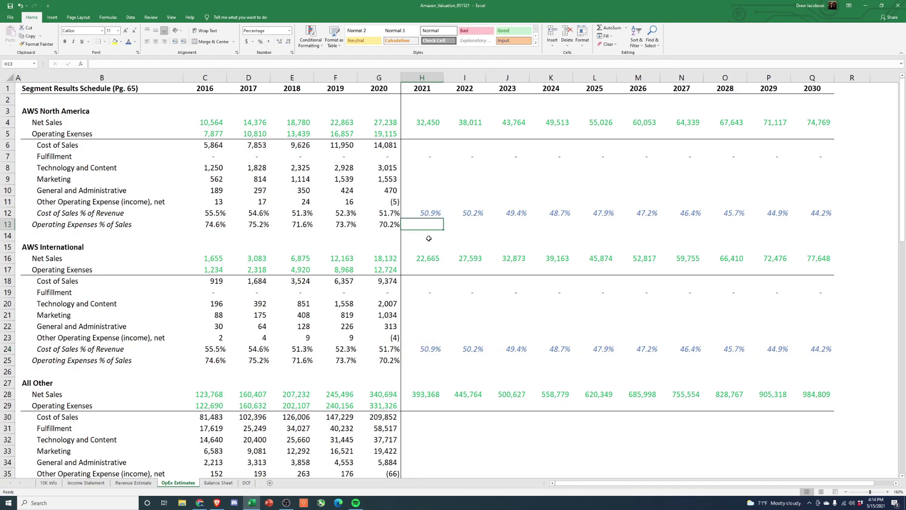
{"action": "scroll", "coordinate": [426, 241], "scroll_direction": "down", "scroll_amount": 5}
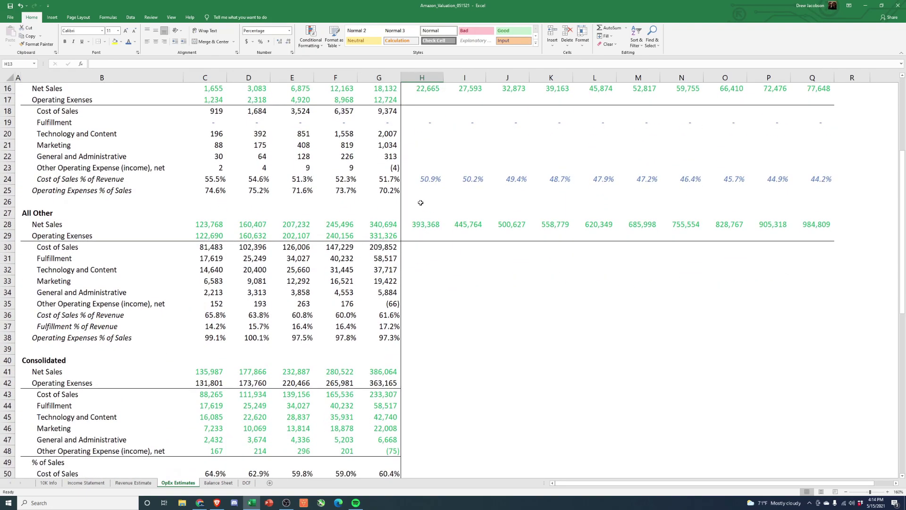
{"action": "left_click_drag", "start_coordinate": [417, 135], "coordinate": [419, 169]}
- Move to the Marketing % of sales row and review its historical percentages
{"action": "scroll", "coordinate": [418, 210], "scroll_direction": "down", "scroll_amount": 3}
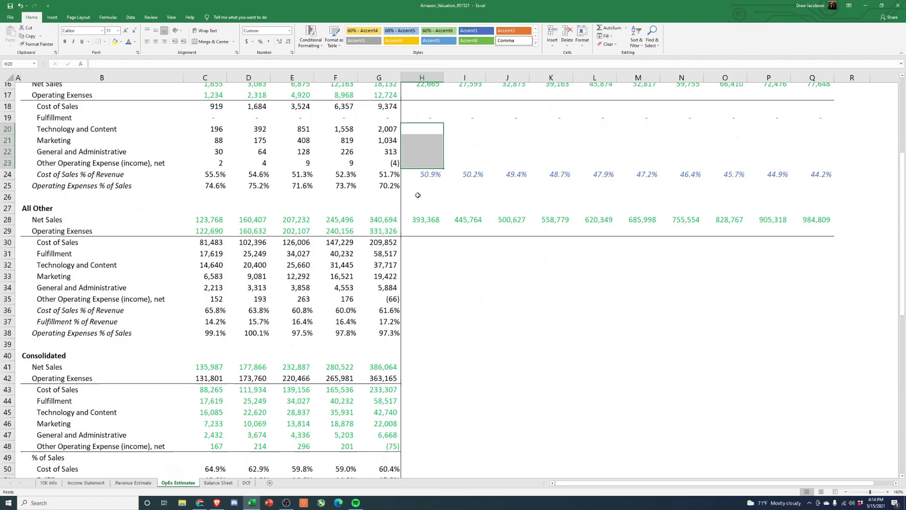
{"action": "scroll", "coordinate": [419, 210], "scroll_direction": "down", "scroll_amount": 1}
{"action": "left_click", "coordinate": [418, 350]}
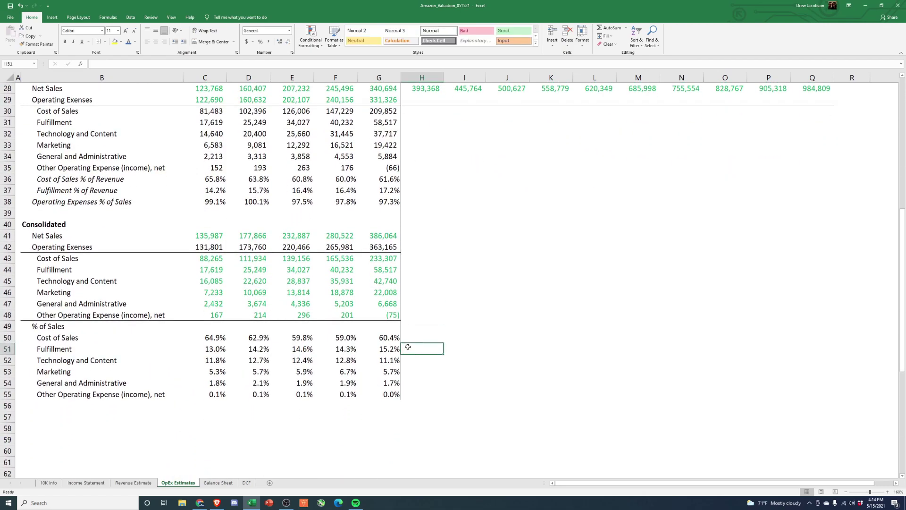
{"action": "key", "text": "Down"}
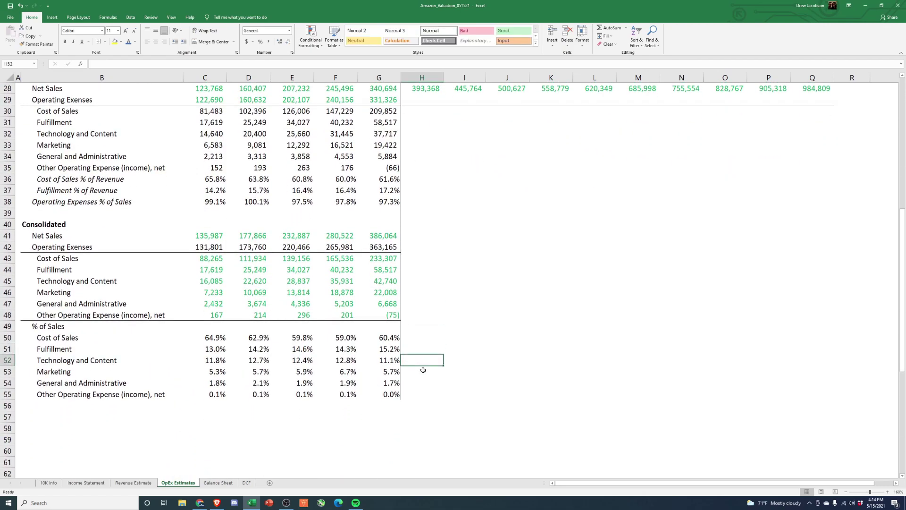
{"action": "key", "text": "Down"}
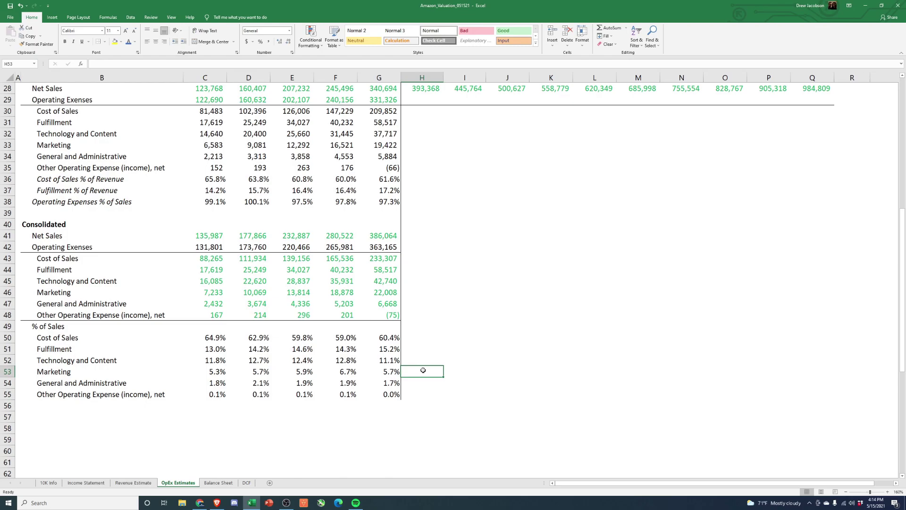
{"action": "key", "text": "Left"}
{"action": "key", "text": "Left"}
{"action": "key", "text": "Left"}
{"action": "key", "text": "Left"}
{"action": "key", "text": "Left"}
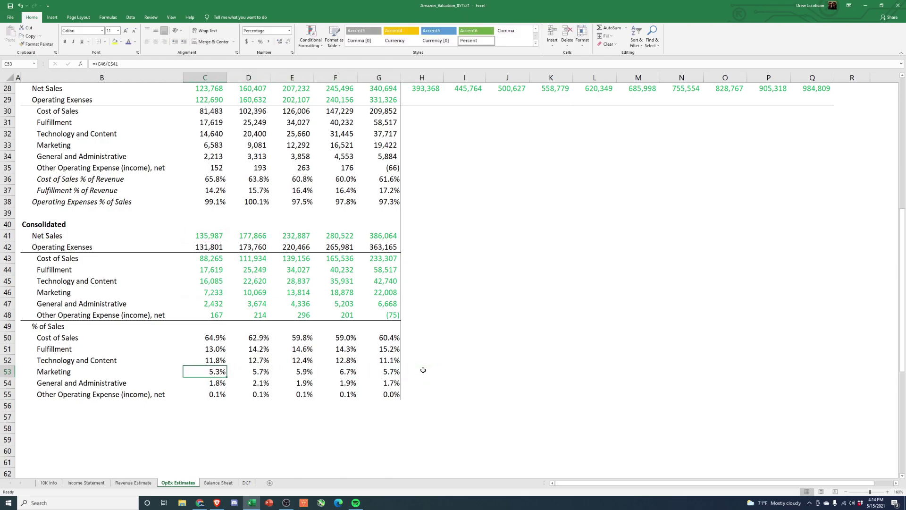
{"action": "key", "text": "Right"}
{"action": "key", "text": "Right"}
{"action": "key", "text": "Right"}
{"action": "key", "text": "Right"}
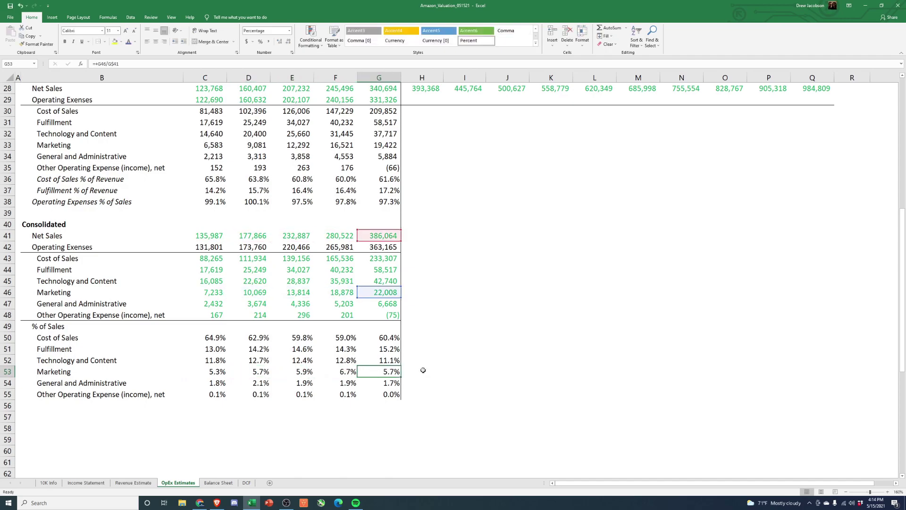
{"action": "key", "text": "Left"}
{"action": "key", "text": "Left"}
{"action": "key", "text": "Left"}
- Enter =+G53-0.001 in H53 as the first Marketing forecast
{"action": "key", "text": "Left"}
{"action": "key", "text": "Right"}
{"action": "key", "text": "Right"}
{"action": "key", "text": "Right"}
{"action": "key", "text": "Right"}
{"action": "key", "text": "Right"}
{"action": "type", "text": "+"}
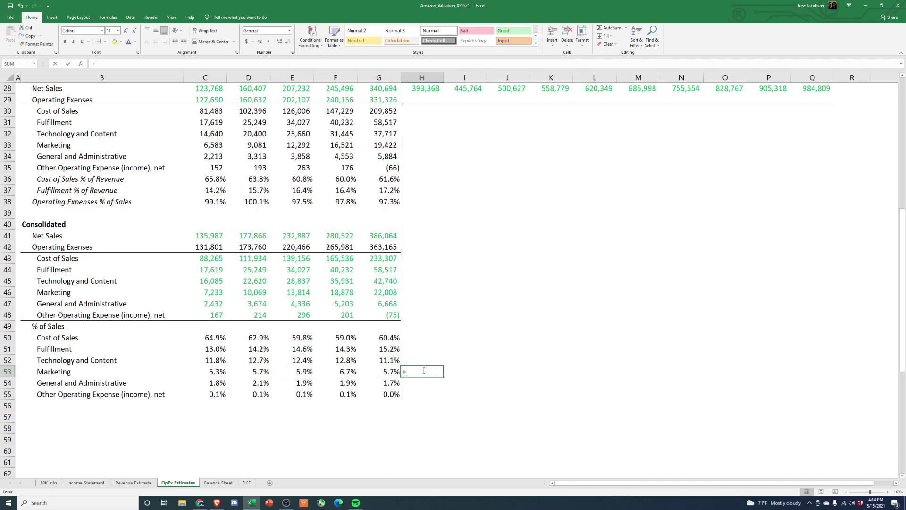
{"action": "key", "text": "Left"}
{"action": "type", "text": "-0.001"}
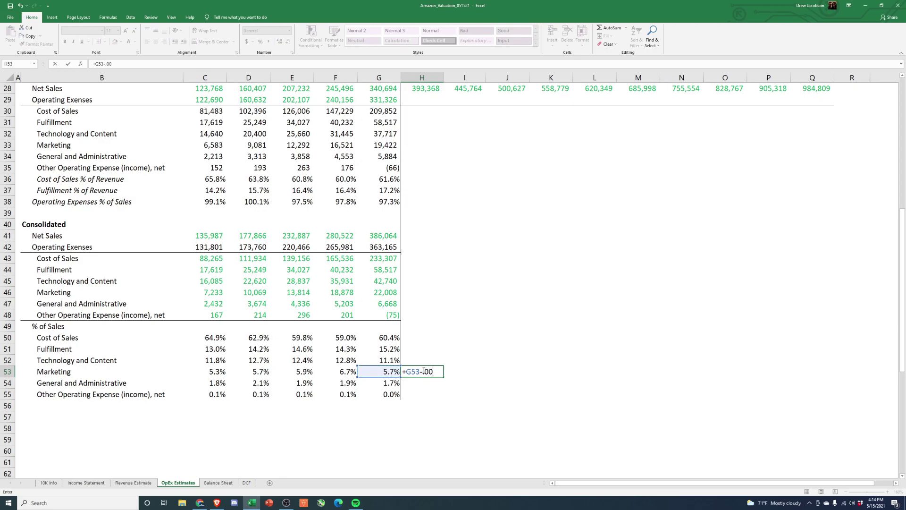
{"action": "key", "text": "Return"}
{"action": "key", "text": "Up"}
- Paste the H53 formula as formulas only into I53:Q53
{"action": "key", "text": "ctrl+c"}
{"action": "key", "text": "Right"}
{"action": "key", "text": "shift+Right"}
{"action": "key", "text": "shift+Right"}
{"action": "key", "text": "shift+Right"}
{"action": "key", "text": "shift+Right"}
{"action": "key", "text": "shift+Right"}
{"action": "key", "text": "shift+Right"}
{"action": "key", "text": "shift+Right"}
{"action": "key", "text": "shift+Right"}
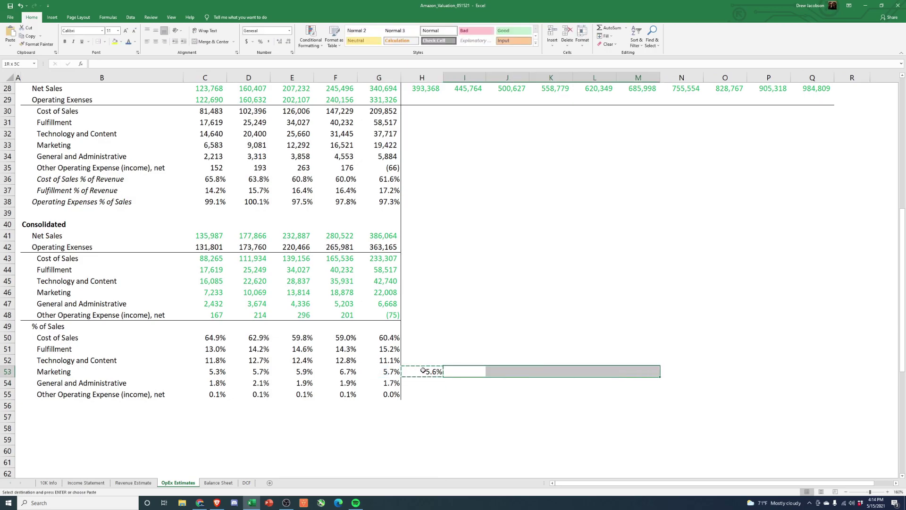
{"action": "key", "text": "alt+e"}
{"action": "key", "text": "s"}
{"action": "key", "text": "f"}
{"action": "key", "text": "Return"}
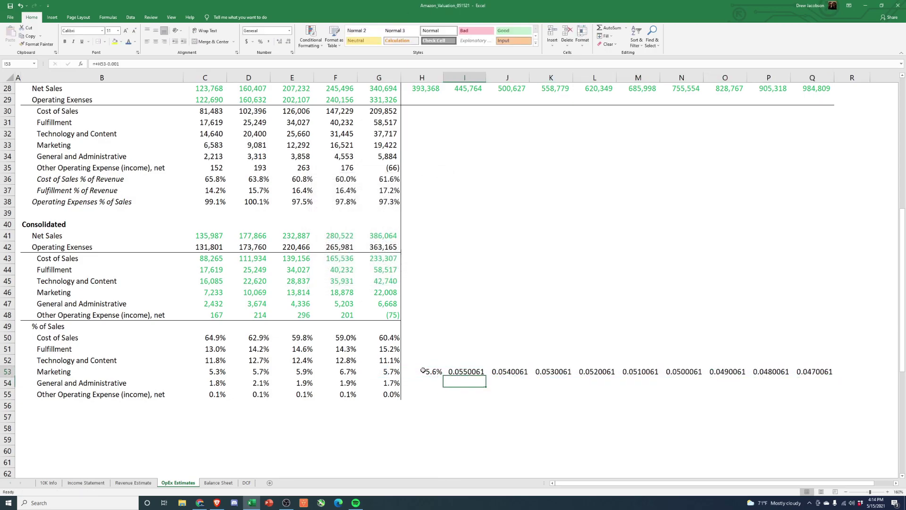
{"action": "key", "text": "Escape"}
- Format the Marketing forecasts as one-decimal percentages and colour H53:Q53 blue
{"action": "key", "text": "ctrl+shift+5"}
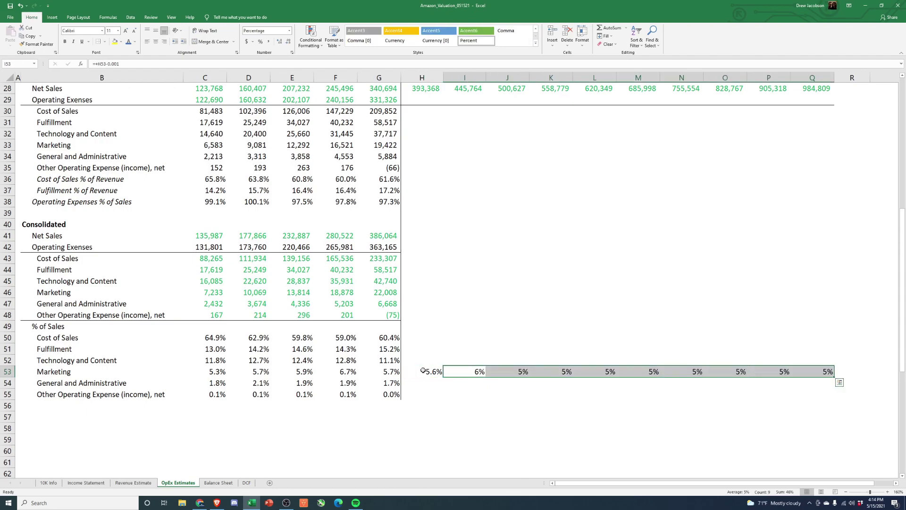
{"action": "key", "text": "alt+h"}
{"action": "key", "text": "0"}
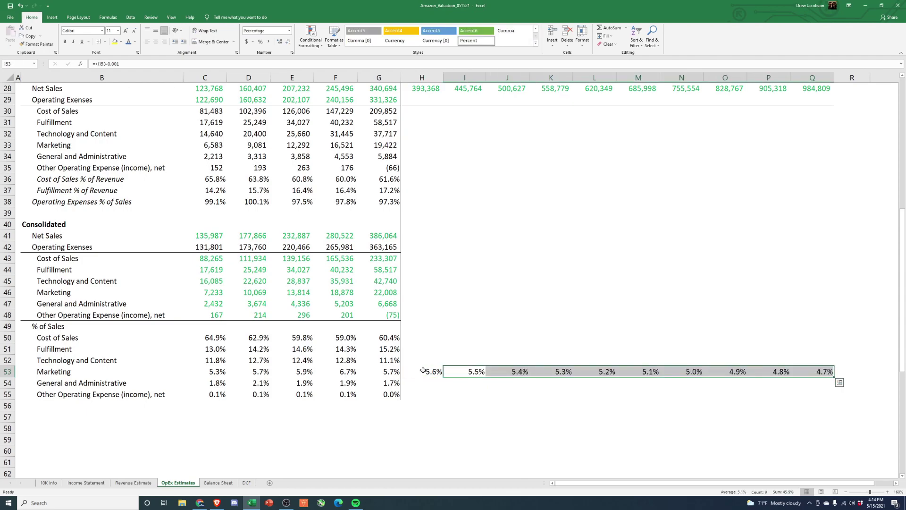
{"action": "left_click", "coordinate": [423, 370]}
{"action": "key", "text": "ctrl+shift+Right"}
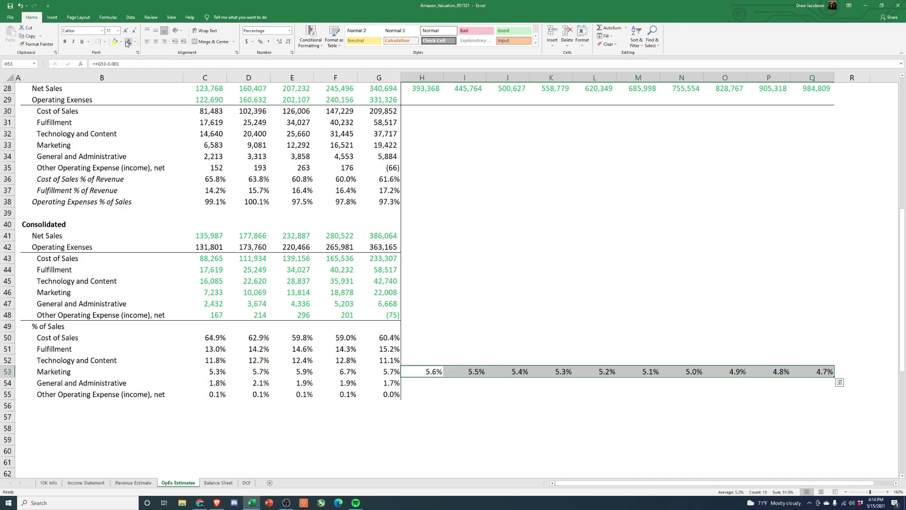
{"action": "left_click", "coordinate": [129, 42]}
{"action": "left_click", "coordinate": [822, 373]}
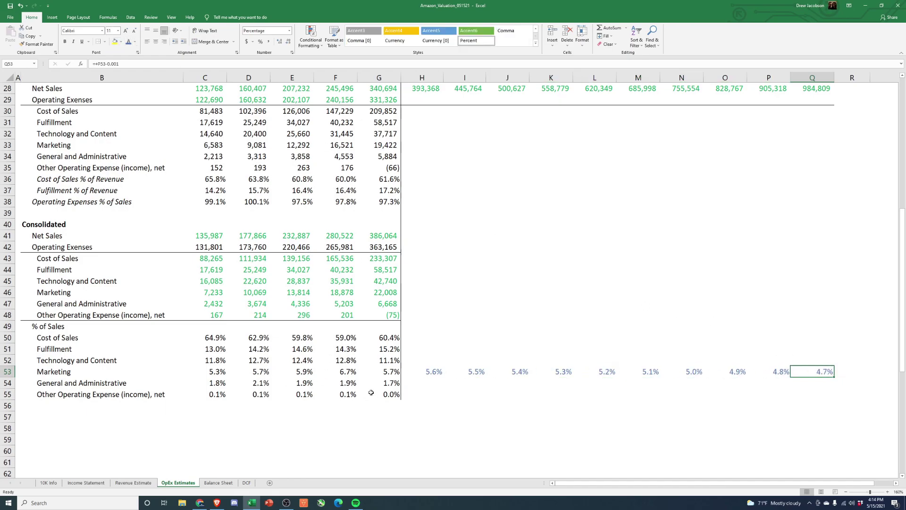
- Review the historical General and Administrative percentages before forecasting
{"action": "left_click", "coordinate": [416, 381]}
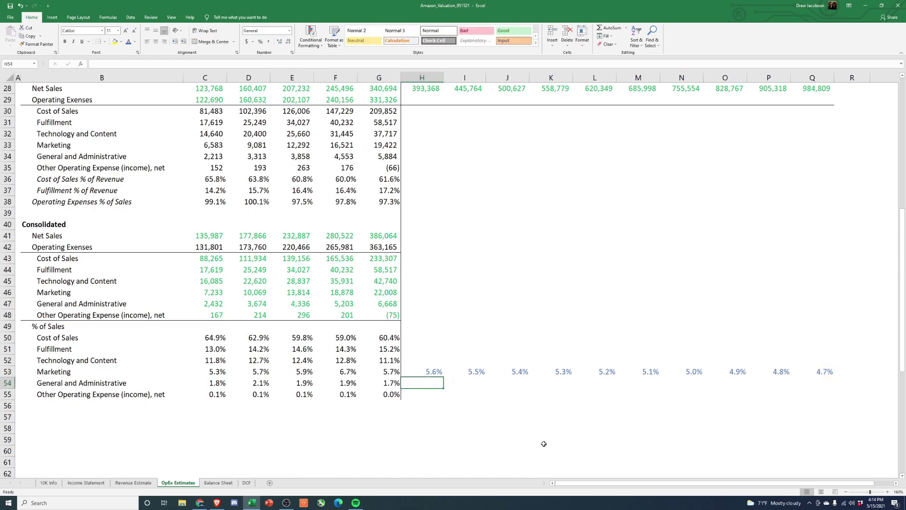
{"action": "key", "text": "Left"}
{"action": "key", "text": "Left"}
{"action": "key", "text": "Left"}
{"action": "key", "text": "Left"}
{"action": "key", "text": "Left"}
{"action": "key", "text": "shift+Right"}
{"action": "key", "text": "shift+Right"}
{"action": "key", "text": "shift+Right"}
{"action": "key", "text": "shift+Right"}
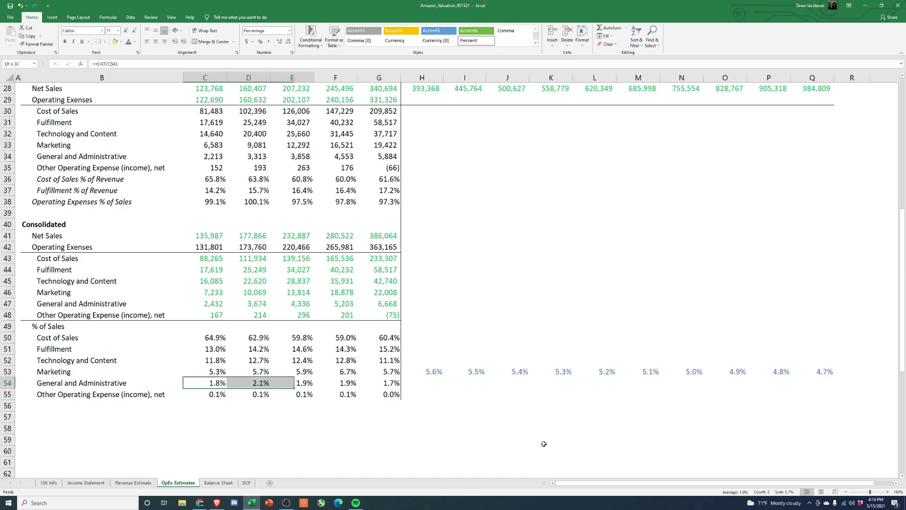
{"action": "key", "text": "Right"}
{"action": "key", "text": "Right"}
{"action": "key", "text": "Right"}
{"action": "key", "text": "Right"}
{"action": "key", "text": "Right"}
{"action": "key", "text": "Right"}
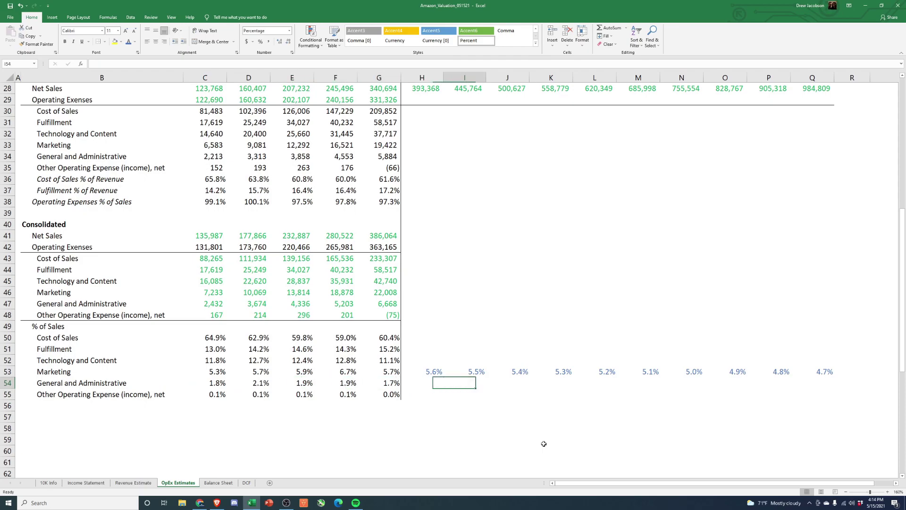
{"action": "key", "text": "Left"}
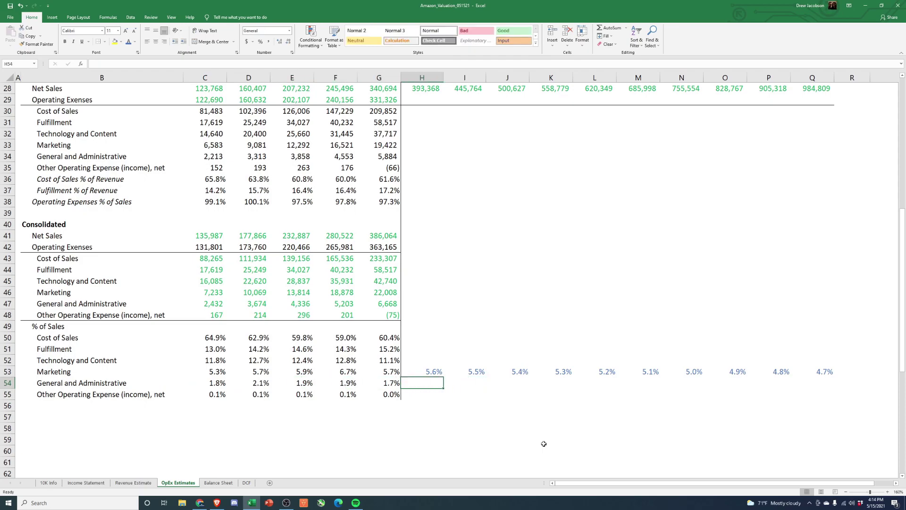
- Enter the first G&A forecast in H54 as G54 minus a small yearly decrease
{"action": "type", "text": "+"}
{"action": "key", "text": "Left"}
{"action": "type", "text": "-0"}
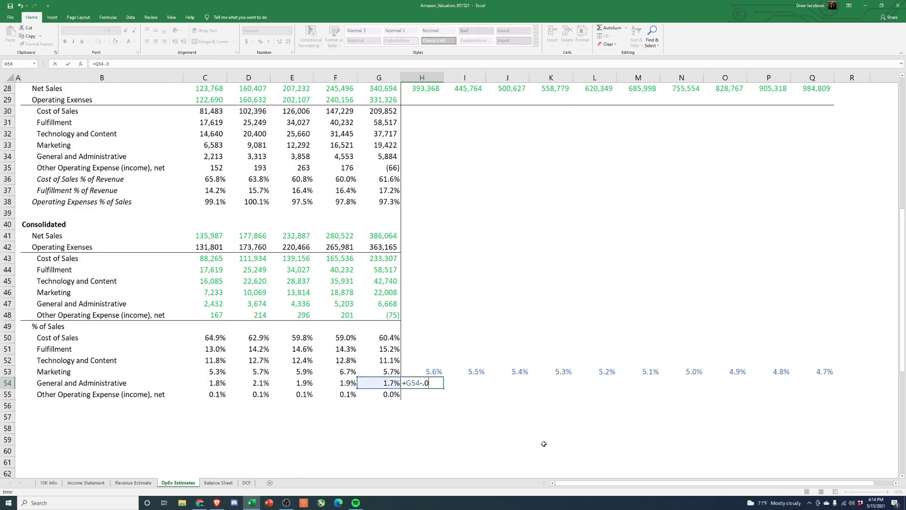
{"action": "type", "text": ".005"}
{"action": "key", "text": "ctrl+Return"}
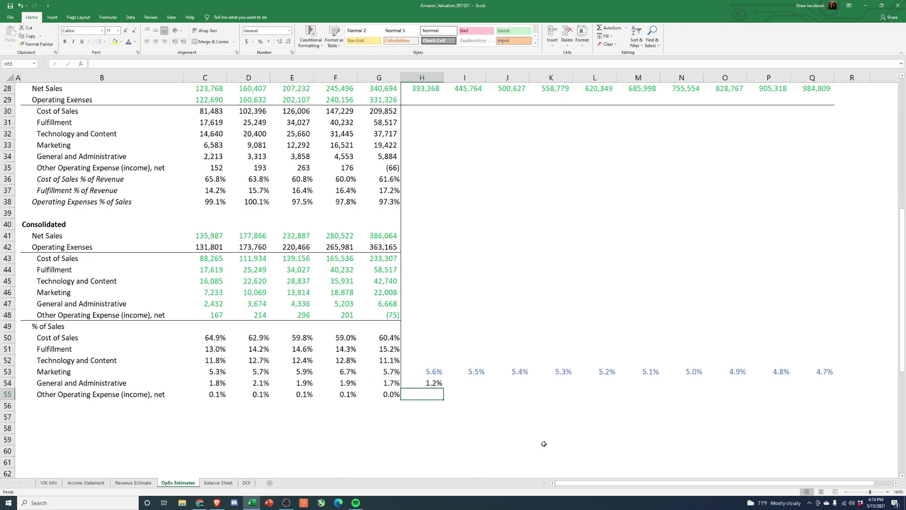
{"action": "key", "text": "F2"}
{"action": "key", "text": "BackSpace"}
{"action": "key", "text": "BackSpace"}
{"action": "key", "text": "BackSpace"}
{"action": "key", "text": "BackSpace"}
{"action": "key", "text": "BackSpace"}
{"action": "key", "text": "BackSpace"}
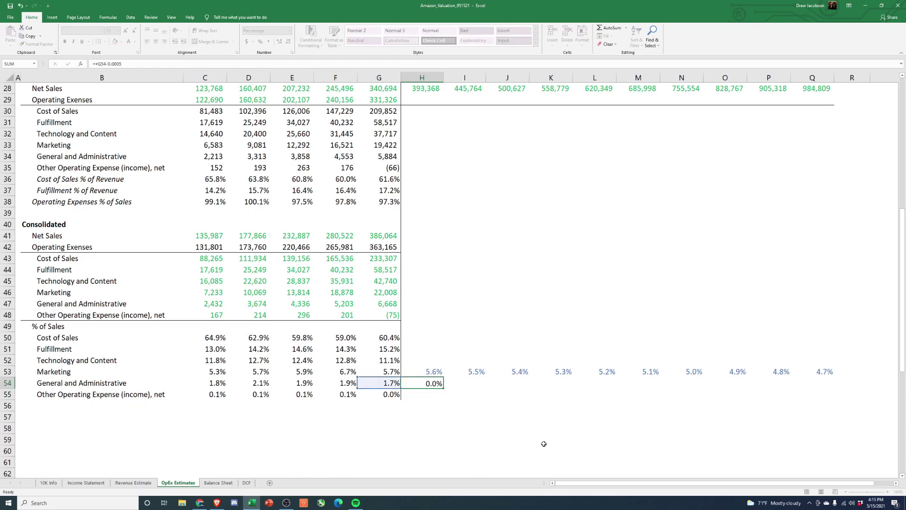
{"action": "key", "text": "ctrl+Return"}
- Paste the H54 formula as formulas only across I54:Q54
{"action": "key", "text": "ctrl+c"}
{"action": "key", "text": "Right"}
{"action": "key", "text": "shift+Right"}
{"action": "key", "text": "shift+Right"}
{"action": "key", "text": "shift+Right"}
{"action": "key", "text": "shift+Right"}
{"action": "key", "text": "shift+Right"}
{"action": "key", "text": "shift+Right"}
{"action": "key", "text": "shift+Right"}
{"action": "key", "text": "shift+Right"}
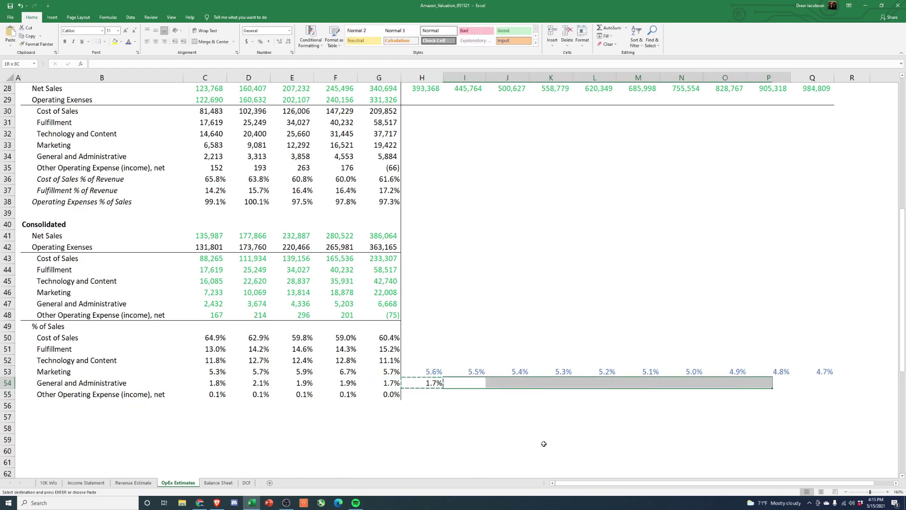
{"action": "key", "text": "alt+e"}
{"action": "key", "text": "s"}
{"action": "key", "text": "Return"}
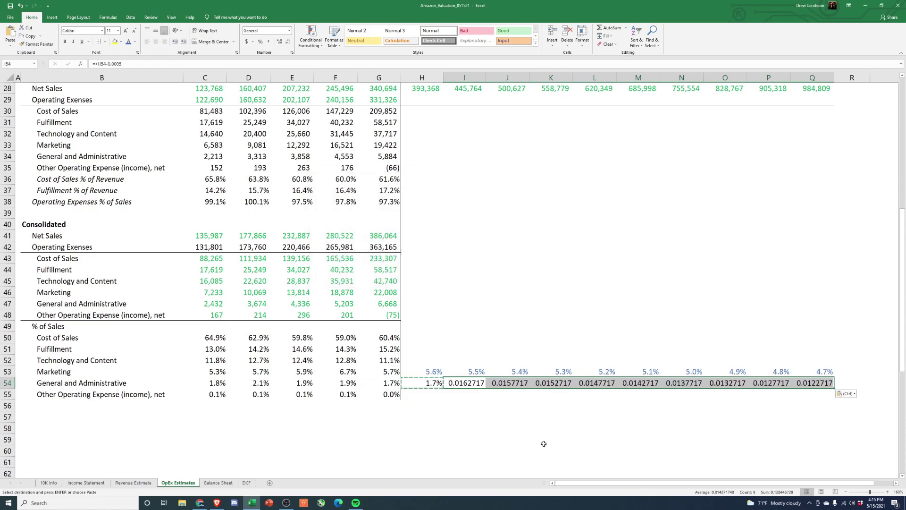
{"action": "key", "text": "Left"}
{"action": "key", "text": "Escape"}
{"action": "key", "text": "ctrl+shift+Right"}
- Format the G&A forecasts H54:Q54 as percentages with one decimal
{"action": "key", "text": "ctrl+shift+5"}
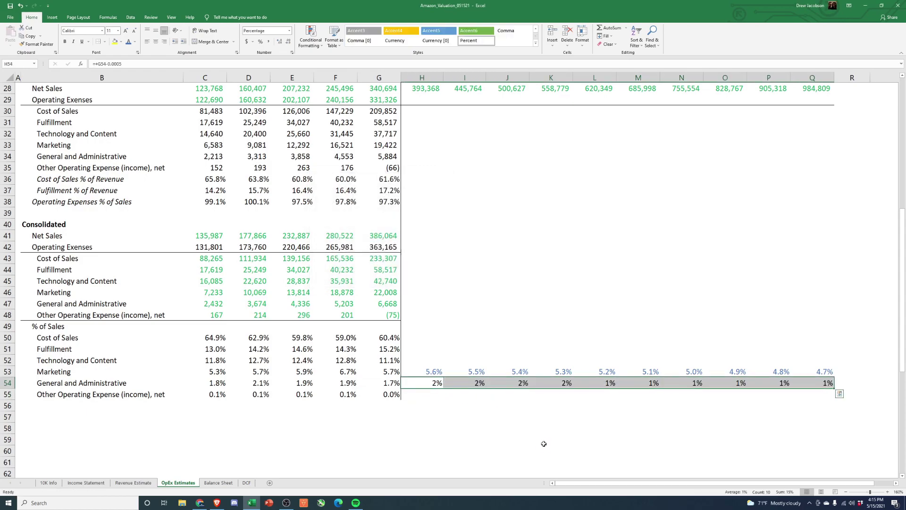
{"action": "key", "text": "alt+h"}
{"action": "key", "text": "0"}
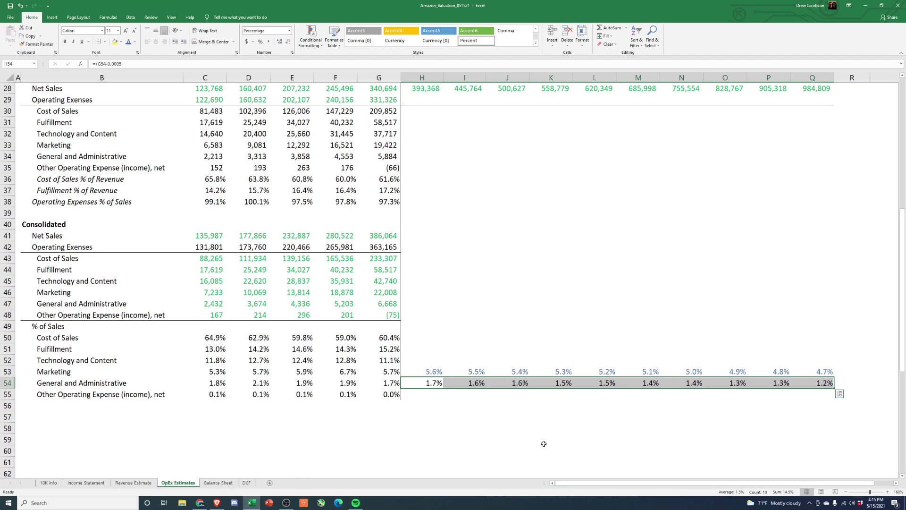
{"action": "key", "text": "shift+BackSpace"}
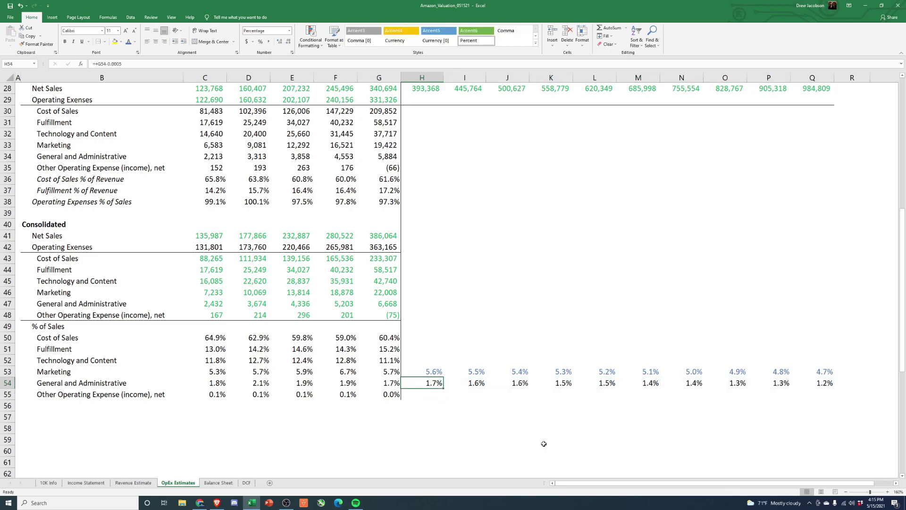
- Revise H54 to =+G54-0.00025 and recopy it across I54:Q54
{"action": "left_click", "coordinate": [125, 67]}
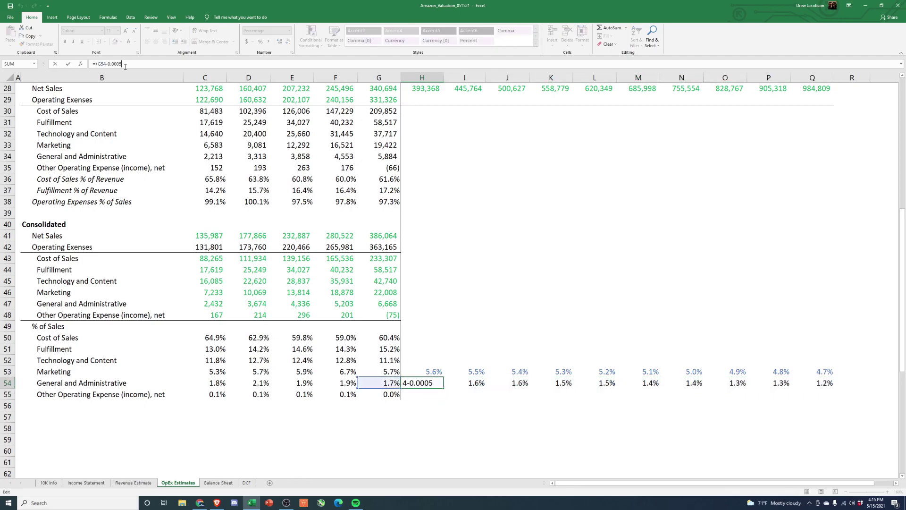
{"action": "key", "text": "BackSpace"}
{"action": "type", "text": "5"}
{"action": "key", "text": "ctrl+Return"}
{"action": "key", "text": "ctrl+c"}
{"action": "key", "text": "Right"}
{"action": "key", "text": "shift+Right"}
{"action": "key", "text": "shift+Right"}
{"action": "key", "text": "shift+Right"}
{"action": "key", "text": "shift+Right"}
{"action": "key", "text": "shift+Right"}
{"action": "key", "text": "shift+Right"}
{"action": "key", "text": "shift+Right"}
{"action": "key", "text": "shift+Right"}
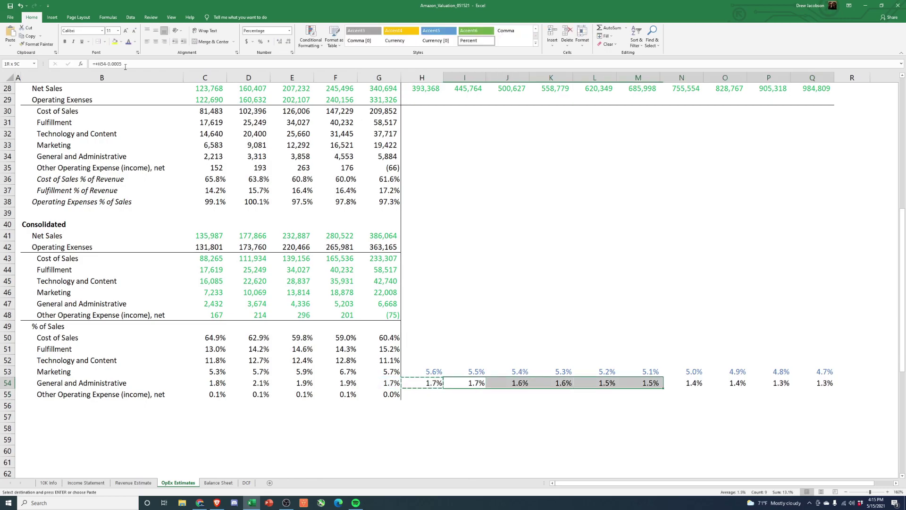
{"action": "key", "text": "Return"}
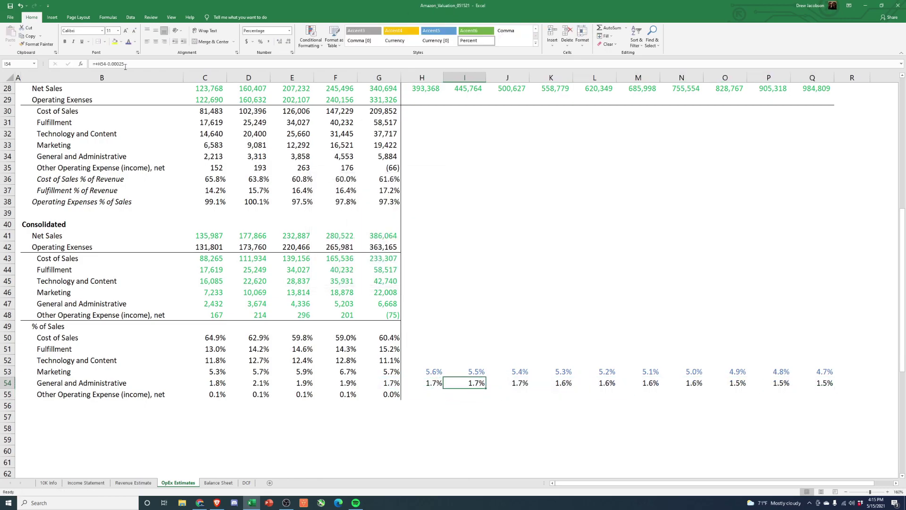
{"action": "left_click", "coordinate": [433, 383]}
{"action": "key", "text": "ctrl+shift+Right"}
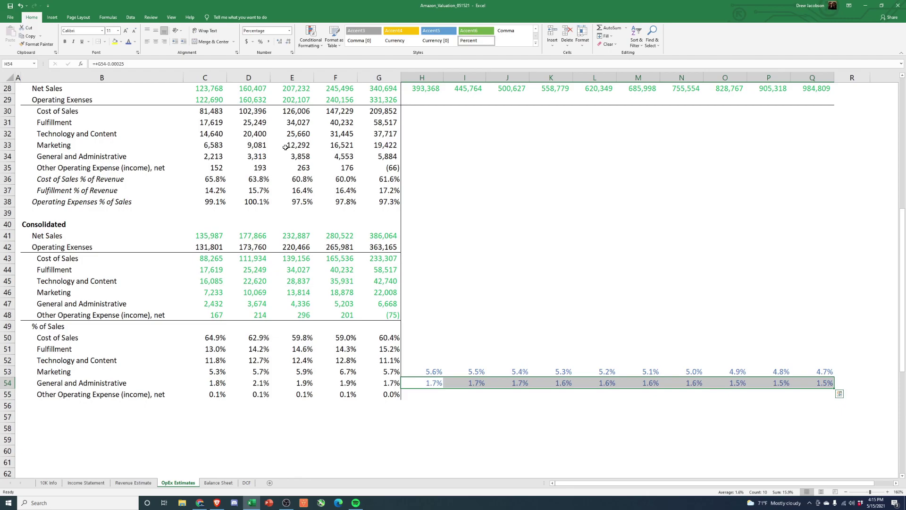
- Enter 0 in H55 and format it as a one-decimal percentage
{"action": "scroll", "coordinate": [491, 114], "scroll_direction": "up", "scroll_amount": 9}
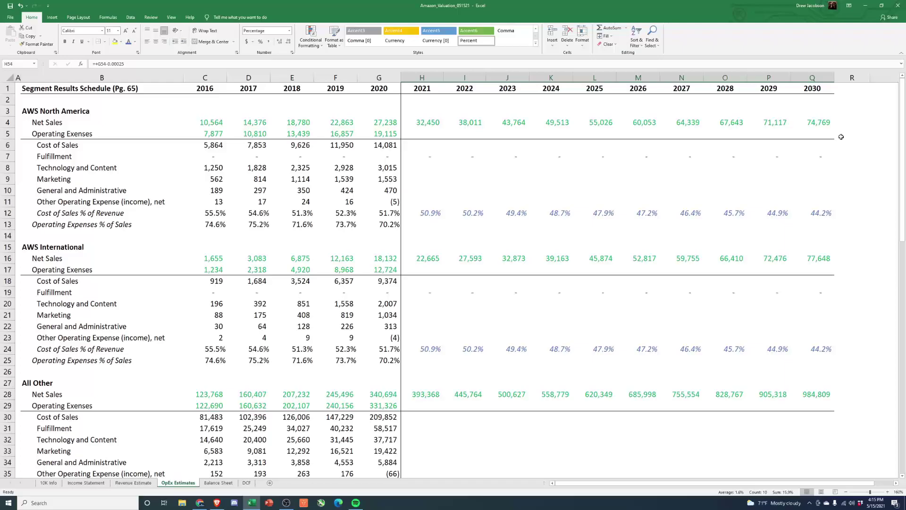
{"action": "scroll", "coordinate": [709, 162], "scroll_direction": "down", "scroll_amount": 7}
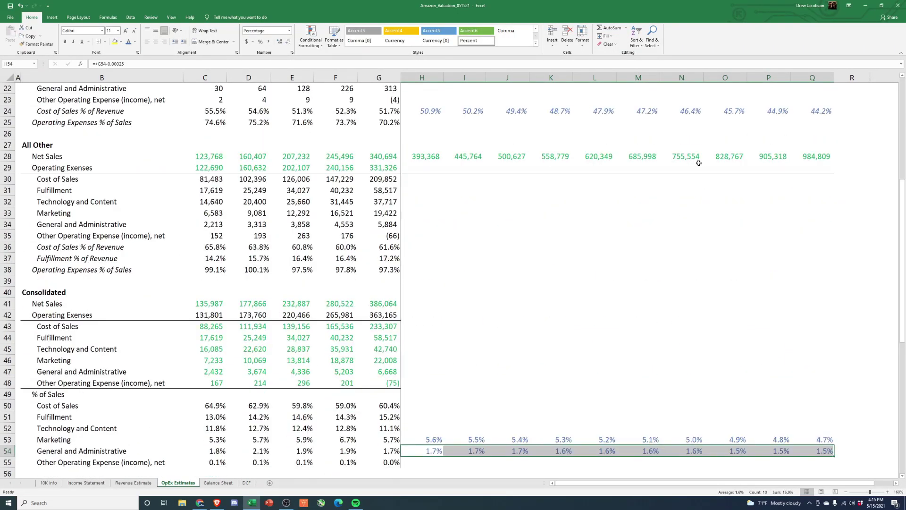
{"action": "scroll", "coordinate": [698, 163], "scroll_direction": "down", "scroll_amount": 4}
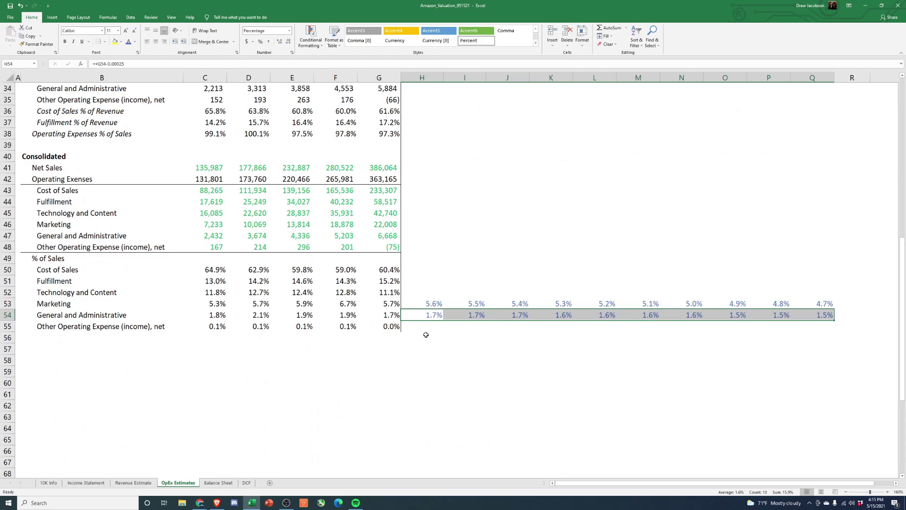
{"action": "key", "text": "Down"}
{"action": "type", "text": "0"}
{"action": "key", "text": "ctrl+Return"}
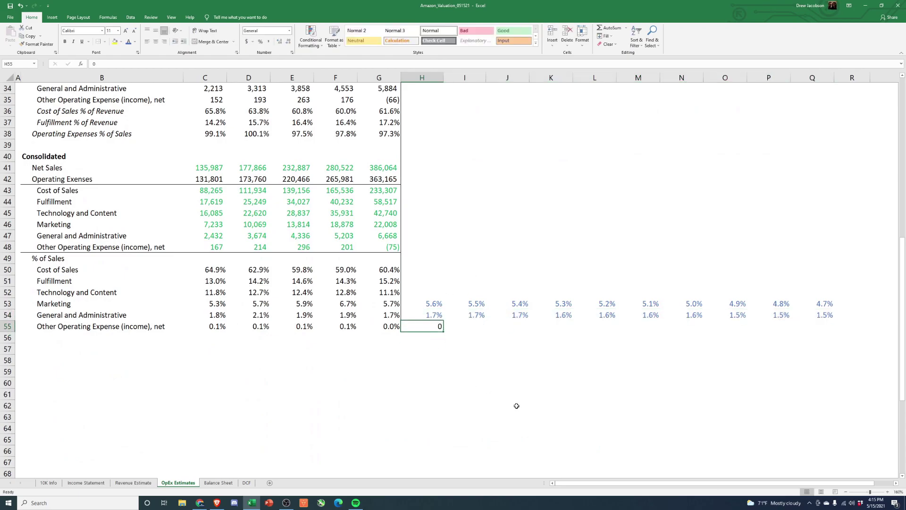
{"action": "key", "text": "ctrl+shift+5"}
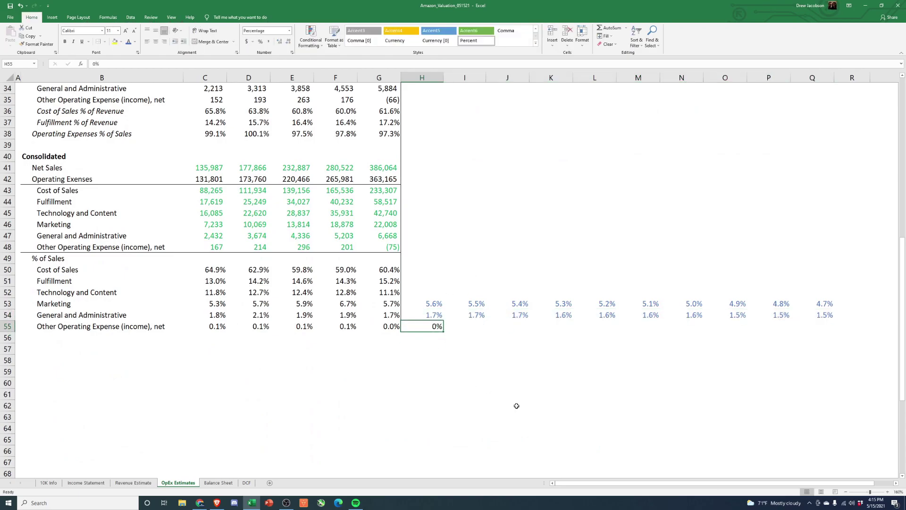
{"action": "key", "text": "alt+h"}
{"action": "key", "text": "0"}
- Set I55 to =H55 and copy it across J55:Q55
{"action": "key", "text": "Right"}
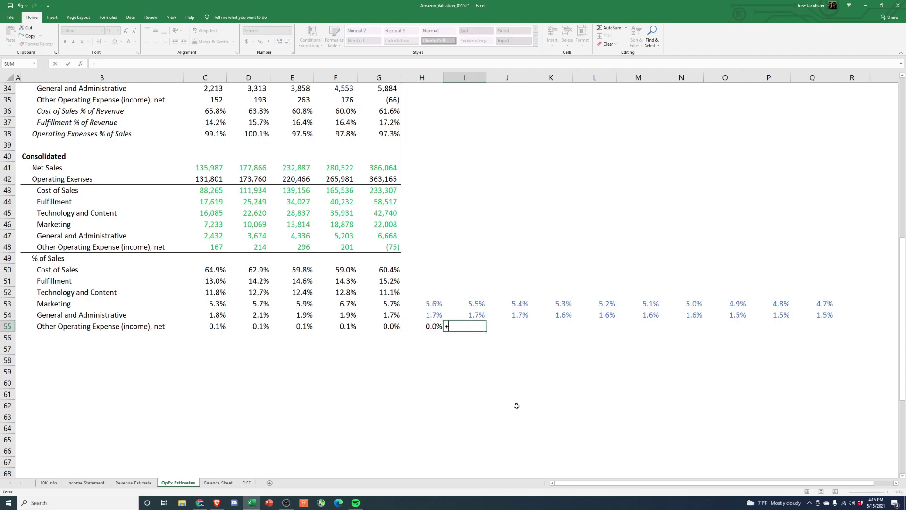
{"action": "type", "text": "="}
{"action": "key", "text": "Left"}
{"action": "key", "text": "ctrl+Return"}
{"action": "key", "text": "ctrl+c"}
{"action": "key", "text": "Right"}
{"action": "key", "text": "shift+Right"}
{"action": "key", "text": "shift+Right"}
{"action": "key", "text": "shift+Right"}
{"action": "key", "text": "shift+Right"}
{"action": "key", "text": "shift+Right"}
{"action": "key", "text": "shift+Right"}
{"action": "key", "text": "shift+Right"}
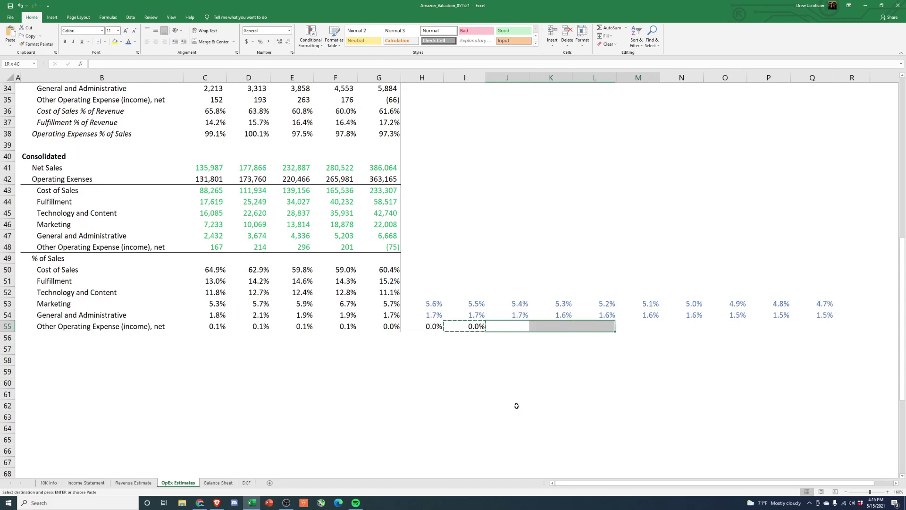
{"action": "key", "text": "Return"}
- Format H55:Q55 as percentages with one decimal place
{"action": "key", "text": "Left"}
{"action": "key", "text": "Left"}
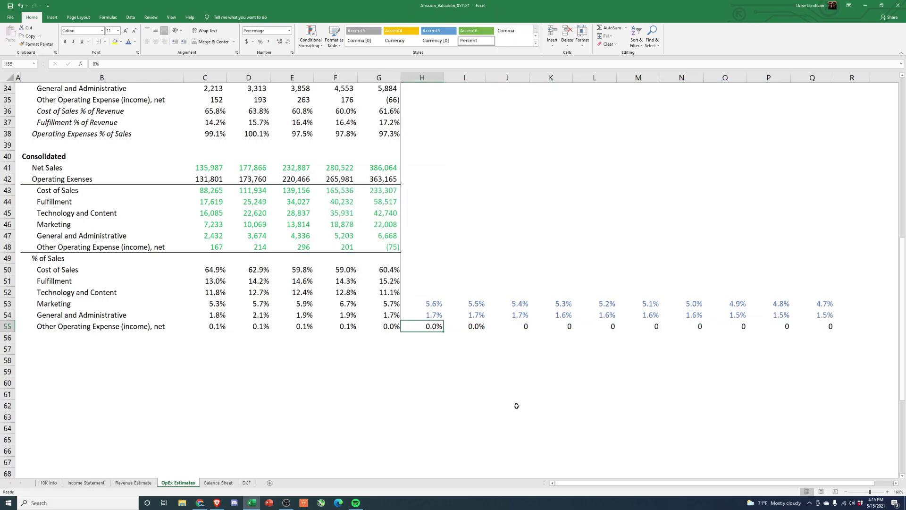
{"action": "key", "text": "ctrl+shift+Right"}
{"action": "key", "text": "ctrl+shift+5"}
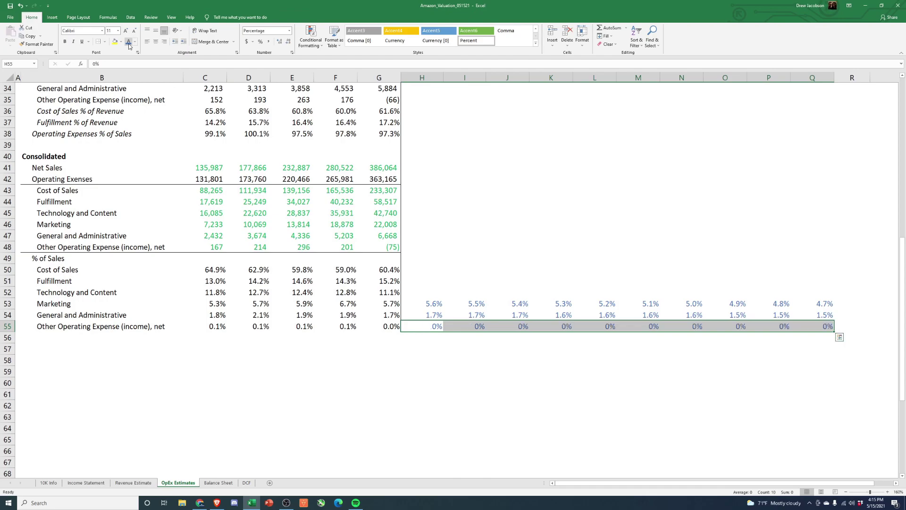
{"action": "key", "text": "alt+h"}
- Forecast 2021 Technology and Content % of Sales in H52 as G52 plus 0.4 points (11.5%)
{"action": "key", "text": "0"}
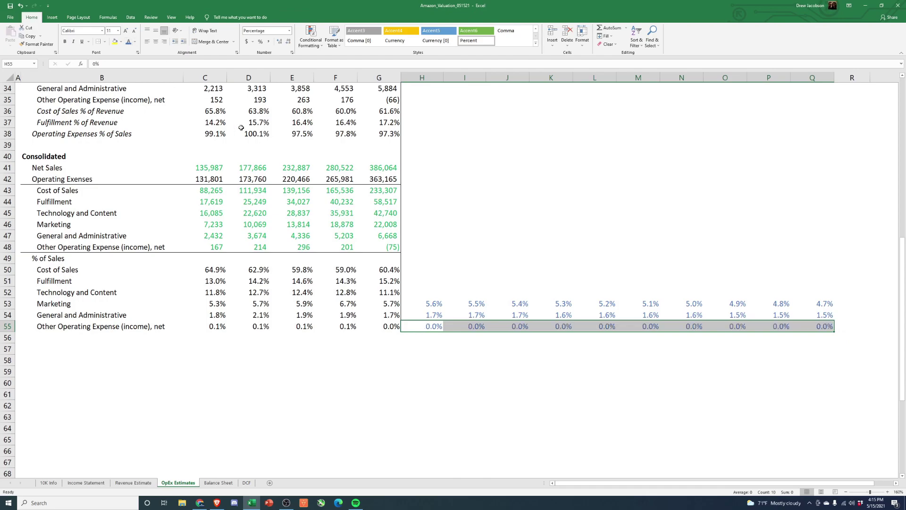
{"action": "left_click", "coordinate": [415, 273]}
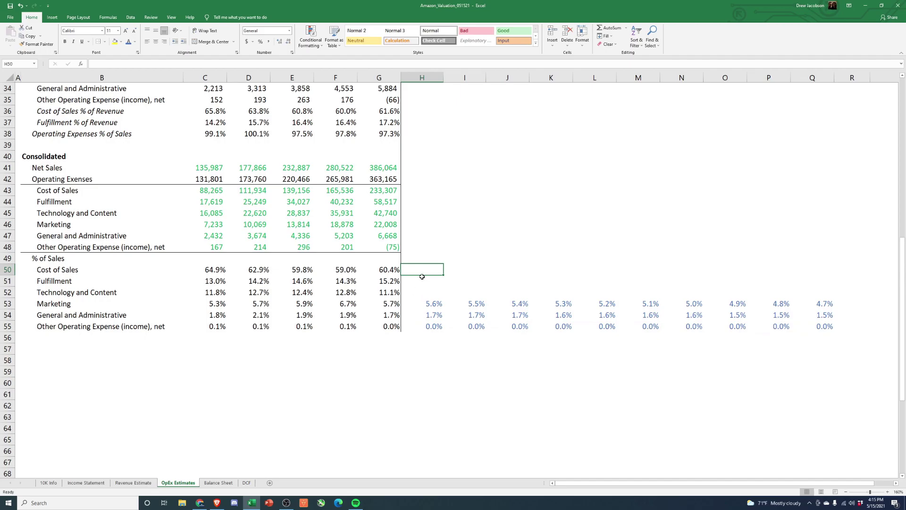
{"action": "key", "text": "Down"}
{"action": "key", "text": "Down"}
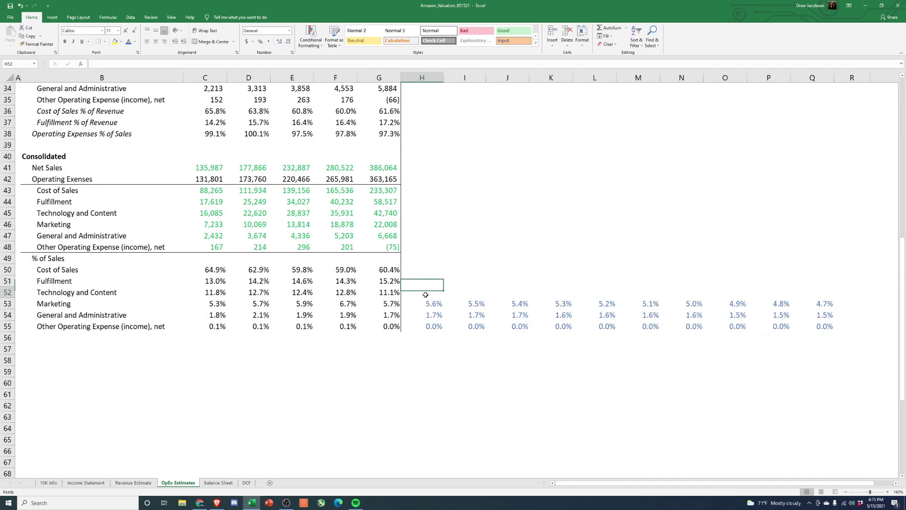
{"action": "left_click_drag", "start_coordinate": [209, 292], "coordinate": [371, 299]}
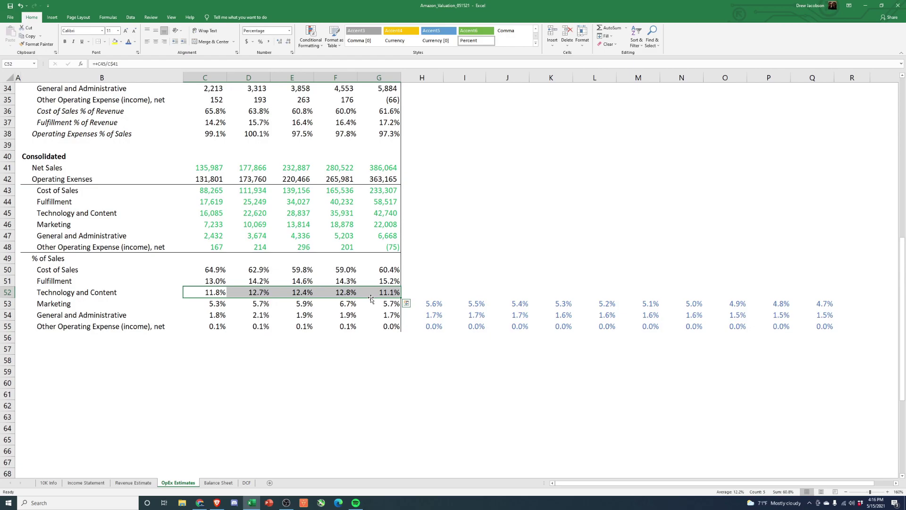
{"action": "key", "text": "Right"}
{"action": "key", "text": "Right"}
{"action": "key", "text": "Right"}
{"action": "key", "text": "Right"}
{"action": "key", "text": "Right"}
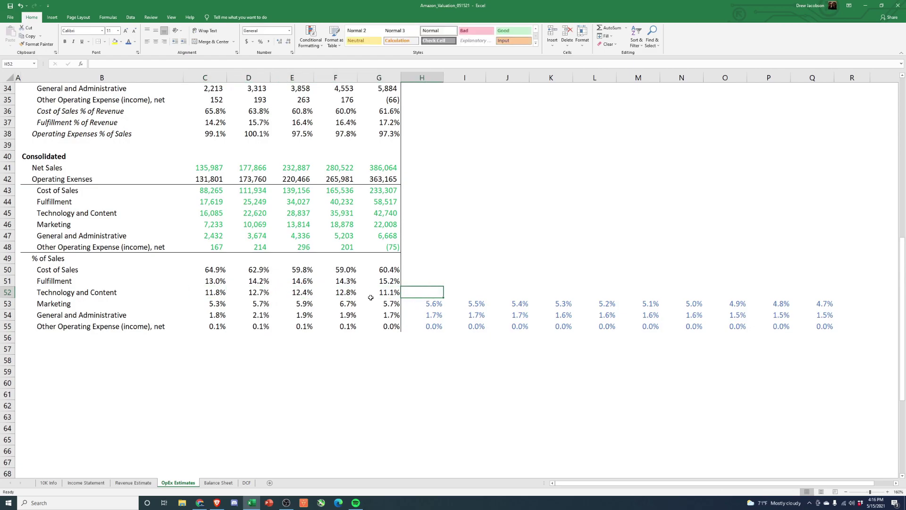
{"action": "type", "text": "+"}
{"action": "left_click", "coordinate": [371, 298]}
{"action": "type", "text": "+.004"}
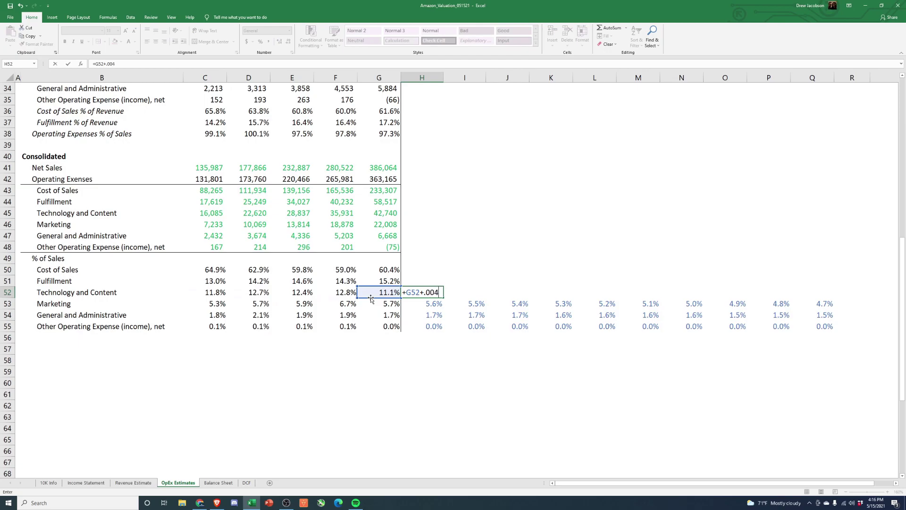
{"action": "key", "text": "Return"}
- Copy the H52 growth formula into I52:J52 so the forecast climbs to 12.3%
{"action": "key", "text": "Up"}
{"action": "key", "text": "ctrl+c"}
{"action": "key", "text": "Right"}
{"action": "key", "text": "shift+Right"}
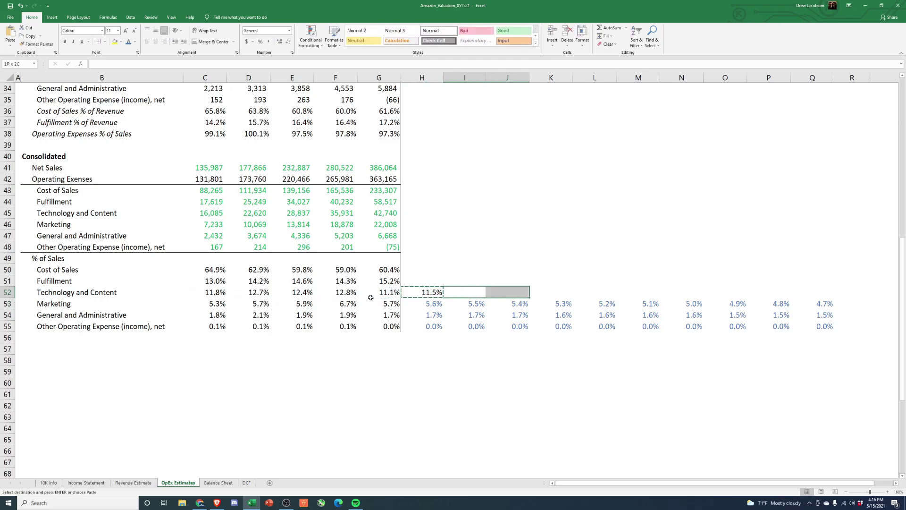
{"action": "key", "text": "ctrl+v"}
{"action": "key", "text": "Escape"}
{"action": "key", "text": "shift+Left"}
{"action": "key", "text": "Left"}
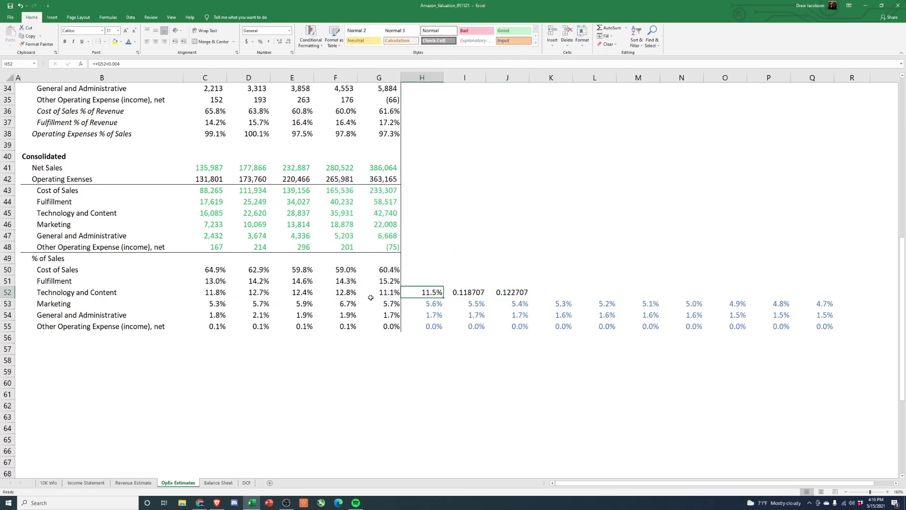
- Format the H52:Q52 forecasts as percentages with one decimal place
{"action": "key", "text": "shift+Right"}
{"action": "key", "text": "shift+Right"}
{"action": "key", "text": "shift+Right"}
{"action": "key", "text": "shift+Right"}
{"action": "key", "text": "shift+Right"}
{"action": "key", "text": "shift+Right"}
{"action": "key", "text": "shift+Right"}
{"action": "key", "text": "shift+Right"}
{"action": "key", "text": "shift+Right"}
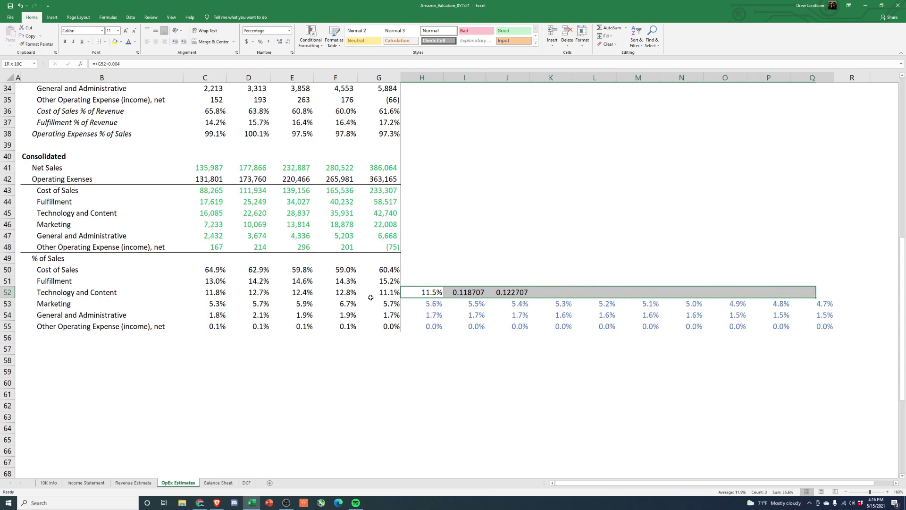
{"action": "key", "text": "ctrl+shift+5"}
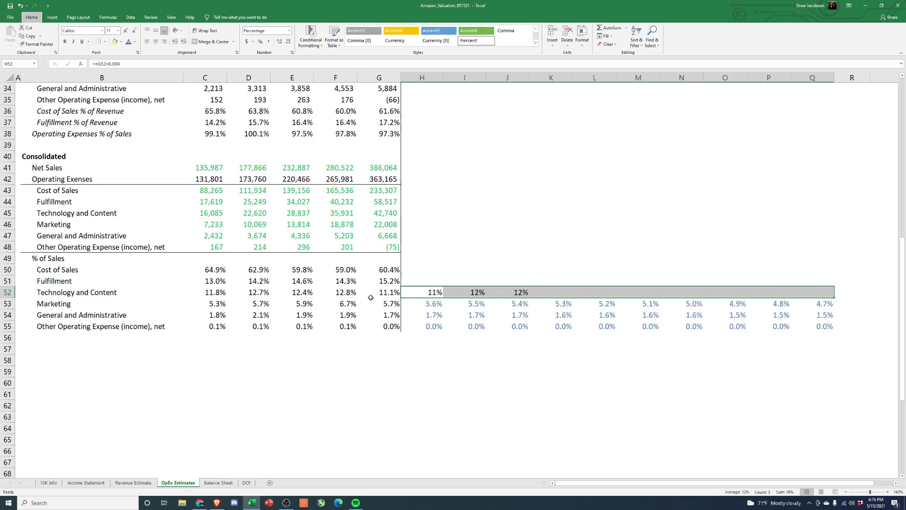
{"action": "key", "text": "alt+h"}
{"action": "key", "text": "0"}
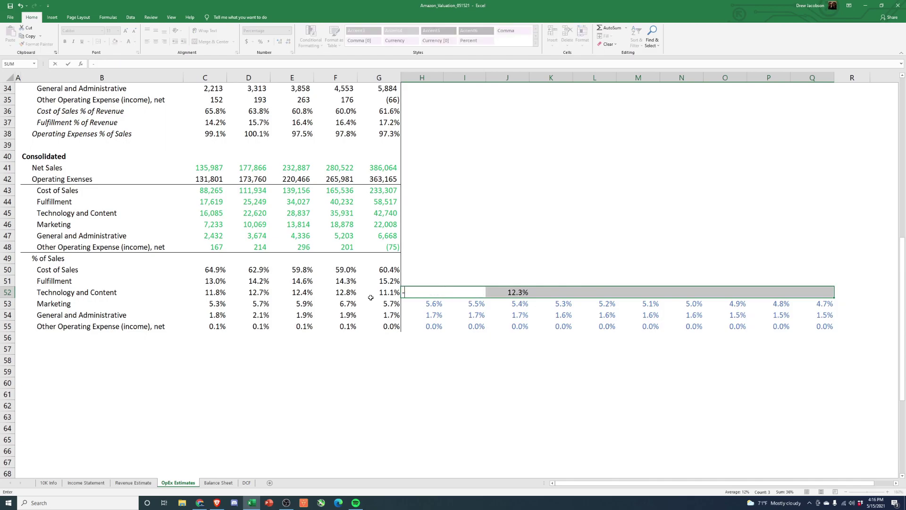
{"action": "key", "text": "alt+h"}
{"action": "key", "text": "0"}
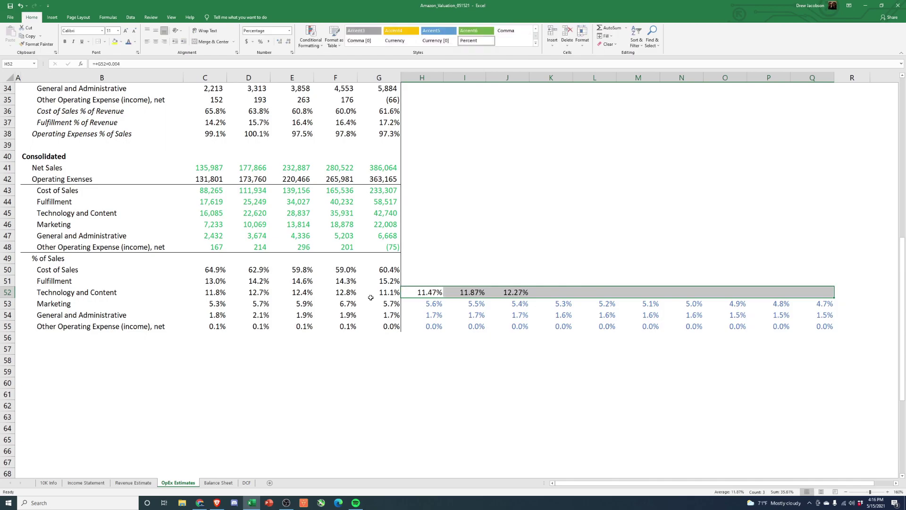
{"action": "key", "text": "ctrl+shift+Left"}
{"action": "key", "text": "shift+Right"}
{"action": "key", "text": "shift+Right"}
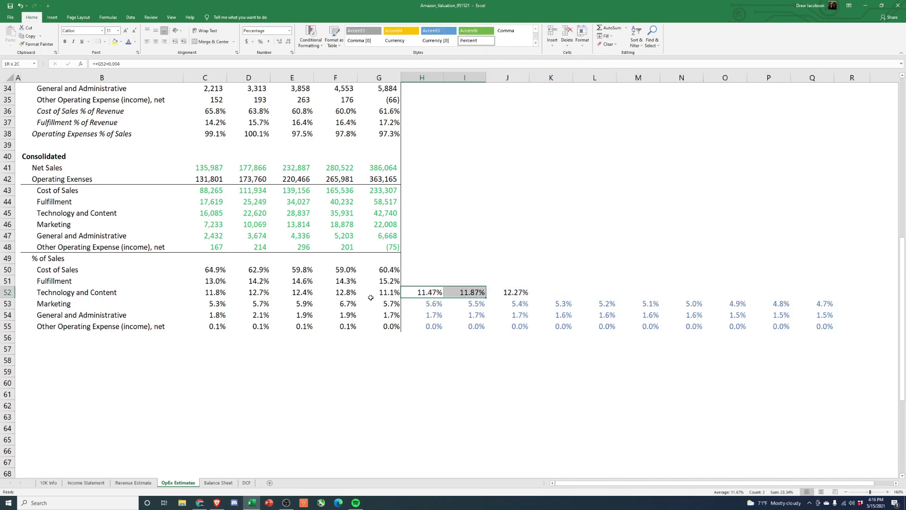
{"action": "key", "text": "shift+Right"}
{"action": "key", "text": "shift+Right"}
{"action": "key", "text": "shift+Right"}
{"action": "key", "text": "shift+Right"}
{"action": "key", "text": "shift+Right"}
{"action": "key", "text": "shift+Right"}
{"action": "key", "text": "shift+Right"}
{"action": "key", "text": "alt+h"}
{"action": "key", "text": "9"}
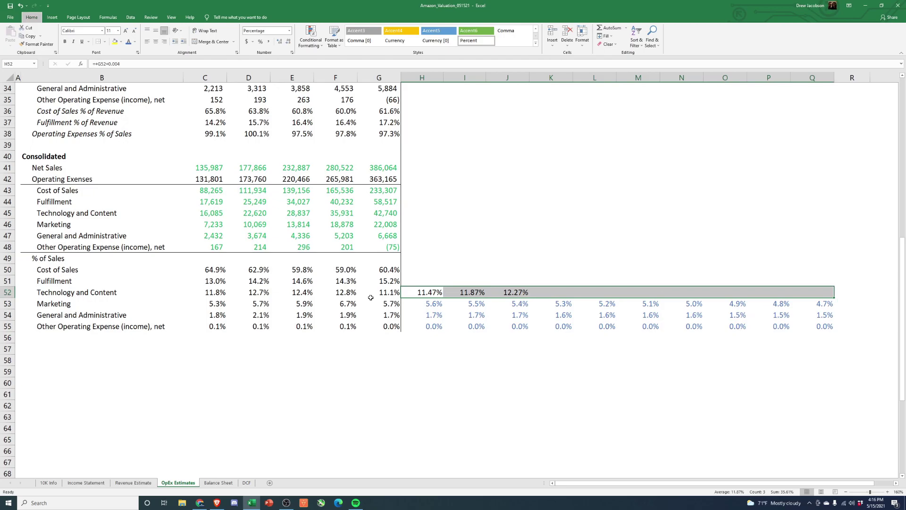
- Set K52 to =J52 and copy it across L52:Q52 to hold 12.3% through 2030
{"action": "key", "text": "ctrl+shift+Left"}
{"action": "key", "text": "Right"}
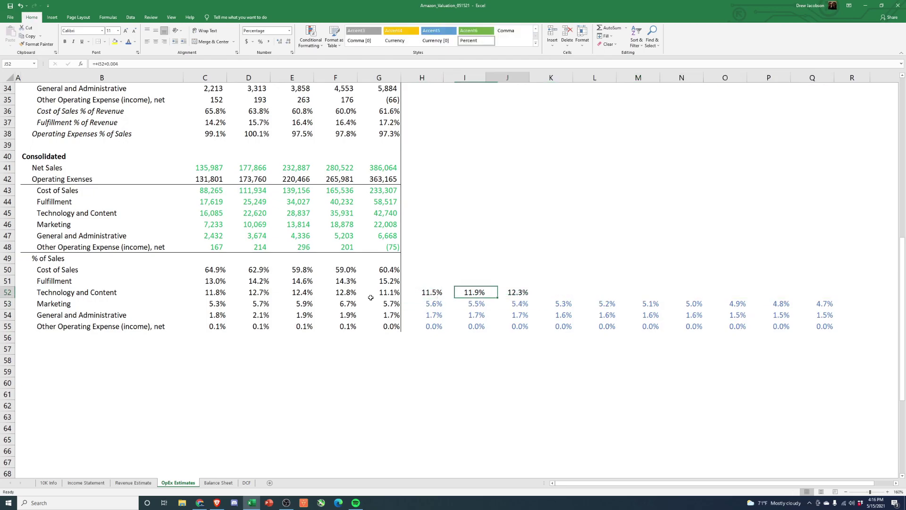
{"action": "key", "text": "Right"}
{"action": "key", "text": "Right"}
{"action": "type", "text": "+"}
{"action": "key", "text": "Left"}
{"action": "key", "text": "ctrl+Return"}
{"action": "key", "text": "ctrl+c"}
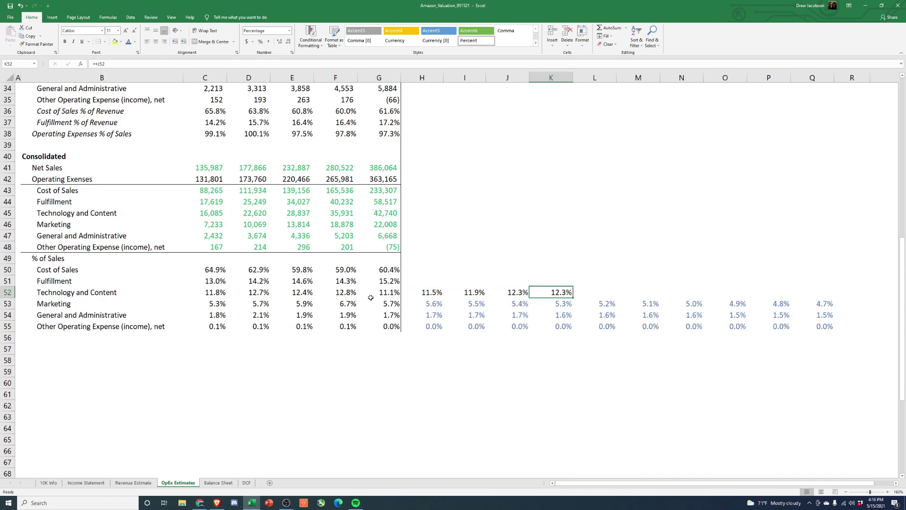
{"action": "key", "text": "Right"}
{"action": "key", "text": "shift+Right"}
{"action": "key", "text": "shift+Right"}
{"action": "key", "text": "shift+Right"}
{"action": "key", "text": "shift+Right"}
{"action": "key", "text": "shift+Right"}
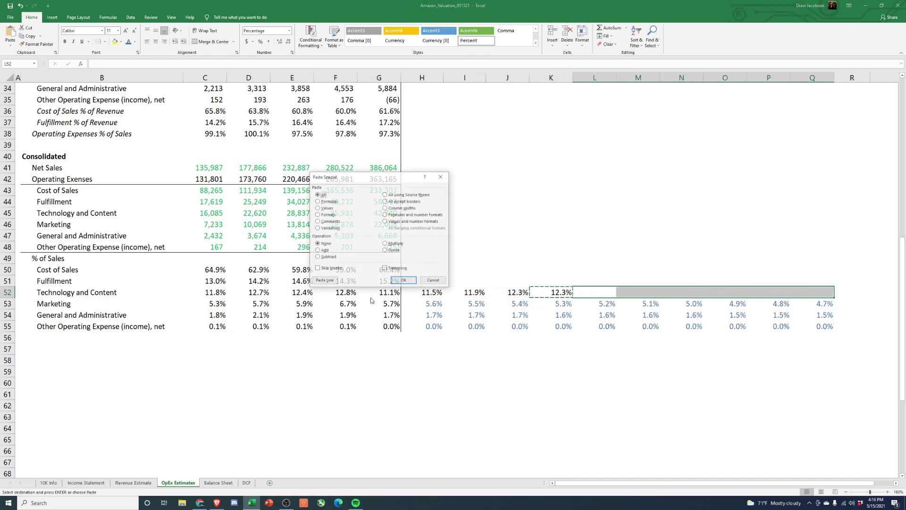
{"action": "key", "text": "Left"}
{"action": "key", "text": "Left"}
{"action": "key", "text": "Left"}
{"action": "key", "text": "Left"}
- Colour the H52:Q52 Technology and Content forecasts blue
{"action": "key", "text": "ctrl+shift+Right"}
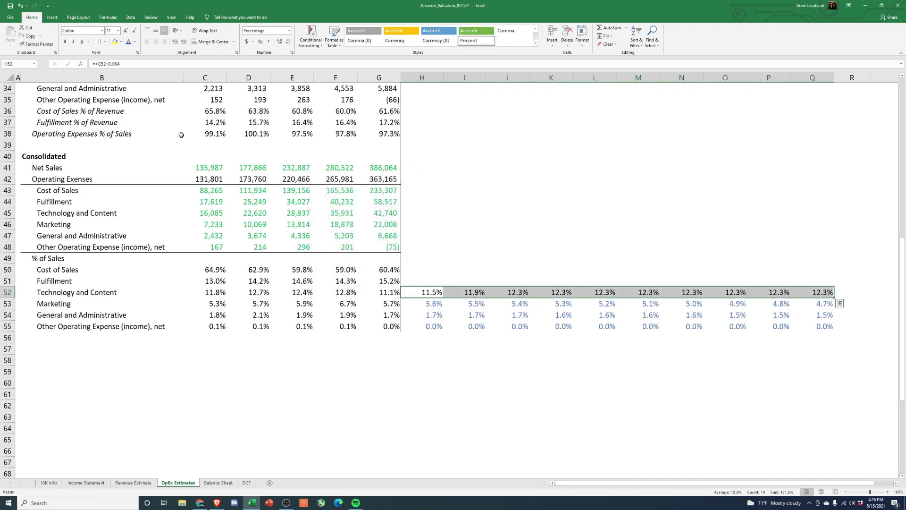
{"action": "left_click", "coordinate": [128, 42]}
{"action": "left_click", "coordinate": [638, 243]}
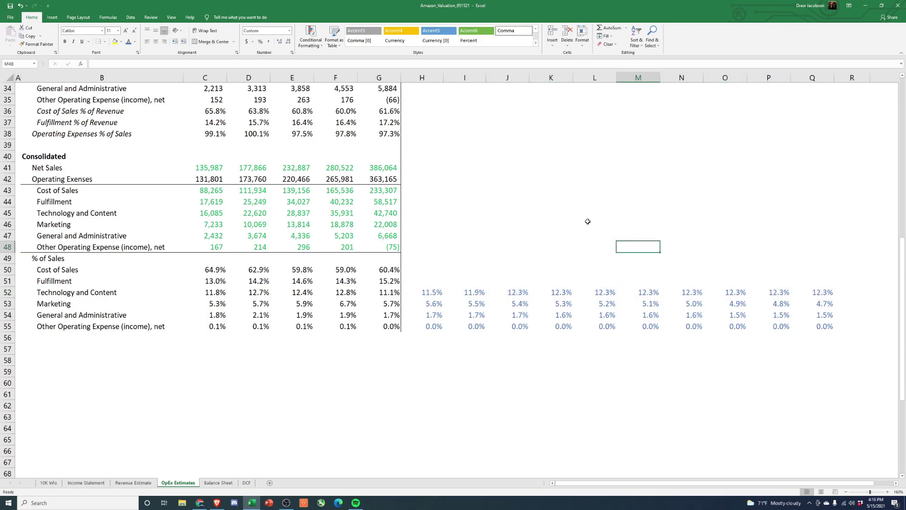
- Enter =H$4*H52 in H8 for 2021 North America Technology and Content (3,722)
{"action": "left_click_drag", "start_coordinate": [435, 291], "coordinate": [824, 294]}
{"action": "scroll", "coordinate": [544, 341], "scroll_direction": "up", "scroll_amount": 11}
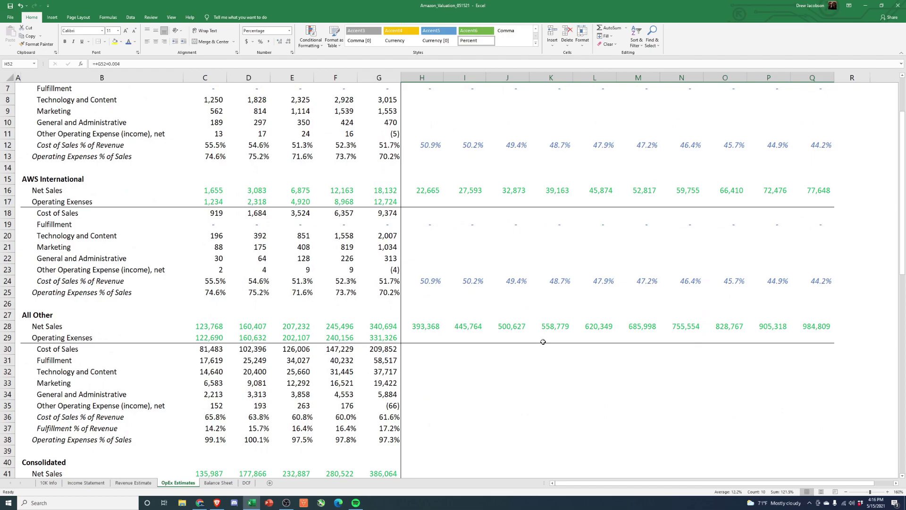
{"action": "left_click", "coordinate": [418, 170]}
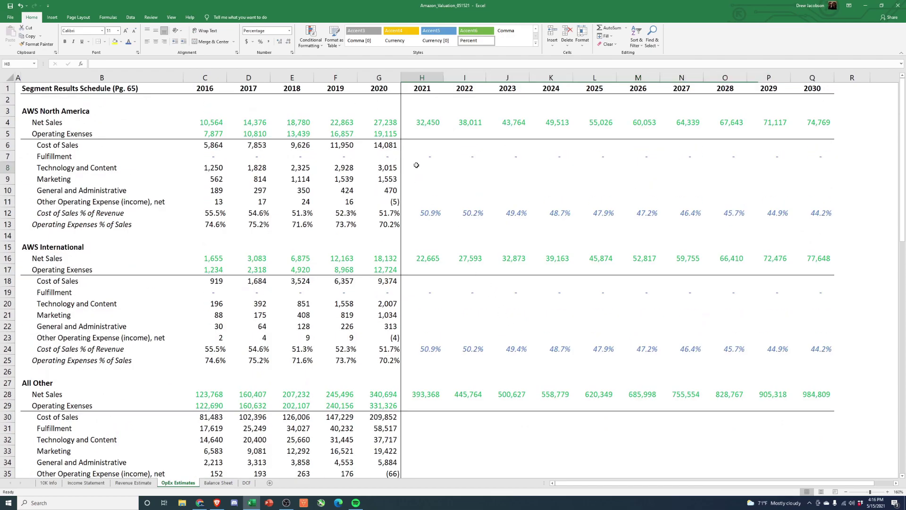
{"action": "type", "text": "+"}
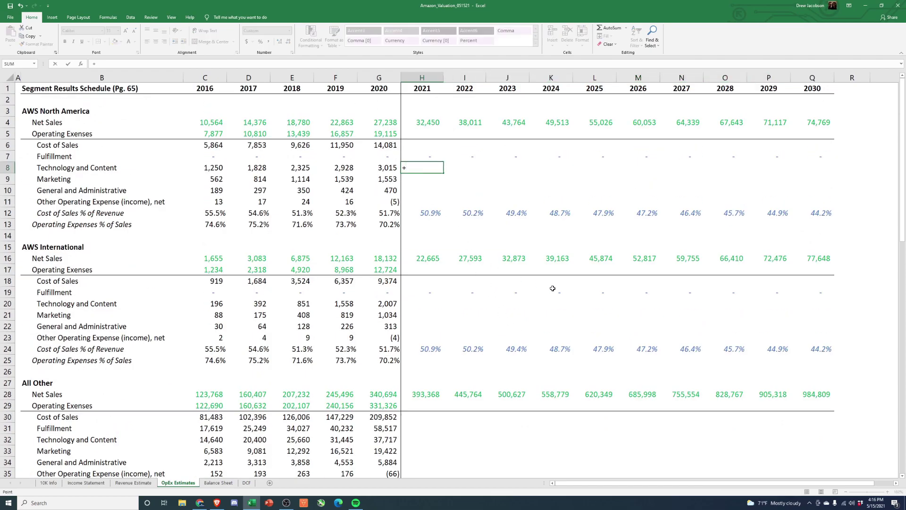
{"action": "key", "text": "Left"}
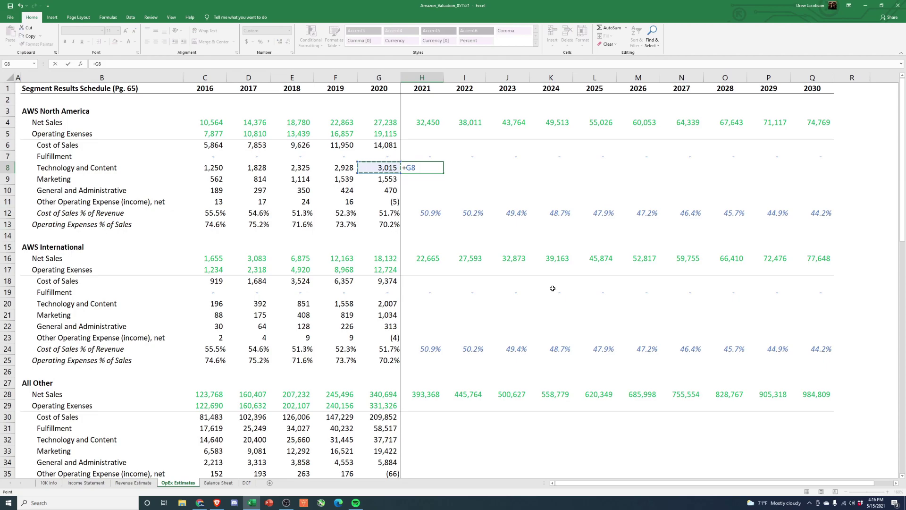
{"action": "key", "text": "Escape"}
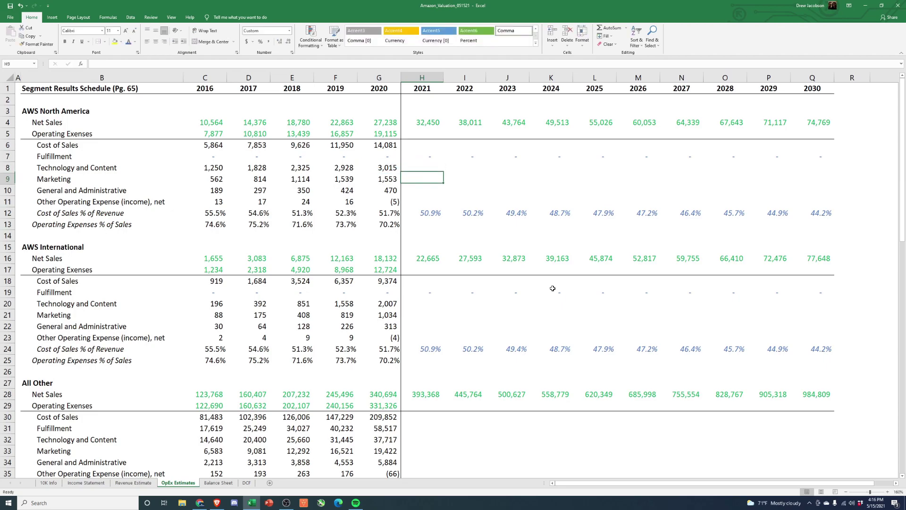
{"action": "type", "text": "+"}
{"action": "key", "text": "Up"}
{"action": "key", "text": "Up"}
{"action": "key", "text": "Up"}
{"action": "key", "text": "Up"}
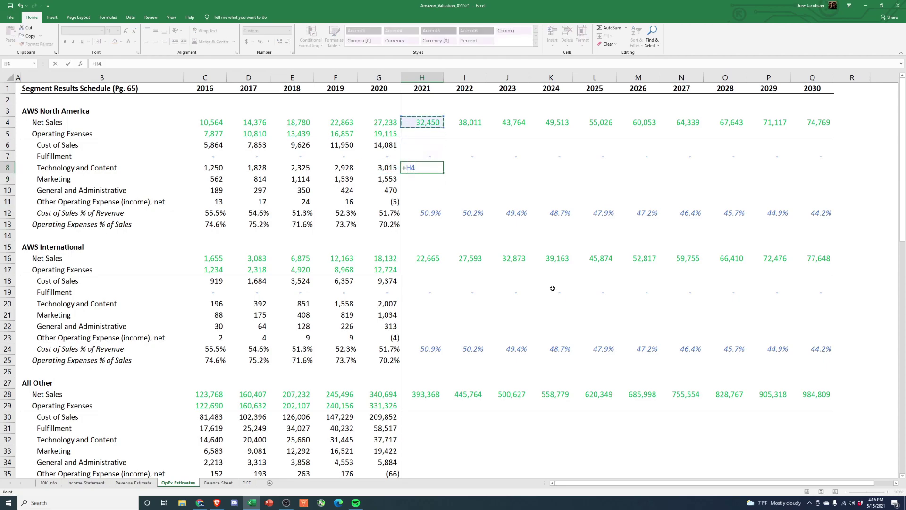
{"action": "type", "text": "*"}
{"action": "scroll", "coordinate": [553, 288], "scroll_direction": "down", "scroll_amount": 9}
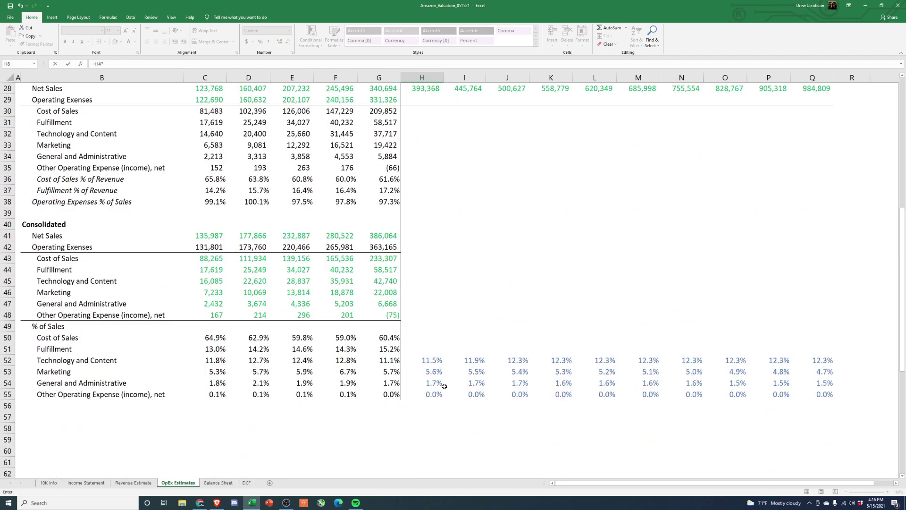
{"action": "left_click", "coordinate": [428, 361]}
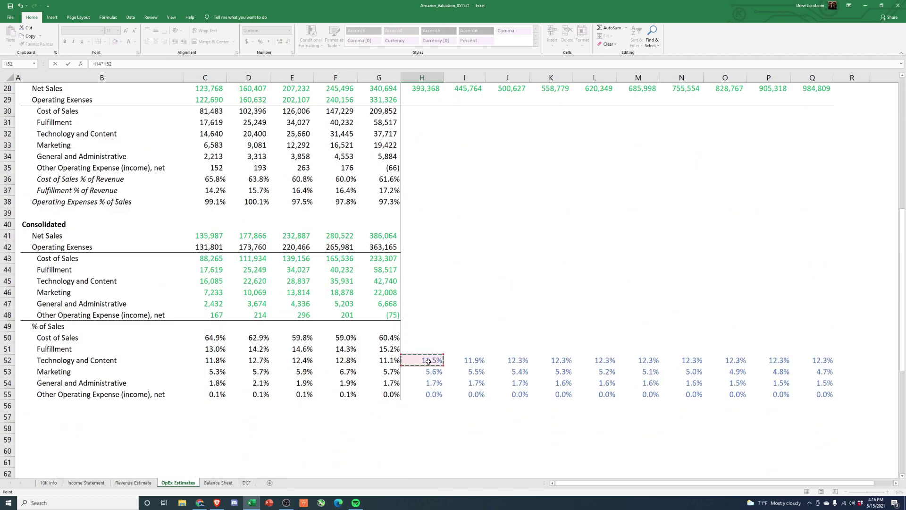
{"action": "left_click", "coordinate": [95, 64]}
{"action": "type", "text": "$"}
{"action": "key", "text": "ctrl+Return"}
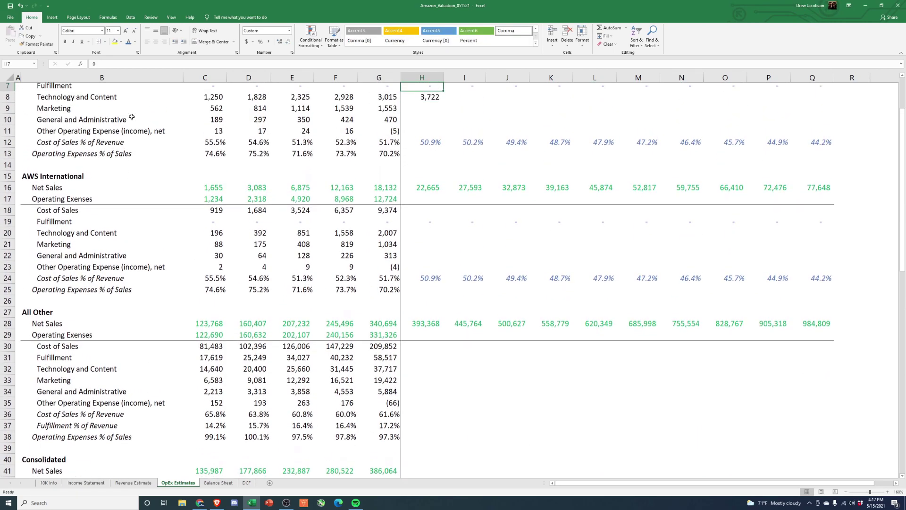
- Paste the H8 formula as formulas only across H8:Q11 for the AWS North America expense rows
{"action": "key", "text": "ctrl+c"}
{"action": "key", "text": "shift+Right"}
{"action": "key", "text": "shift+Right"}
{"action": "key", "text": "shift+Right"}
{"action": "key", "text": "shift+Right"}
{"action": "key", "text": "shift+Right"}
{"action": "key", "text": "shift+Right"}
{"action": "key", "text": "shift+Right"}
{"action": "key", "text": "shift+Right"}
{"action": "key", "text": "shift+Right"}
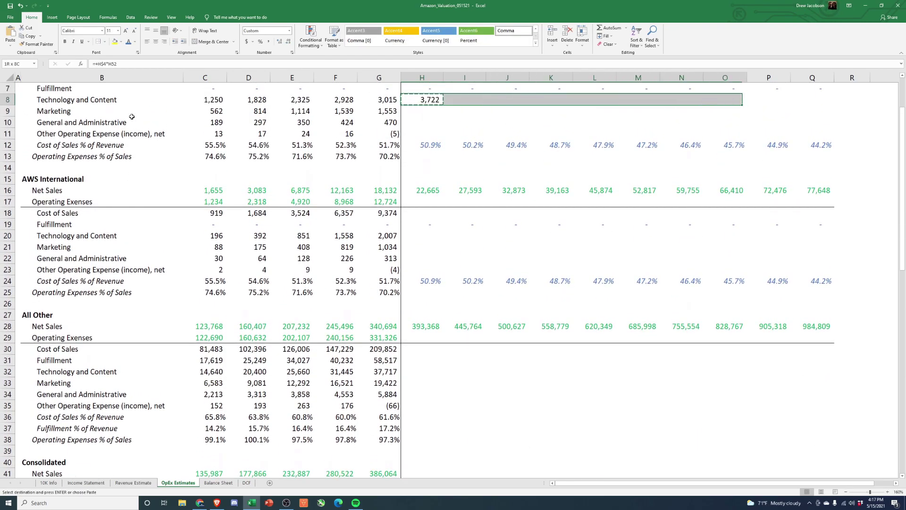
{"action": "key", "text": "shift+Down"}
{"action": "key", "text": "shift+Down"}
{"action": "key", "text": "shift+Down"}
{"action": "key", "text": "alt+e"}
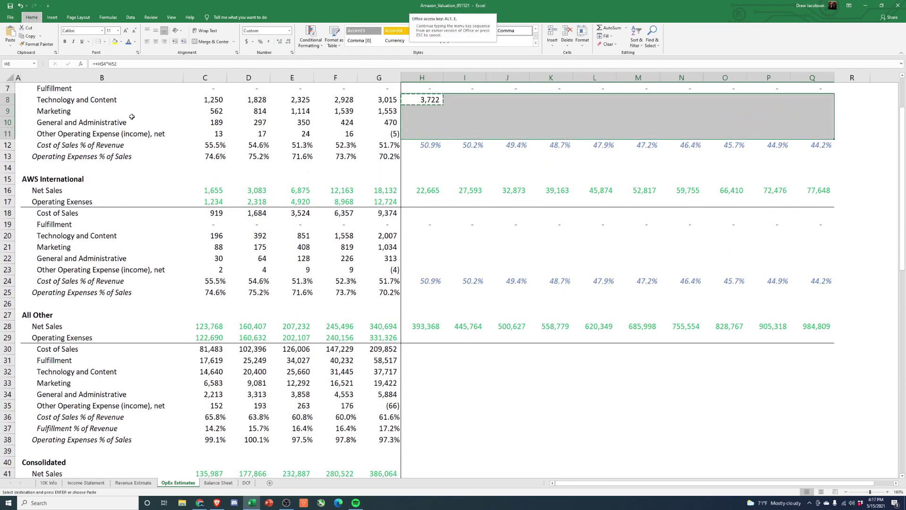
{"action": "key", "text": "s"}
{"action": "key", "text": "f"}
{"action": "key", "text": "Return"}
{"action": "key", "text": "Escape"}
{"action": "key", "text": "Down"}
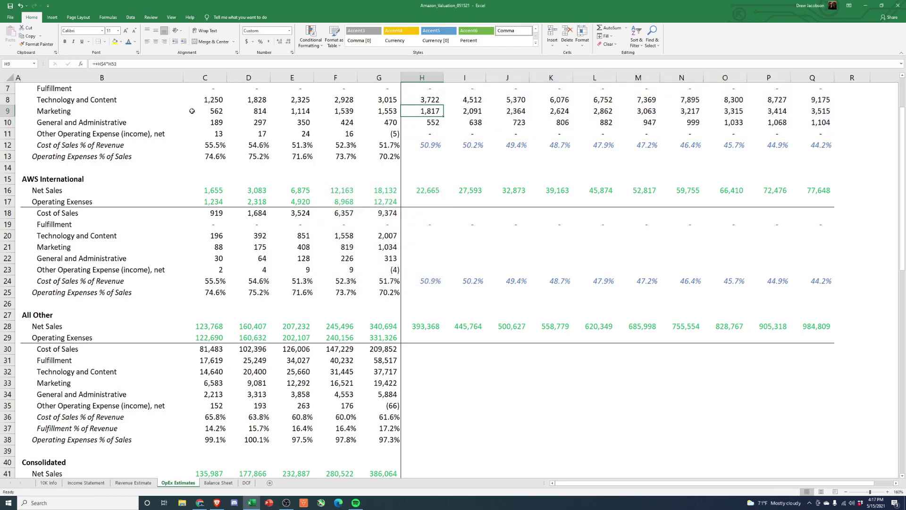
{"action": "scroll", "coordinate": [487, 184], "scroll_direction": "up", "scroll_amount": 2}
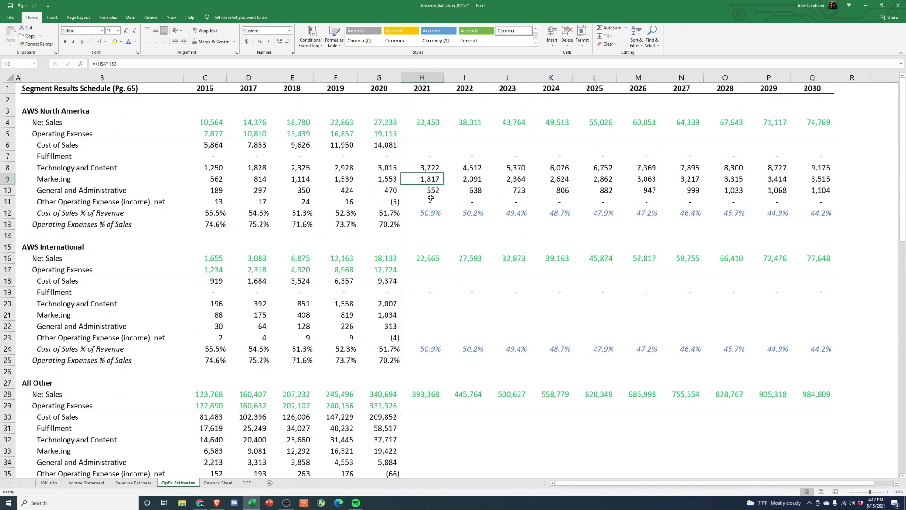
- Enter =H4*H12 in H6 for 2021 North America Cost of Sales (16,532)
{"action": "left_click", "coordinate": [415, 145]}
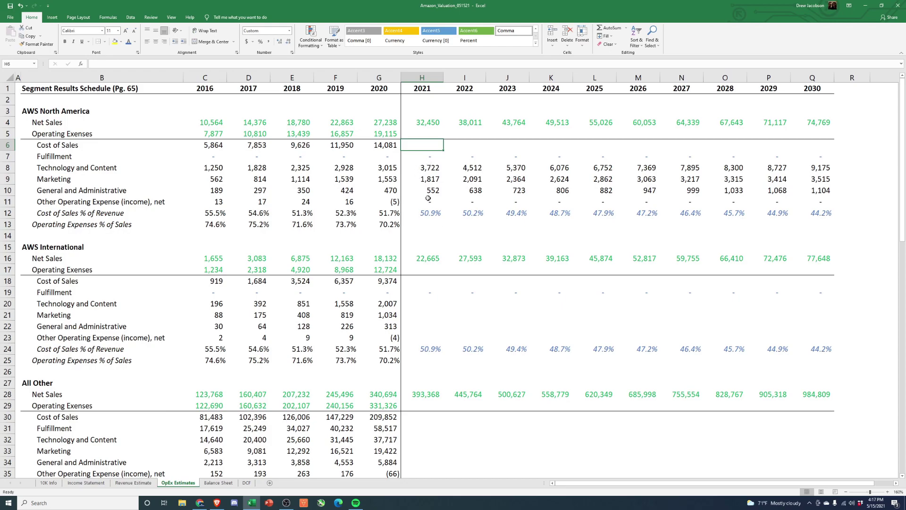
{"action": "type", "text": "+"}
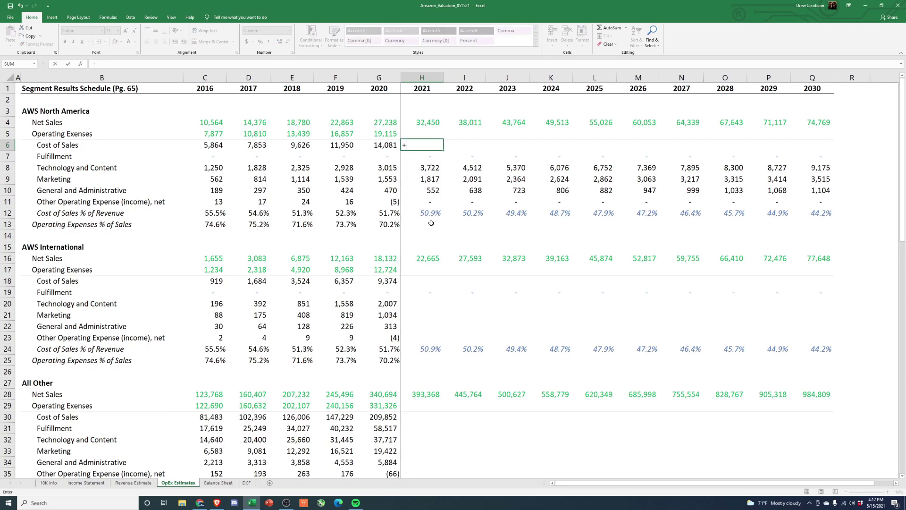
{"action": "key", "text": "Up"}
{"action": "key", "text": "Up"}
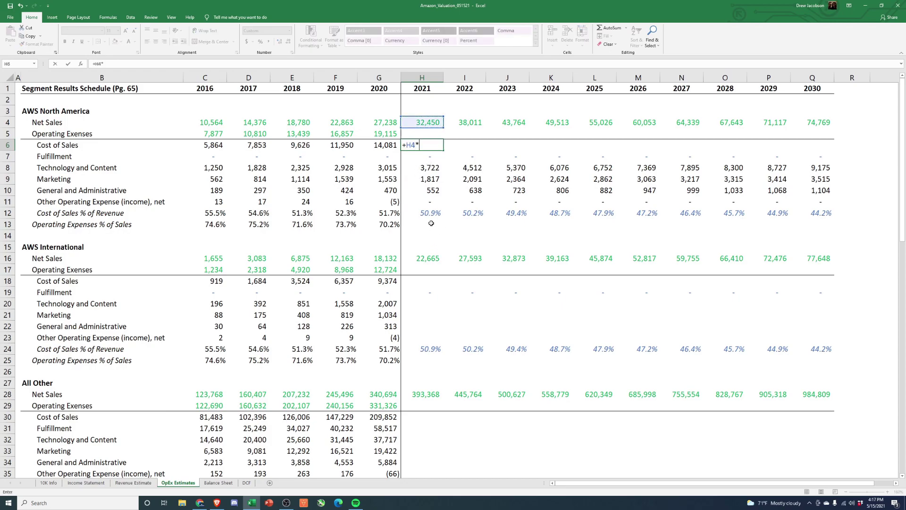
{"action": "type", "text": "*"}
{"action": "key", "text": "Down"}
{"action": "key", "text": "Down"}
{"action": "key", "text": "Down"}
{"action": "key", "text": "Down"}
{"action": "key", "text": "Down"}
{"action": "key", "text": "Down"}
{"action": "key", "text": "Return"}
- Fill the Cost of Sales formula through 2030 (33,046) and copy the H6:Q11 forecast block
{"action": "key", "text": "Up"}
{"action": "key", "text": "ctrl+c"}
{"action": "key", "text": "Right"}
{"action": "key", "text": "shift+Right"}
{"action": "key", "text": "shift+Right"}
{"action": "key", "text": "shift+Right"}
{"action": "key", "text": "shift+Right"}
{"action": "key", "text": "shift+Right"}
{"action": "key", "text": "shift+Right"}
{"action": "key", "text": "shift+Right"}
{"action": "key", "text": "shift+Right"}
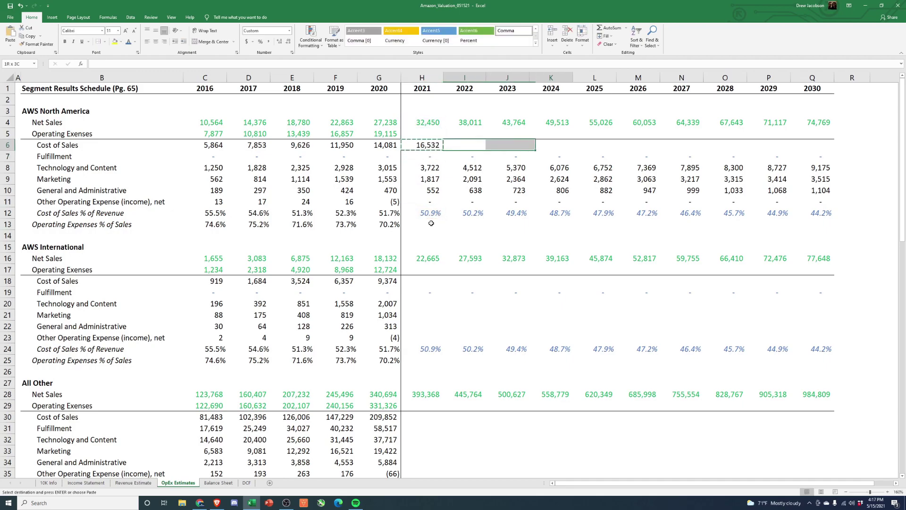
{"action": "key", "text": "Return"}
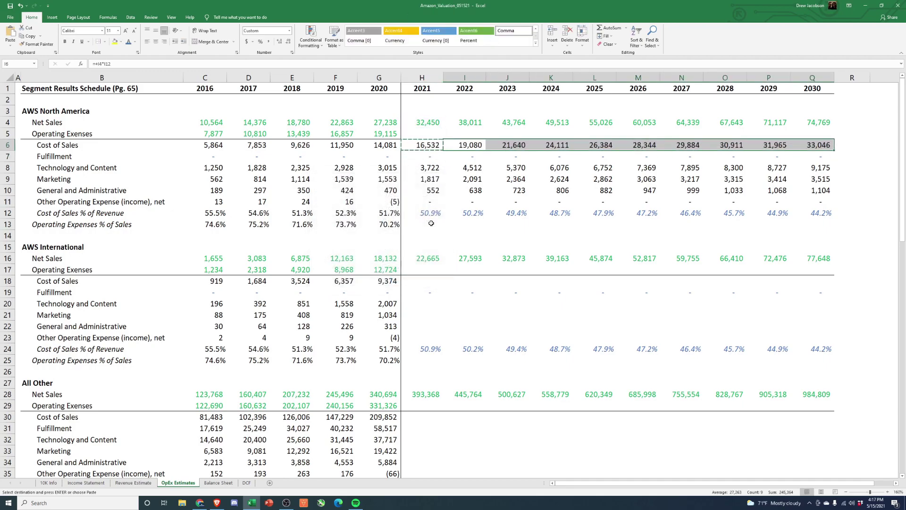
{"action": "key", "text": "Left"}
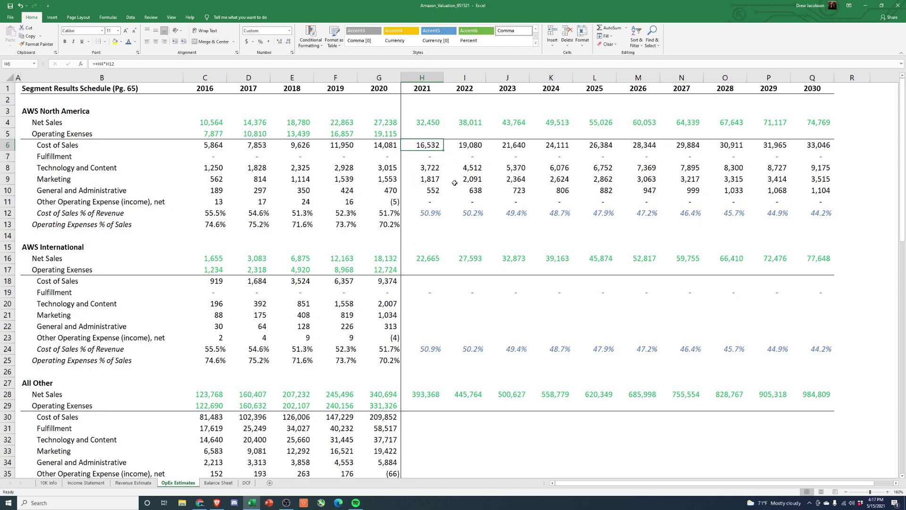
{"action": "left_click_drag", "start_coordinate": [432, 145], "coordinate": [827, 201]}
{"action": "key", "text": "ctrl+c"}
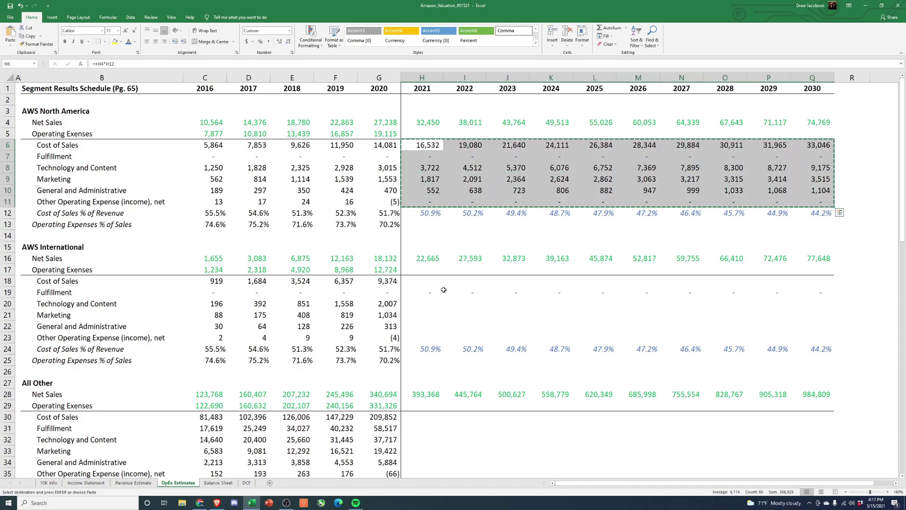
- Paste the block into H18 for AWS International and repoint H20's Net Sales reference to H$16
{"action": "left_click", "coordinate": [424, 280]}
{"action": "key", "text": "Return"}
{"action": "key", "text": "F2"}
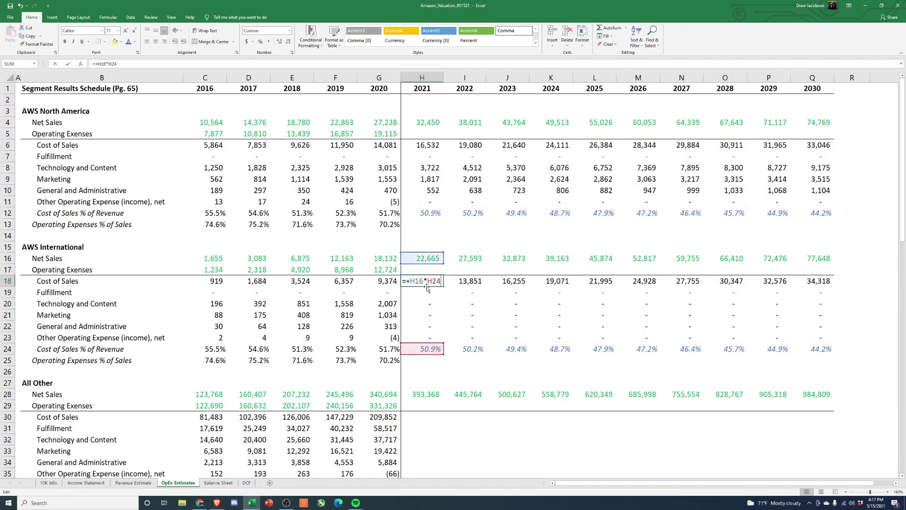
{"action": "double_click", "coordinate": [427, 304]}
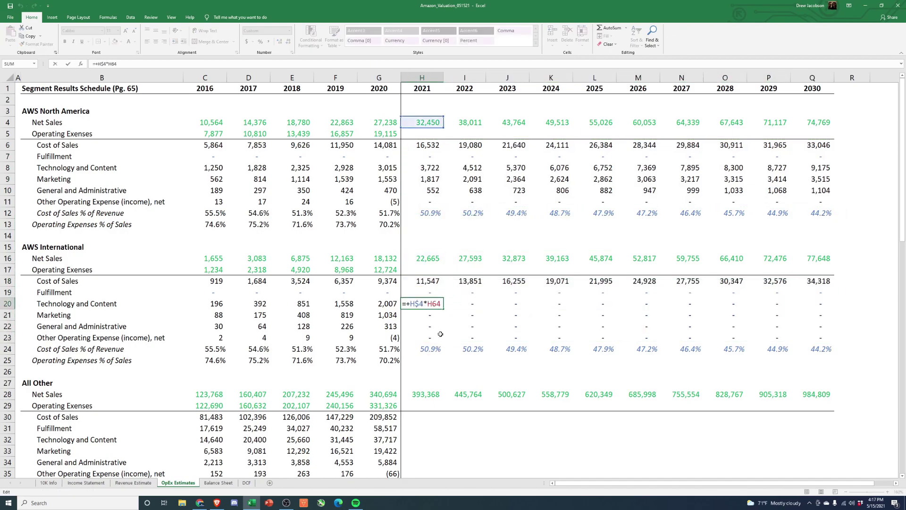
{"action": "left_click_drag", "start_coordinate": [427, 130], "coordinate": [431, 258]}
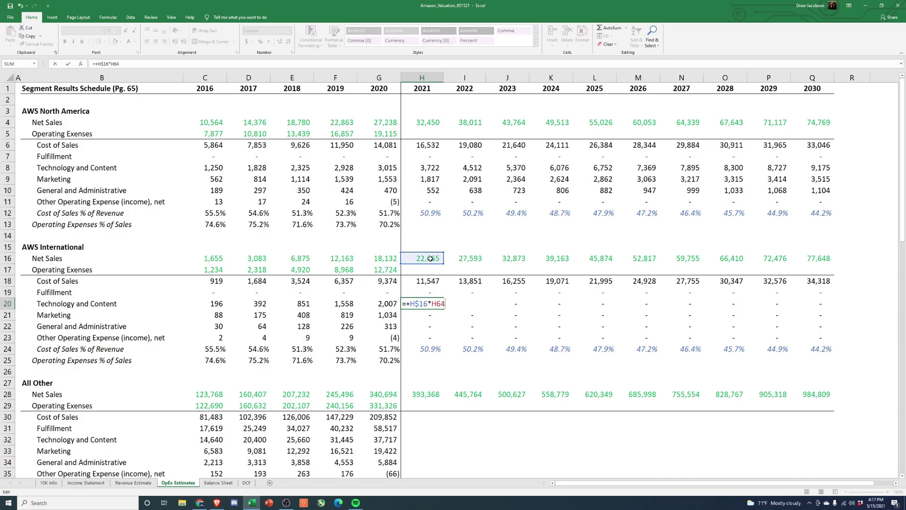
{"action": "key", "text": "Return"}
{"action": "key", "text": "Up"}
{"action": "key", "text": "ctrl+c"}
{"action": "key", "text": "ctrl+shift+Right"}
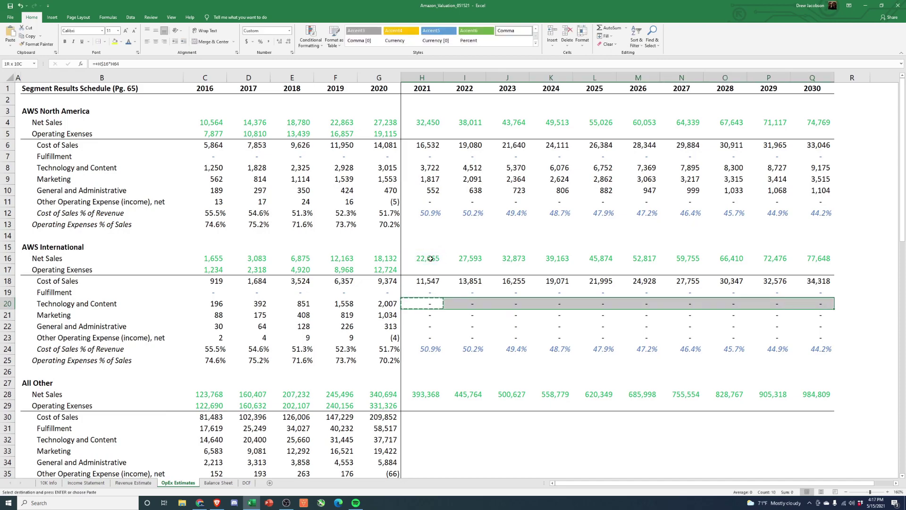
{"action": "key", "text": "shift+Down"}
{"action": "key", "text": "shift+Down"}
{"action": "key", "text": "shift+Down"}
{"action": "key", "text": "ctrl+alt+v"}
{"action": "key", "text": "Return"}
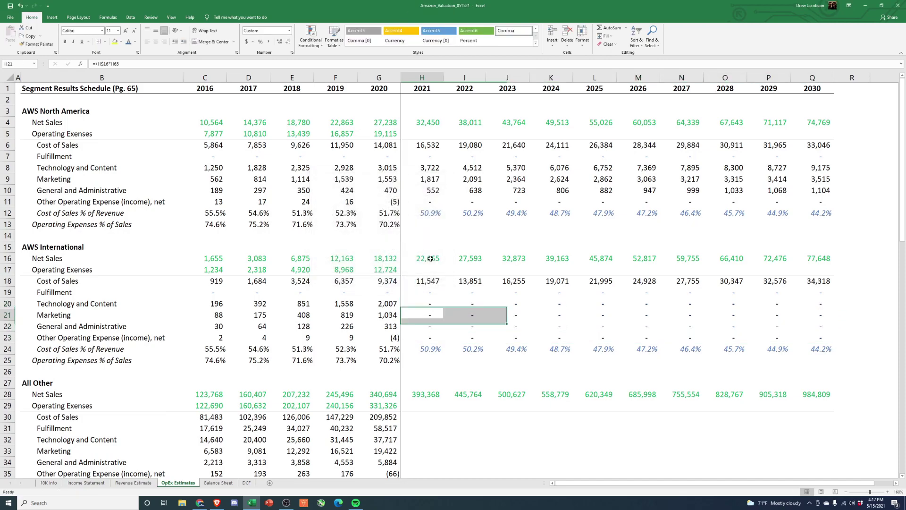
- Fix H20 to =H$16*H52 and paste it as formulas over H20:Q23
{"action": "key", "text": "F2"}
{"action": "scroll", "coordinate": [431, 259], "scroll_direction": "down", "scroll_amount": 14}
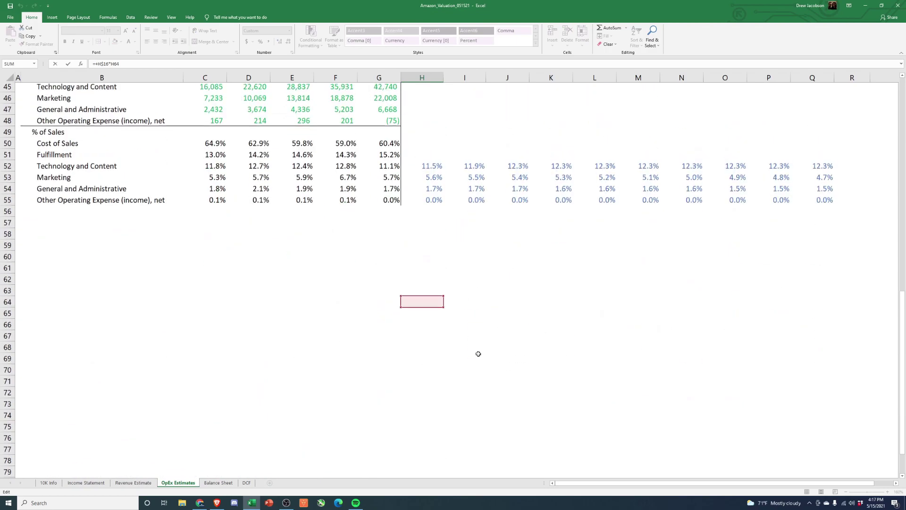
{"action": "left_click_drag", "start_coordinate": [417, 319], "coordinate": [424, 187]}
{"action": "scroll", "coordinate": [424, 188], "scroll_direction": "up", "scroll_amount": 14}
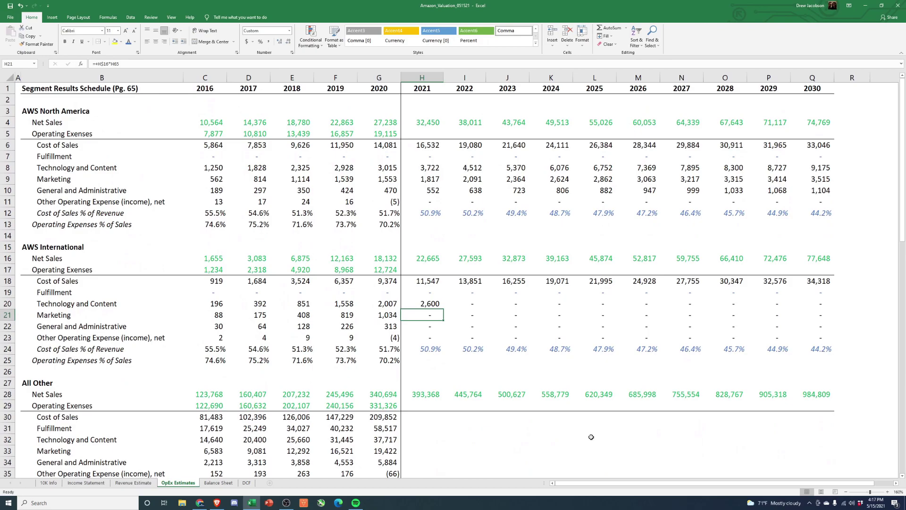
{"action": "key", "text": "ctrl+Return"}
{"action": "key", "text": "ctrl+c"}
{"action": "key", "text": "ctrl+shift+Right"}
{"action": "key", "text": "shift+Down"}
{"action": "key", "text": "shift+Down"}
{"action": "key", "text": "shift+Down"}
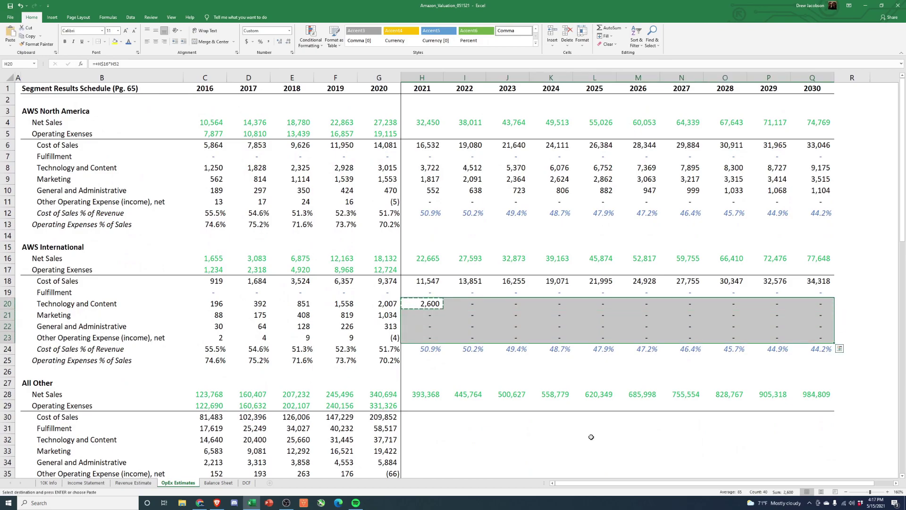
{"action": "key", "text": "ctrl+alt+v"}
{"action": "key", "text": "Return"}
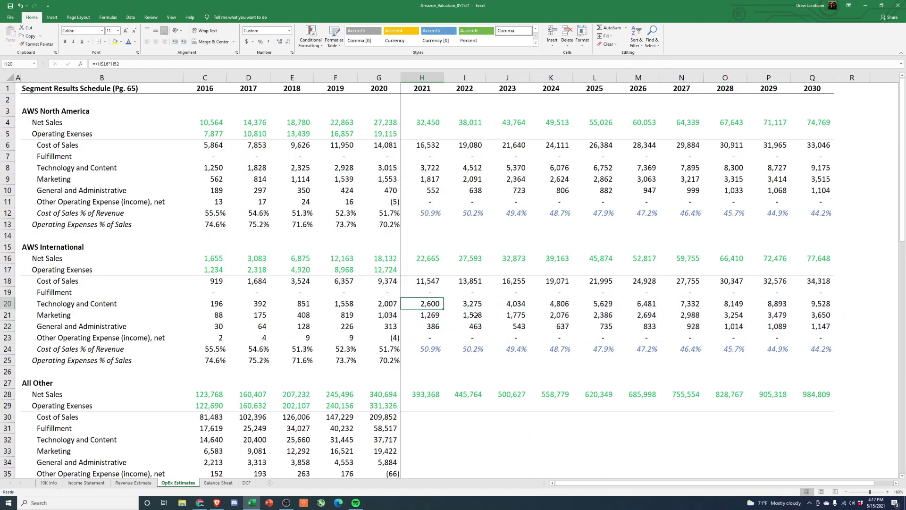
{"action": "left_click", "coordinate": [415, 134]}
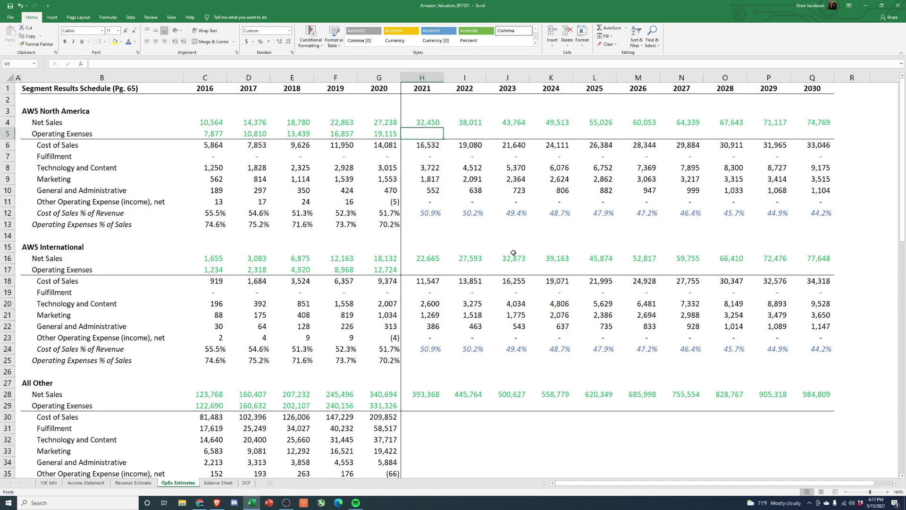
- Total 2021 Operating Expenses in H5 with =SUM of the expense rows and paste it through 2030
{"action": "type", "text": "=sum("}
{"action": "key", "text": "Down"}
{"action": "key", "text": "shift+Down"}
{"action": "key", "text": "shift+Down"}
{"action": "key", "text": "shift+Down"}
{"action": "key", "text": "shift+Down"}
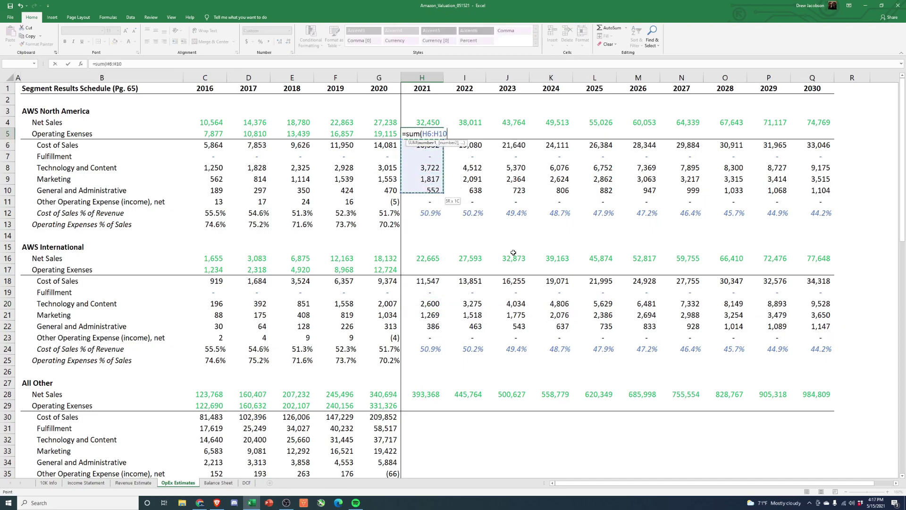
{"action": "key", "text": "Return"}
{"action": "key", "text": "Up"}
{"action": "key", "text": "ctrl+c"}
{"action": "key", "text": "Right"}
{"action": "key", "text": "shift+Right"}
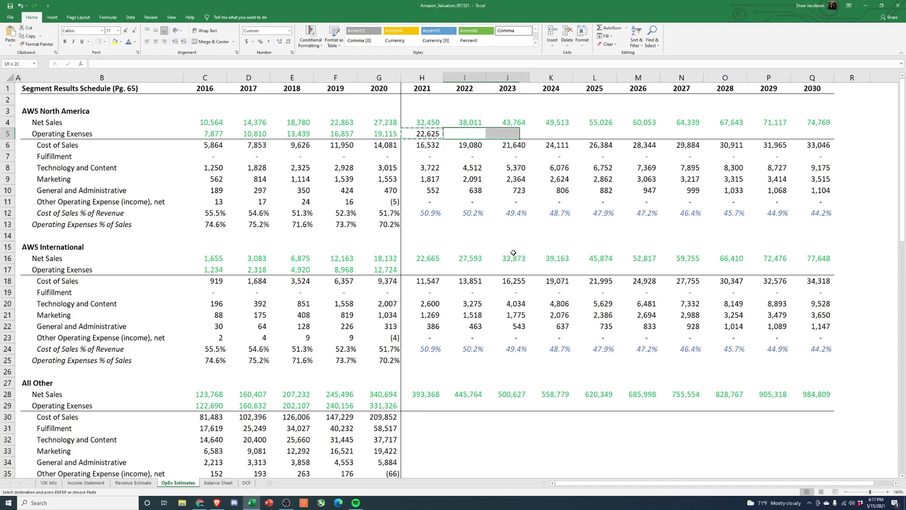
{"action": "key", "text": "shift+Right"}
{"action": "key", "text": "shift+Right"}
{"action": "key", "text": "shift+Right"}
{"action": "key", "text": "shift+Right"}
{"action": "key", "text": "shift+Right"}
{"action": "key", "text": "shift+Right"}
{"action": "key", "text": "shift+Right"}
{"action": "key", "text": "alt+e"}
{"action": "key", "text": "s"}
{"action": "key", "text": "f"}
{"action": "key", "text": "Return"}
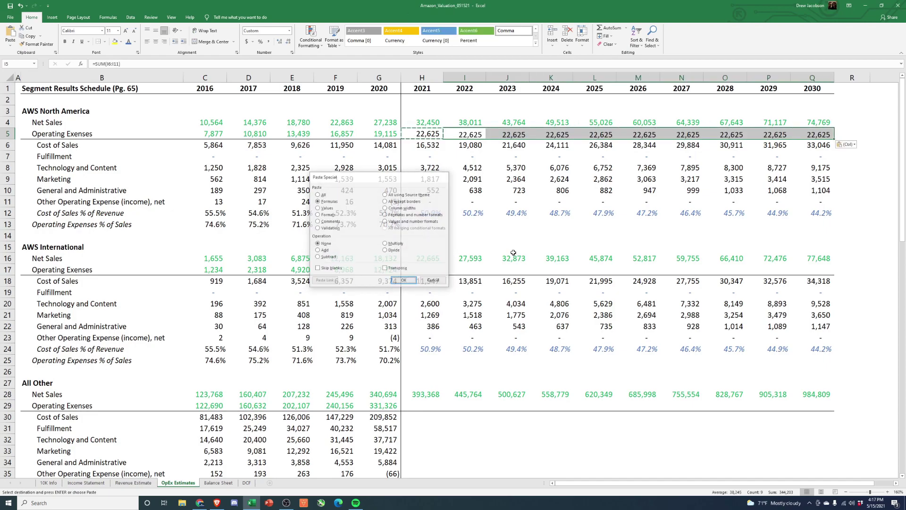
{"action": "key", "text": "Escape"}
- Copy the 2020 Operating Expenses % formula as formulas only into H13:Q13
{"action": "key", "text": "Down"}
{"action": "key", "text": "Down"}
{"action": "key", "text": "Down"}
{"action": "key", "text": "Down"}
{"action": "key", "text": "Down"}
{"action": "key", "text": "Down"}
{"action": "key", "text": "Down"}
{"action": "key", "text": "Down"}
{"action": "key", "text": "Left"}
{"action": "key", "text": "Left"}
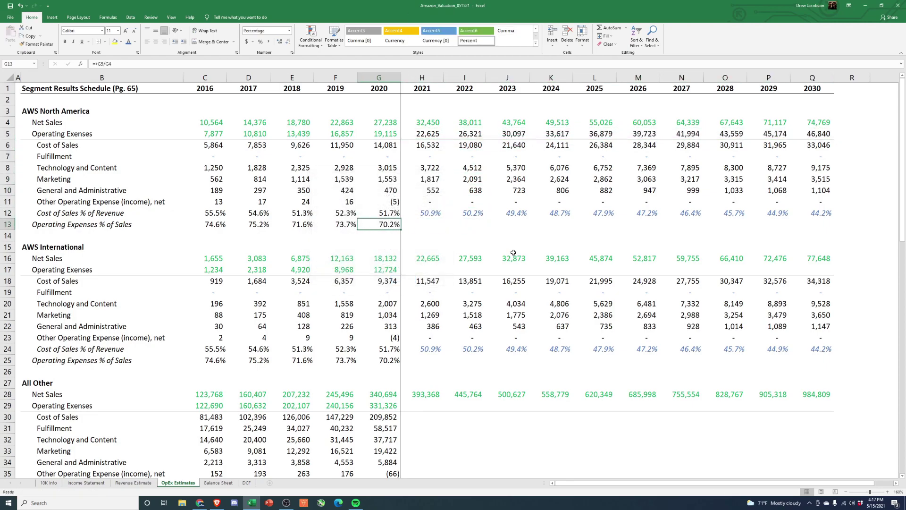
{"action": "key", "text": "ctrl+c"}
{"action": "key", "text": "Right"}
{"action": "key", "text": "shift+Right"}
{"action": "key", "text": "shift+Right"}
{"action": "key", "text": "shift+Right"}
{"action": "key", "text": "shift+Right"}
{"action": "key", "text": "shift+Right"}
{"action": "key", "text": "shift+Right"}
{"action": "key", "text": "shift+Right"}
{"action": "key", "text": "shift+Right"}
{"action": "key", "text": "shift+Right"}
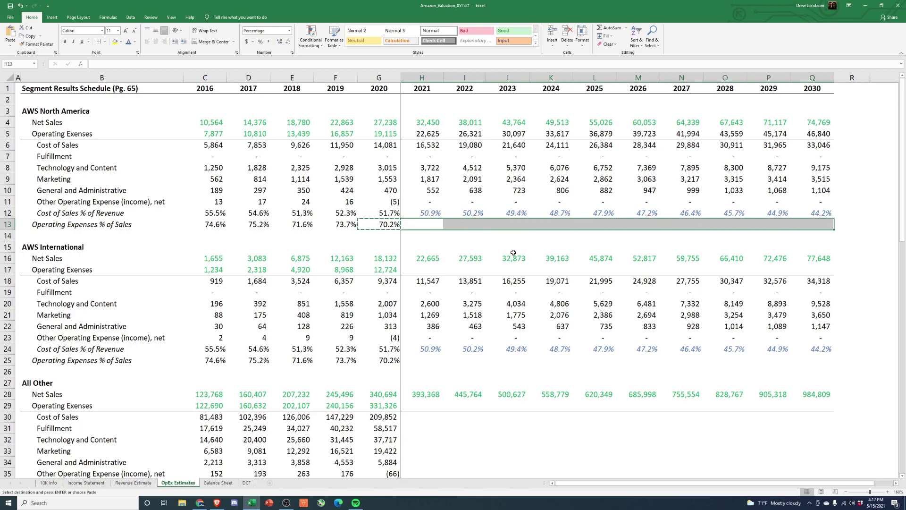
{"action": "key", "text": "alt+e"}
{"action": "key", "text": "s"}
{"action": "key", "text": "f"}
{"action": "key", "text": "Return"}
{"action": "key", "text": "Escape"}
{"action": "key", "text": "Down"}
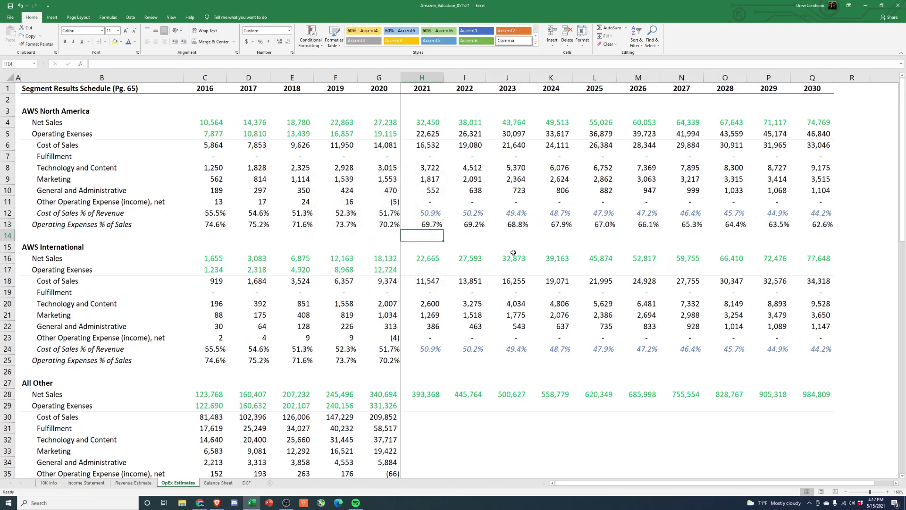
- Check the Operating Expenses % formulas across row 13, declining from 69.7% to 62.6%
{"action": "key", "text": "Up"}
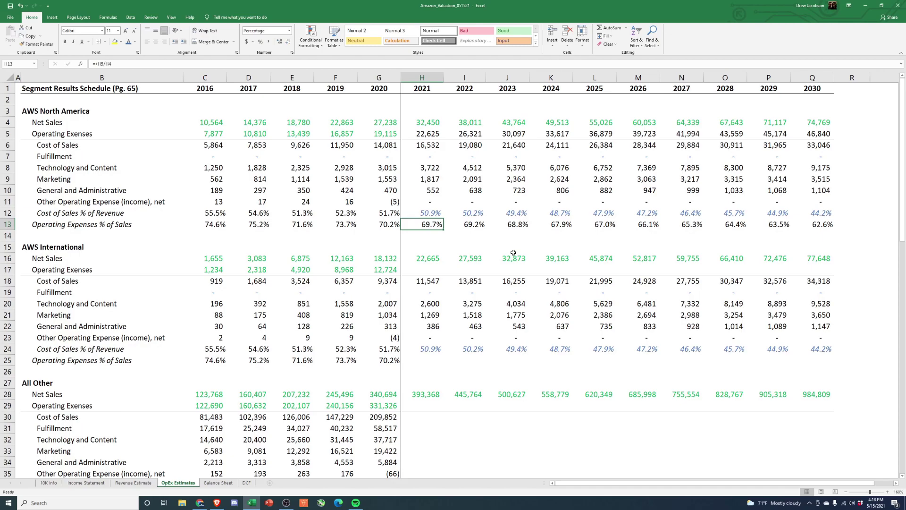
{"action": "key", "text": "Left"}
{"action": "key", "text": "Left"}
{"action": "key", "text": "Left"}
{"action": "key", "text": "Left"}
{"action": "key", "text": "Left"}
{"action": "key", "text": "Right"}
{"action": "key", "text": "Right"}
{"action": "key", "text": "Right"}
{"action": "key", "text": "Right"}
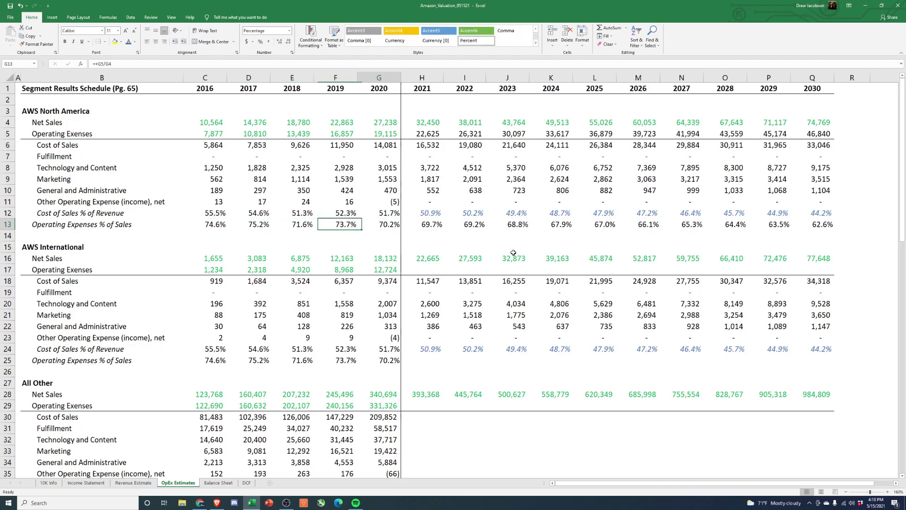
{"action": "key", "text": "Right"}
{"action": "key", "text": "Right"}
{"action": "key", "text": "Right"}
{"action": "key", "text": "Right"}
{"action": "key", "text": "Right"}
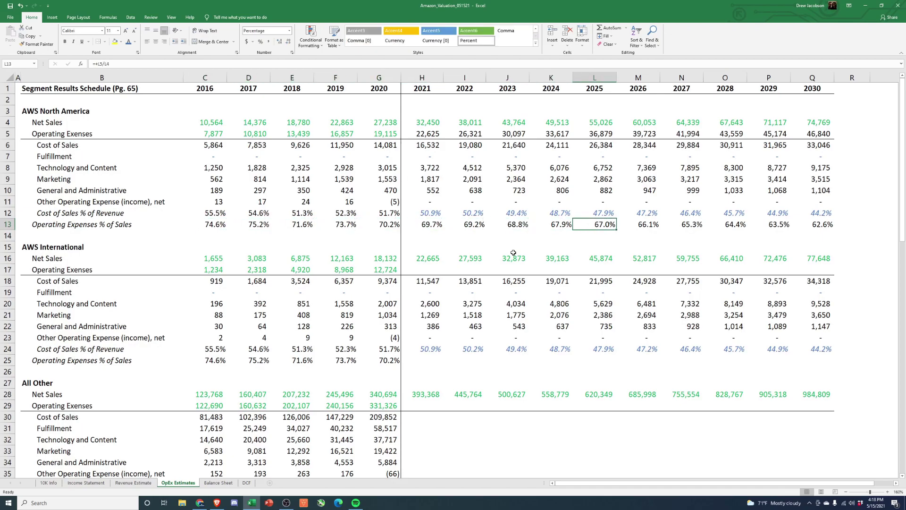
{"action": "key", "text": "Right"}
{"action": "key", "text": "Right"}
{"action": "key", "text": "Right"}
{"action": "key", "text": "Right"}
{"action": "key", "text": "Right"}
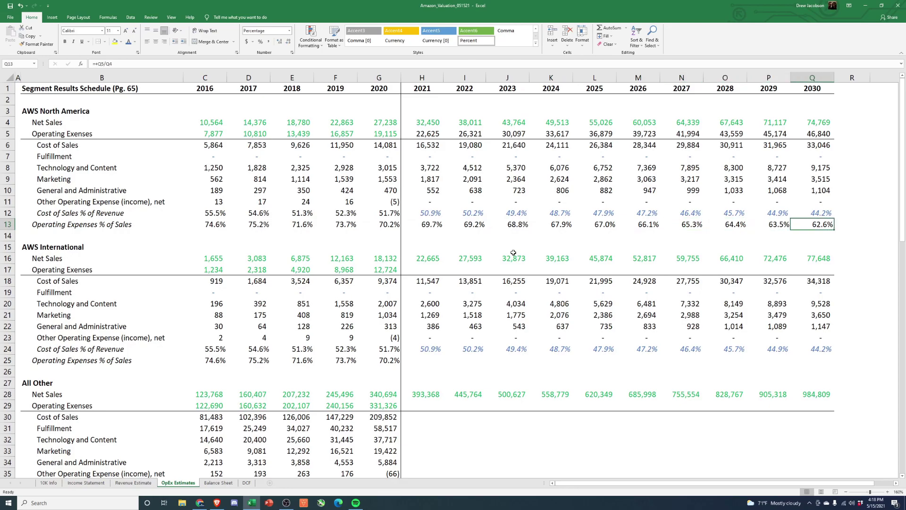
{"action": "key", "text": "Left"}
{"action": "key", "text": "Left"}
{"action": "key", "text": "Left"}
{"action": "key", "text": "Left"}
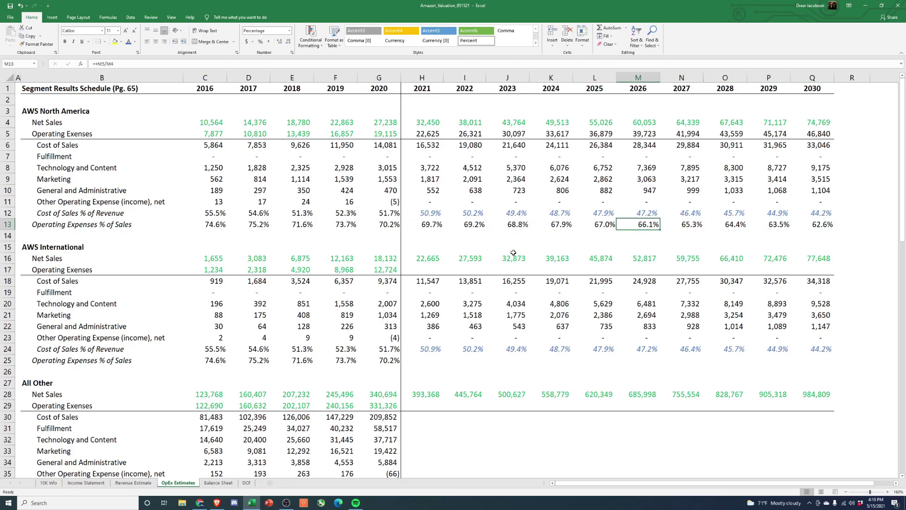
{"action": "scroll", "coordinate": [514, 254], "scroll_direction": "down", "scroll_amount": 2}
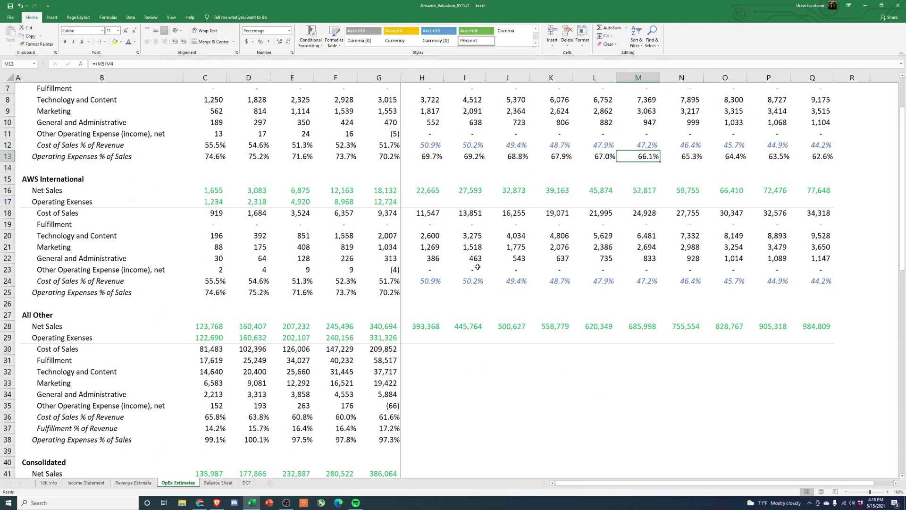
- Total AWS International's 2021 operating expenses with =SUM(H18:H23) and fill it through 2030 (15,802 to 48,643)
{"action": "left_click", "coordinate": [423, 203]}
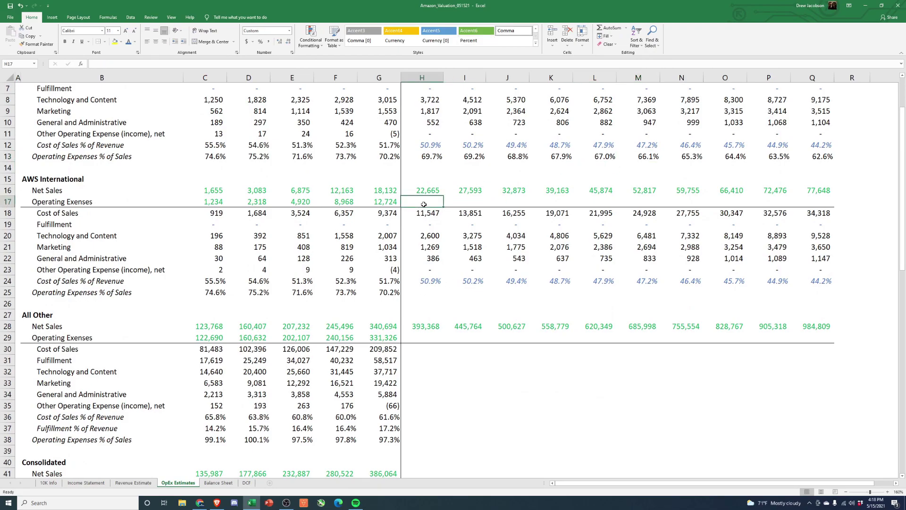
{"action": "type", "text": "=sum("}
{"action": "key", "text": "Down"}
{"action": "key", "text": "shift+Down"}
{"action": "key", "text": "shift+Down"}
{"action": "key", "text": "shift+Down"}
{"action": "key", "text": "shift+Down"}
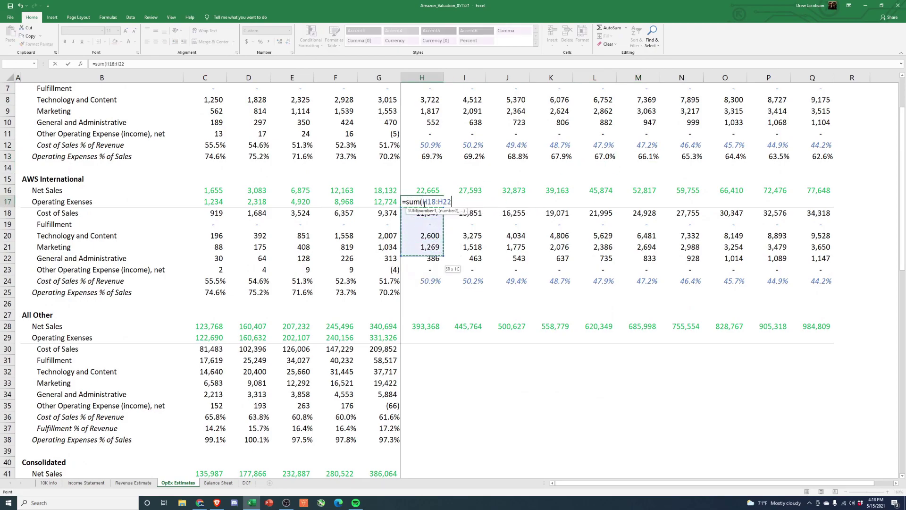
{"action": "key", "text": "shift+Down"}
{"action": "type", "text": ")"}
{"action": "key", "text": "ctrl+Return"}
{"action": "key", "text": "ctrl+c"}
{"action": "key", "text": "Right"}
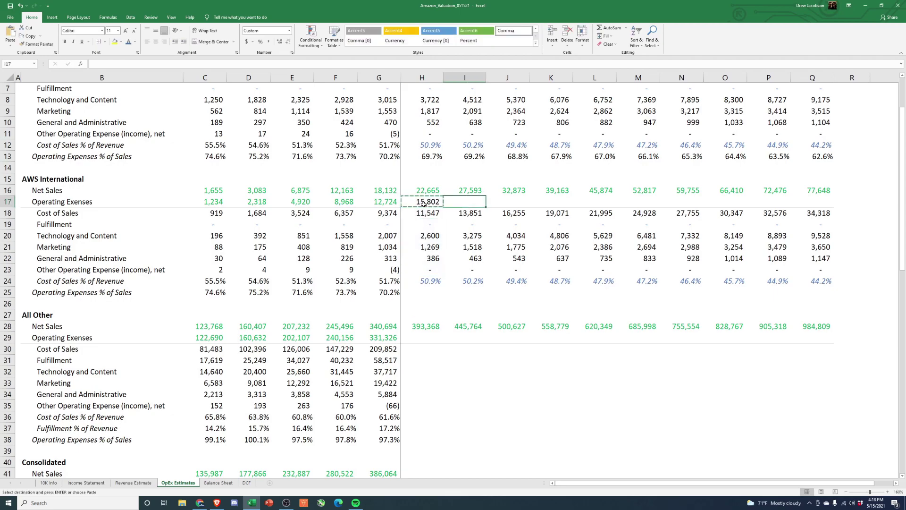
{"action": "key", "text": "shift+Right"}
{"action": "key", "text": "shift+Right"}
{"action": "key", "text": "shift+Right"}
{"action": "key", "text": "shift+Right"}
{"action": "key", "text": "shift+Right"}
{"action": "key", "text": "shift+Right"}
{"action": "key", "text": "shift+Right"}
{"action": "key", "text": "shift+Right"}
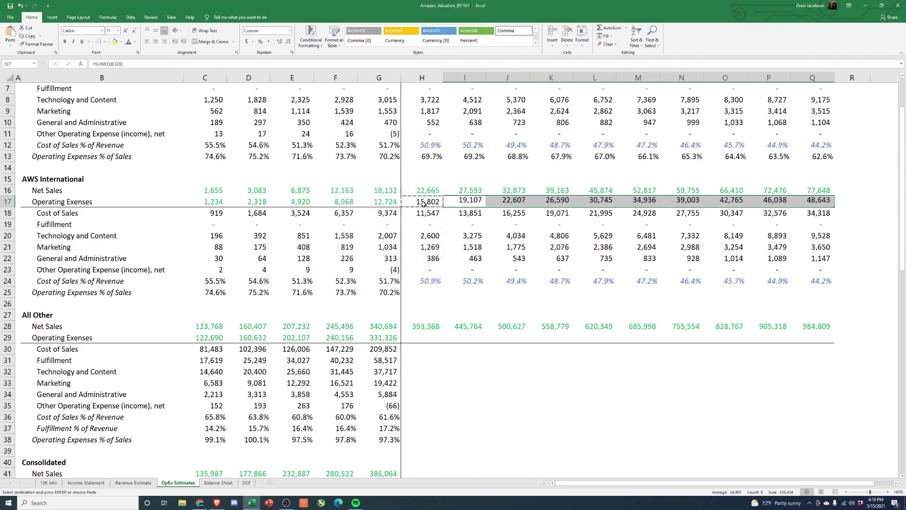
{"action": "key", "text": "Return"}
{"action": "key", "text": "Down"}
{"action": "key", "text": "Down"}
{"action": "key", "text": "Down"}
{"action": "key", "text": "Down"}
{"action": "key", "text": "Down"}
{"action": "key", "text": "Down"}
{"action": "key", "text": "Down"}
{"action": "key", "text": "Down"}
- Copy the 2020 Operating Expenses % of Sales formula across 2021–2030 (69.7% to 62.6%)
{"action": "key", "text": "Left"}
{"action": "key", "text": "Left"}
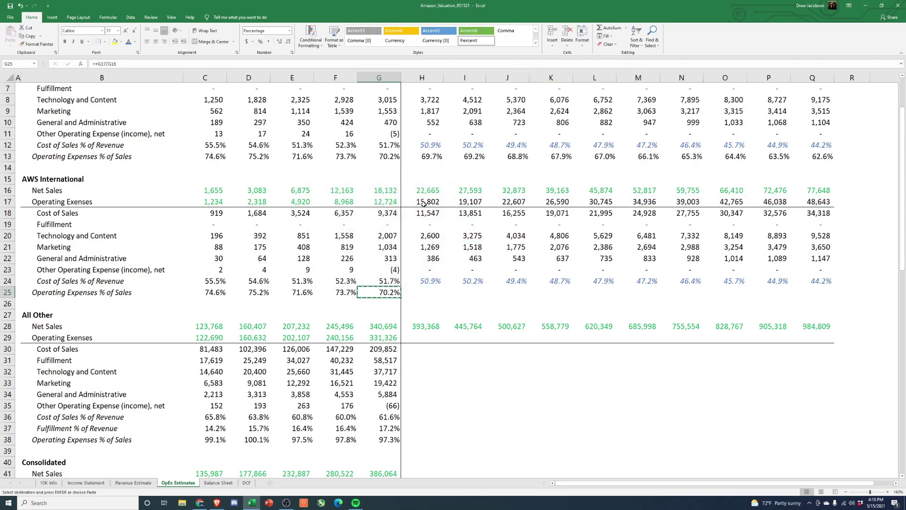
{"action": "key", "text": "ctrl+c"}
{"action": "key", "text": "Right"}
{"action": "key", "text": "shift+Right"}
{"action": "key", "text": "shift+Right"}
{"action": "key", "text": "shift+Right"}
{"action": "key", "text": "shift+Right"}
{"action": "key", "text": "shift+Right"}
{"action": "key", "text": "shift+Right"}
{"action": "key", "text": "shift+Right"}
{"action": "key", "text": "shift+Right"}
{"action": "key", "text": "shift+Right"}
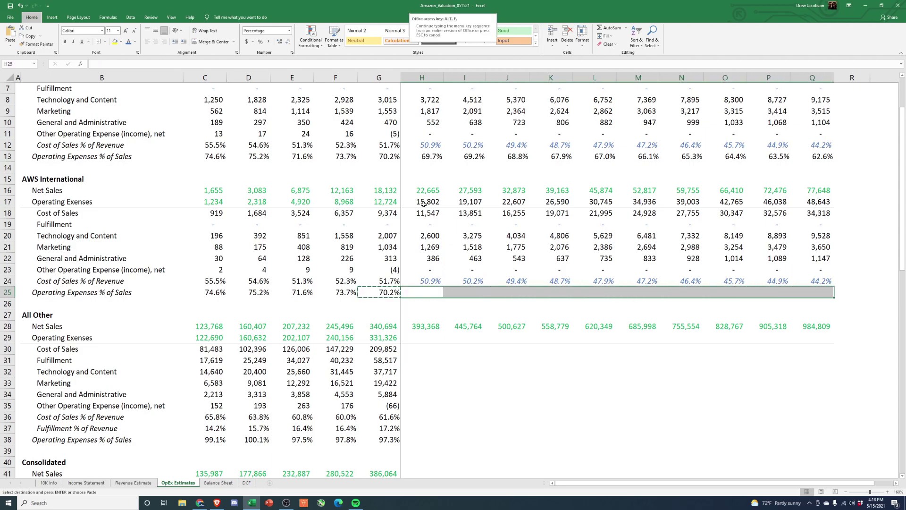
{"action": "key", "text": "Return"}
{"action": "key", "text": "Right"}
{"action": "key", "text": "Right"}
{"action": "key", "text": "Right"}
{"action": "key", "text": "Right"}
{"action": "key", "text": "Right"}
{"action": "key", "text": "Right"}
{"action": "key", "text": "Right"}
{"action": "key", "text": "Right"}
{"action": "key", "text": "Right"}
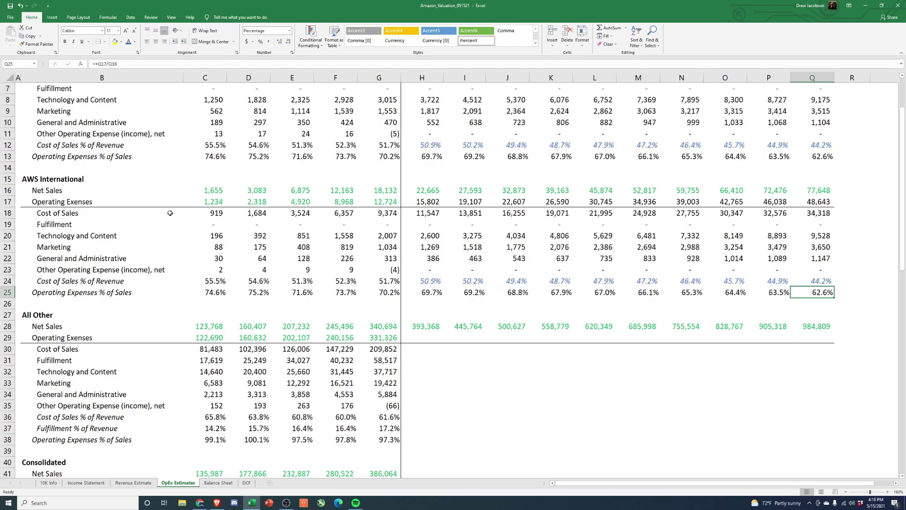
{"action": "left_click", "coordinate": [42, 201]}
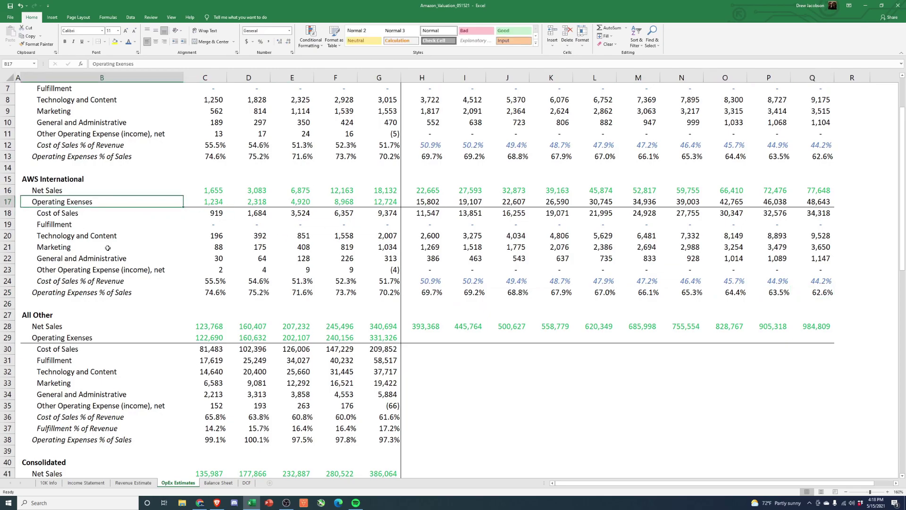
{"action": "scroll", "coordinate": [109, 248], "scroll_direction": "up", "scroll_amount": 2}
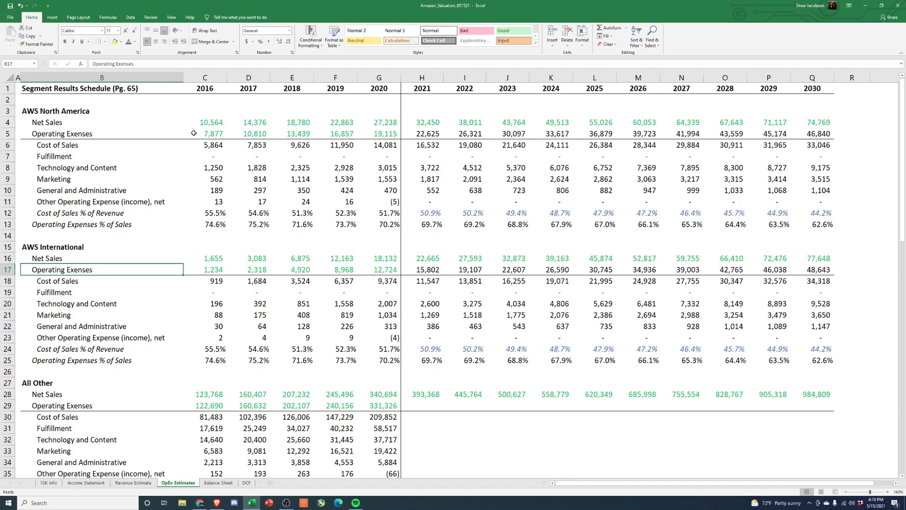
{"action": "left_click_drag", "start_coordinate": [220, 258], "coordinate": [371, 255]}
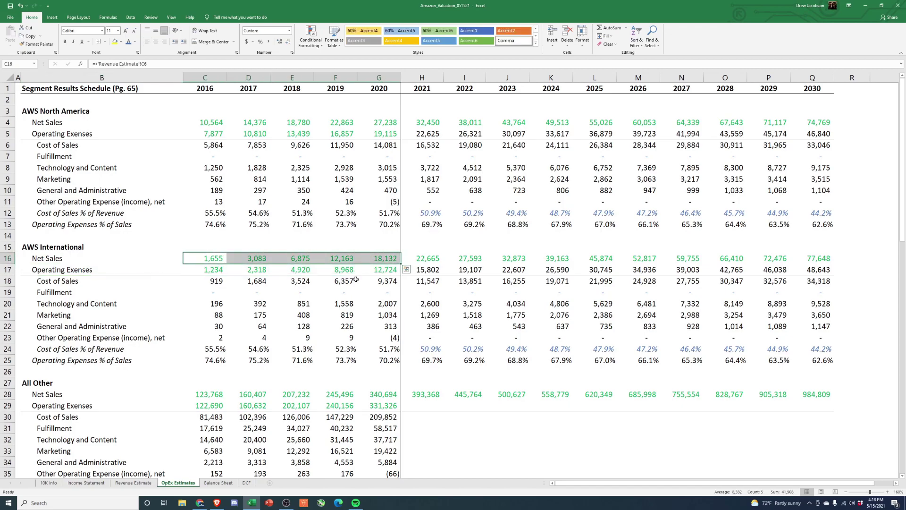
{"action": "scroll", "coordinate": [615, 291], "scroll_direction": "down", "scroll_amount": 5}
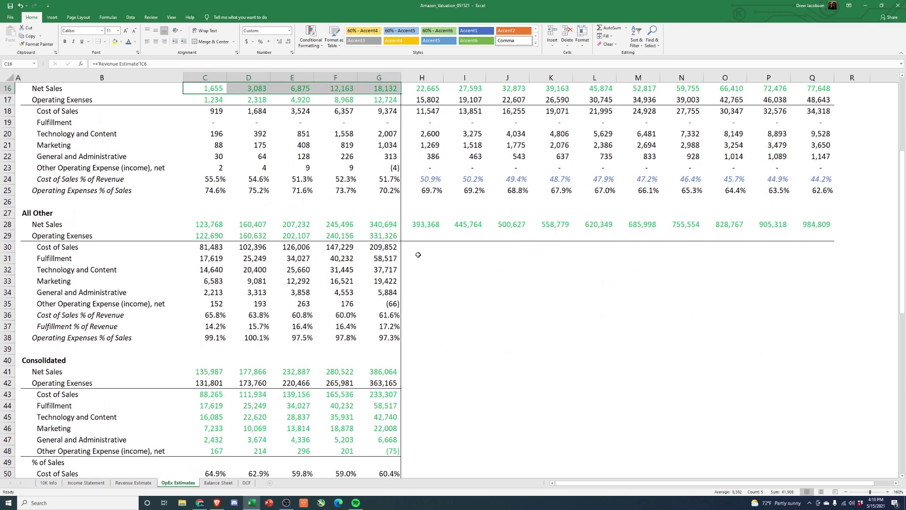
- Set All Other's 2021 Fulfillment % of Revenue to the 2020 ratio plus 0.01 (18.2%)
{"action": "left_click", "coordinate": [409, 260]}
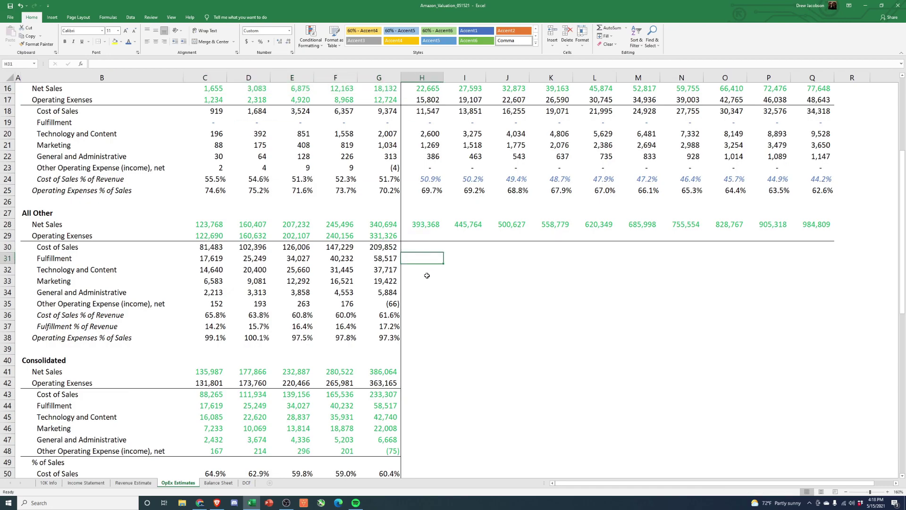
{"action": "scroll", "coordinate": [461, 305], "scroll_direction": "down", "scroll_amount": 1}
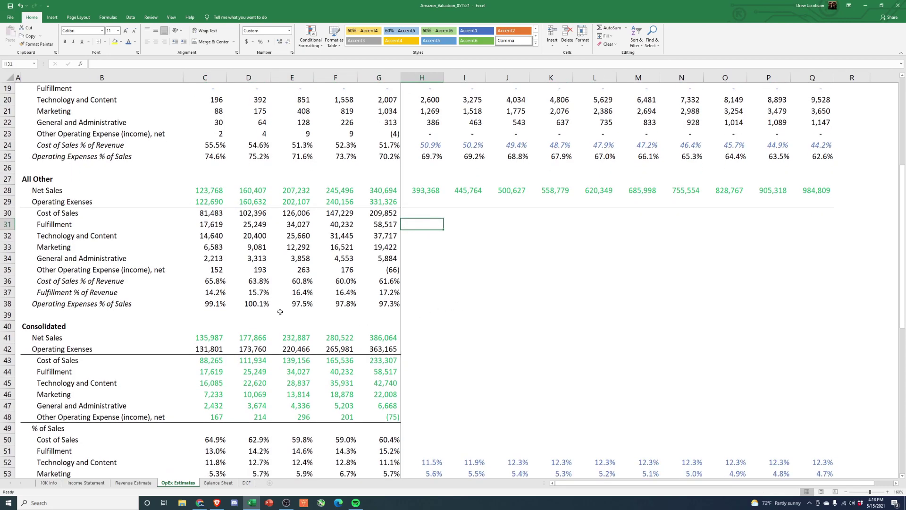
{"action": "scroll", "coordinate": [280, 312], "scroll_direction": "down", "scroll_amount": 1}
{"action": "left_click_drag", "start_coordinate": [213, 261], "coordinate": [399, 259]}
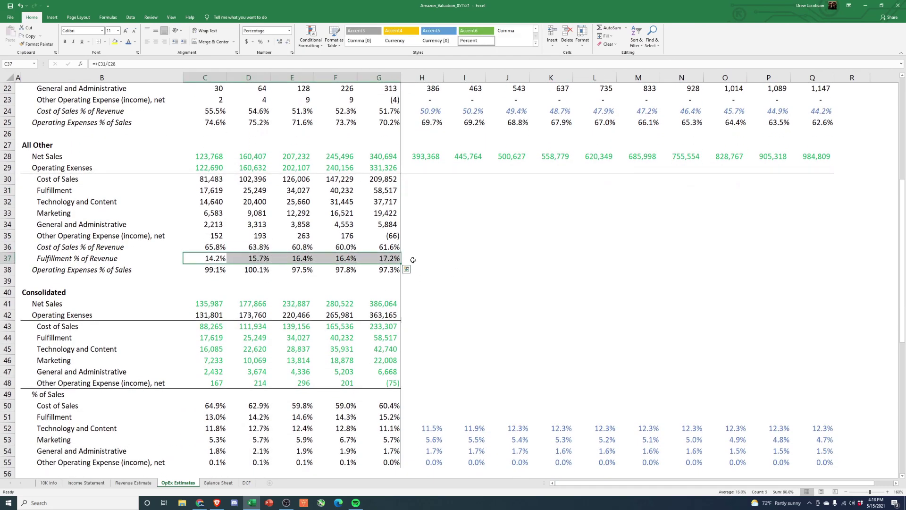
{"action": "left_click", "coordinate": [422, 259]}
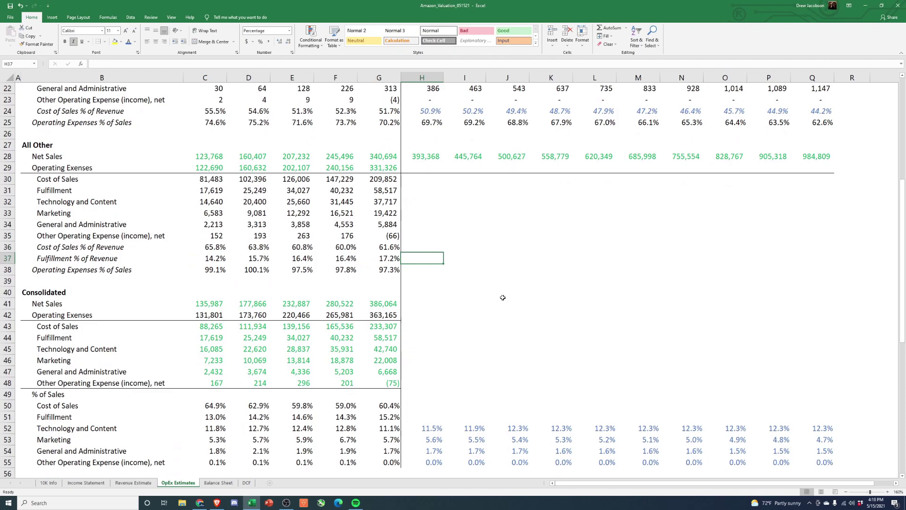
{"action": "type", "text": "+"}
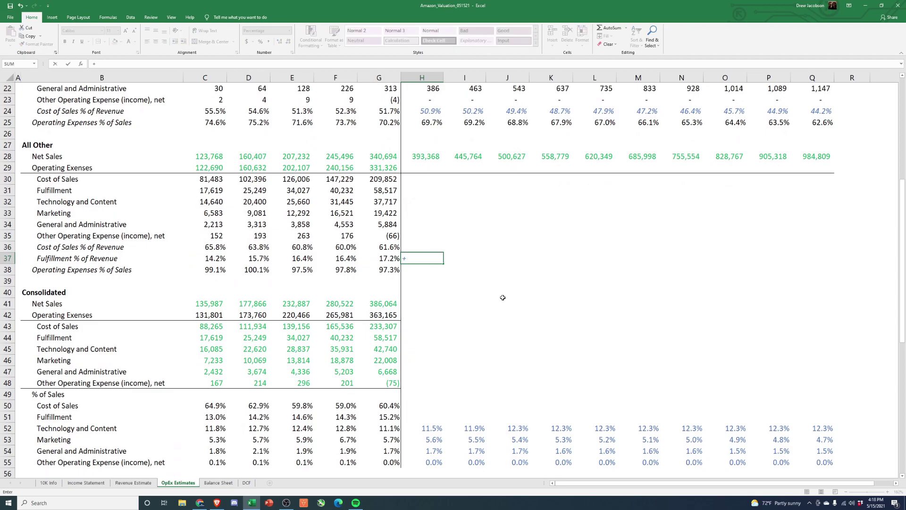
{"action": "key", "text": "Left"}
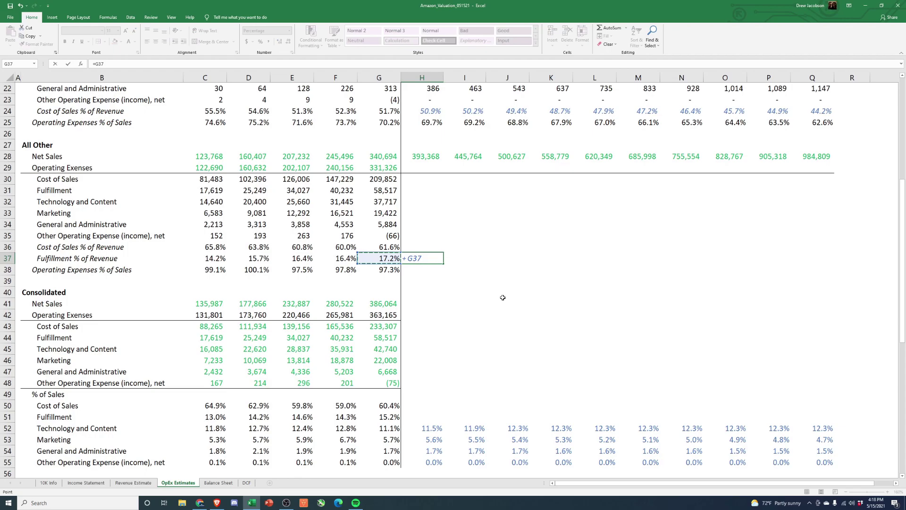
{"action": "type", "text": "+0.01"}
{"action": "key", "text": "ctrl+Return"}
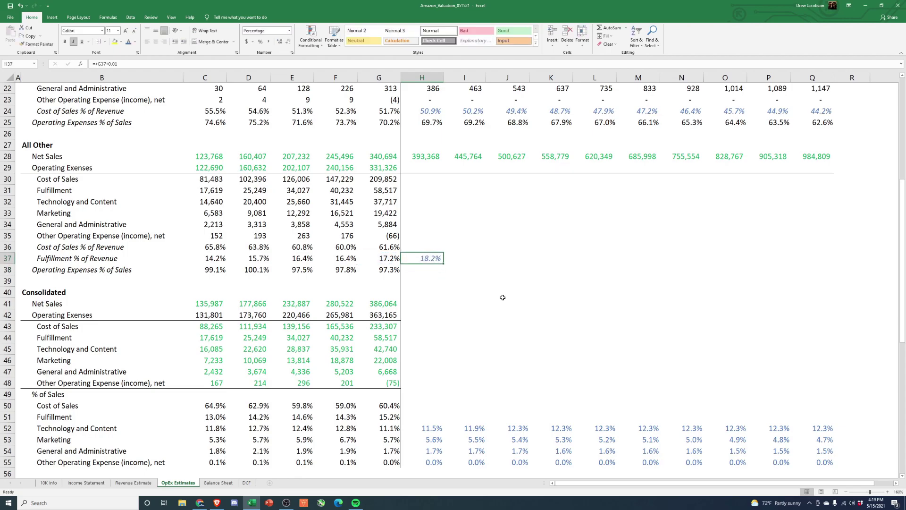
- Review historical Fulfillment and Cost of Sales % of Revenue, then bring up Walmart's income statement in the browser
{"action": "key", "text": "Left"}
{"action": "key", "text": "Left"}
{"action": "key", "text": "Left"}
{"action": "key", "text": "Left"}
{"action": "key", "text": "shift+Right"}
{"action": "key", "text": "shift+Right"}
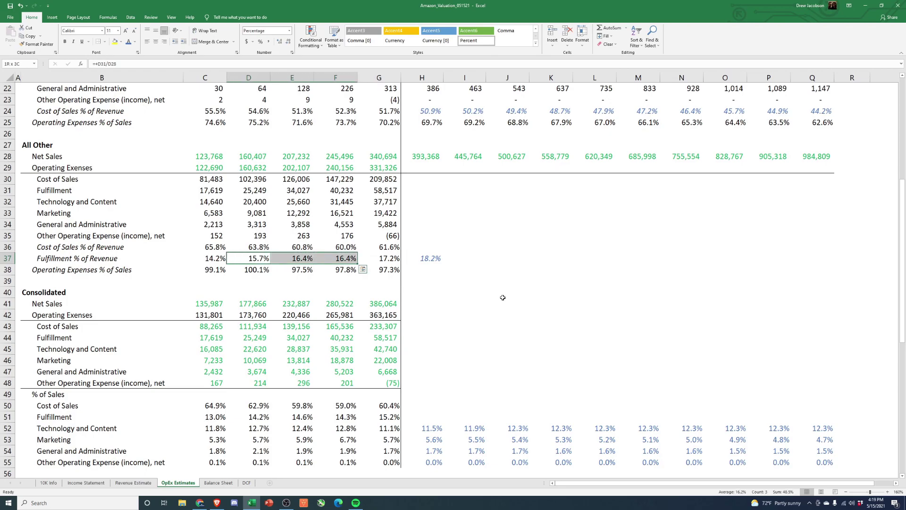
{"action": "key", "text": "Right"}
{"action": "key", "text": "Right"}
{"action": "key", "text": "Right"}
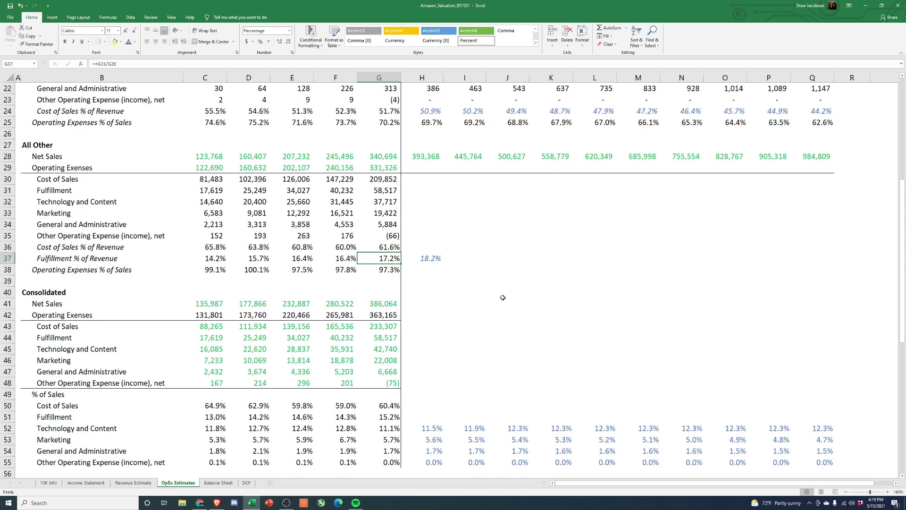
{"action": "key", "text": "Left"}
{"action": "key", "text": "Left"}
{"action": "key", "text": "Right"}
{"action": "key", "text": "Right"}
{"action": "key", "text": "Right"}
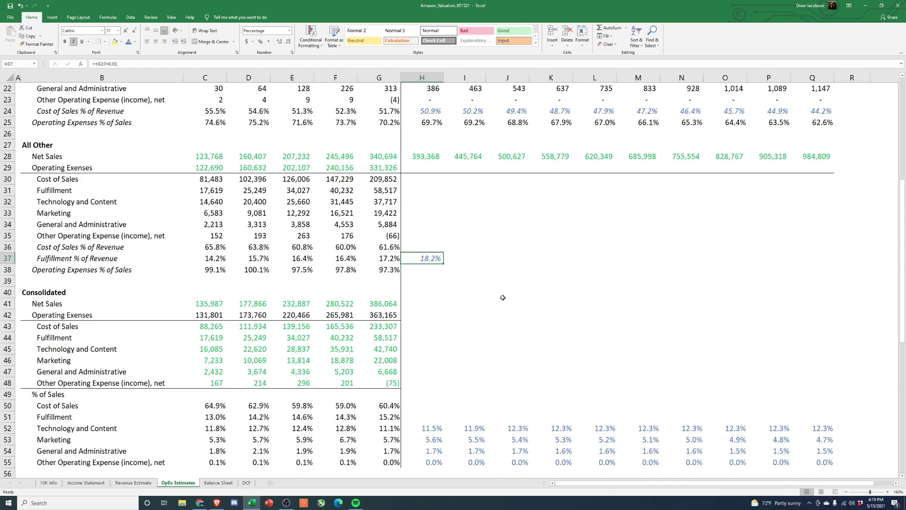
{"action": "scroll", "coordinate": [502, 297], "scroll_direction": "up", "scroll_amount": 3}
{"action": "scroll", "coordinate": [519, 292], "scroll_direction": "down", "scroll_amount": 2}
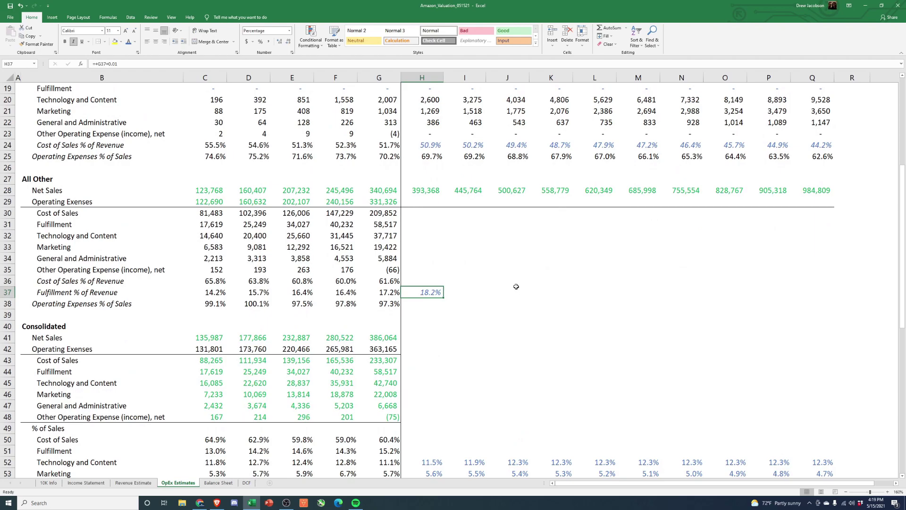
{"action": "left_click_drag", "start_coordinate": [224, 281], "coordinate": [390, 282]}
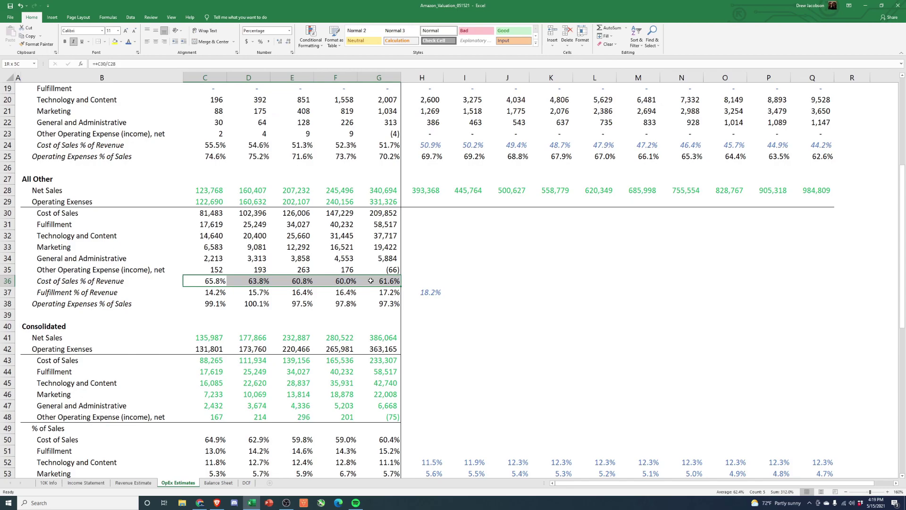
{"action": "scroll", "coordinate": [316, 467], "scroll_direction": "down", "scroll_amount": 5}
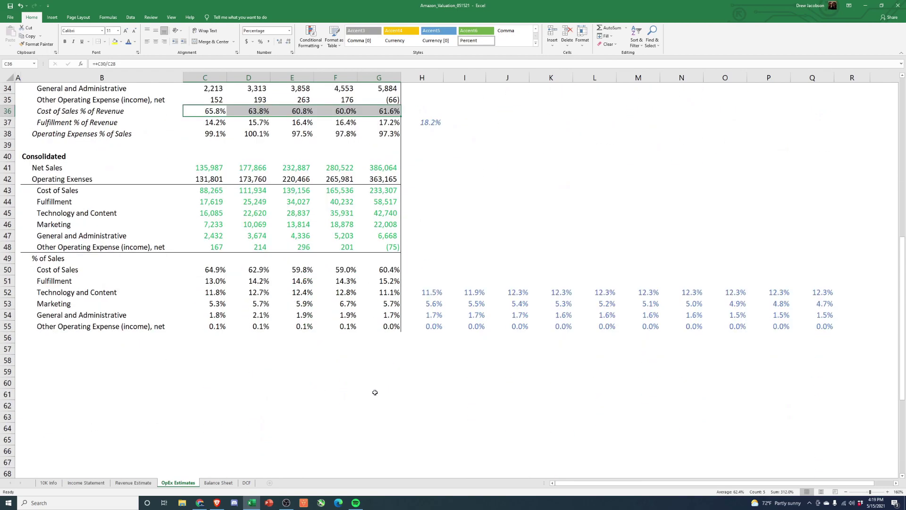
{"action": "scroll", "coordinate": [435, 391], "scroll_direction": "up", "scroll_amount": 5}
{"action": "left_click", "coordinate": [213, 501]}
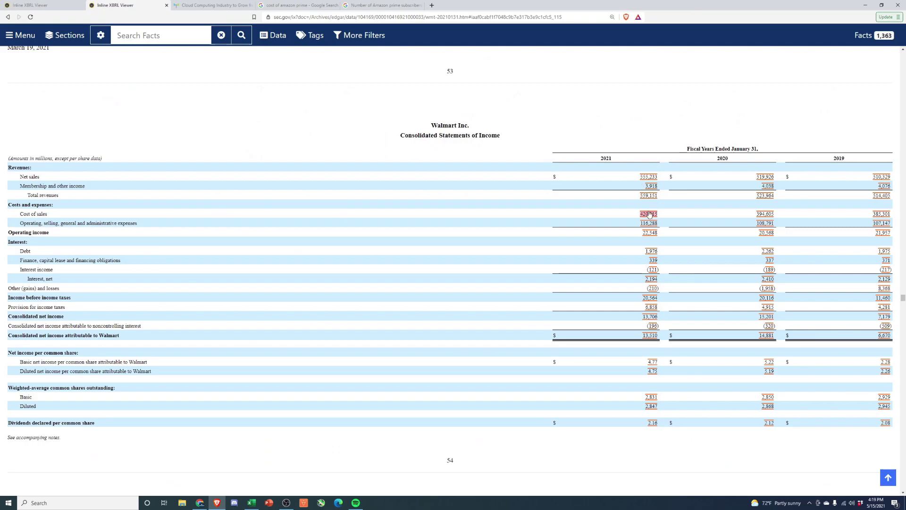
- Back in Excel, calculate 420/555 in G39 as a one-decimal percentage (75.7%)
{"action": "left_click", "coordinate": [218, 504]}
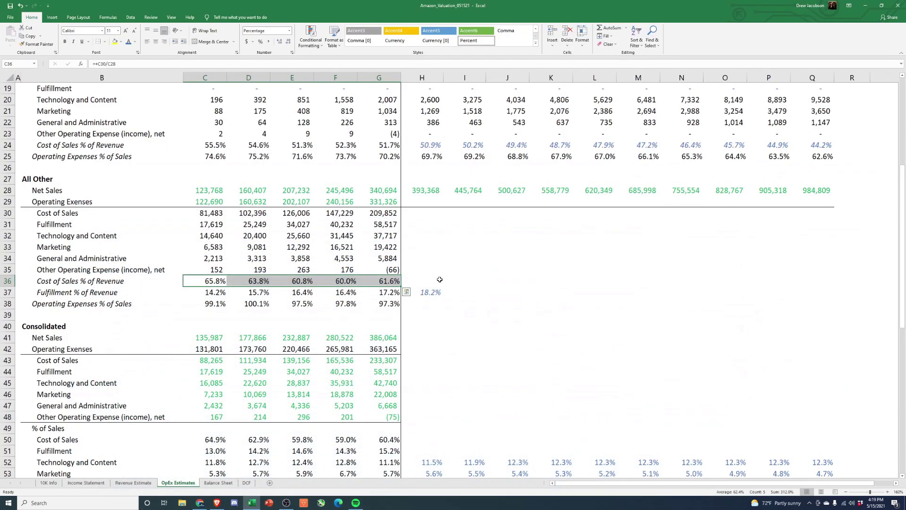
{"action": "left_click", "coordinate": [363, 313]}
{"action": "type", "text": "+420"}
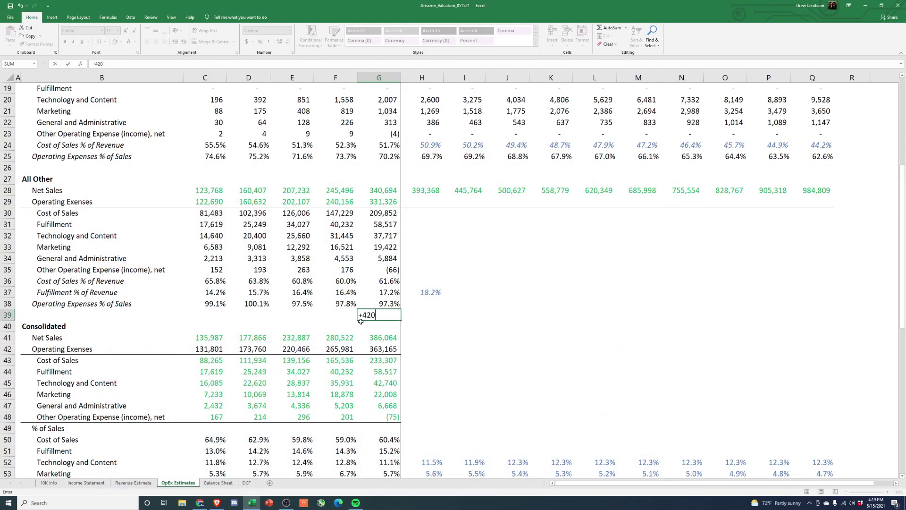
{"action": "type", "text": "/555"}
{"action": "key", "text": "Return"}
{"action": "key", "text": "Up"}
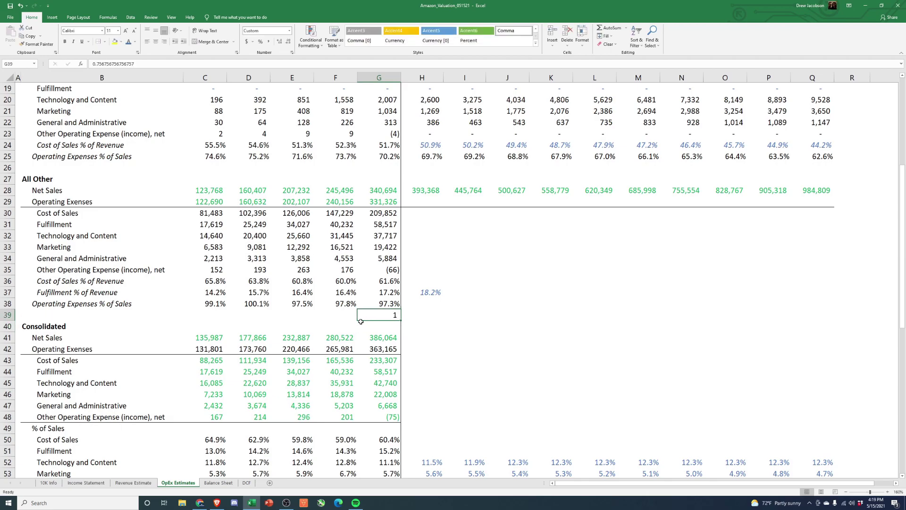
{"action": "key", "text": "ctrl+shift+5"}
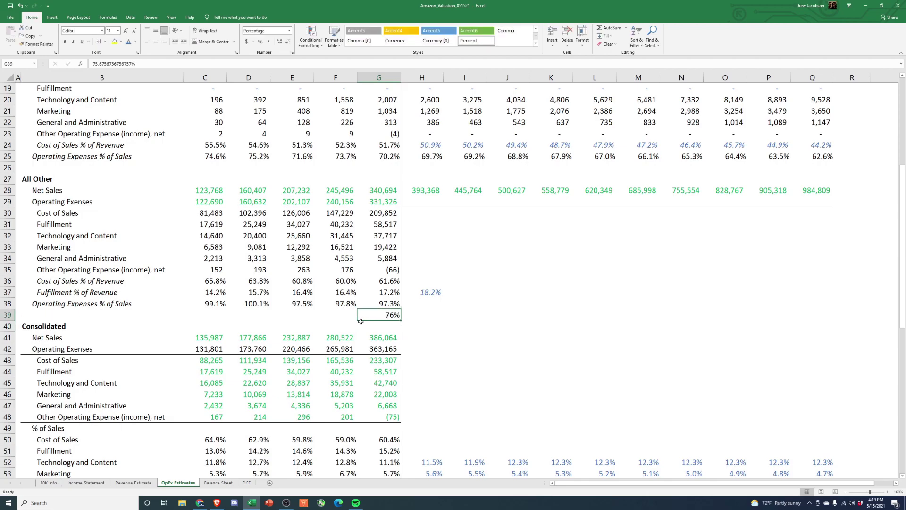
{"action": "key", "text": "alt+h"}
{"action": "key", "text": "0"}
- Compare the 75.7% in G39 with All Other's latest Cost of Sales and Fulfillment percentages
{"action": "left_click", "coordinate": [392, 281]}
{"action": "left_click", "coordinate": [384, 292], "text": "ctrl"}
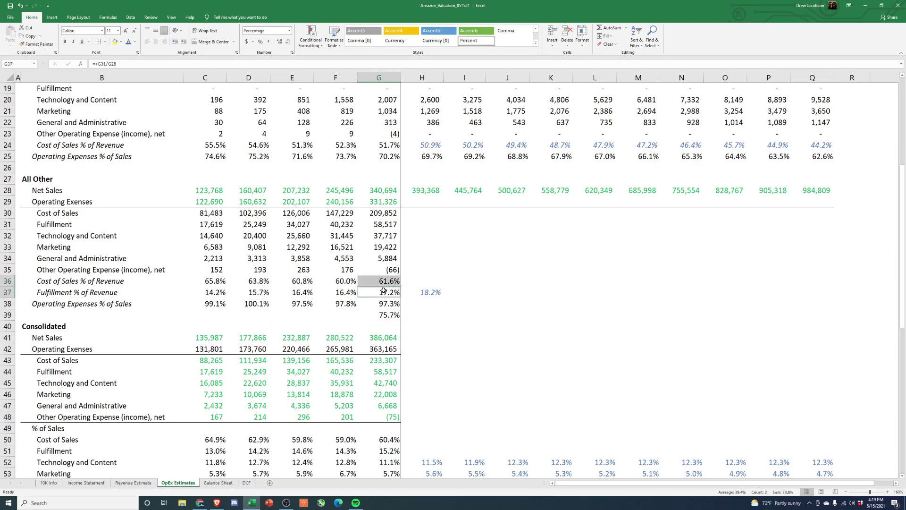
{"action": "left_click", "coordinate": [398, 316]}
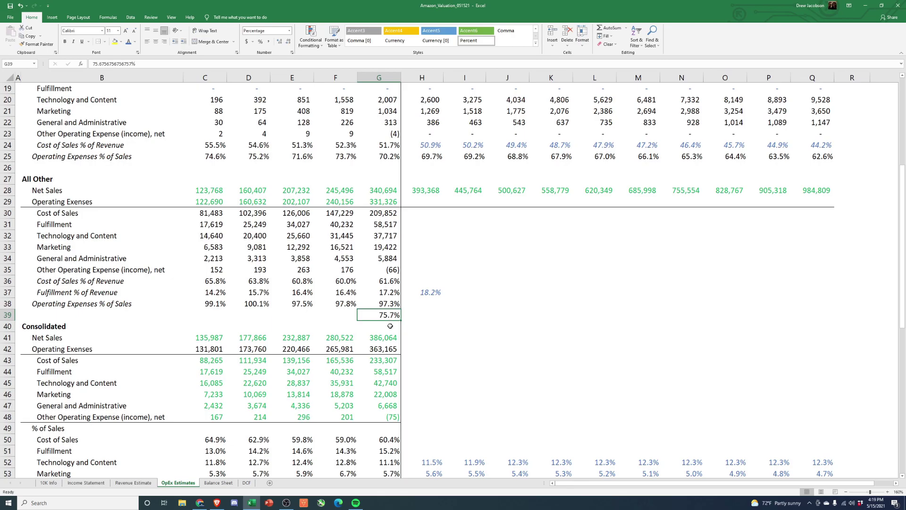
{"action": "left_click", "coordinate": [413, 282]}
- Forecast H36 Cost of Sales % as G36 minus 0.005 and fill I36:J36 (61.1%, 60.6%, 60.1%)
{"action": "type", "text": "+"}
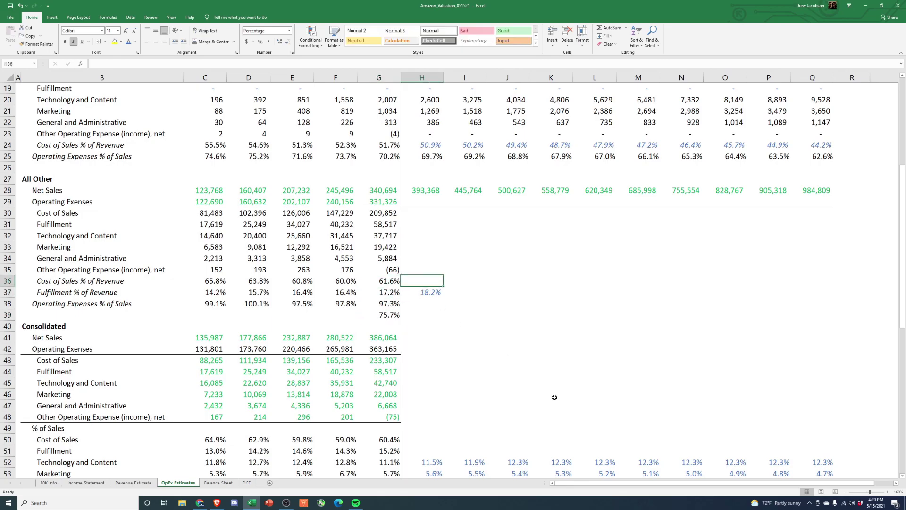
{"action": "key", "text": "Left"}
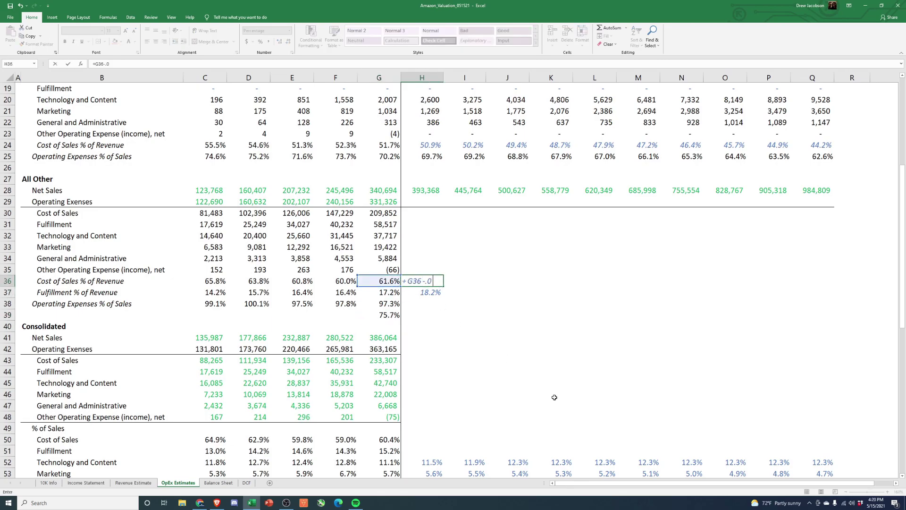
{"action": "type", "text": "-.005"}
{"action": "key", "text": "Return"}
{"action": "key", "text": "Up"}
{"action": "key", "text": "ctrl+c"}
{"action": "key", "text": "Right"}
{"action": "key", "text": "shift+Right"}
{"action": "key", "text": "shift+Right"}
{"action": "key", "text": "shift+Right"}
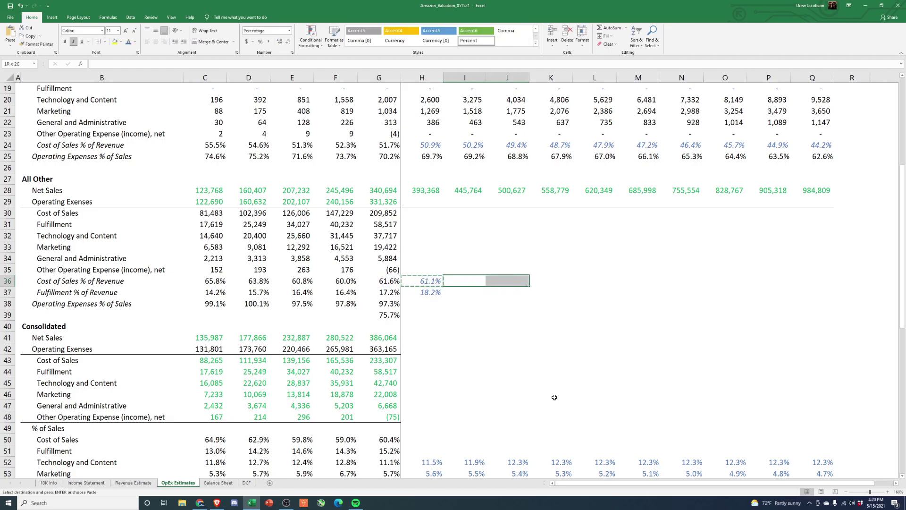
{"action": "key", "text": "shift+Left"}
{"action": "key", "text": "shift+Left"}
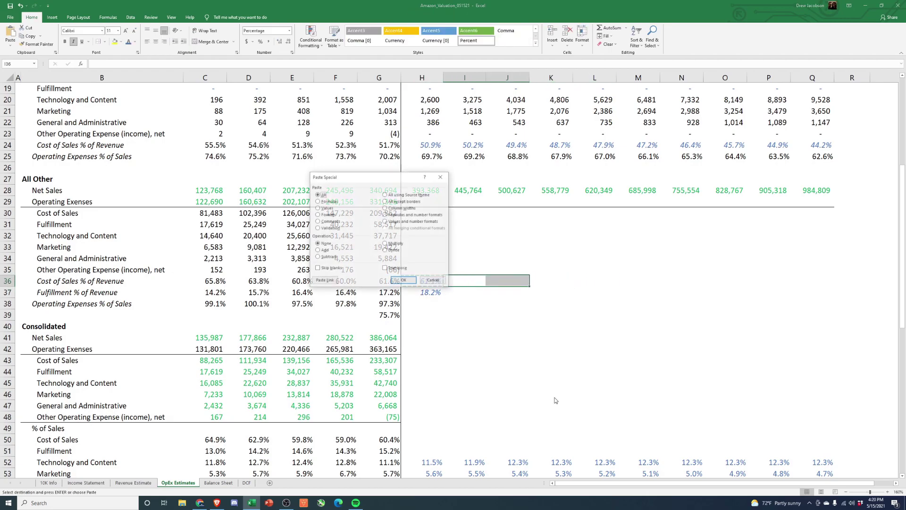
{"action": "key", "text": "Return"}
- Hold Cost of Sales % flat at 60.1% across K36:Q36
{"action": "key", "text": "Right"}
{"action": "key", "text": "ctrl+c"}
{"action": "key", "text": "Right"}
{"action": "key", "text": "ctrl+v"}
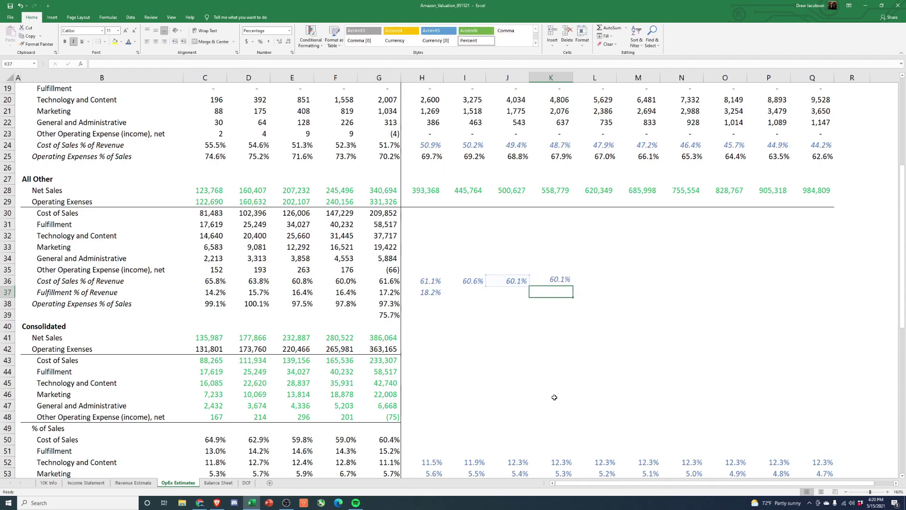
{"action": "key", "text": "ctrl+c"}
{"action": "key", "text": "Right"}
{"action": "key", "text": "shift+Right"}
{"action": "key", "text": "shift+Right"}
{"action": "key", "text": "shift+Right"}
{"action": "key", "text": "shift+Right"}
{"action": "key", "text": "shift+Right"}
{"action": "key", "text": "ctrl+alt+v"}
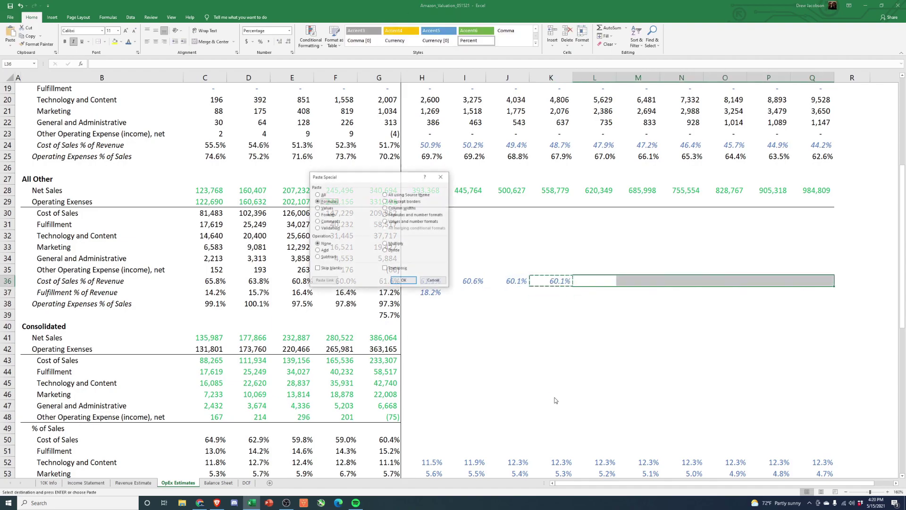
{"action": "key", "text": "Return"}
- Compare the H36:H37 forecasts with the latest historical Cost of Sales and Fulfillment percentages
{"action": "key", "text": "Left"}
{"action": "key", "text": "Left"}
{"action": "key", "text": "Left"}
{"action": "key", "text": "Left"}
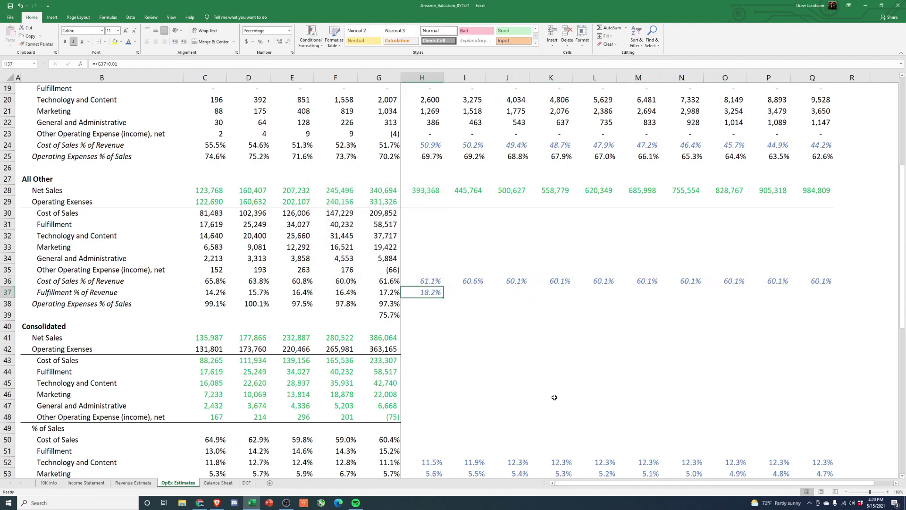
{"action": "key", "text": "Up"}
{"action": "left_click", "coordinate": [426, 292], "text": "ctrl"}
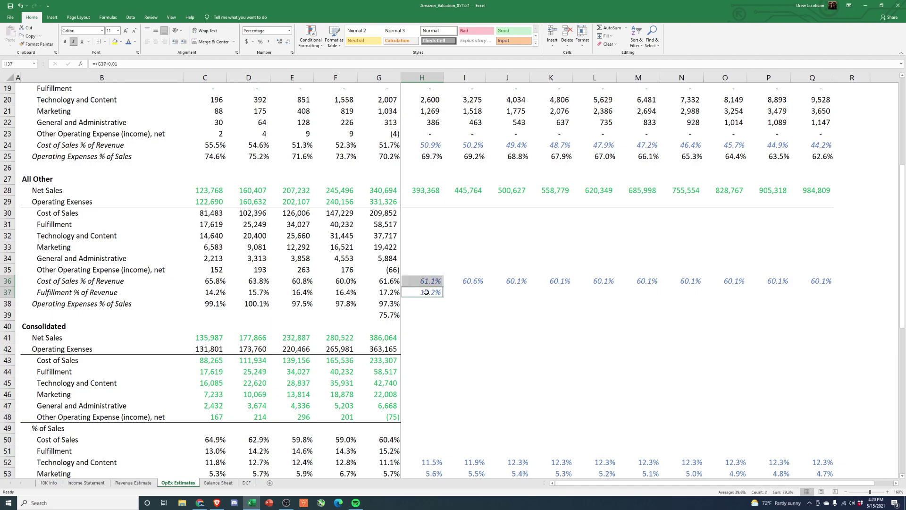
{"action": "left_click", "coordinate": [402, 292], "text": "ctrl"}
{"action": "left_click", "coordinate": [386, 292], "text": "ctrl"}
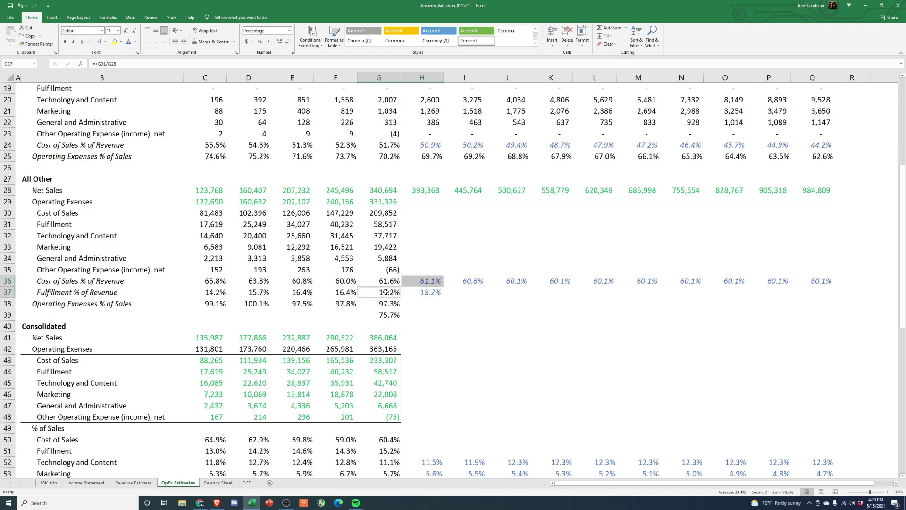
- Set H37 Fulfillment % to =F37 (16.4%) and paste the formula across I37:Q37
{"action": "left_click", "coordinate": [422, 289]}
{"action": "type", "text": "+"}
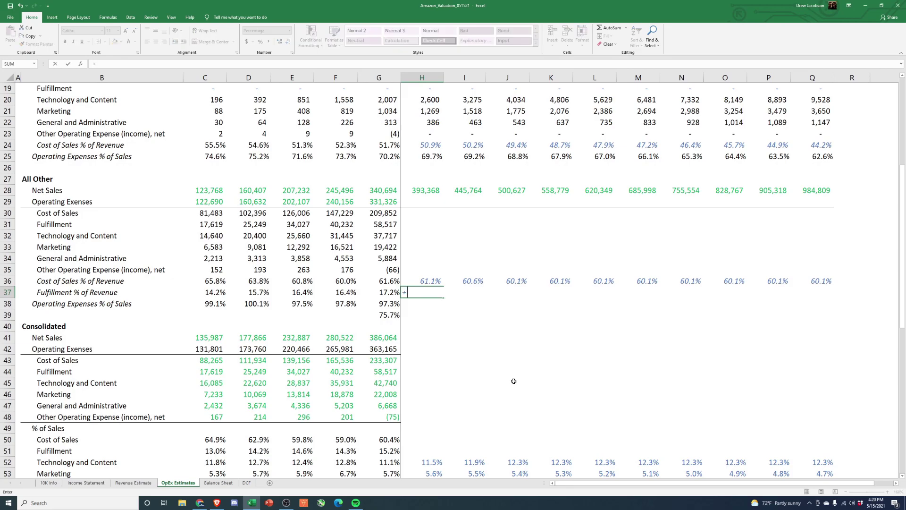
{"action": "key", "text": "Left"}
{"action": "key", "text": "BackSpace"}
{"action": "key", "text": "BackSpace"}
{"action": "key", "text": "BackSpace"}
{"action": "key", "text": "BackSpace"}
{"action": "key", "text": "BackSpace"}
{"action": "key", "text": "BackSpace"}
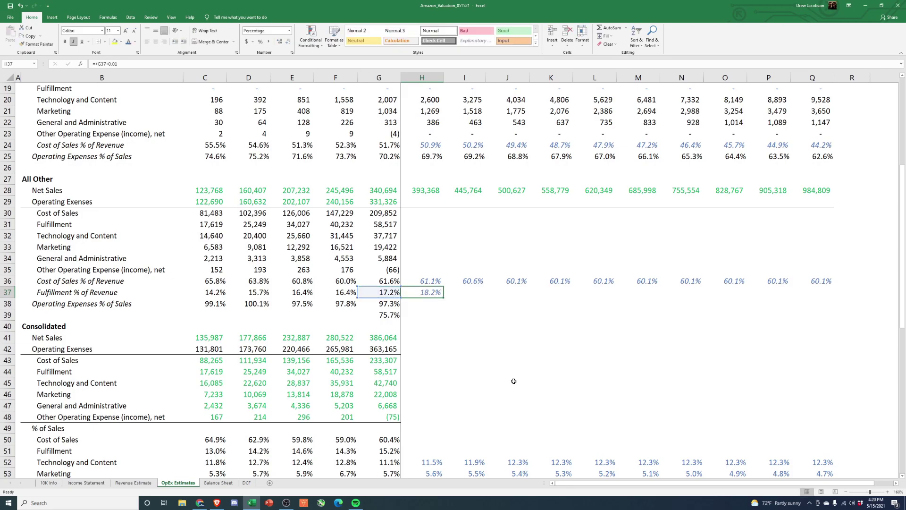
{"action": "key", "text": "Left"}
{"action": "key", "text": "Left"}
{"action": "key", "text": "ctrl+Return"}
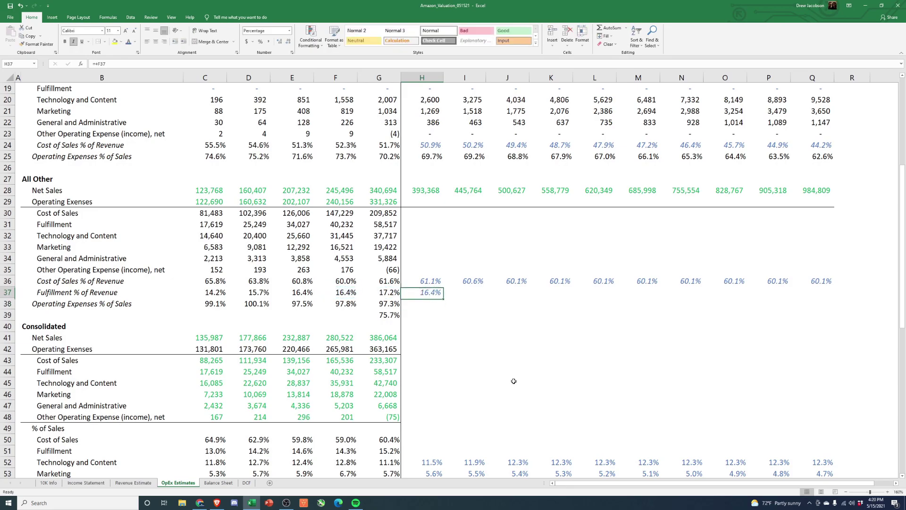
{"action": "key", "text": "ctrl+c"}
{"action": "key", "text": "Right"}
{"action": "key", "text": "shift+Right"}
{"action": "key", "text": "shift+Right"}
{"action": "key", "text": "shift+Right"}
{"action": "key", "text": "shift+Right"}
{"action": "key", "text": "shift+Right"}
{"action": "key", "text": "shift+Right"}
{"action": "key", "text": "shift+Right"}
{"action": "key", "text": "shift+Right"}
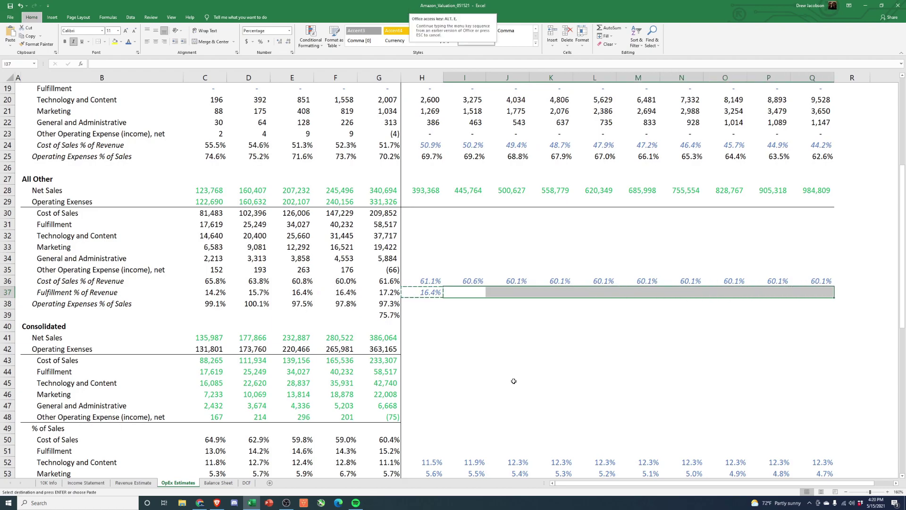
{"action": "key", "text": "ctrl+alt+v"}
{"action": "key", "text": "f"}
{"action": "key", "text": "Return"}
- Review the row 36–37 forecast formulas in columns I through K
{"action": "key", "text": "Up"}
{"action": "key", "text": "shift+Down"}
{"action": "key", "text": "ctrl+c"}
{"action": "key", "text": "Right"}
{"action": "key", "text": "ctrl+v"}
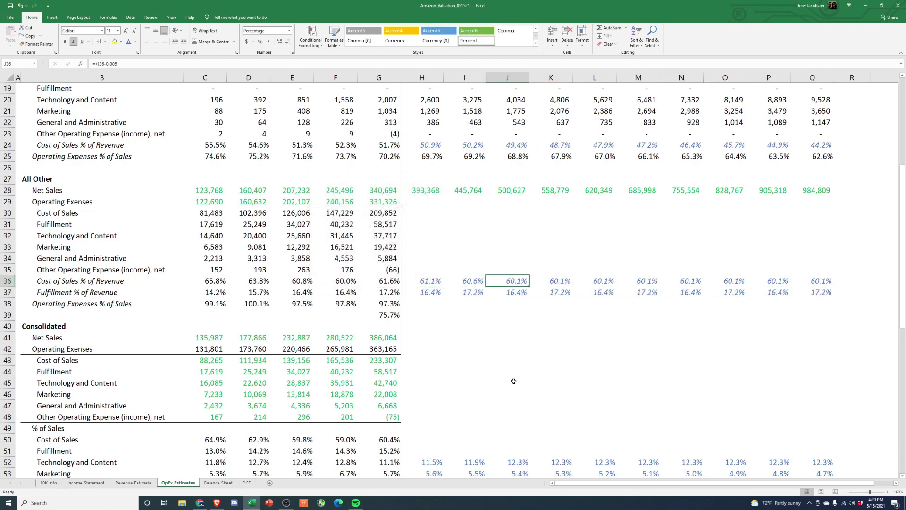
{"action": "key", "text": "Right"}
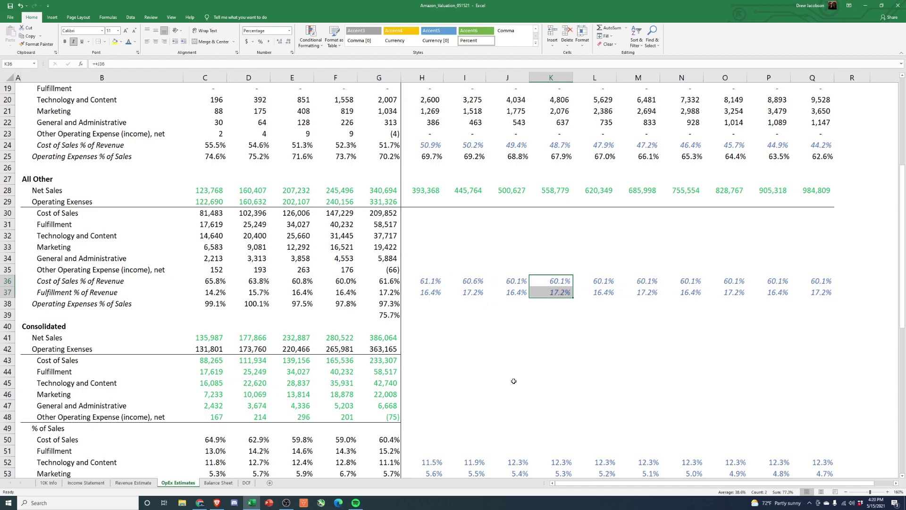
{"action": "key", "text": "Left"}
{"action": "key", "text": "Left"}
{"action": "key", "text": "Right"}
{"action": "key", "text": "Right"}
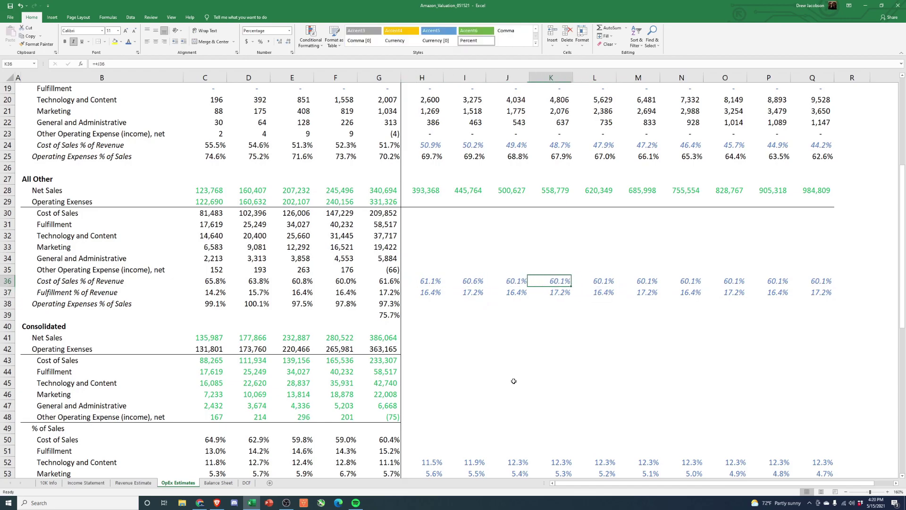
{"action": "key", "text": "Left"}
{"action": "key", "text": "Down"}
- Change I37 to =H37 and fill it across J37:Q37 so Fulfillment holds 16.4%
{"action": "key", "text": "Left"}
{"action": "type", "text": "=+H37"}
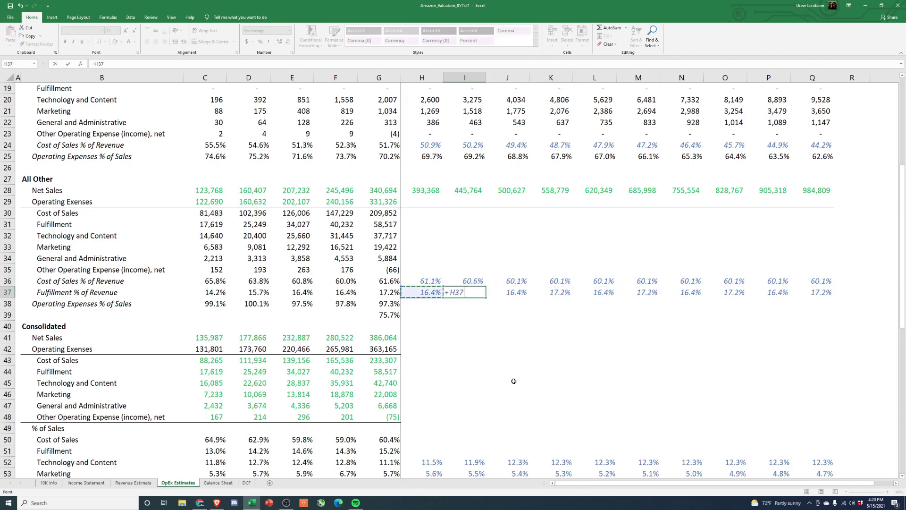
{"action": "key", "text": "Return"}
{"action": "key", "text": "Up"}
{"action": "key", "text": "ctrl+c"}
{"action": "key", "text": "Right"}
{"action": "key", "text": "ctrl+shift+Right"}
{"action": "key", "text": "Return"}
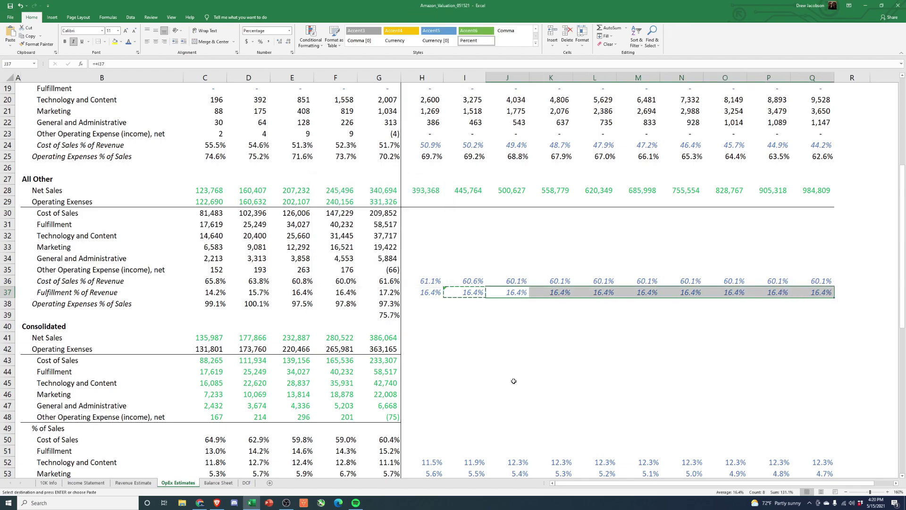
{"action": "key", "text": "Left"}
{"action": "key", "text": "Up"}
{"action": "key", "text": "shift+Down"}
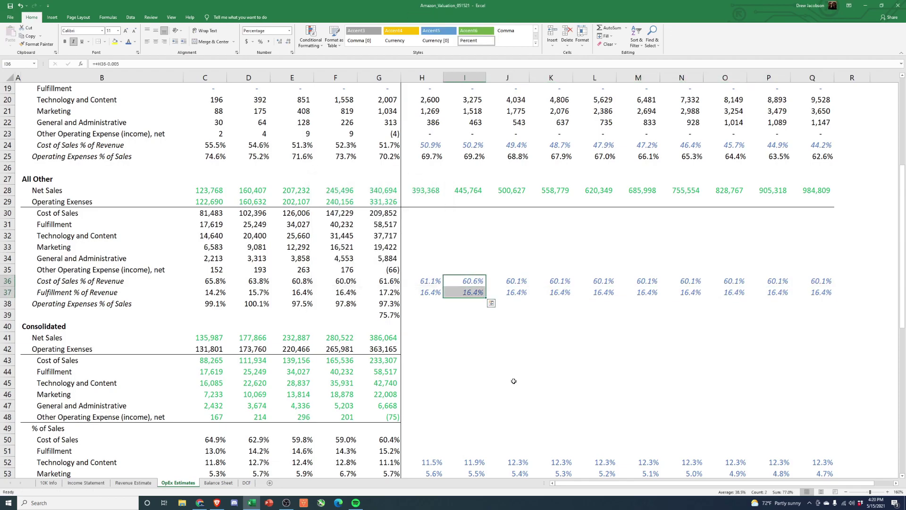
- Clear the scratch 75.7% ratio from G39
{"action": "key", "text": "Down"}
{"action": "key", "text": "Down"}
{"action": "key", "text": "Down"}
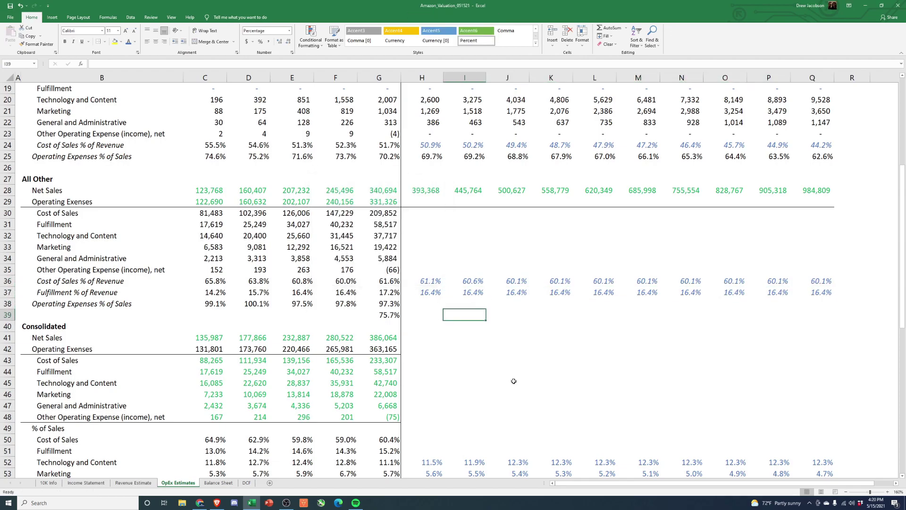
{"action": "key", "text": "Left"}
{"action": "key", "text": "Left"}
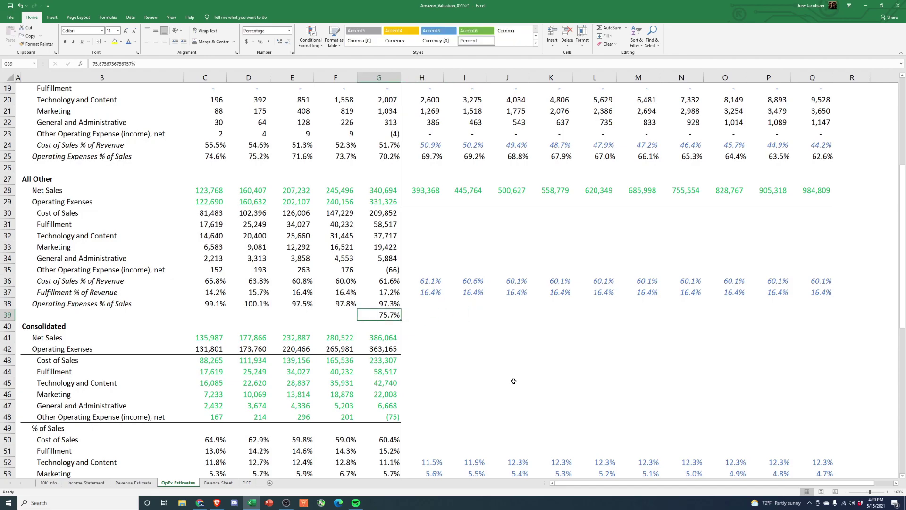
{"action": "key", "text": "Delete"}
{"action": "key", "text": "Up"}
{"action": "key", "text": "Up"}
{"action": "key", "text": "Up"}
- Enter the 2021 All Other fulfillment forecast in H31 as fulfillment % times net sales (=H37*H28)
{"action": "key", "text": "Right"}
{"action": "key", "text": "Up"}
{"action": "key", "text": "Up"}
{"action": "key", "text": "Up"}
{"action": "key", "text": "Up"}
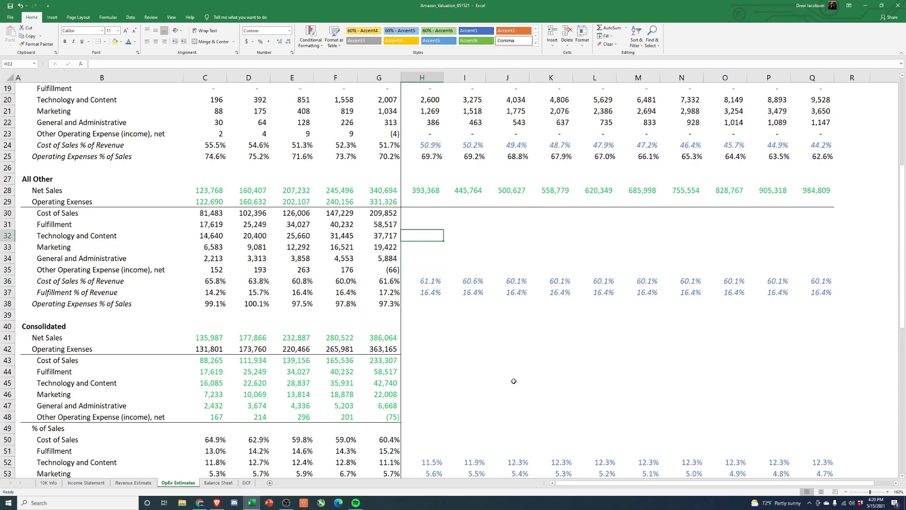
{"action": "key", "text": "Up"}
{"action": "type", "text": "+"}
{"action": "key", "text": "Left"}
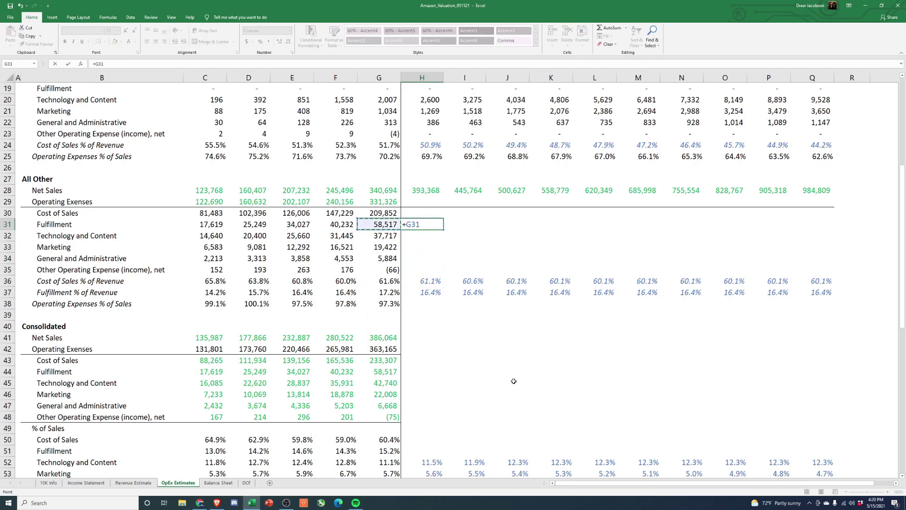
{"action": "key", "text": "Right"}
{"action": "key", "text": "Down"}
{"action": "key", "text": "Down"}
{"action": "key", "text": "Down"}
{"action": "key", "text": "Down"}
{"action": "key", "text": "Down"}
{"action": "key", "text": "Down"}
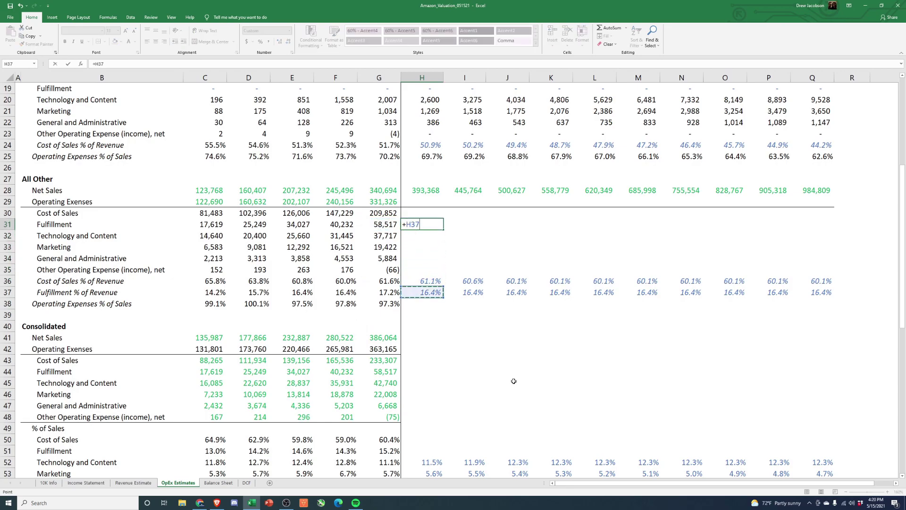
{"action": "type", "text": "*"}
{"action": "key", "text": "Up"}
{"action": "key", "text": "Up"}
{"action": "key", "text": "Up"}
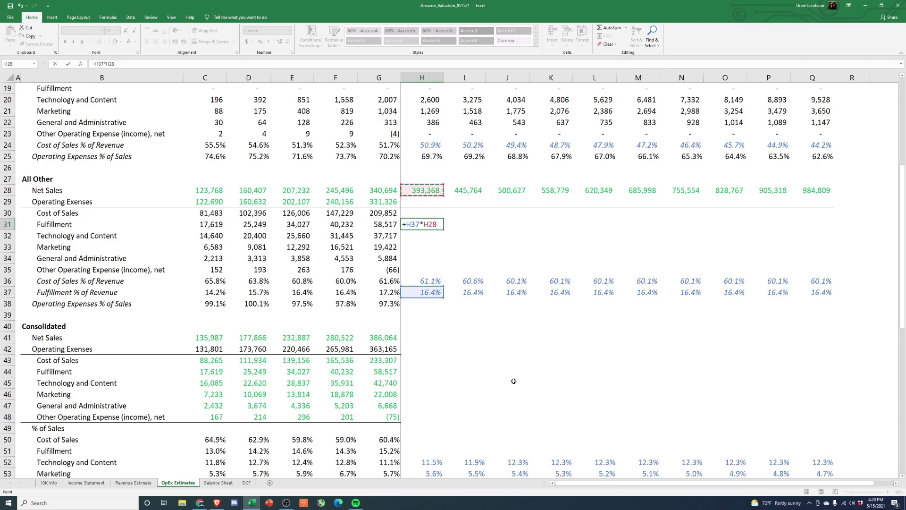
{"action": "key", "text": "Return"}
- Paste the fulfillment formula as formulas only across 2022–2030, through column Q
{"action": "key", "text": "Up"}
{"action": "key", "text": "ctrl+c"}
{"action": "key", "text": "Right"}
{"action": "key", "text": "shift+Right"}
{"action": "key", "text": "shift+Right"}
{"action": "key", "text": "shift+Right"}
{"action": "key", "text": "shift+Right"}
{"action": "key", "text": "shift+Right"}
{"action": "key", "text": "shift+Right"}
{"action": "key", "text": "shift+Right"}
{"action": "key", "text": "shift+Right"}
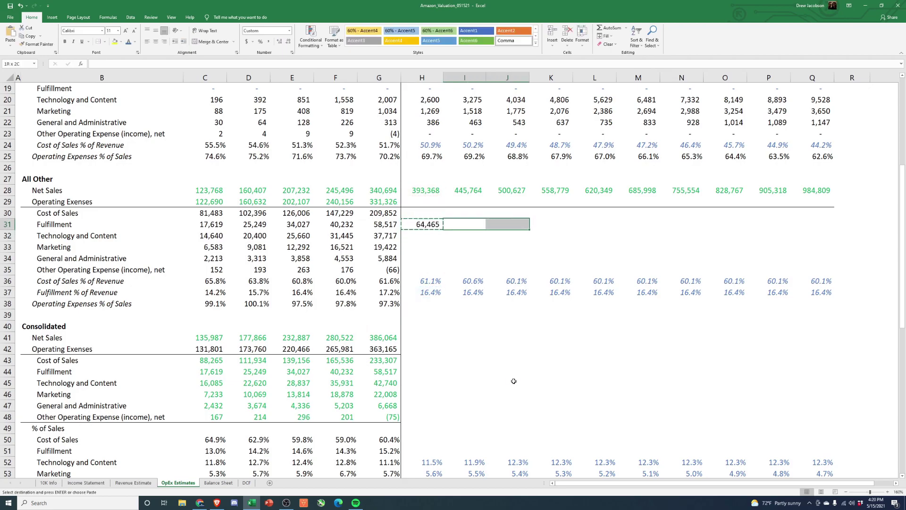
{"action": "key", "text": "ctrl+alt+v"}
{"action": "key", "text": "f"}
{"action": "key", "text": "Return"}
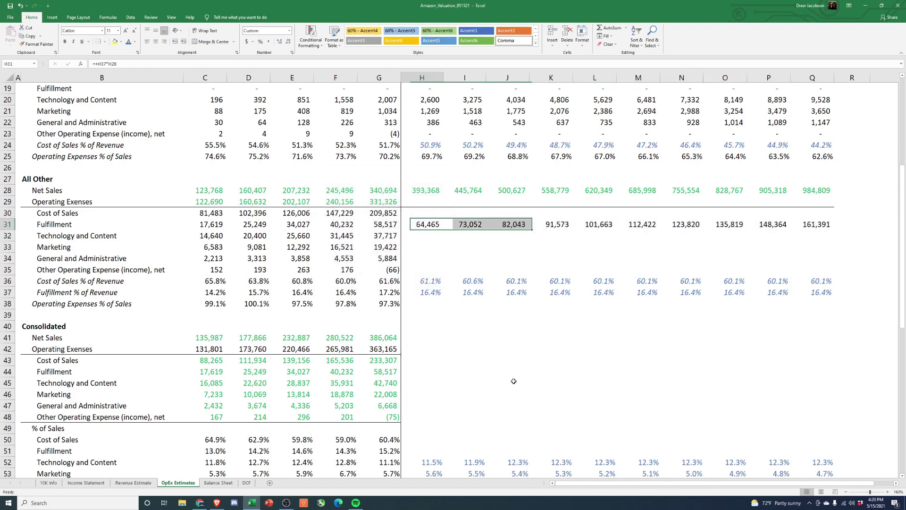
- Enter the 2021 cost of sales forecast in H30 as =H36*H28
{"action": "key", "text": "Left"}
{"action": "key", "text": "Up"}
{"action": "type", "text": "+"}
{"action": "key", "text": "Down"}
{"action": "key", "text": "Down"}
{"action": "key", "text": "Down"}
{"action": "key", "text": "Down"}
{"action": "key", "text": "Down"}
{"action": "key", "text": "Down"}
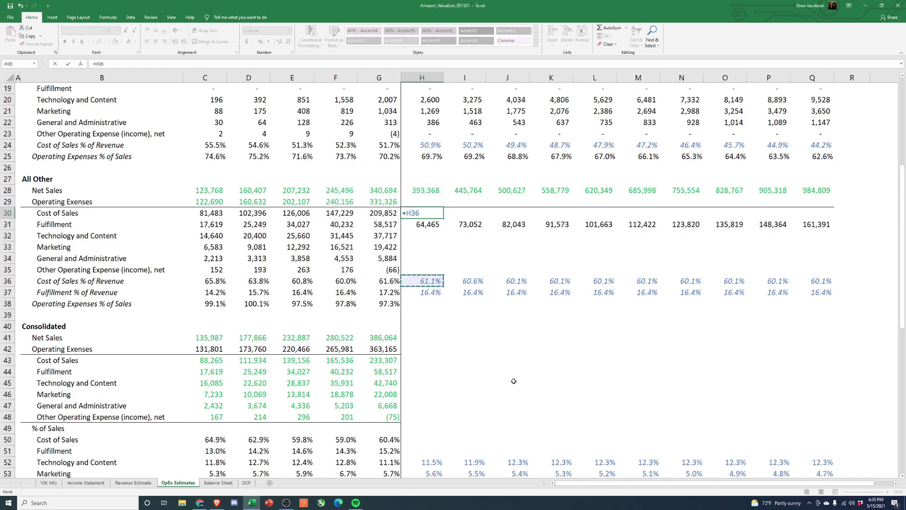
{"action": "type", "text": "*"}
{"action": "key", "text": "Up"}
{"action": "key", "text": "Up"}
{"action": "key", "text": "Up"}
{"action": "key", "text": "Up"}
{"action": "key", "text": "Up"}
{"action": "key", "text": "Up"}
{"action": "key", "text": "Up"}
{"action": "key", "text": "Up"}
{"action": "key", "text": "Return"}
{"action": "key", "text": "Up"}
- Paste the cost of sales formula as formulas only across to 2030
{"action": "key", "text": "ctrl+c"}
{"action": "key", "text": "Right"}
{"action": "key", "text": "shift+Right"}
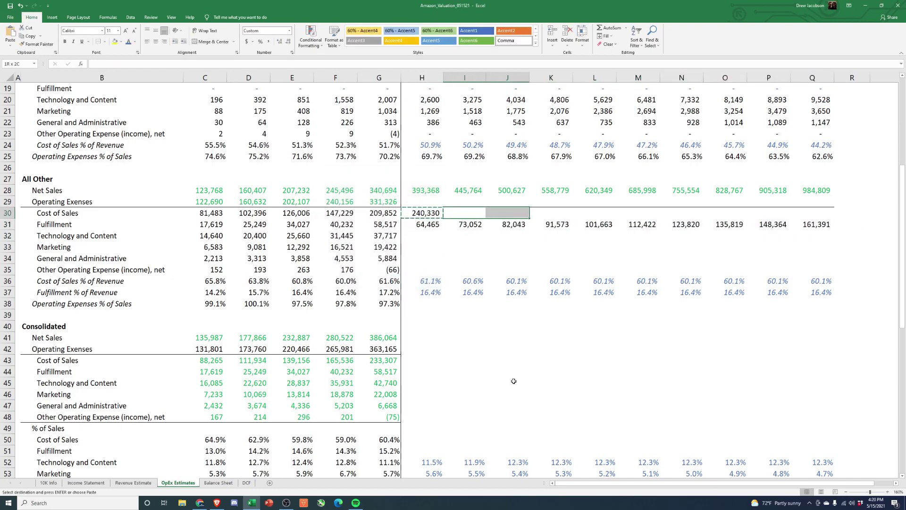
{"action": "key", "text": "shift+Right"}
{"action": "key", "text": "shift+Right"}
{"action": "key", "text": "shift+Right"}
{"action": "key", "text": "shift+Right"}
{"action": "key", "text": "shift+Right"}
{"action": "key", "text": "shift+Right"}
{"action": "key", "text": "shift+Right"}
{"action": "key", "text": "ctrl+alt+v"}
{"action": "key", "text": "f"}
{"action": "key", "text": "Return"}
- Enter the 2021 technology and content forecast in H32 as =H$28*H52
{"action": "key", "text": "Left"}
{"action": "key", "text": "Down"}
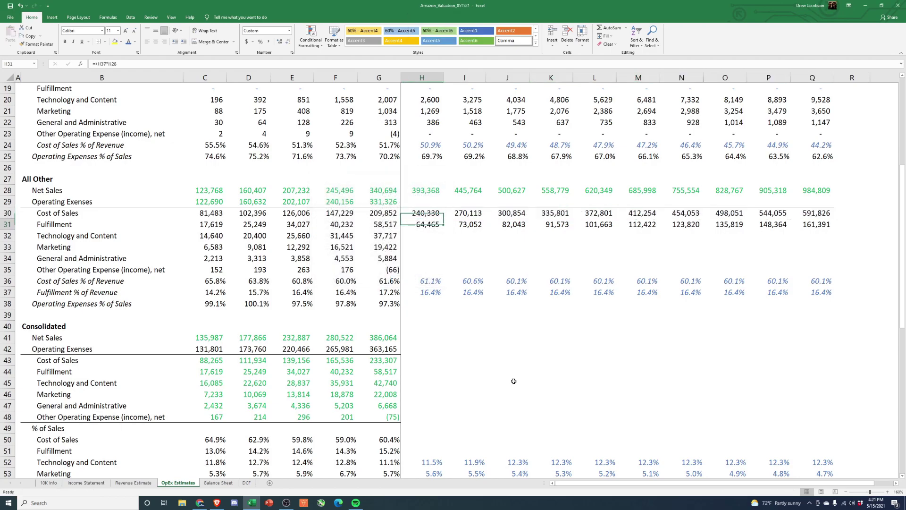
{"action": "key", "text": "Down"}
{"action": "type", "text": "+"}
{"action": "key", "text": "Up"}
{"action": "key", "text": "Up"}
{"action": "key", "text": "Up"}
{"action": "key", "text": "Up"}
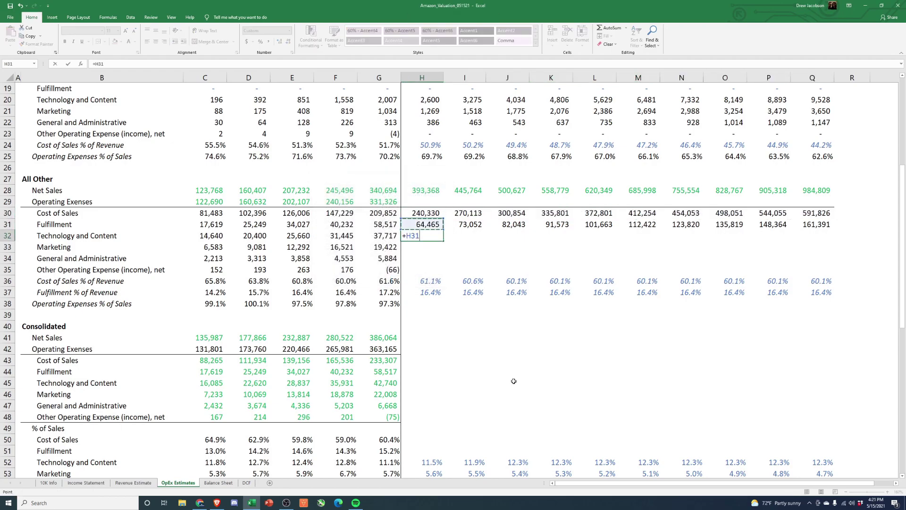
{"action": "key", "text": "F4"}
{"action": "key", "text": "F4"}
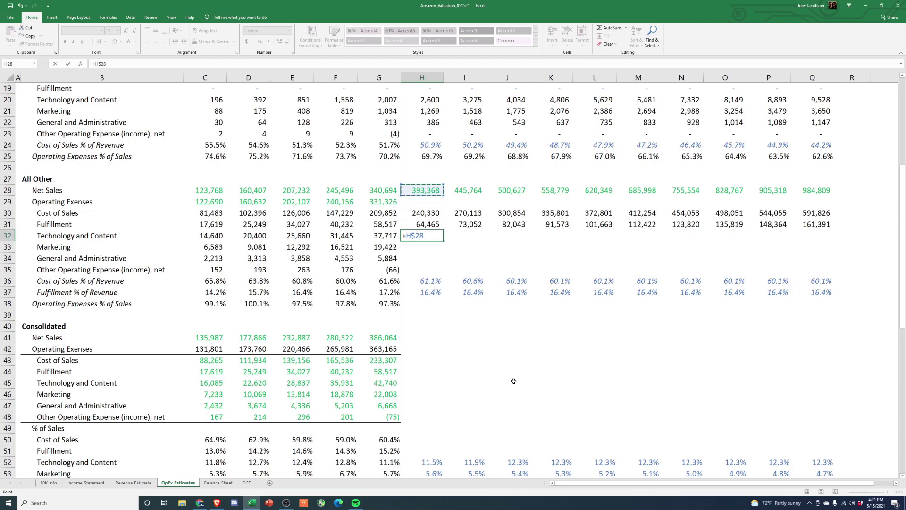
{"action": "type", "text": "*"}
{"action": "left_click", "coordinate": [438, 466]}
{"action": "key", "text": "Return"}
- Paste the H32 formula as formulas only across rows 32–35 through 2030
{"action": "key", "text": "Up"}
{"action": "key", "text": "ctrl+c"}
{"action": "key", "text": "shift+Right"}
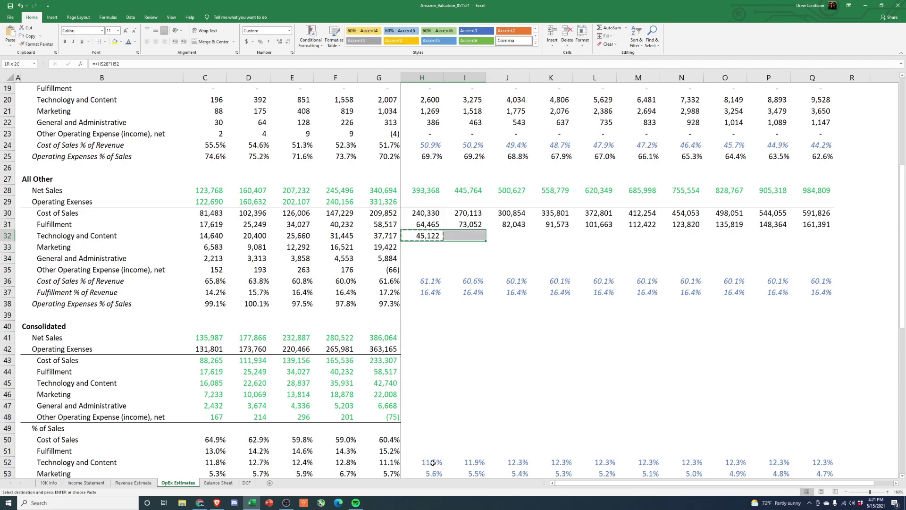
{"action": "key", "text": "shift+Right"}
{"action": "key", "text": "shift+Right"}
{"action": "key", "text": "shift+Right"}
{"action": "key", "text": "shift+Right"}
{"action": "key", "text": "shift+Right"}
{"action": "key", "text": "shift+Right"}
{"action": "key", "text": "shift+Right"}
{"action": "key", "text": "shift+Right"}
{"action": "key", "text": "shift+Down"}
{"action": "key", "text": "shift+Down"}
{"action": "key", "text": "shift+Down"}
{"action": "key", "text": "ctrl+v"}
{"action": "key", "text": "alt+e"}
{"action": "key", "text": "s"}
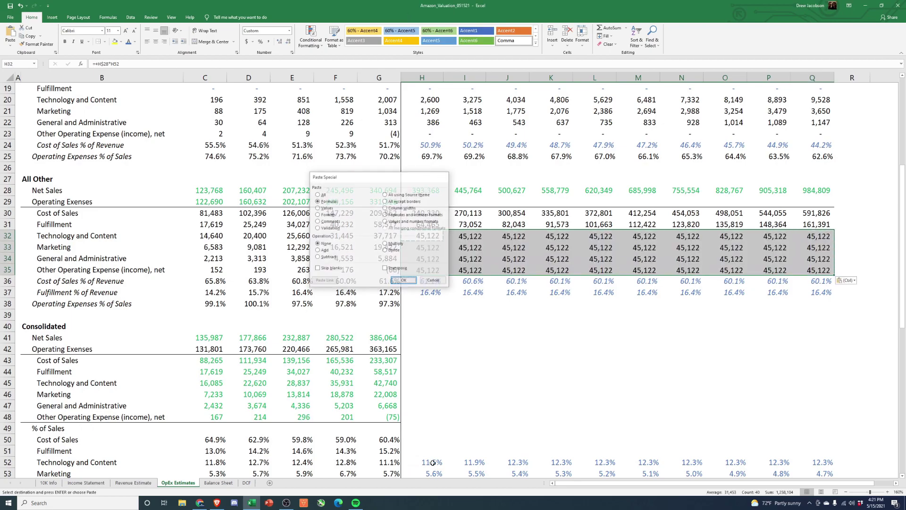
{"action": "key", "text": "Return"}
{"action": "key", "text": "Up"}
{"action": "key", "text": "Up"}
{"action": "key", "text": "Up"}
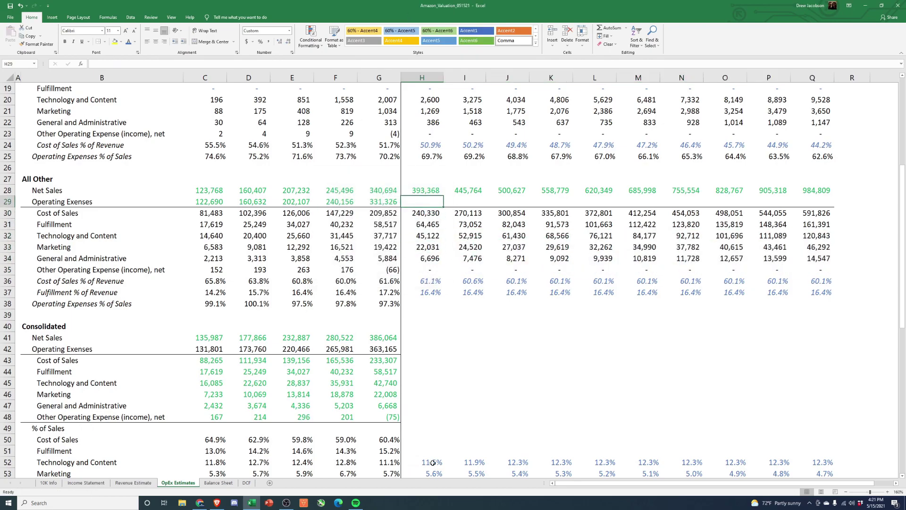
- Total operating expenses in H29 with =SUM(H30:H35) and paste it across to Q29
{"action": "type", "text": "+sum("}
{"action": "key", "text": "Down"}
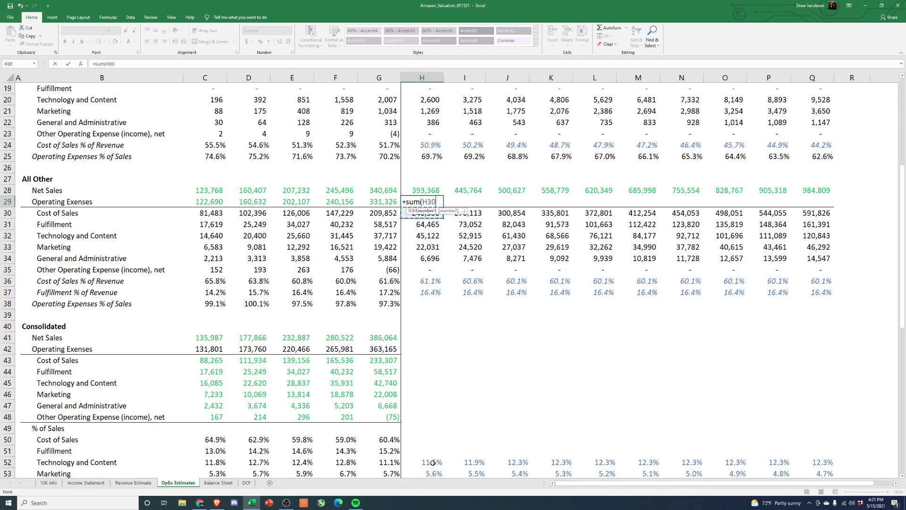
{"action": "key", "text": "shift+Down"}
{"action": "key", "text": "shift+Down"}
{"action": "key", "text": "shift+Down"}
{"action": "key", "text": "shift+Down"}
{"action": "key", "text": "shift+Down"}
{"action": "key", "text": "Return"}
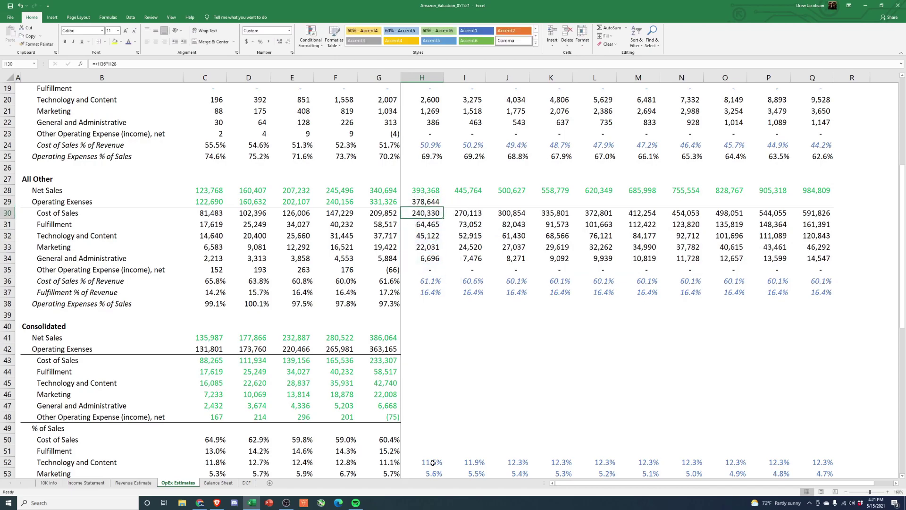
{"action": "key", "text": "Up"}
{"action": "key", "text": "ctrl+c"}
{"action": "key", "text": "Right"}
{"action": "key", "text": "shift+Right"}
{"action": "key", "text": "shift+Right"}
{"action": "key", "text": "shift+Right"}
{"action": "key", "text": "shift+Right"}
{"action": "key", "text": "shift+Right"}
{"action": "key", "text": "shift+Right"}
{"action": "key", "text": "shift+Right"}
{"action": "key", "text": "shift+Right"}
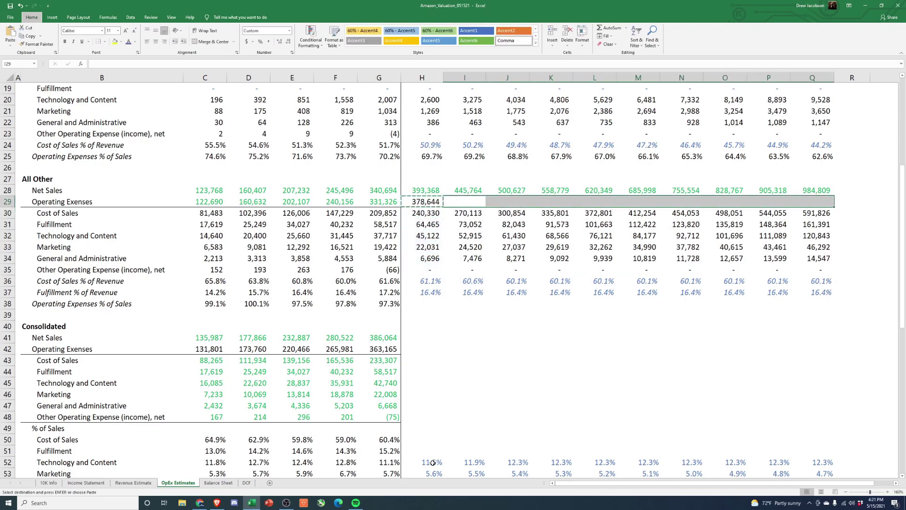
{"action": "key", "text": "Return"}
- Copy the G38 operating expenses % of sales formula into H38:Q38 and verify the 2020 and 2030 cells
{"action": "key", "text": "Down"}
{"action": "key", "text": "Down"}
{"action": "key", "text": "Down"}
{"action": "key", "text": "Down"}
{"action": "key", "text": "Down"}
{"action": "key", "text": "Down"}
{"action": "key", "text": "Down"}
{"action": "key", "text": "Down"}
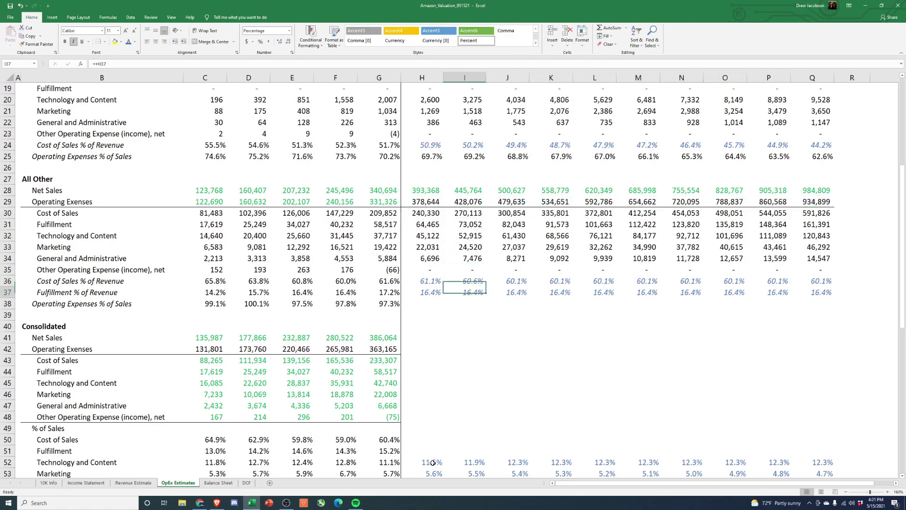
{"action": "key", "text": "Down"}
{"action": "key", "text": "Left"}
{"action": "key", "text": "Left"}
{"action": "key", "text": "ctrl+c"}
{"action": "key", "text": "Right"}
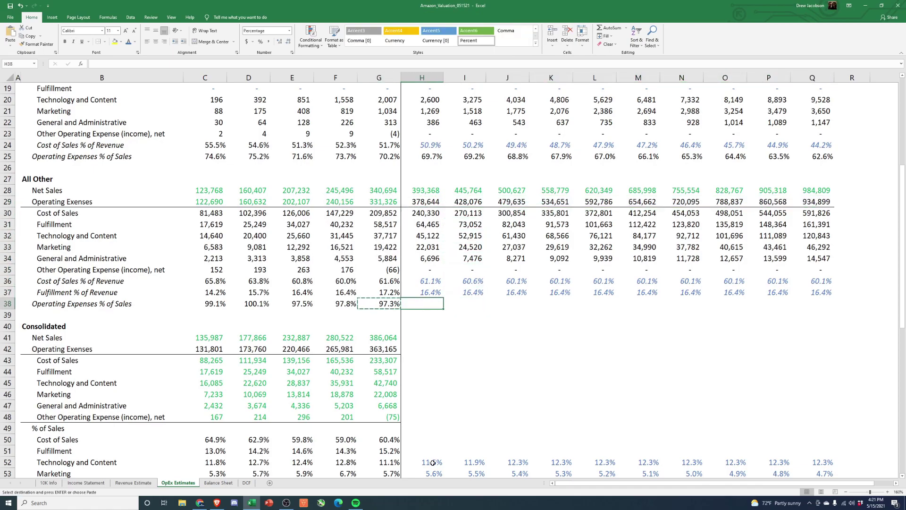
{"action": "key", "text": "shift+Right"}
{"action": "key", "text": "shift+Right"}
{"action": "key", "text": "shift+Right"}
{"action": "key", "text": "shift+Right"}
{"action": "key", "text": "shift+Right"}
{"action": "key", "text": "shift+Right"}
{"action": "key", "text": "shift+Right"}
{"action": "key", "text": "shift+Right"}
{"action": "key", "text": "shift+Right"}
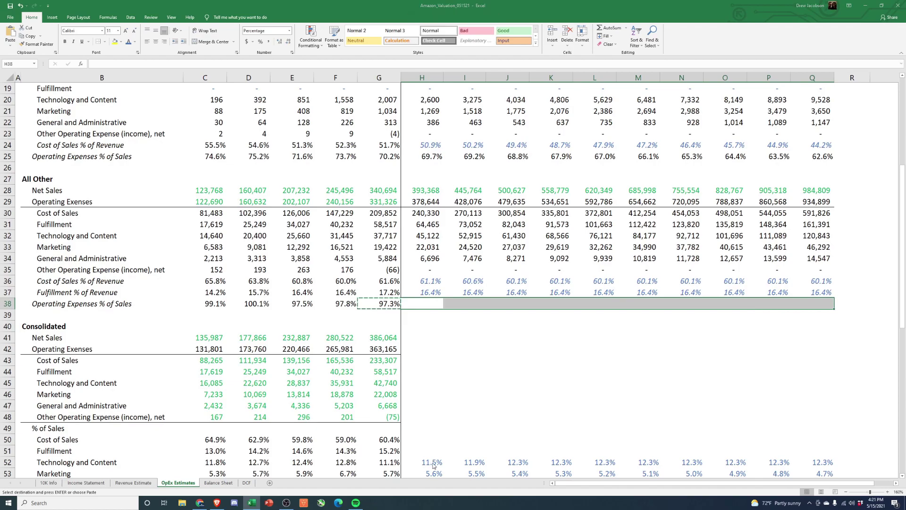
{"action": "key", "text": "Return"}
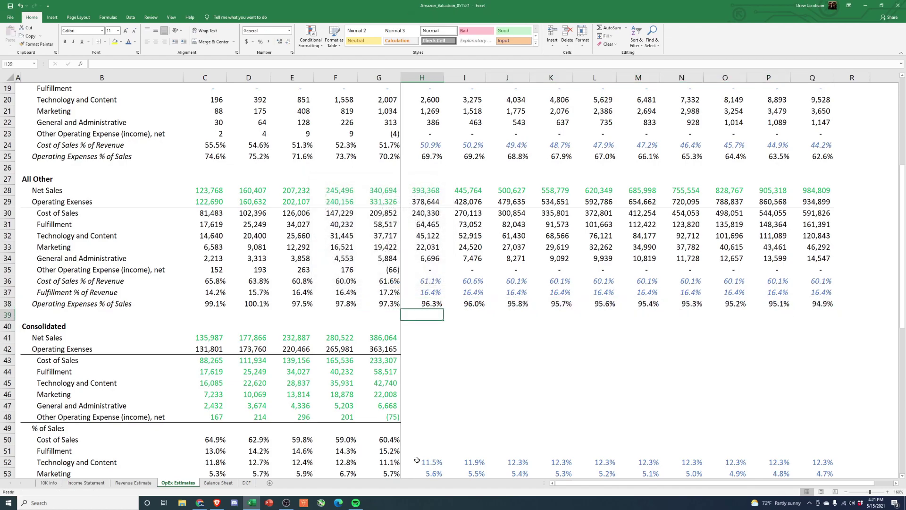
{"action": "left_click", "coordinate": [387, 305]}
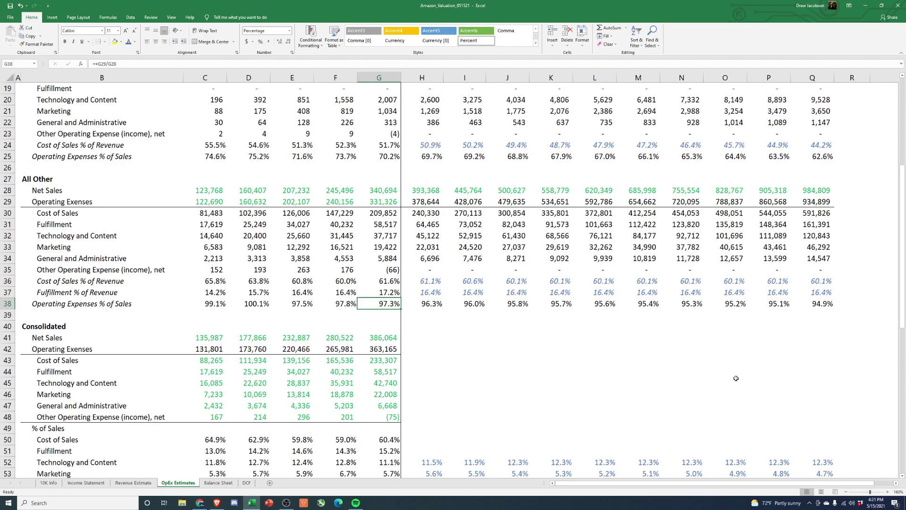
{"action": "left_click", "coordinate": [825, 303]}
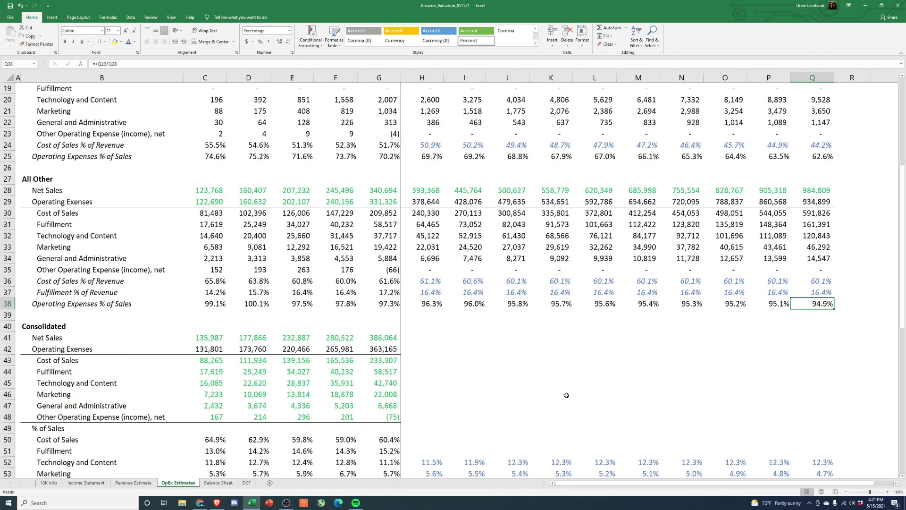
{"action": "scroll", "coordinate": [567, 395], "scroll_direction": "up", "scroll_amount": 6}
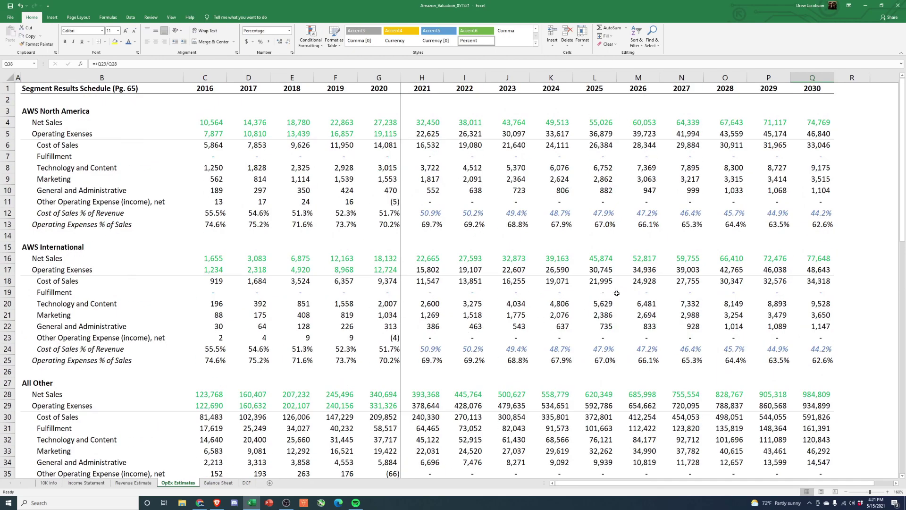
- Enter 2021 consolidated net sales in H41 as All Other plus AWS International plus AWS North America
{"action": "scroll", "coordinate": [591, 296], "scroll_direction": "down", "scroll_amount": 9}
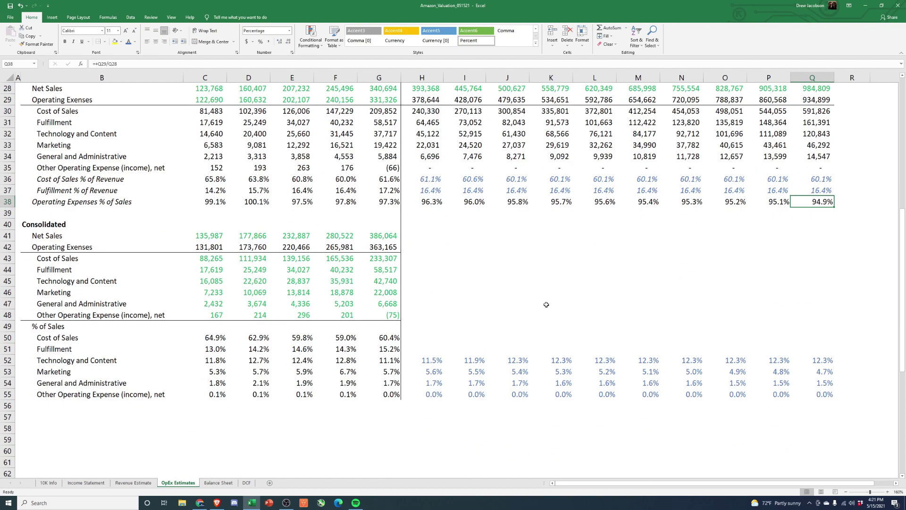
{"action": "left_click", "coordinate": [409, 241]}
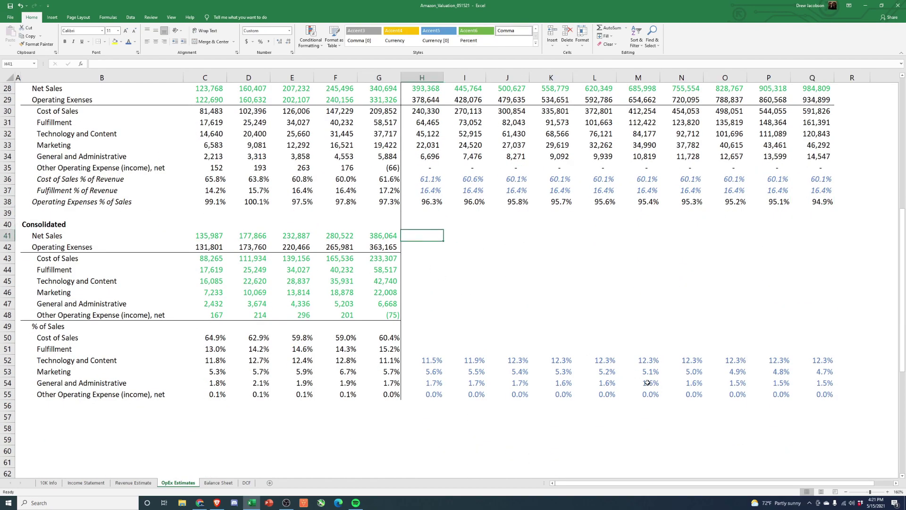
{"action": "type", "text": "+"}
{"action": "scroll", "coordinate": [659, 303], "scroll_direction": "up", "scroll_amount": 5}
{"action": "left_click", "coordinate": [414, 259]}
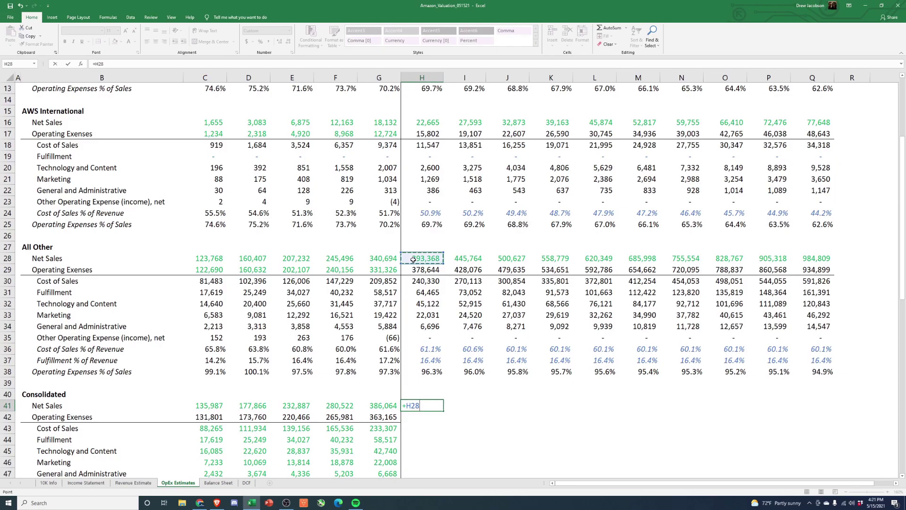
{"action": "type", "text": "+"}
{"action": "scroll", "coordinate": [580, 243], "scroll_direction": "up", "scroll_amount": 2}
{"action": "left_click", "coordinate": [419, 189]}
{"action": "scroll", "coordinate": [428, 199], "scroll_direction": "up", "scroll_amount": 2}
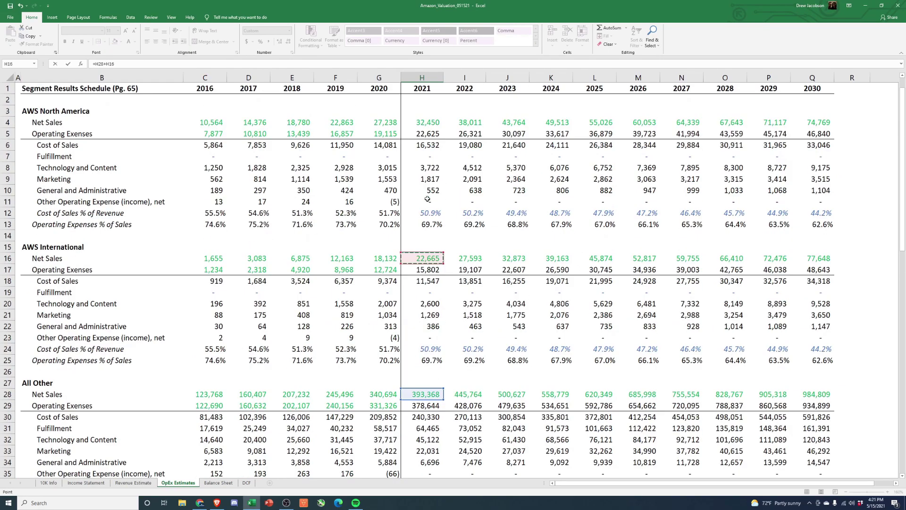
{"action": "type", "text": "+"}
{"action": "left_click", "coordinate": [425, 122]}
{"action": "key", "text": "Return"}
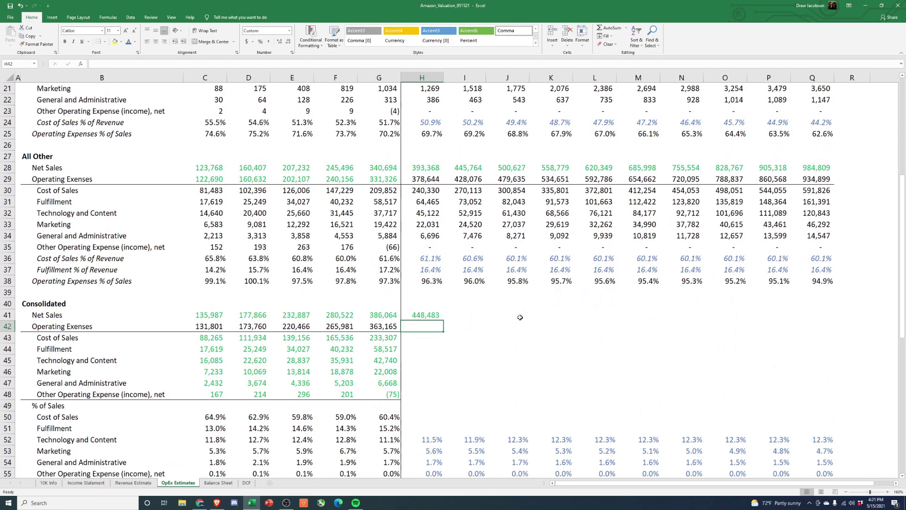
- Make H41's text black and paste its formula across the consolidated block H41:Q48
{"action": "key", "text": "Up"}
{"action": "left_click", "coordinate": [135, 41]}
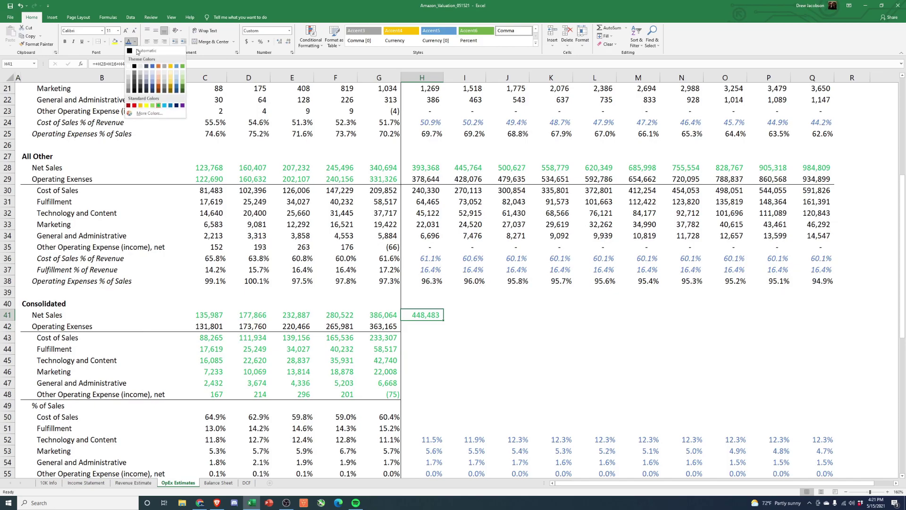
{"action": "left_click", "coordinate": [138, 54]}
{"action": "key", "text": "ctrl+c"}
{"action": "key", "text": "shift+Right"}
{"action": "key", "text": "shift+Right"}
{"action": "key", "text": "shift+Right"}
{"action": "key", "text": "shift+Right"}
{"action": "key", "text": "shift+Right"}
{"action": "key", "text": "shift+Right"}
{"action": "key", "text": "shift+Right"}
{"action": "key", "text": "shift+Right"}
{"action": "key", "text": "shift+Right"}
{"action": "key", "text": "shift+Right"}
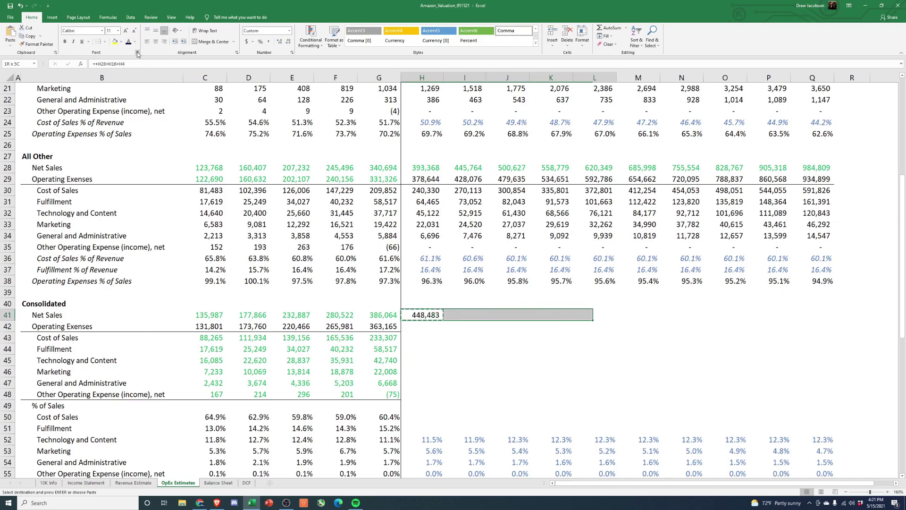
{"action": "key", "text": "shift+Left"}
{"action": "key", "text": "shift+Down"}
{"action": "key", "text": "shift+Down"}
{"action": "key", "text": "shift+Down"}
{"action": "key", "text": "shift+Down"}
{"action": "key", "text": "shift+Down"}
{"action": "key", "text": "shift+Down"}
{"action": "key", "text": "shift+Down"}
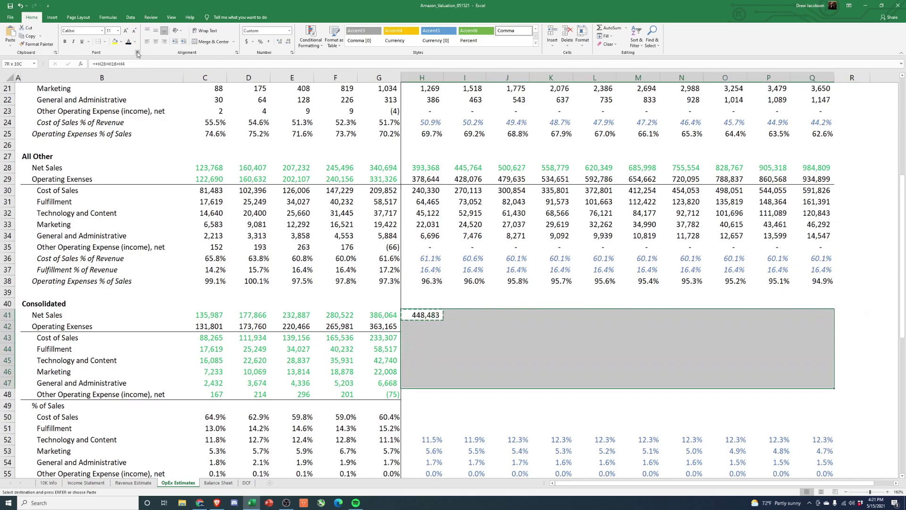
{"action": "key", "text": "ctrl+v"}
- Add a border line to the Cost of Sales row for 2021–2030, then select Other Operating Expense
{"action": "key", "text": "Down"}
{"action": "key", "text": "Down"}
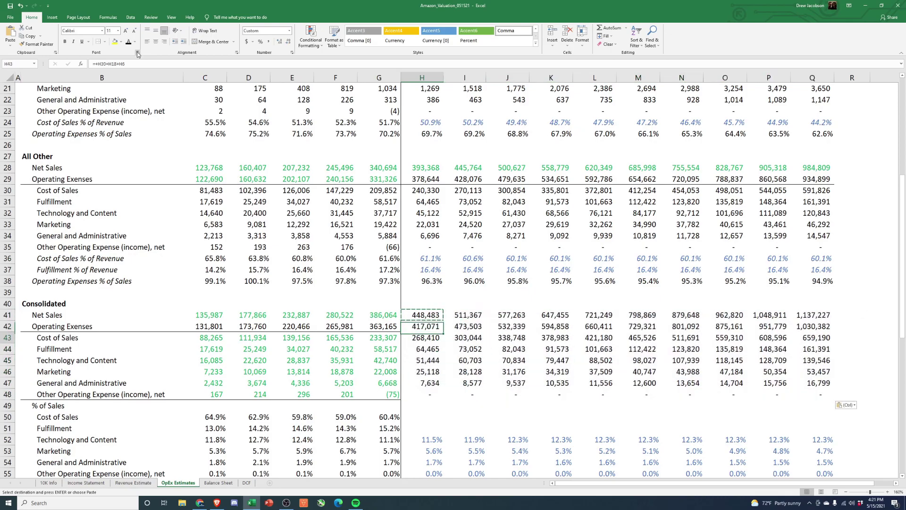
{"action": "key", "text": "ctrl+shift+Right"}
{"action": "key", "text": "alt+h"}
{"action": "key", "text": "b"}
{"action": "key", "text": "Escape"}
{"action": "key", "text": "Escape"}
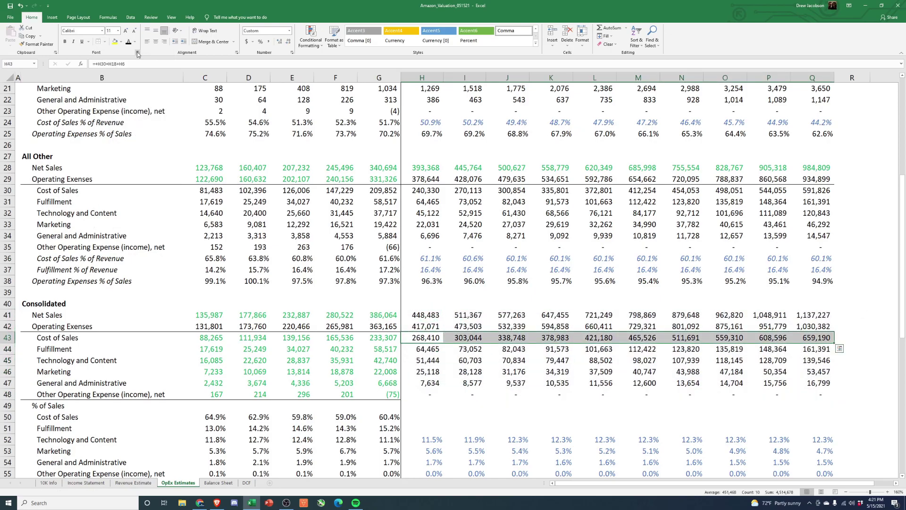
{"action": "key", "text": "Down"}
{"action": "key", "text": "Down"}
{"action": "key", "text": "Down"}
{"action": "key", "text": "Down"}
{"action": "key", "text": "Down"}
{"action": "key", "text": "ctrl+shift+Right"}
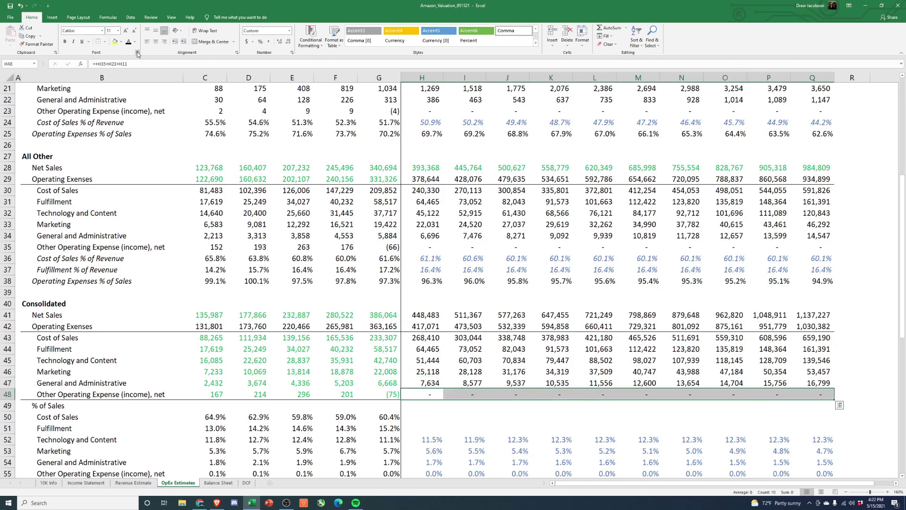
{"action": "key", "text": "alt+h"}
- Add a bottom border under the Other Operating Expense row
{"action": "key", "text": "b"}
{"action": "key", "text": "o"}
{"action": "left_click", "coordinate": [472, 428]}
- Paste the G50 Cost of Sales % formula as formulas only into H50:Q50
{"action": "left_click", "coordinate": [422, 417]}
{"action": "scroll", "coordinate": [422, 424], "scroll_direction": "down", "scroll_amount": 3}
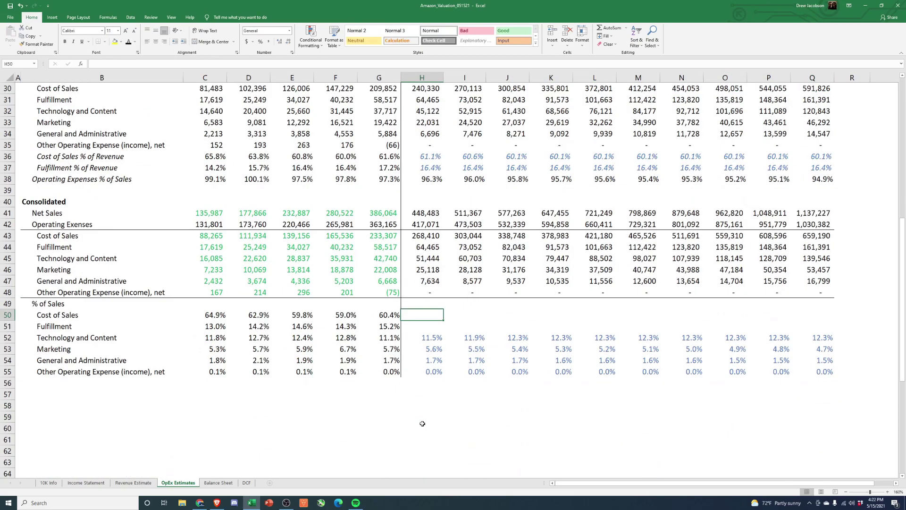
{"action": "key", "text": "Left"}
{"action": "key", "text": "ctrl+c"}
{"action": "key", "text": "Right"}
{"action": "key", "text": "shift+Right"}
{"action": "key", "text": "shift+Right"}
{"action": "key", "text": "shift+Right"}
{"action": "key", "text": "shift+Right"}
{"action": "key", "text": "shift+Right"}
{"action": "key", "text": "shift+Right"}
{"action": "key", "text": "shift+Right"}
{"action": "key", "text": "shift+Right"}
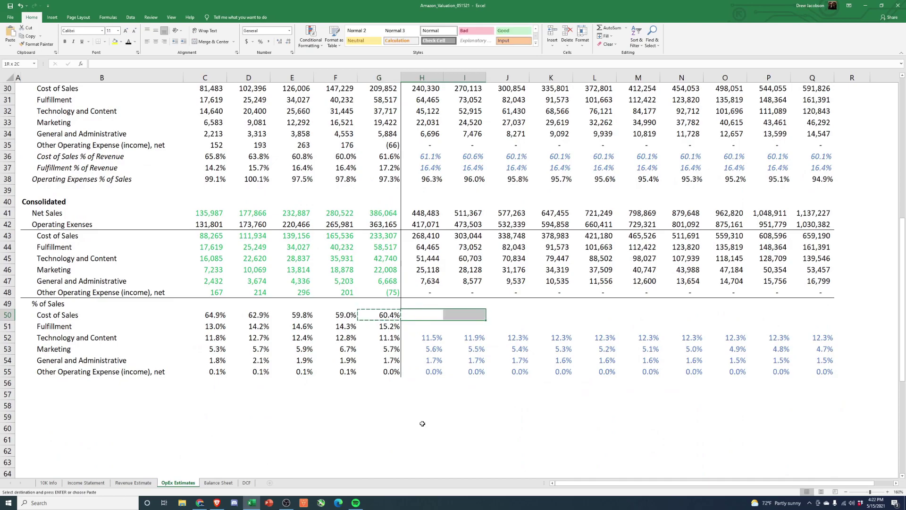
{"action": "key", "text": "shift+Right"}
{"action": "key", "text": "alt+e"}
{"action": "key", "text": "s"}
{"action": "key", "text": "f"}
{"action": "key", "text": "Return"}
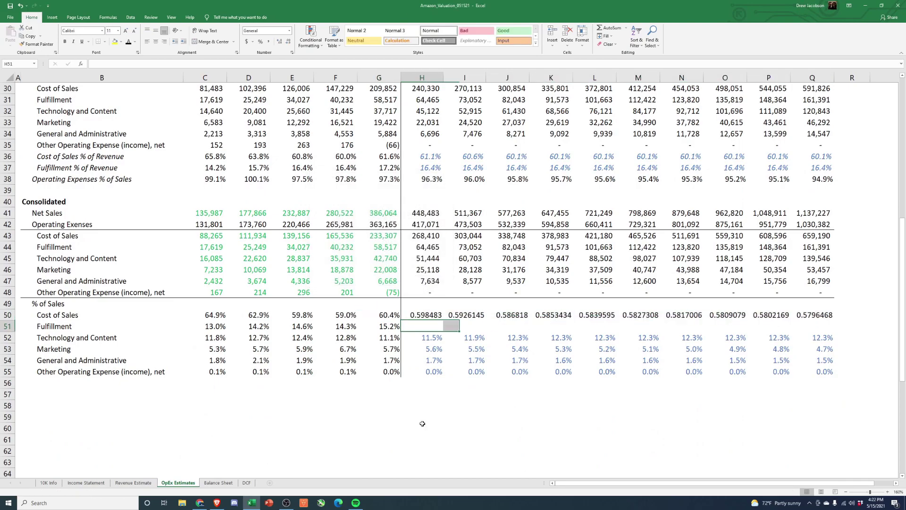
- Format the Cost of Sales ratios as percentages with one decimal place
{"action": "key", "text": "alt+h"}
{"action": "key", "text": "p"}
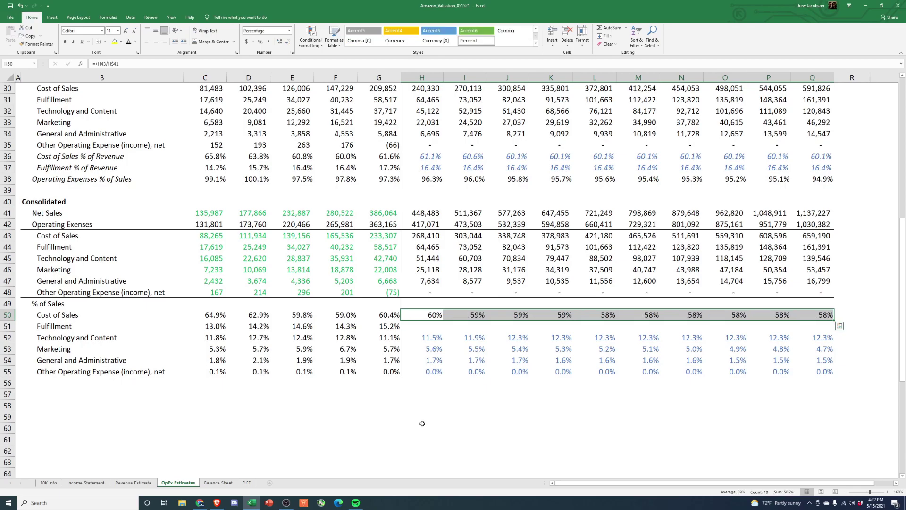
{"action": "key", "text": "alt+h"}
{"action": "key", "text": "0"}
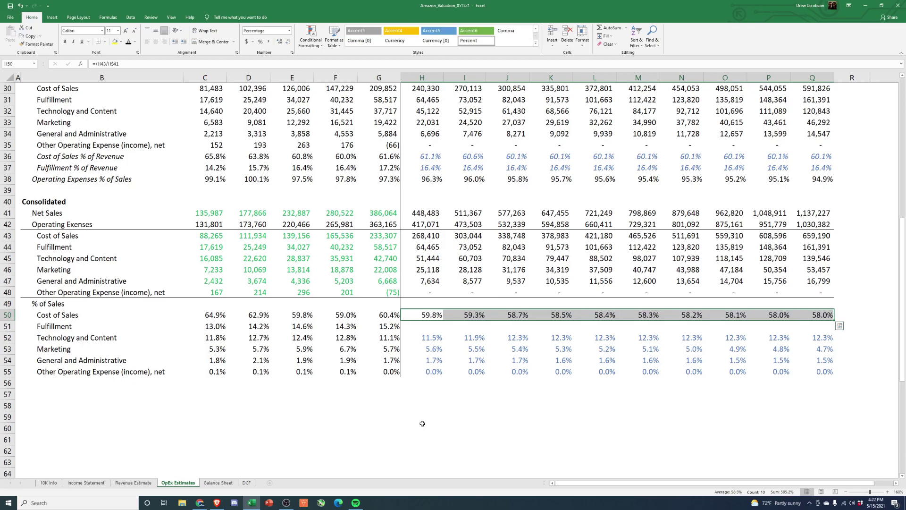
- Paste the G51 Fulfillment % formula as formulas only into H51:Q51
{"action": "key", "text": "Down"}
{"action": "key", "text": "Left"}
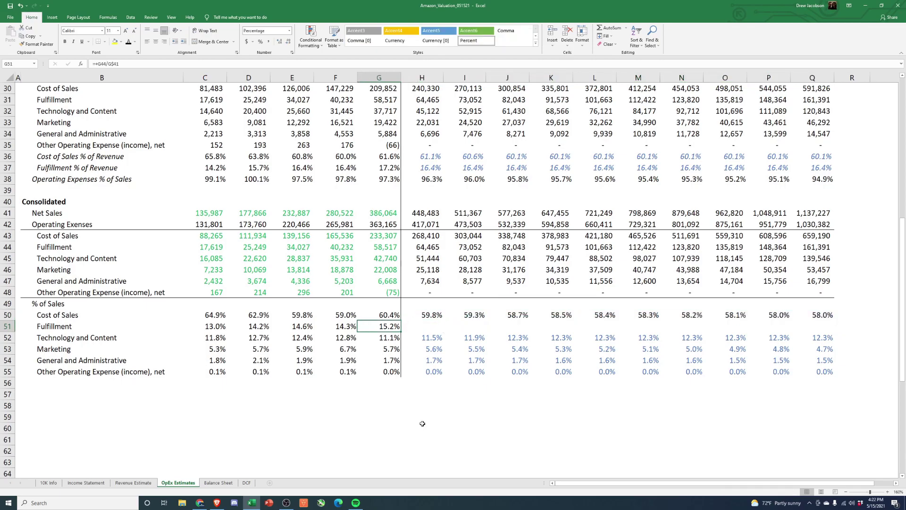
{"action": "key", "text": "ctrl+c"}
{"action": "key", "text": "Right"}
{"action": "key", "text": "shift+Right"}
{"action": "key", "text": "shift+Right"}
{"action": "key", "text": "shift+Right"}
{"action": "key", "text": "shift+Right"}
{"action": "key", "text": "shift+Right"}
{"action": "key", "text": "shift+Right"}
{"action": "key", "text": "shift+Right"}
{"action": "key", "text": "shift+Right"}
{"action": "key", "text": "shift+Right"}
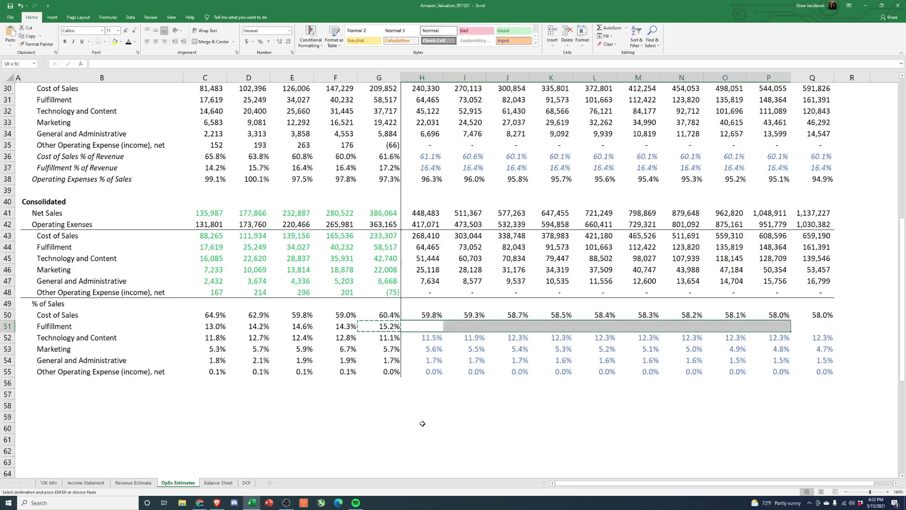
{"action": "key", "text": "alt+e"}
{"action": "key", "text": "s"}
{"action": "key", "text": "f"}
{"action": "key", "text": "Return"}
{"action": "key", "text": "Escape"}
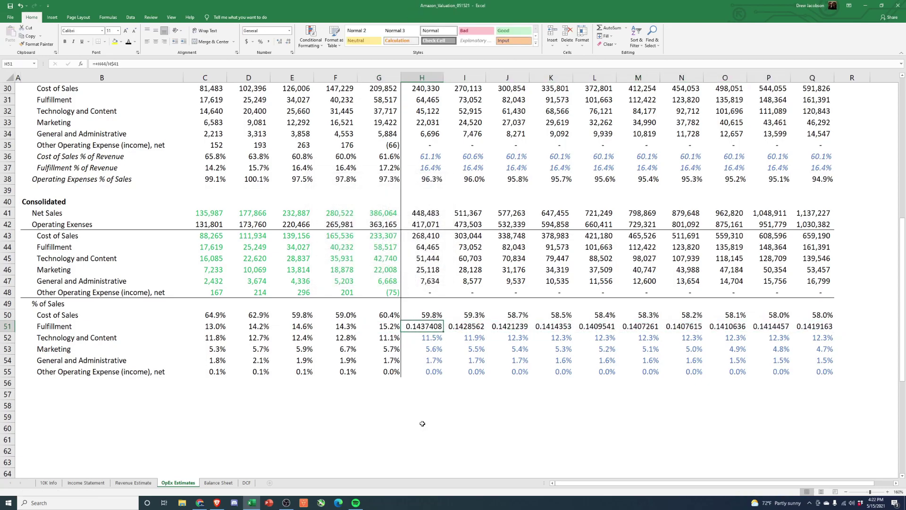
- Format the Fulfillment ratios as percentages with one decimal place, starting at 14.4%
{"action": "key", "text": "alt+h"}
{"action": "key", "text": "0"}
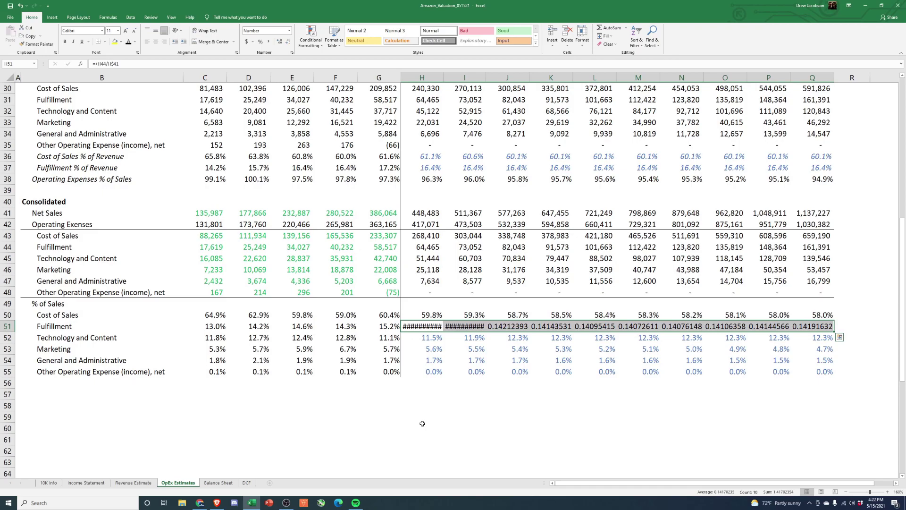
{"action": "key", "text": "alt+h"}
{"action": "key", "text": "p"}
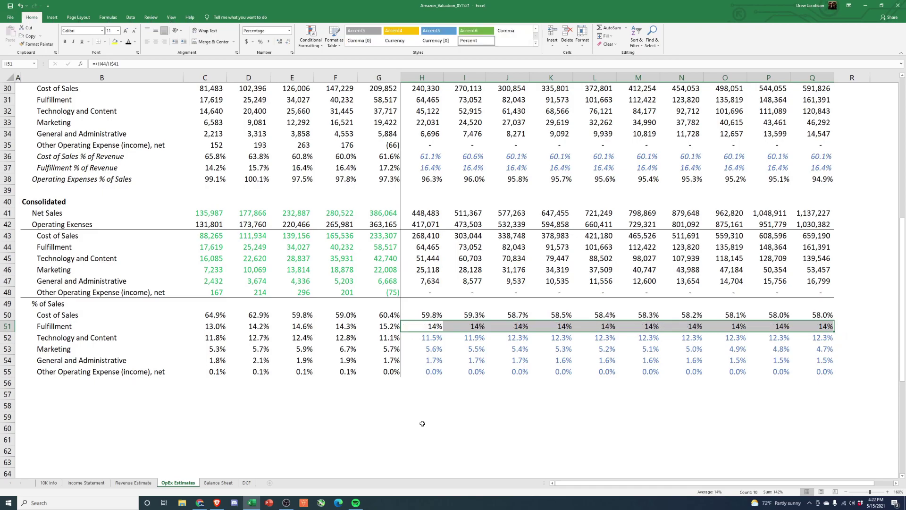
{"action": "key", "text": "alt+h"}
{"action": "key", "text": "0"}
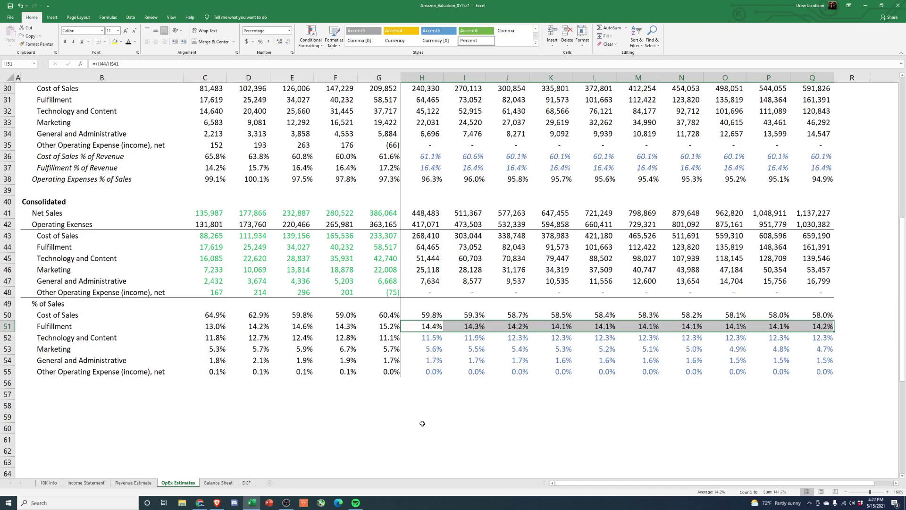
{"action": "left_click", "coordinate": [433, 328]}
{"action": "scroll", "coordinate": [485, 396], "scroll_direction": "up", "scroll_amount": 8}
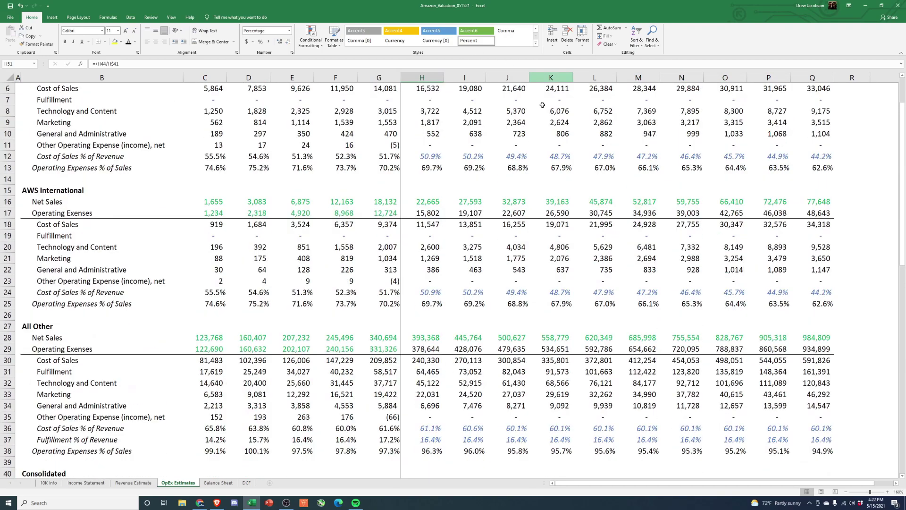
{"action": "scroll", "coordinate": [466, 383], "scroll_direction": "up", "scroll_amount": 2}
{"action": "scroll", "coordinate": [467, 383], "scroll_direction": "down", "scroll_amount": 10}
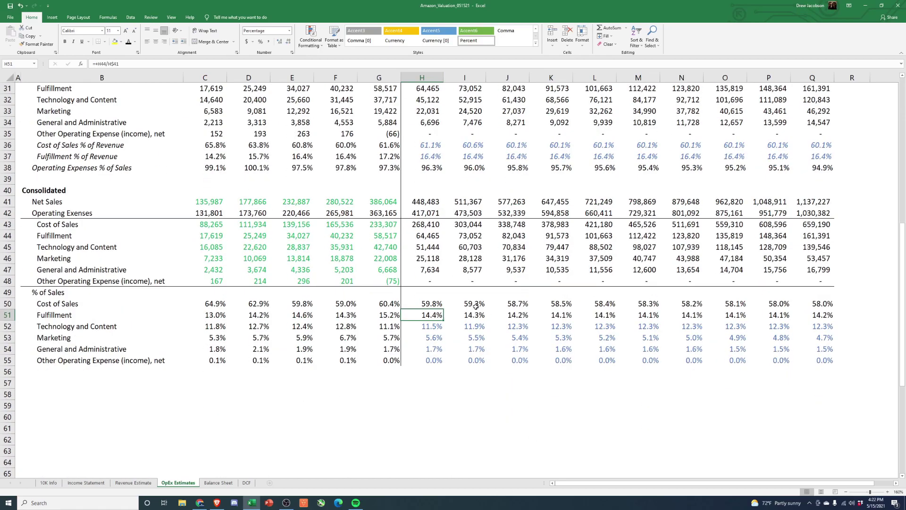
{"action": "left_click_drag", "start_coordinate": [428, 306], "coordinate": [852, 305]}
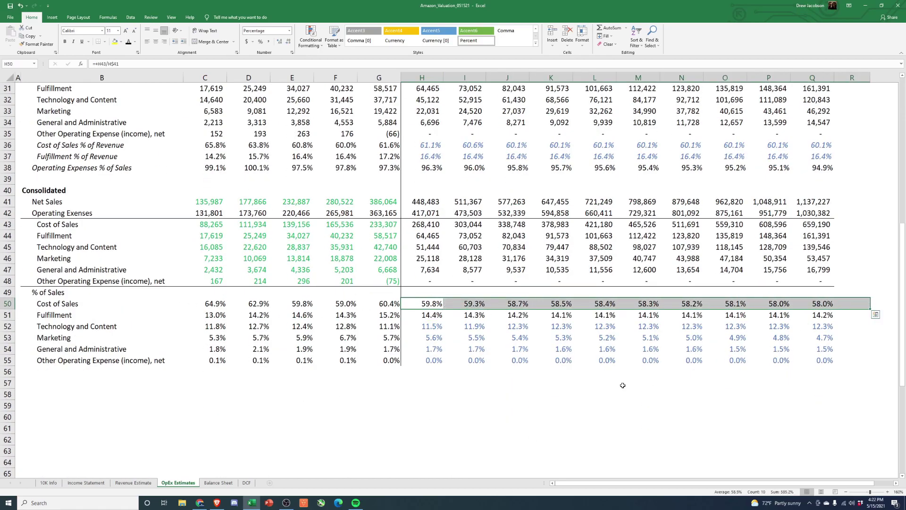
{"action": "left_click_drag", "start_coordinate": [431, 203], "coordinate": [815, 203]}
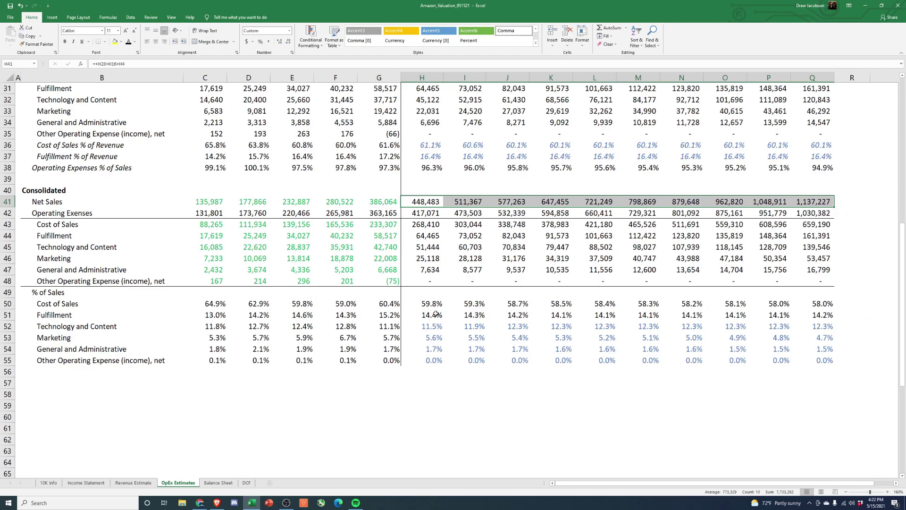
{"action": "left_click_drag", "start_coordinate": [435, 314], "coordinate": [815, 315]}
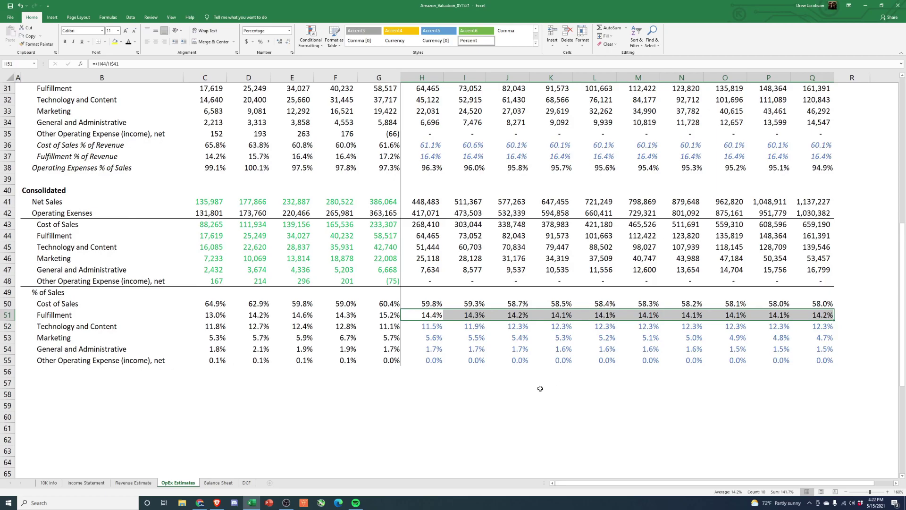
{"action": "scroll", "coordinate": [540, 388], "scroll_direction": "up", "scroll_amount": 6}
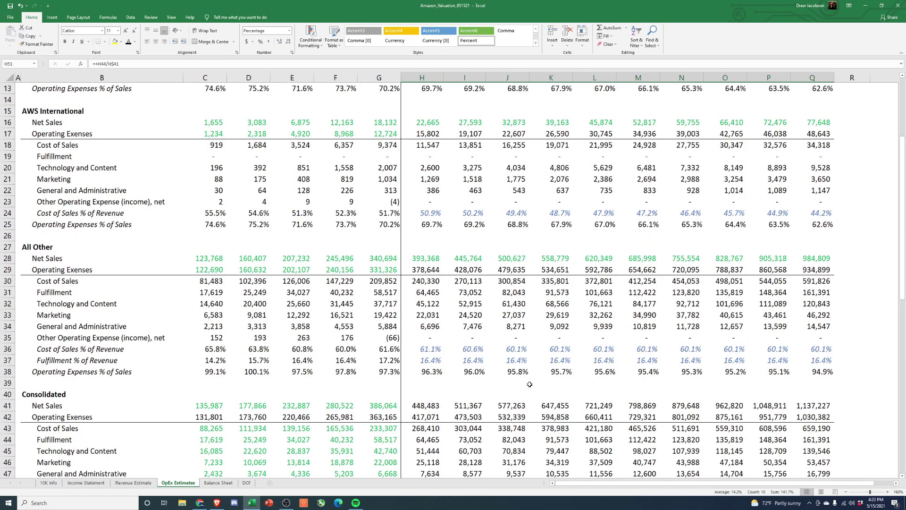
{"action": "scroll", "coordinate": [530, 384], "scroll_direction": "down", "scroll_amount": 6}
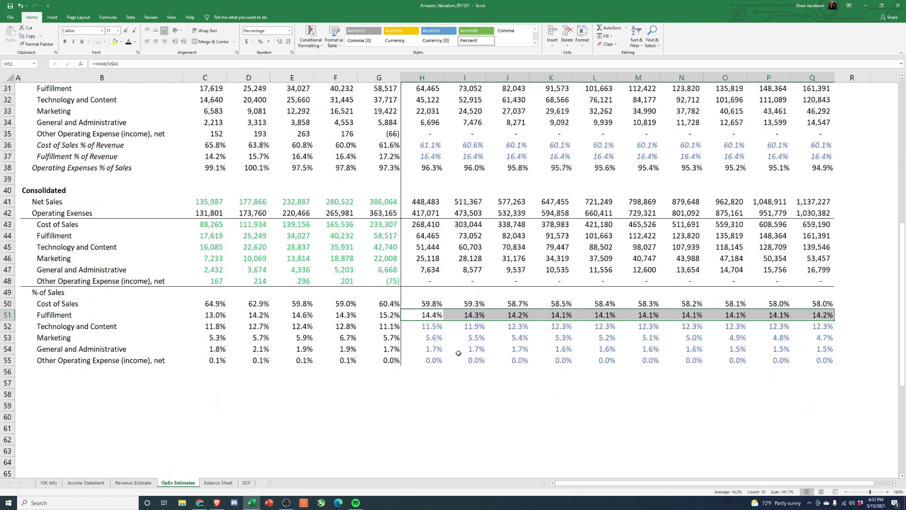
{"action": "left_click", "coordinate": [102, 158]}
{"action": "left_click", "coordinate": [384, 156]}
{"action": "scroll", "coordinate": [394, 162], "scroll_direction": "up", "scroll_amount": 3}
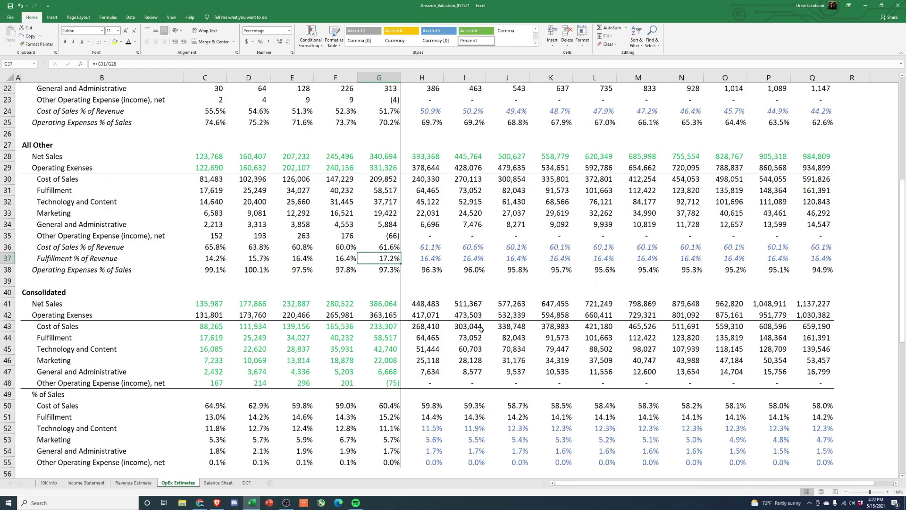
{"action": "scroll", "coordinate": [482, 329], "scroll_direction": "down", "scroll_amount": 4}
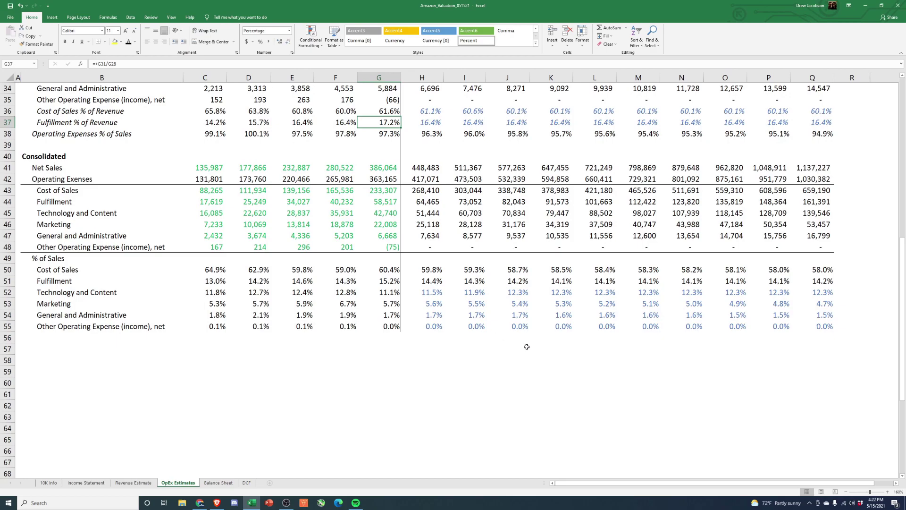
{"action": "scroll", "coordinate": [527, 347], "scroll_direction": "up", "scroll_amount": 2}
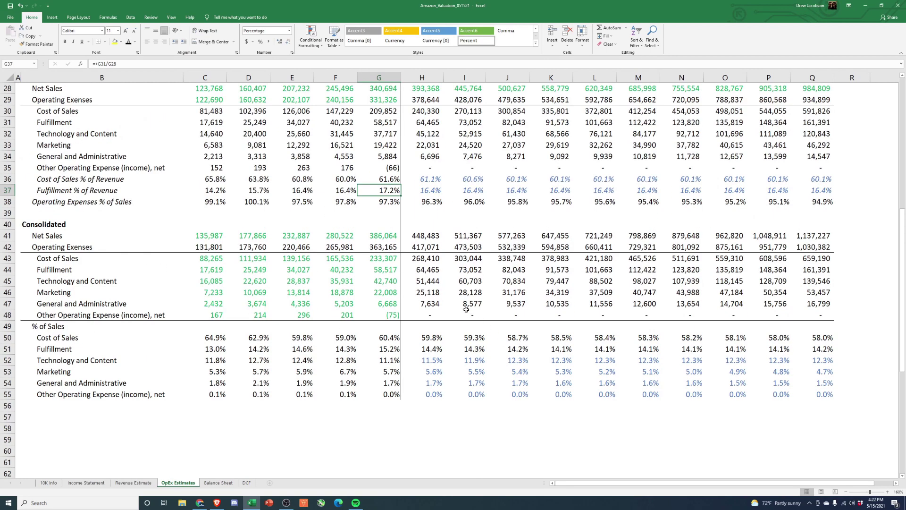
{"action": "scroll", "coordinate": [466, 309], "scroll_direction": "up", "scroll_amount": 1}
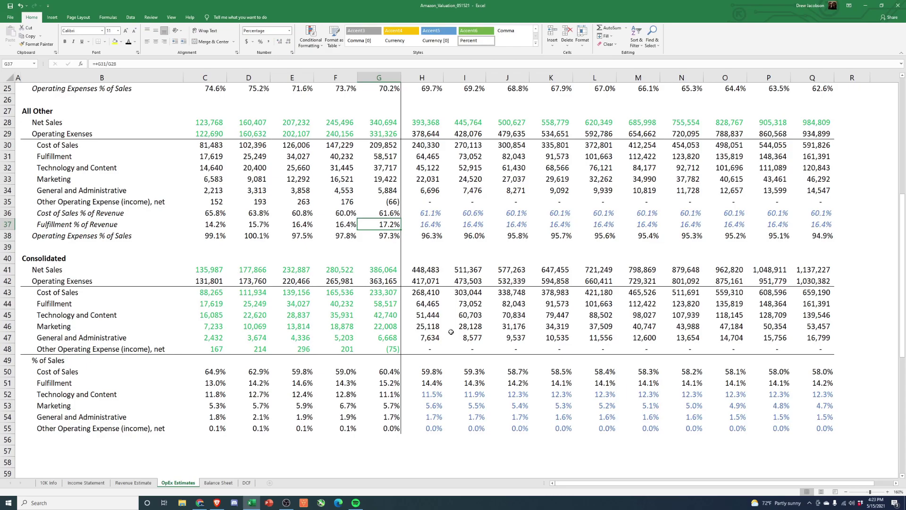
{"action": "scroll", "coordinate": [448, 343], "scroll_direction": "up", "scroll_amount": 8}
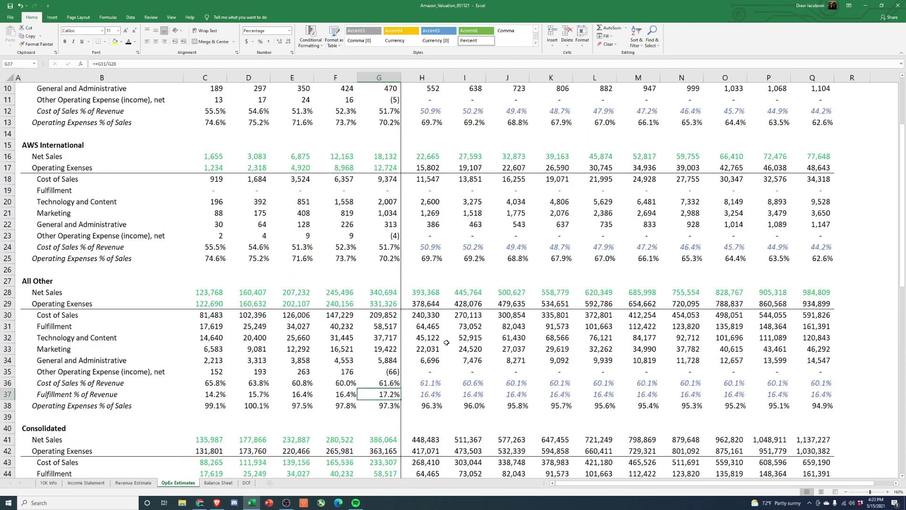
{"action": "scroll", "coordinate": [447, 343], "scroll_direction": "down", "scroll_amount": 10}
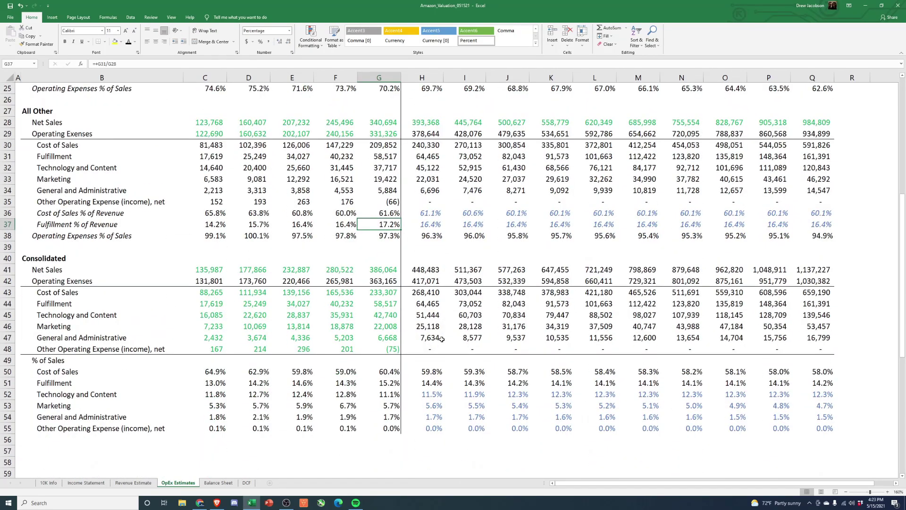
{"action": "scroll", "coordinate": [393, 382], "scroll_direction": "up", "scroll_amount": 10}
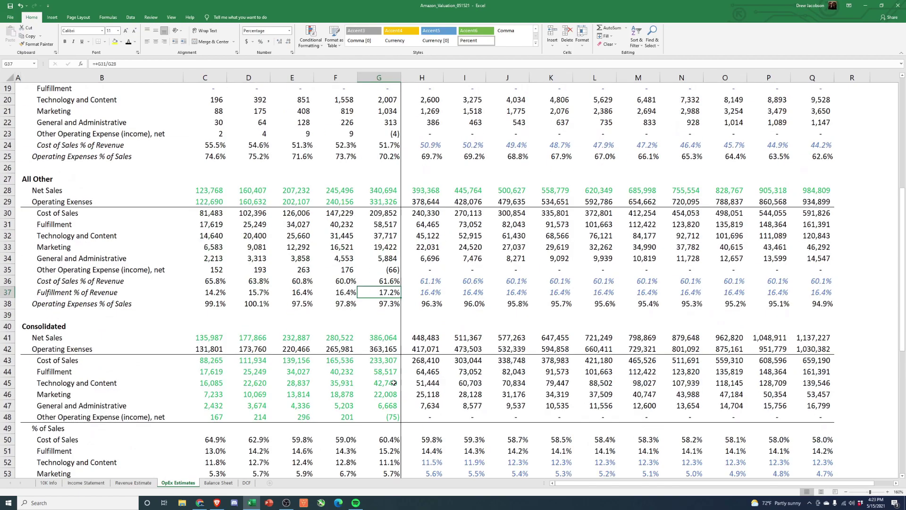